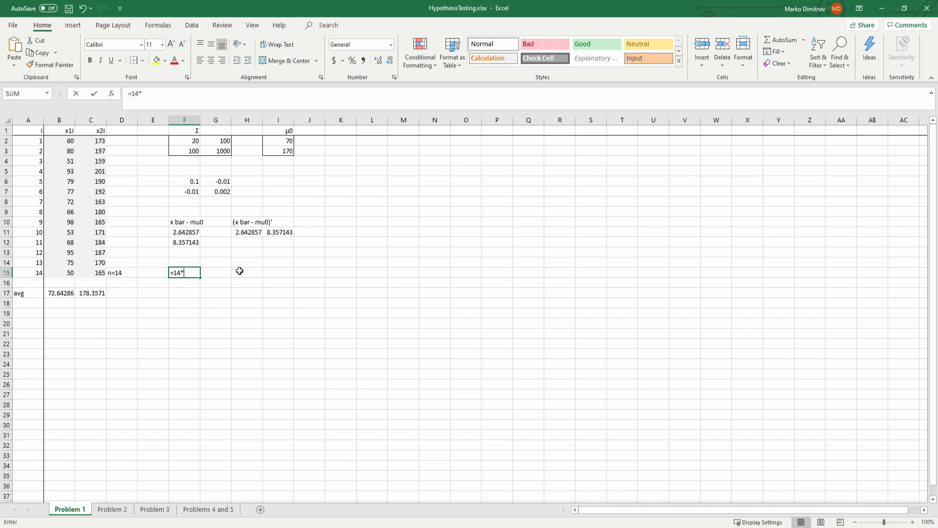
Step: Replace the entry in F15 with a nested MMULT formula whose inner product multiplies H11:I11 by F6:G7
key(BackSpace)
key(BackSpace)
text(mm)
key(Tab)
text(mm)
key(Tab)
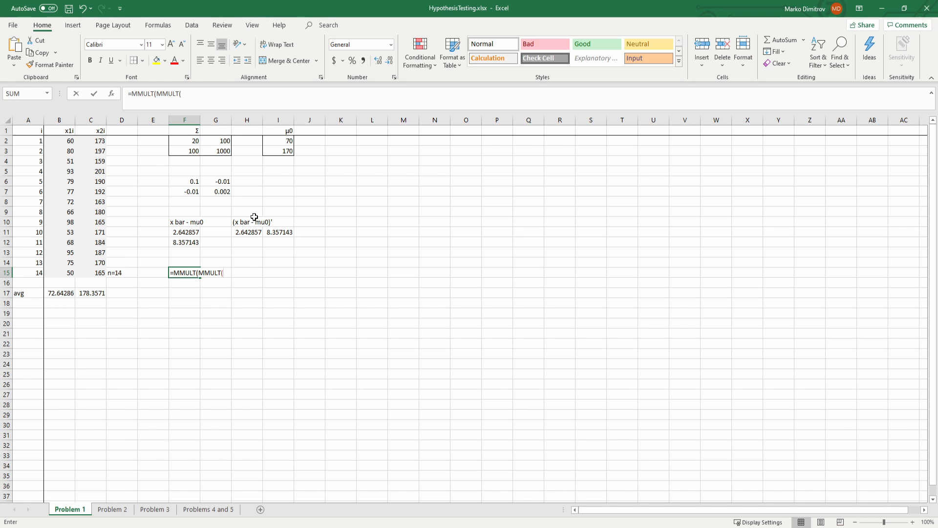
drag(238, 232, 279, 232)
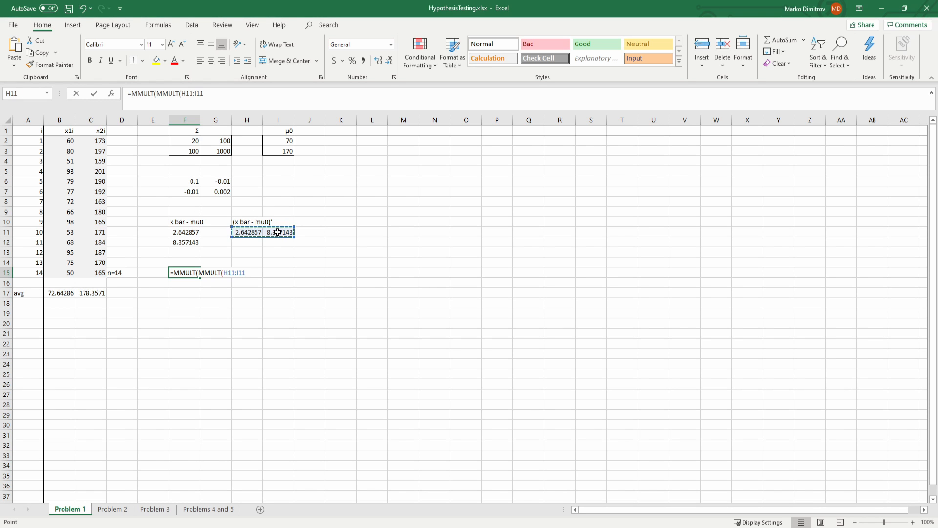
text(,)
drag(181, 181, 212, 191)
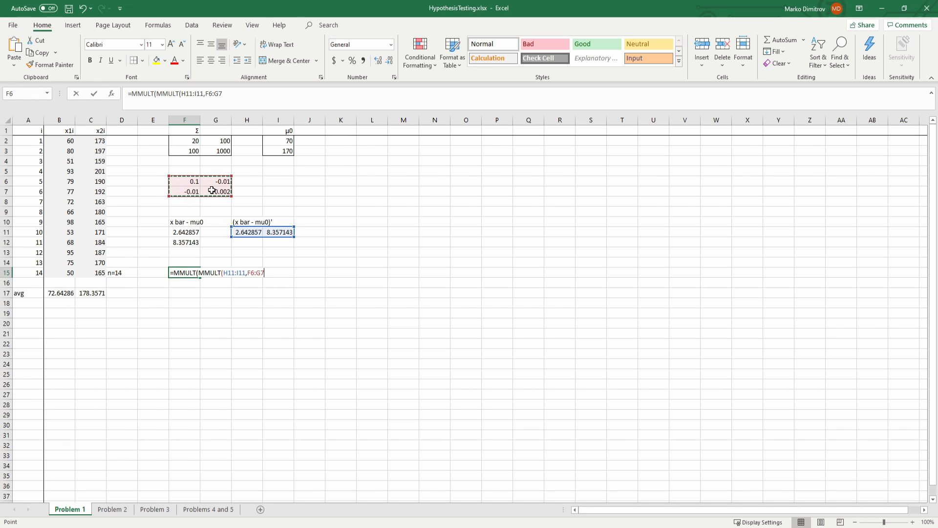
Step: Finish the F15 formula by using F11:F12 as the outer MMULT's second array and multiplying the result by 14
text(),)
click(194, 233)
drag(194, 233, 194, 239)
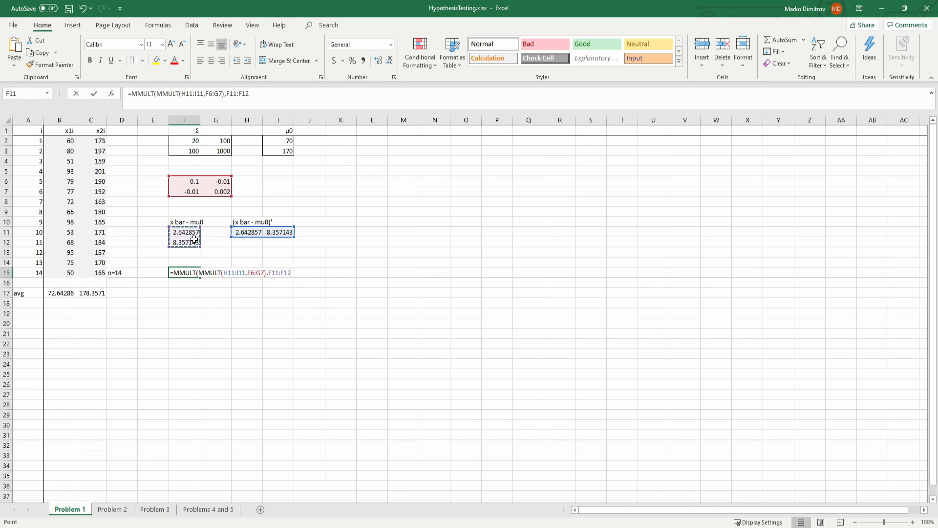
text()*14)
key(Return)
key(Up)
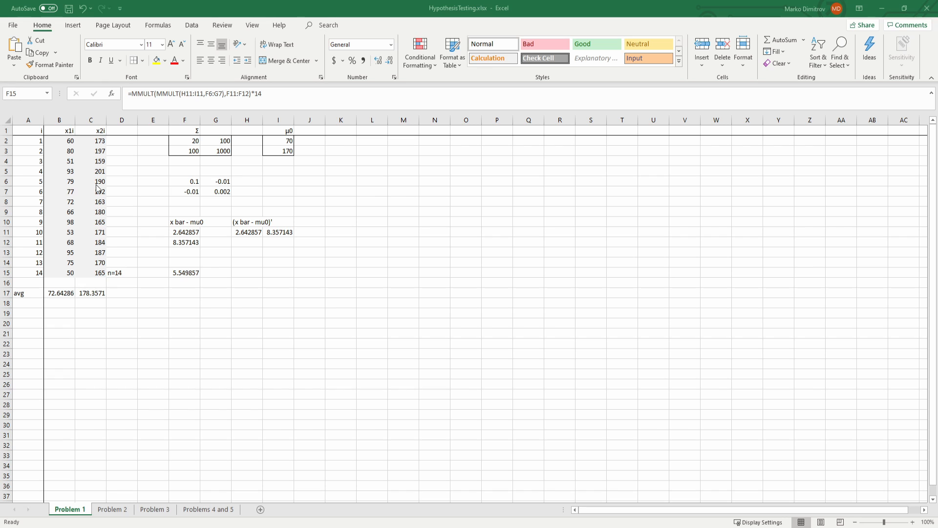
Step: Label cell H14 "alpha" and enter 0.05 in I14 beside it
click(246, 262)
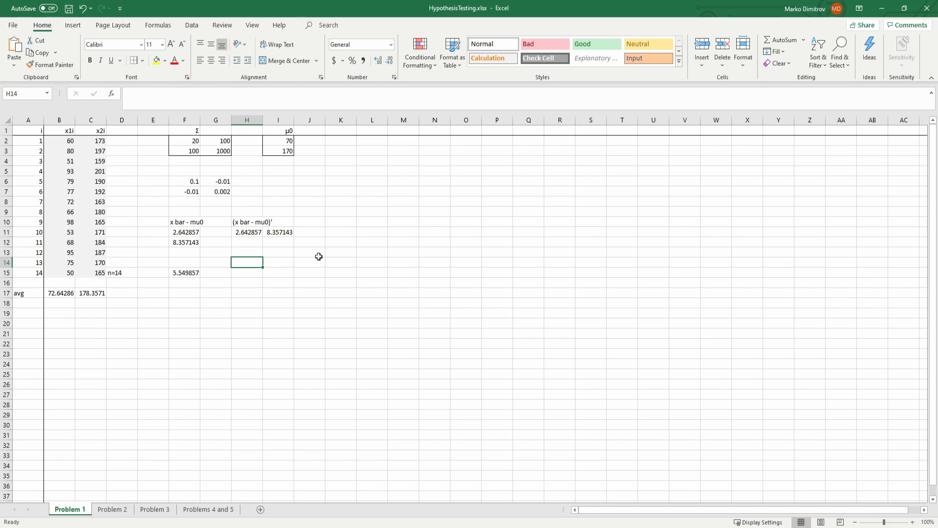
text(alpha)
key(Tab)
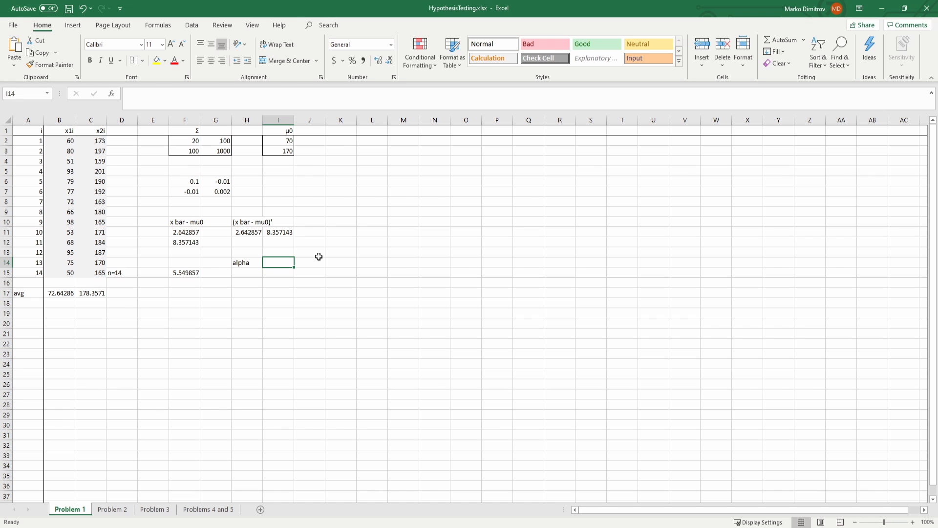
text(0.05)
key(ctrl+Return)
key(Return)
Step: Label the test statistic by entering "Z^2" in F14
key(Left)
key(Left)
key(Up)
text(Z6)
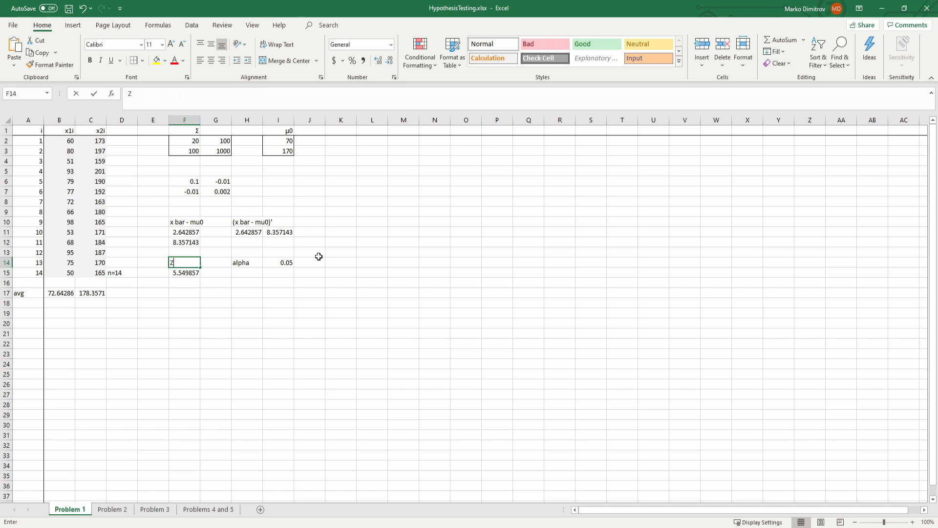
key(BackSpace)
text(^2)
key(Return)
key(Right)
key(Right)
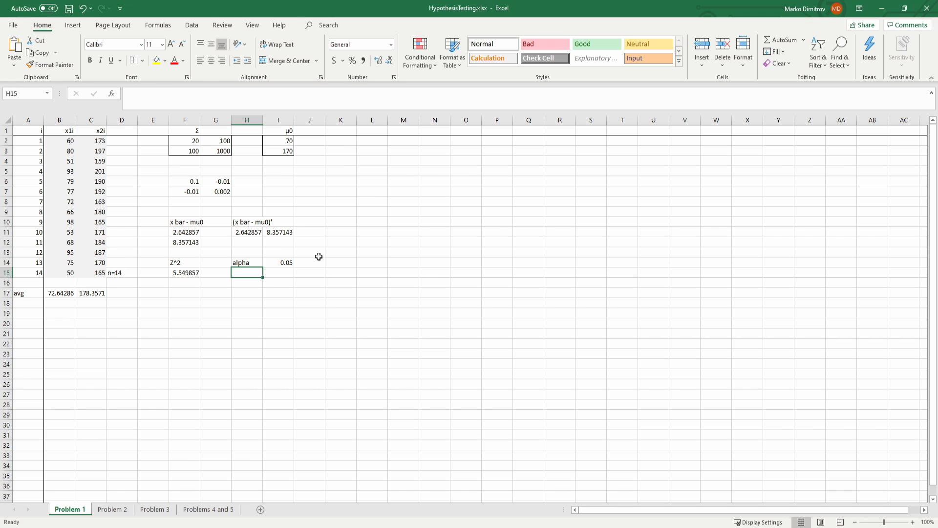
Step: Enter the degrees of freedom note on row 14, with "df" in K14 and "p=2" in L14
click(337, 261)
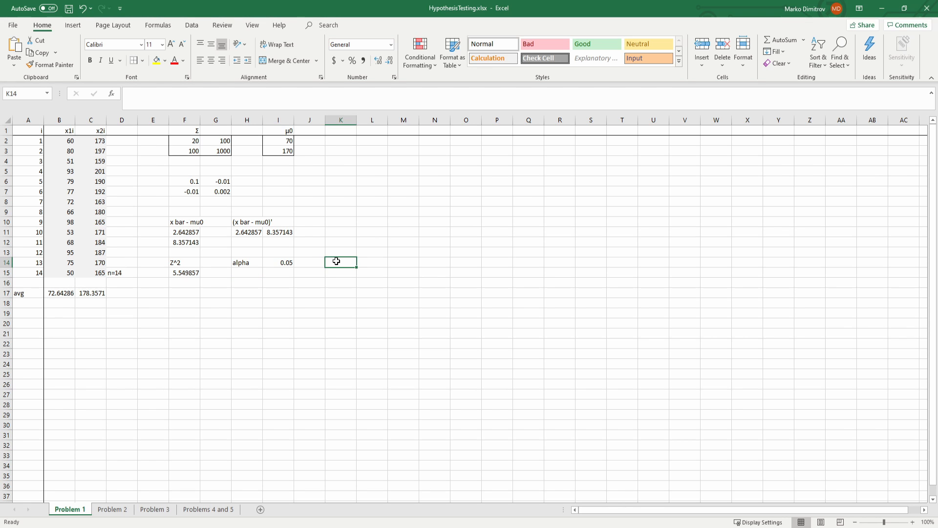
text(df)
key(Tab)
text(p)
key(Tab)
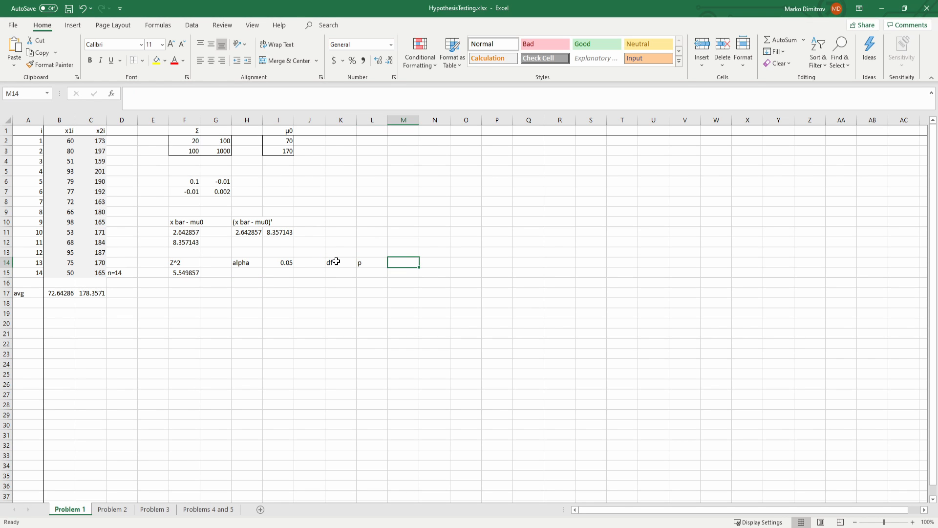
text(c)
key(BackSpace)
key(Right)
key(Left)
key(Left)
key(F2)
text(=2)
key(Tab)
Step: Enter the label "x^2" in F16 for the chi-squared critical value
key(Left)
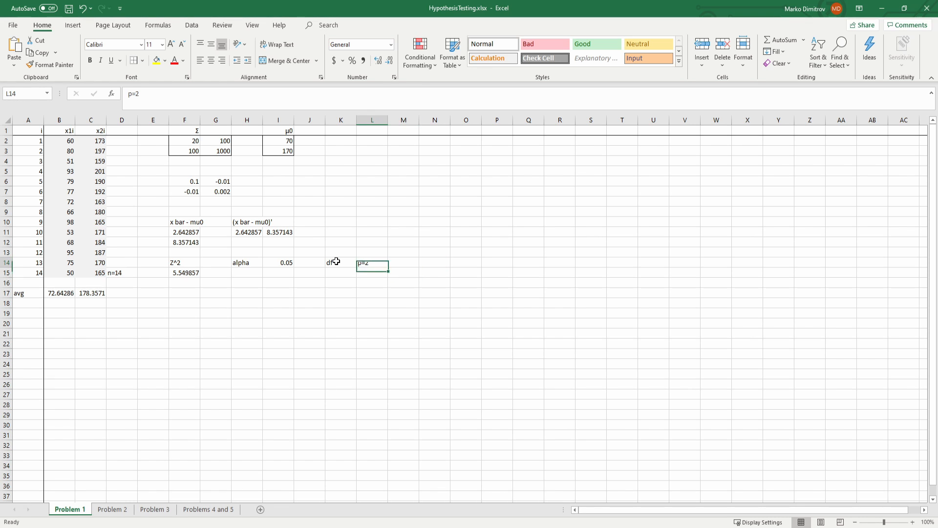
key(Down)
key(Left)
key(Left)
key(Left)
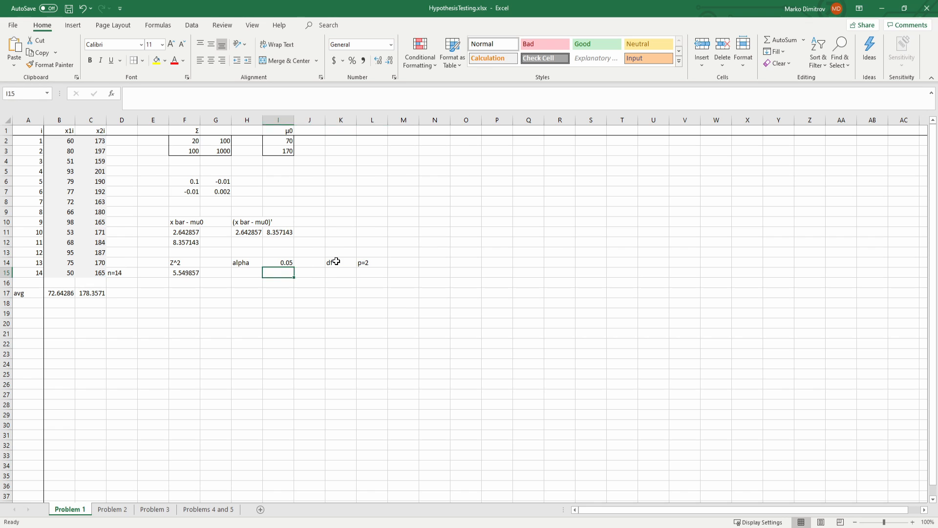
key(Left)
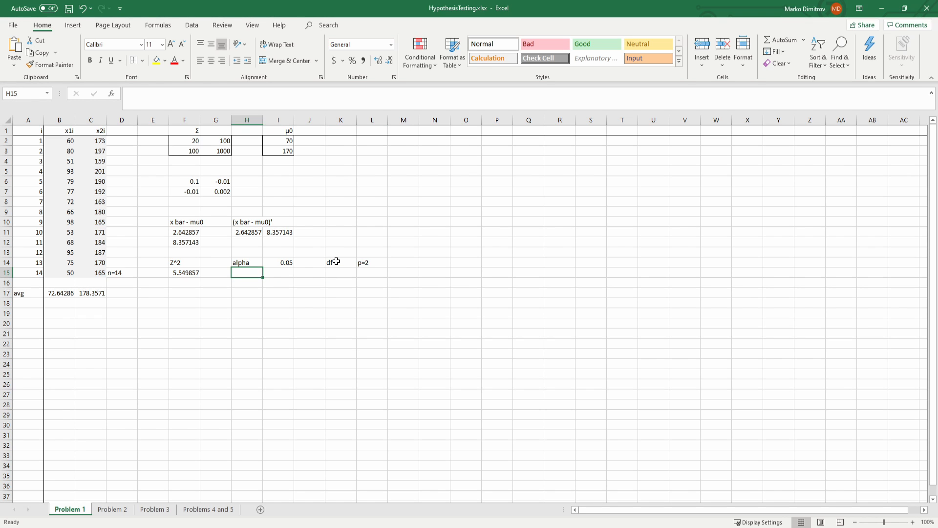
key(Down)
key(Left)
key(Left)
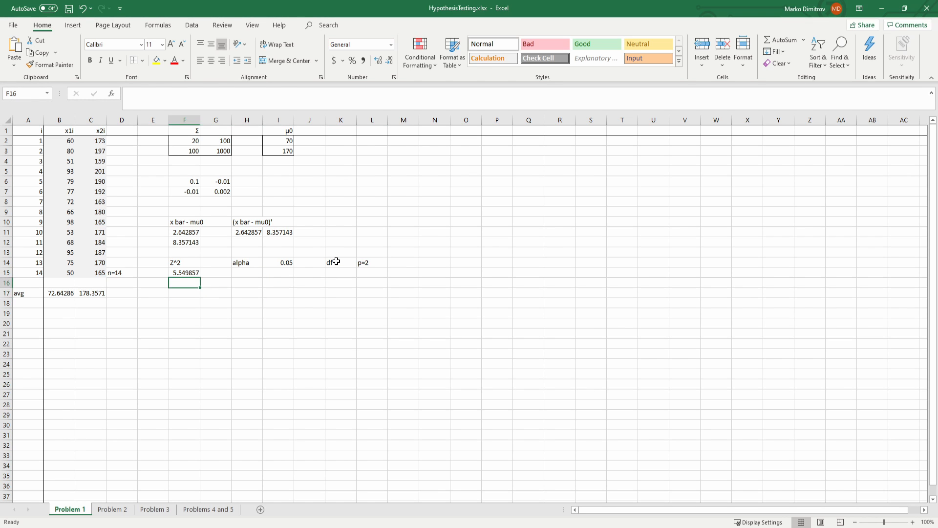
text(C)
key(BackSpace)
text(x^2)
key(Return)
Step: Calculate the left-tailed chi-squared critical value in F17 with =CHISQ.INV(1-I14,2)
text(=c)
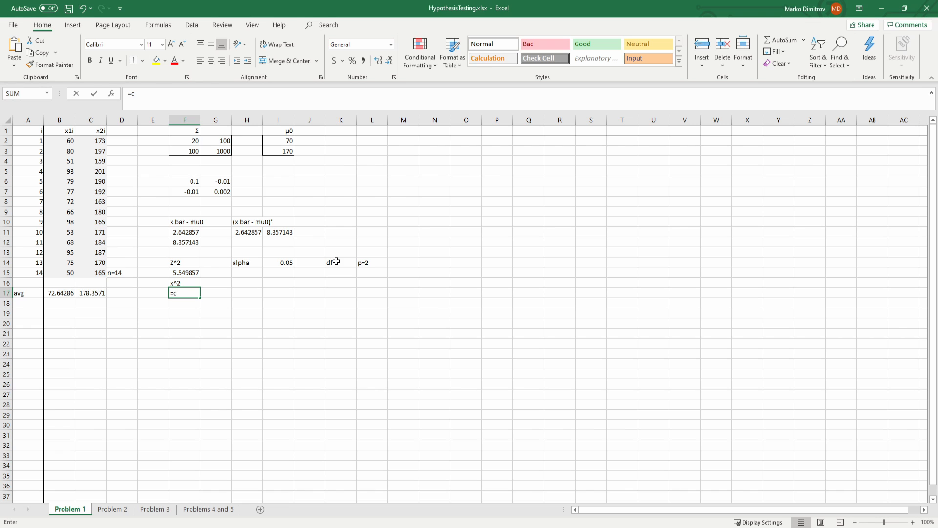
text(hi)
text(q.i)
key(Tab)
text(1-)
click(276, 268)
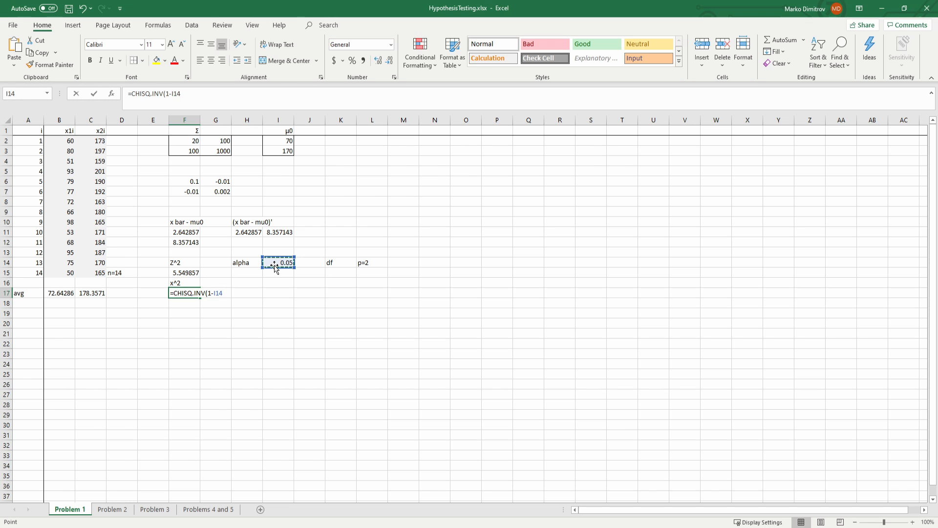
text(,2))
key(Return)
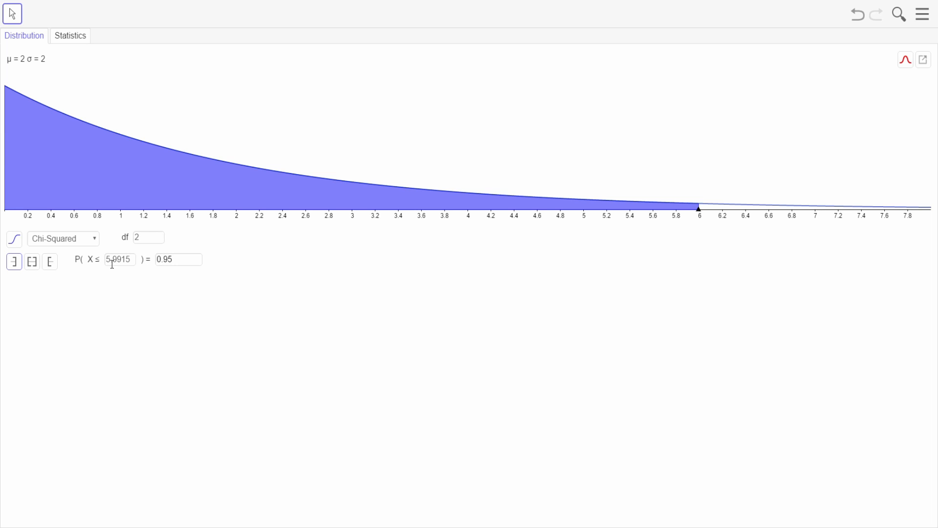
Step: In the probability calculator, examine the chi-squared critical value with df 2, viewing the right-tailed and left-tailed probabilities
drag(107, 256, 135, 258)
click(380, 291)
drag(126, 259, 105, 260)
click(100, 335)
click(46, 262)
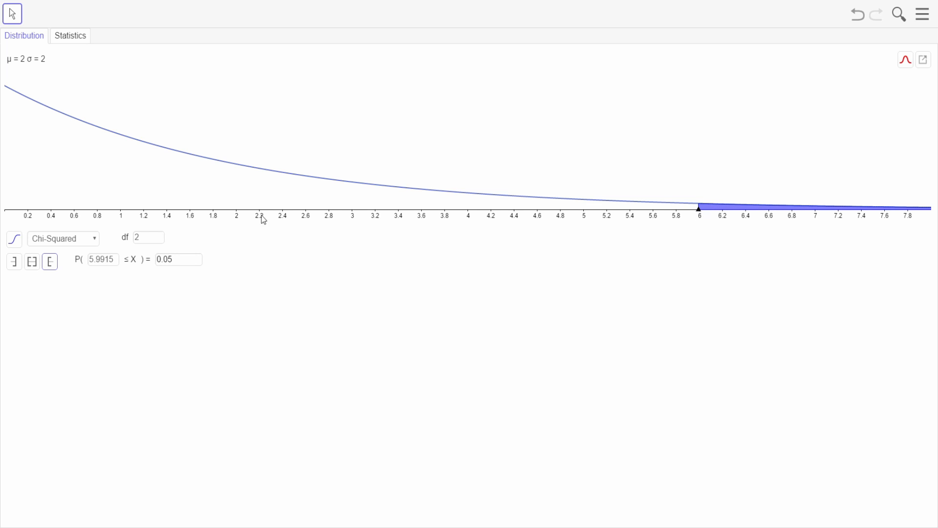
click(18, 264)
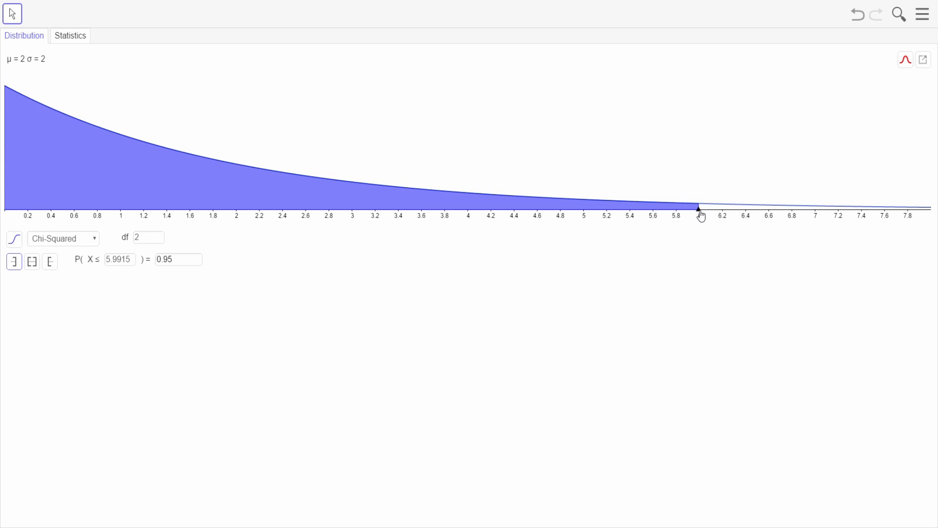
Step: Move the left-tailed chi-squared limit to about 5.52, re-enter the limit value, and switch to the right-tailed probability
drag(702, 215, 643, 218)
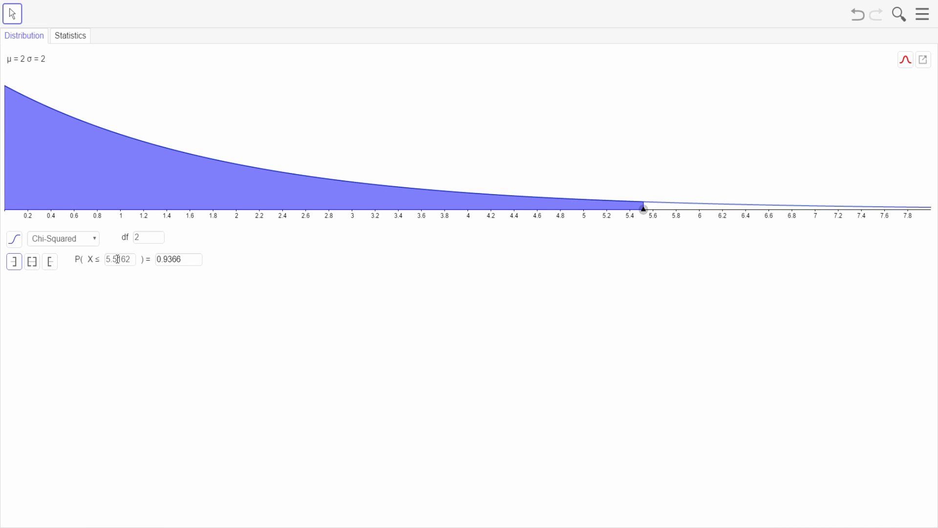
drag(117, 259, 157, 259)
text(5)
click(49, 264)
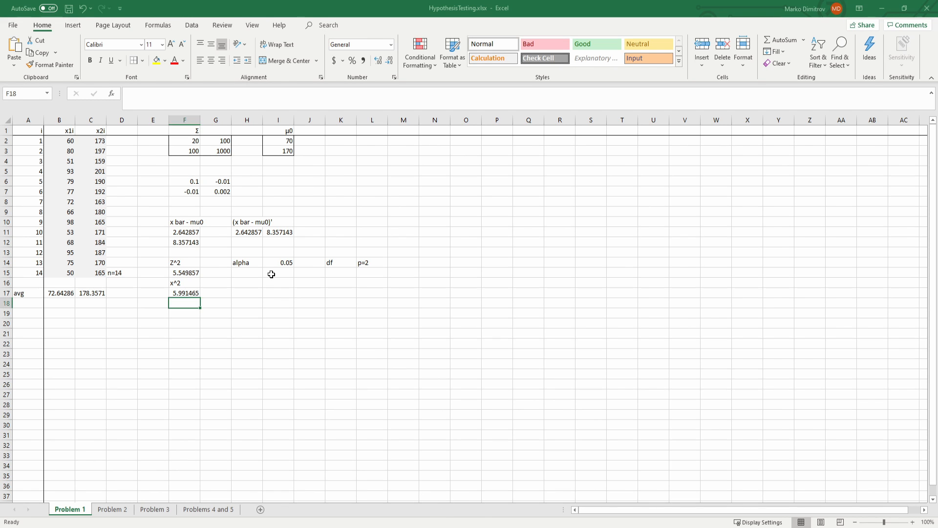
Step: Switch back to Excel and calculate the right-tailed chi-squared critical value in F18 with =CHISQ.INV.RT(0.05,2)
click(258, 294)
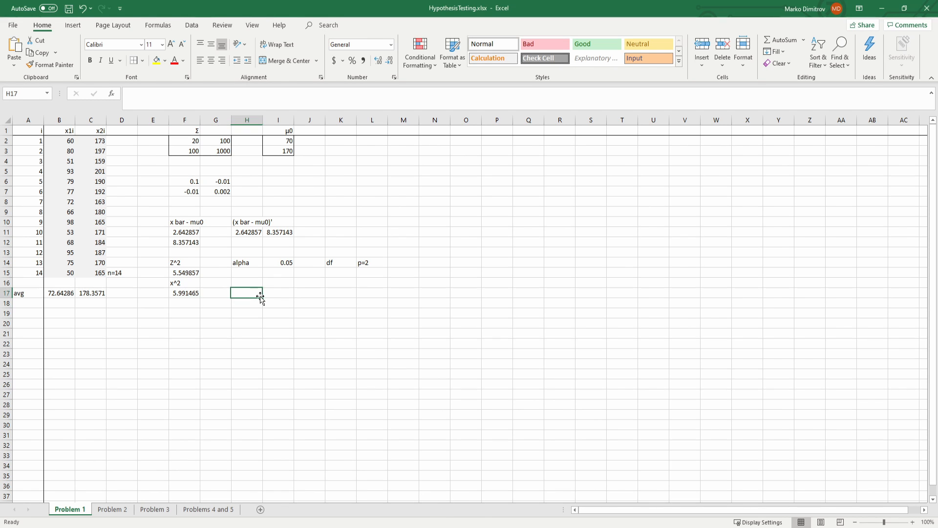
click(191, 304)
text(=chi)
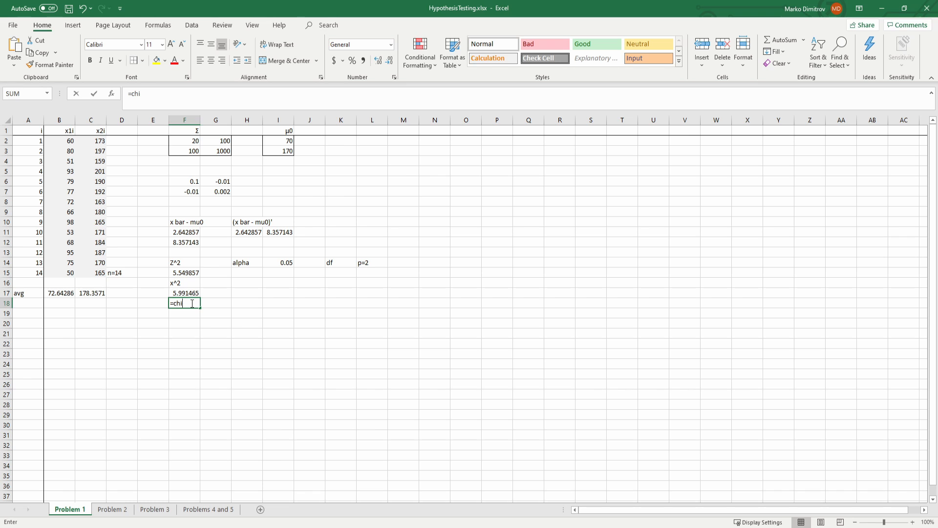
key(Tab)
text(0.)
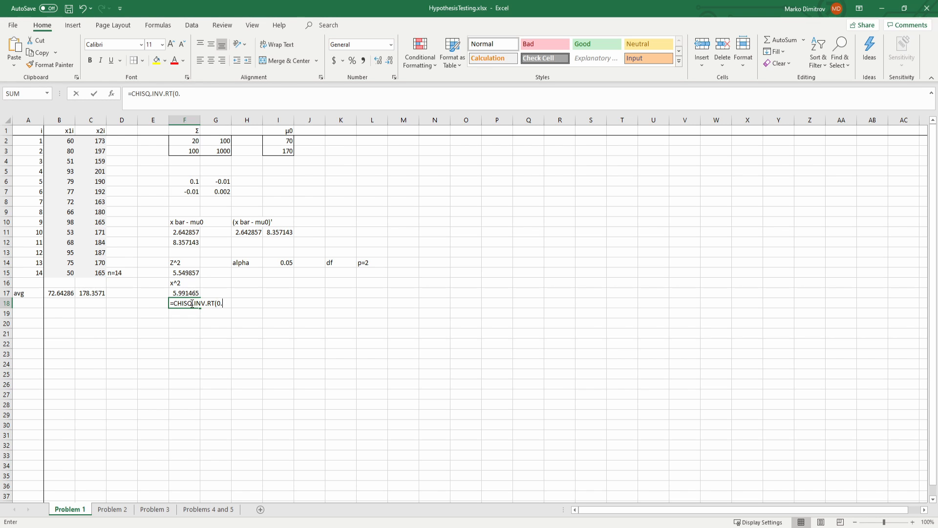
text(05,2))
key(Return)
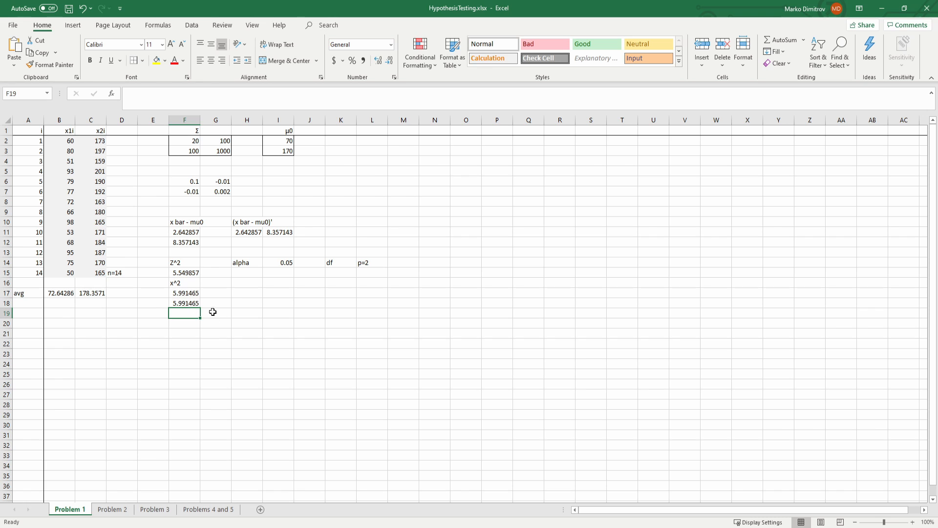
click(189, 302)
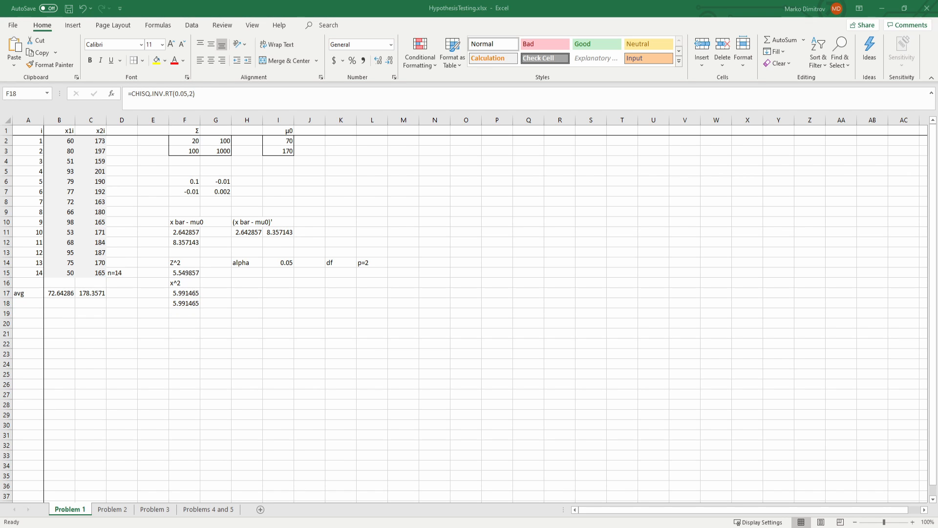
Step: Calculate the univariate z statistic for the x1i variable in B21 with =F11/SQRT(F2/14)
click(146, 331)
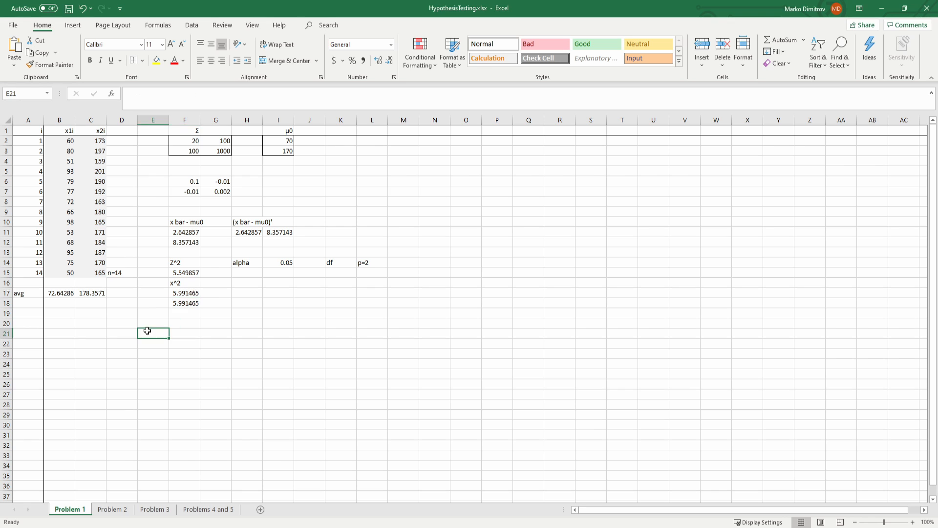
click(73, 336)
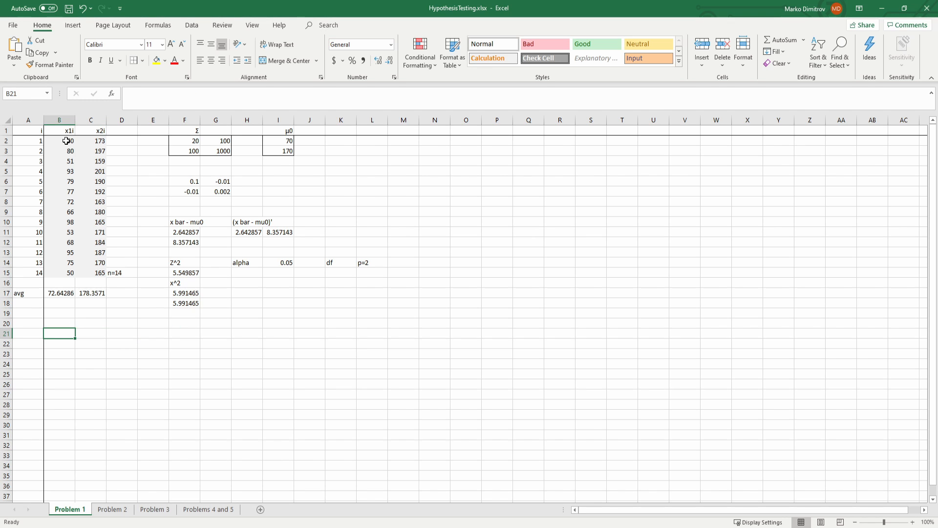
drag(66, 140, 66, 270)
click(66, 333)
text(=)
click(186, 232)
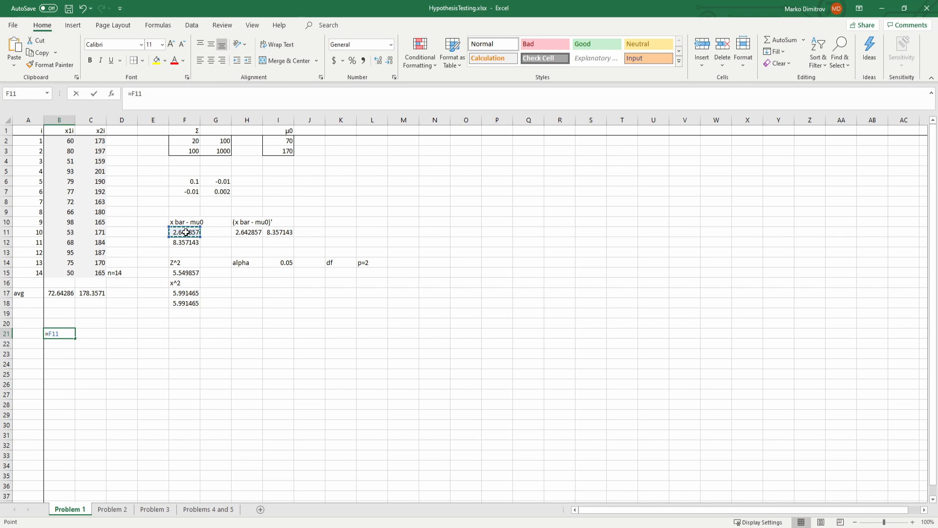
text(/SQRT()
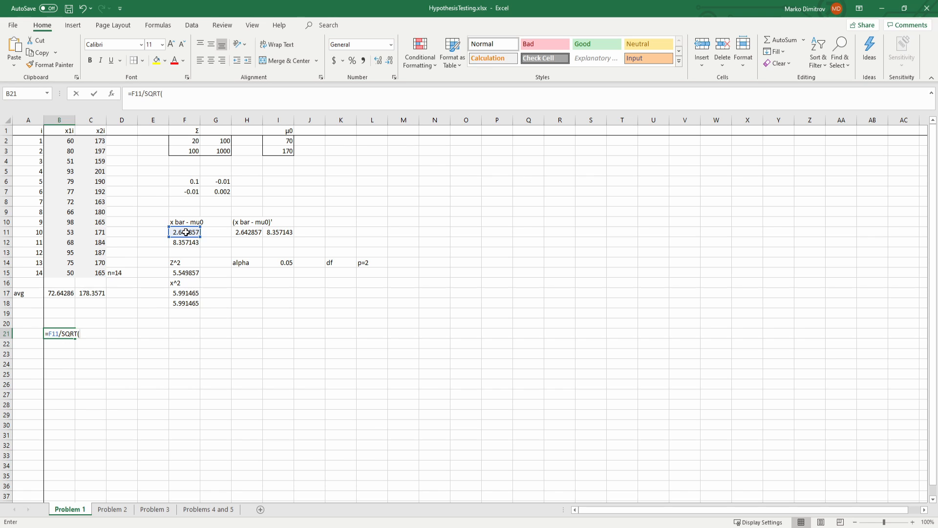
click(189, 142)
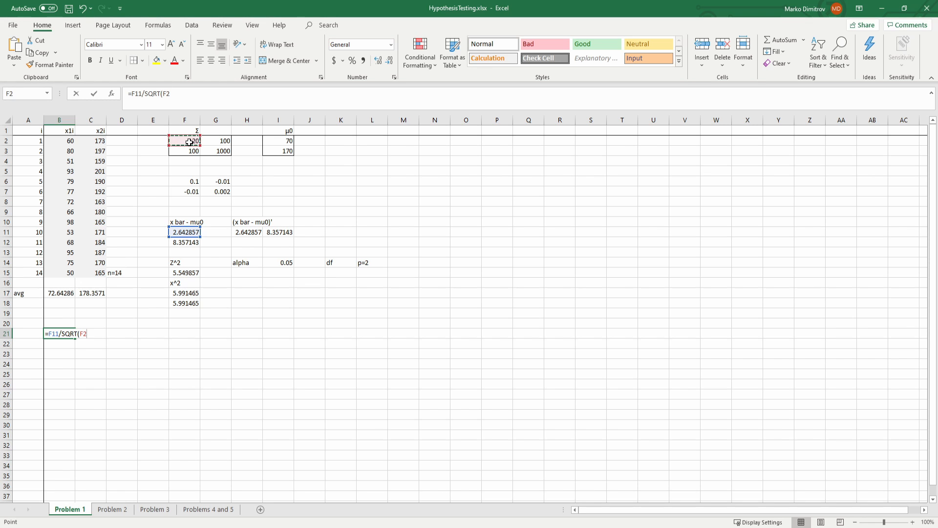
text(/14))
key(Return)
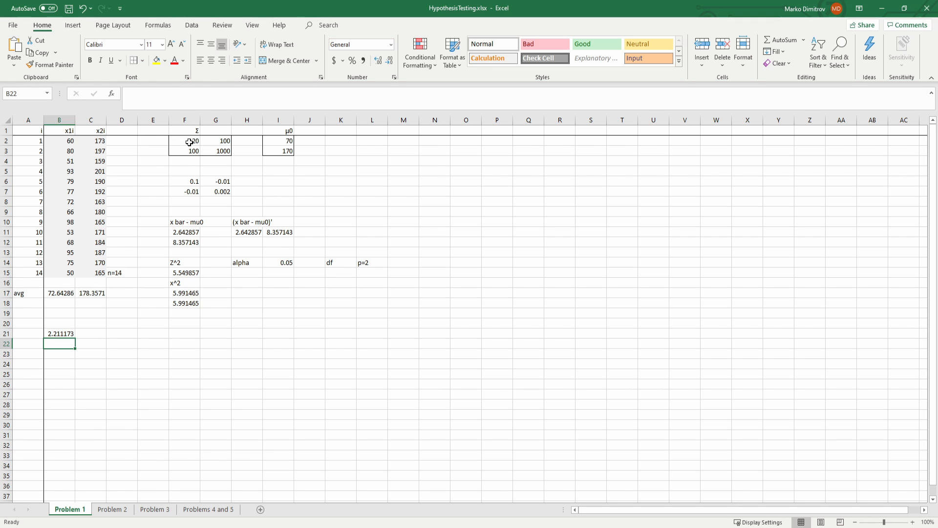
key(Up)
key(Right)
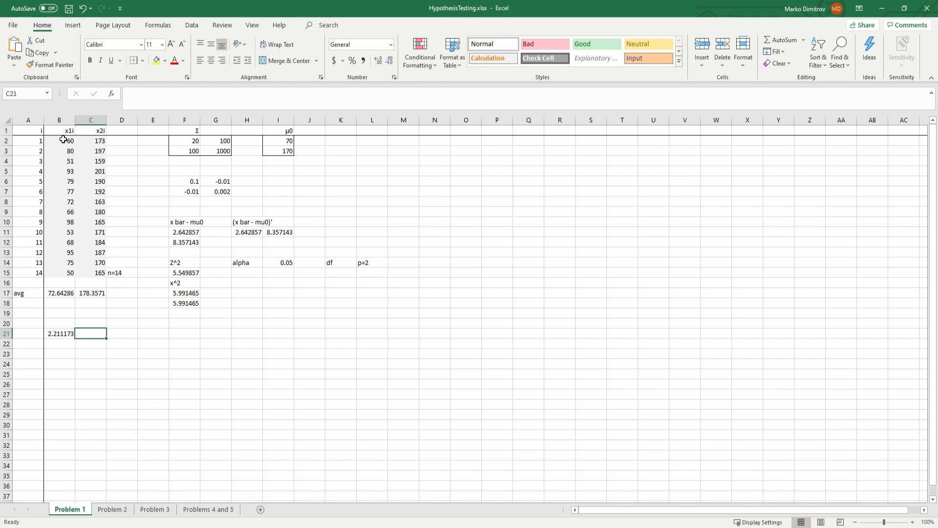
drag(63, 140, 67, 273)
click(69, 334)
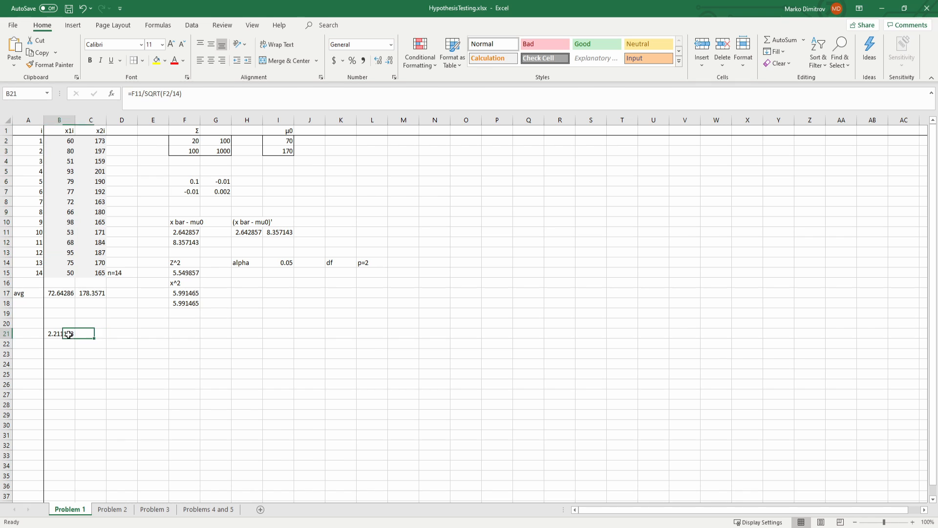
Step: Copy the z statistic formula from B21 to C21 and correct its references to =F12/SQRT(G3/14) for the x2i variable
drag(72, 336, 93, 335)
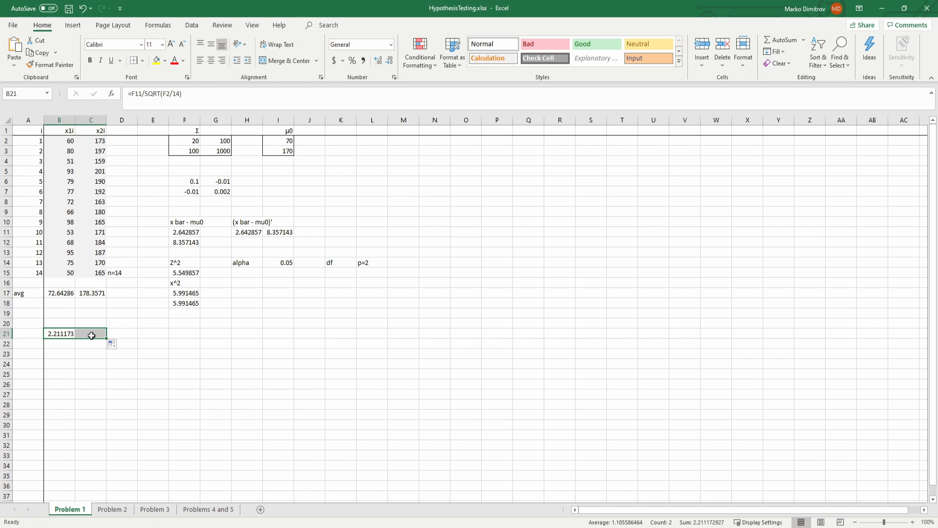
click(91, 335)
click(172, 94)
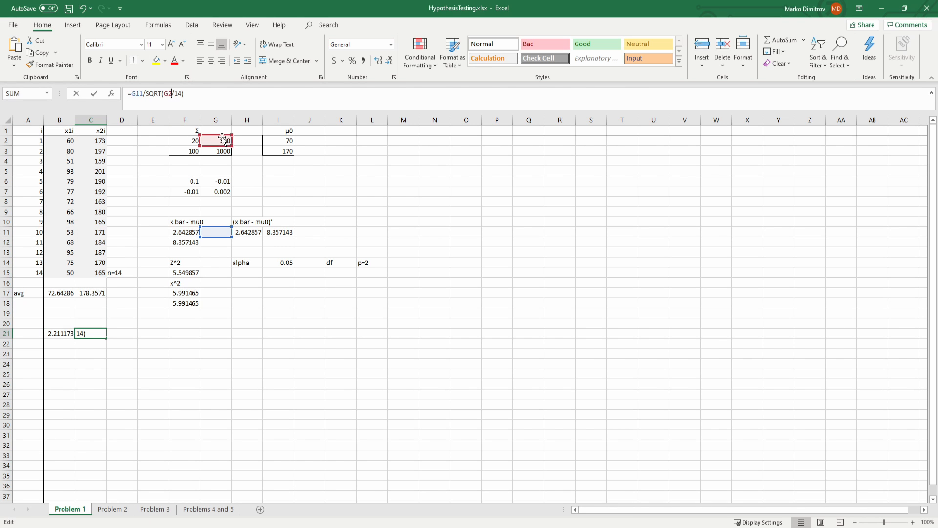
drag(223, 139, 223, 149)
drag(219, 236, 187, 246)
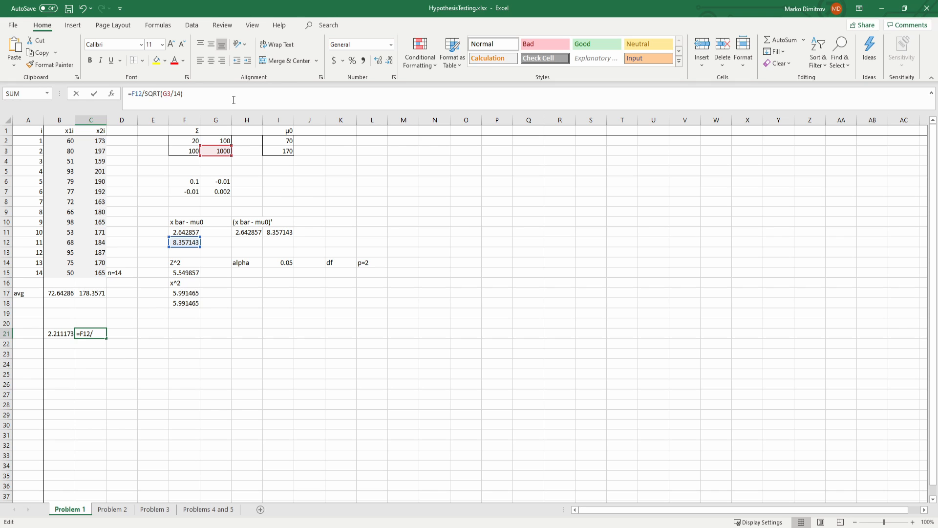
key(Return)
key(Up)
key(Right)
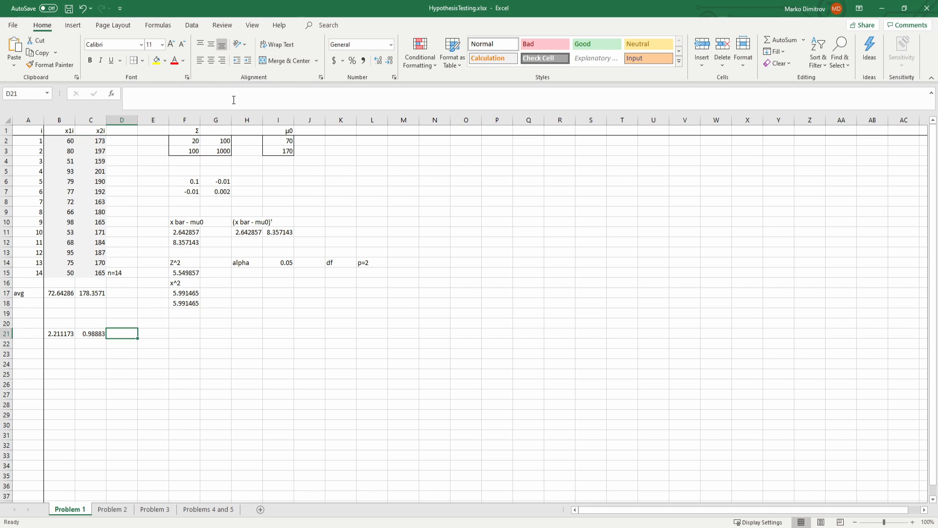
Step: Calculate the two-sided standard normal critical value in E21 with =NORM.INV(0.975,0,1)
key(Right)
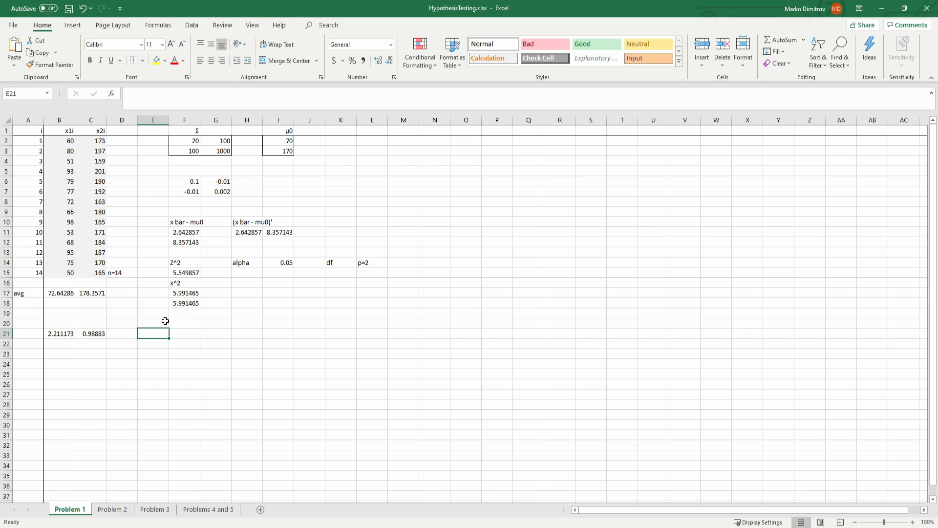
text(=norm.i)
key(Tab)
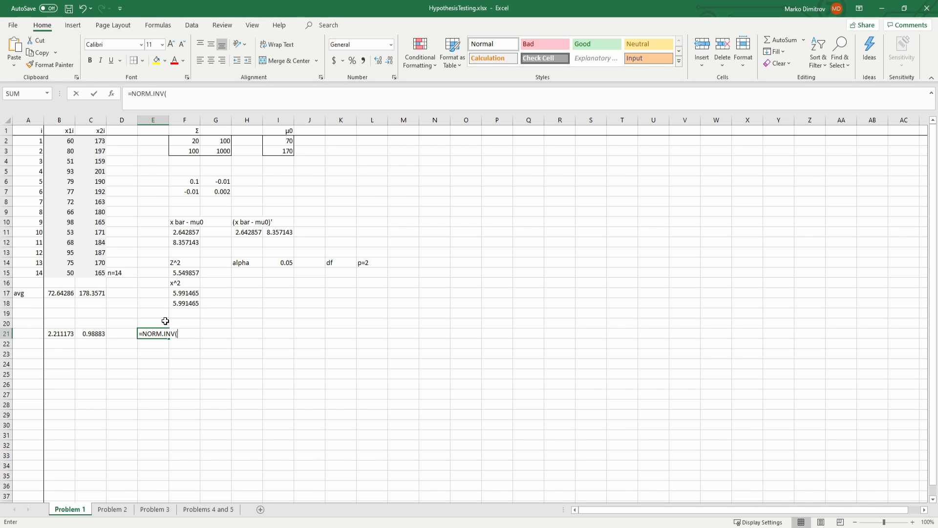
text(0.0)
click(208, 97)
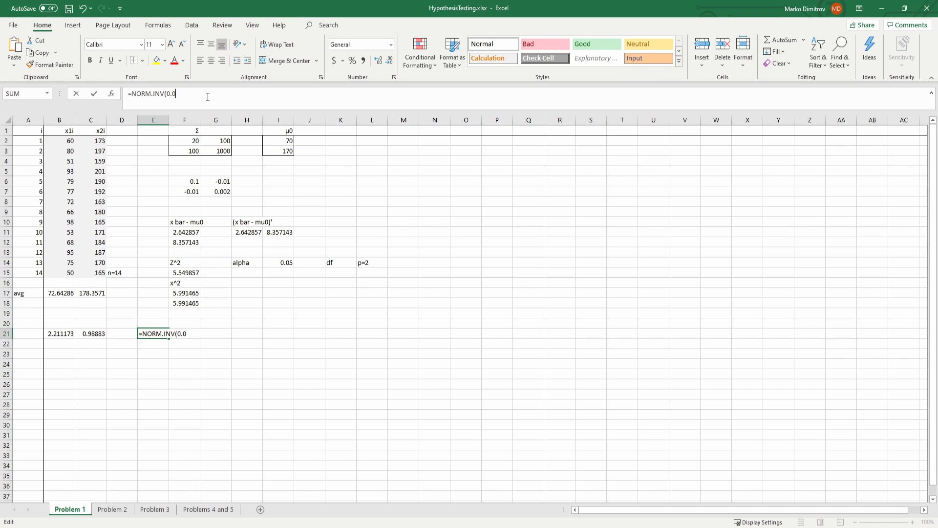
key(BackSpace)
text(0.975))
text(,0,1)
key(Return)
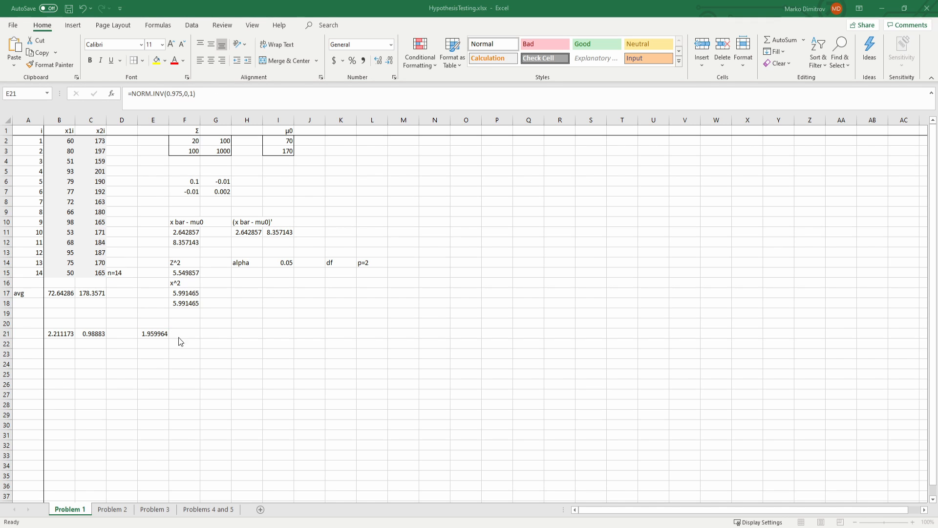
Step: Compare the normal critical value in E21 with the z statistics in B21 and C21
click(160, 333)
click(71, 333)
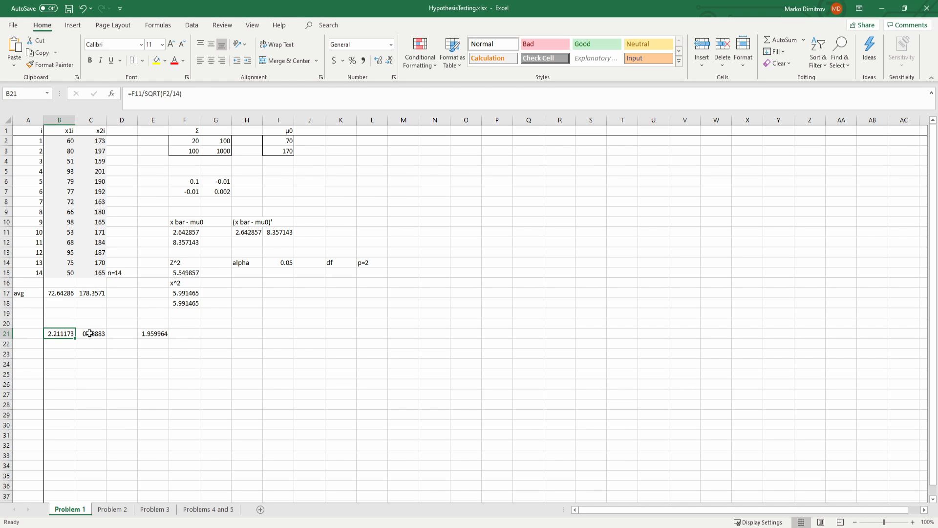
click(90, 334)
click(132, 335)
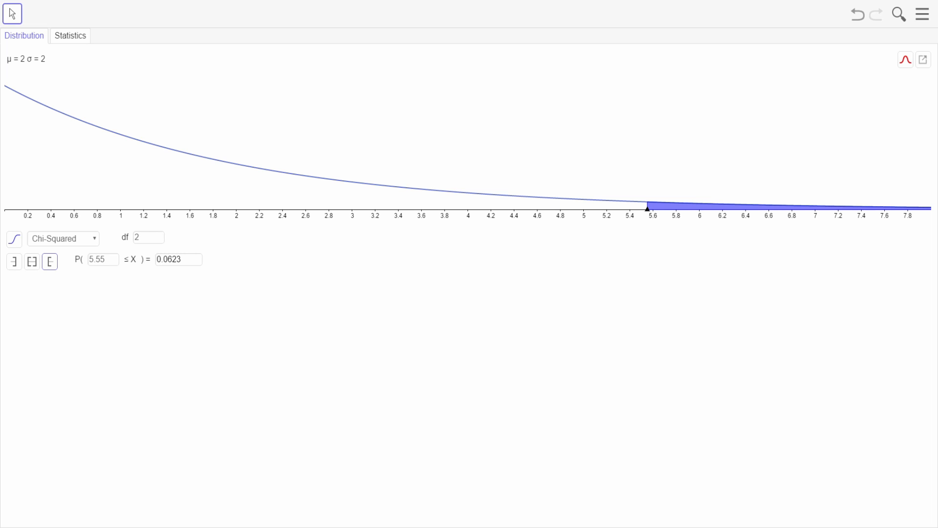
Step: Switch to the probability calculator and show the interval probability of a Normal distribution with μ 0 and σ 1
click(64, 255)
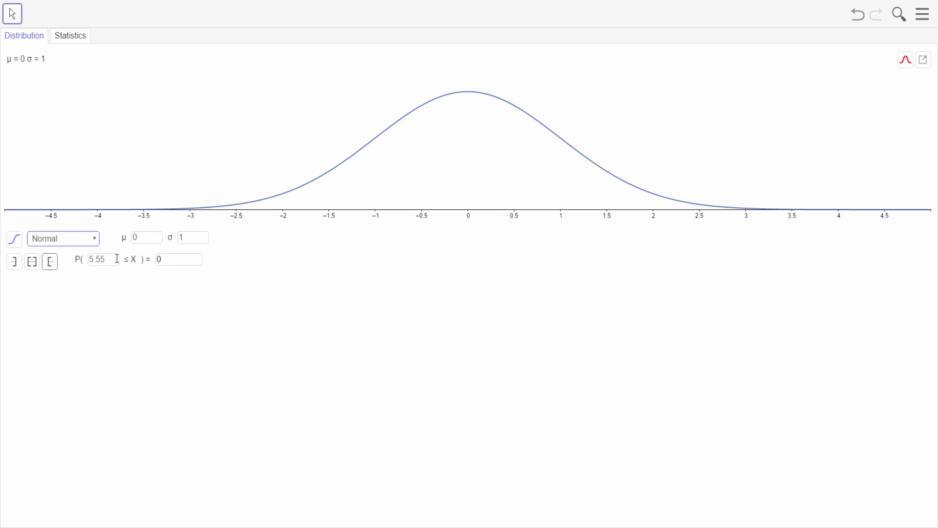
click(38, 266)
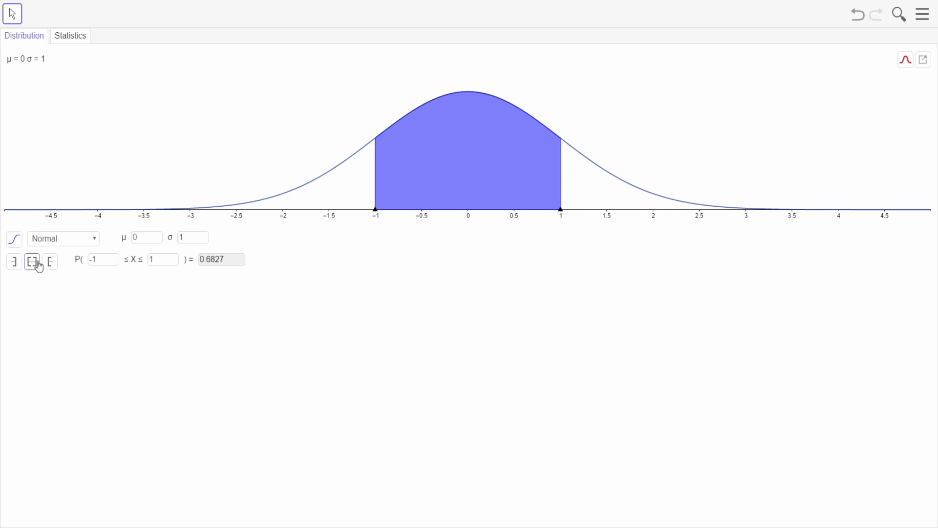
double_click(210, 261)
click(161, 254)
Step: Set the normal interval's lower limit to -1.96 and its upper limit to 1.96
double_click(97, 261)
click(99, 260)
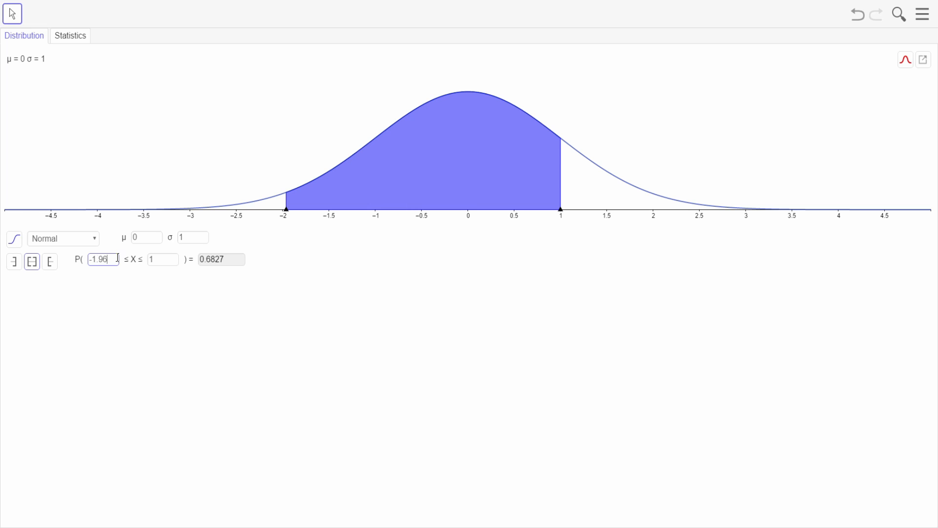
drag(116, 258, 141, 259)
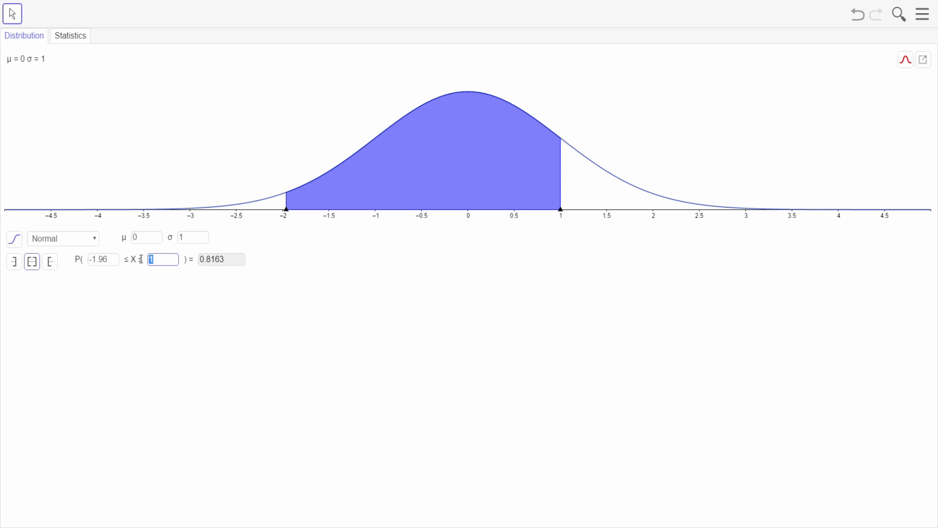
text(1.96)
click(180, 291)
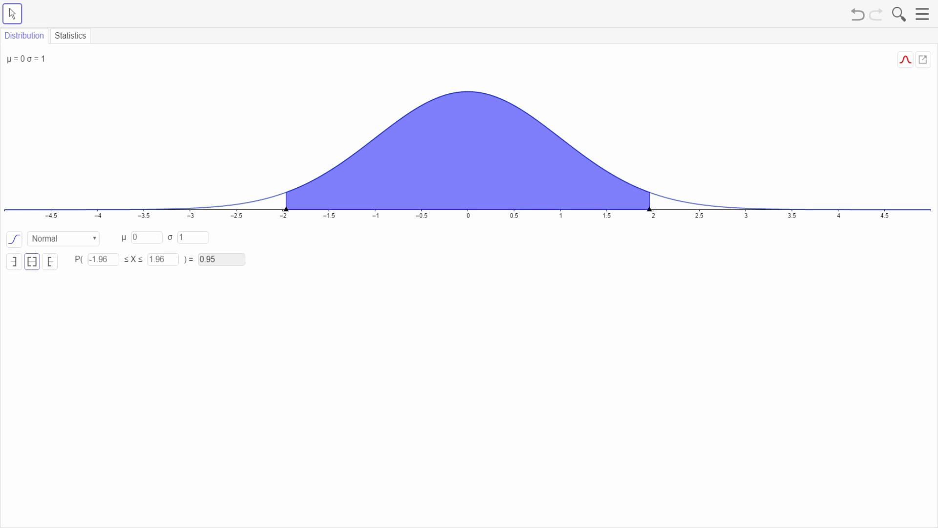
Step: Switch back to Excel and check both univariate z statistics in row 21 against the normal critical value
key(ctrl+super+Right)
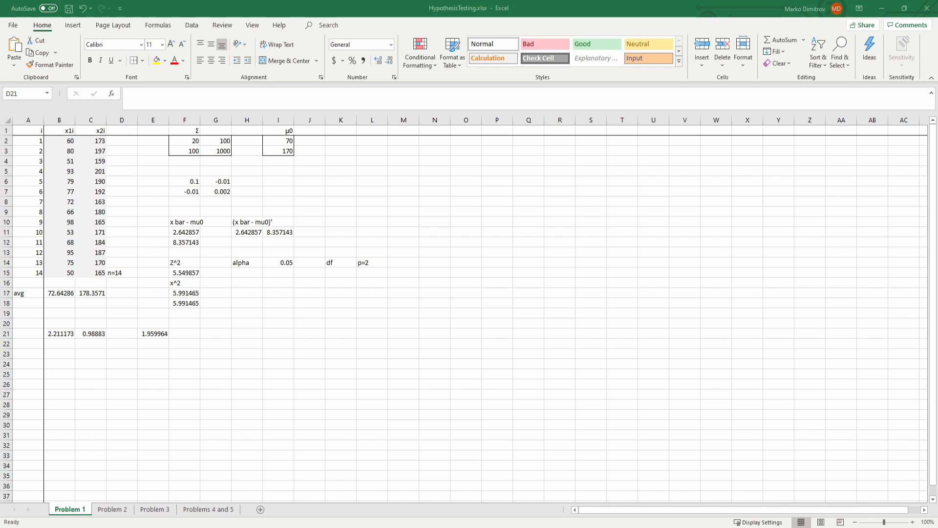
click(258, 306)
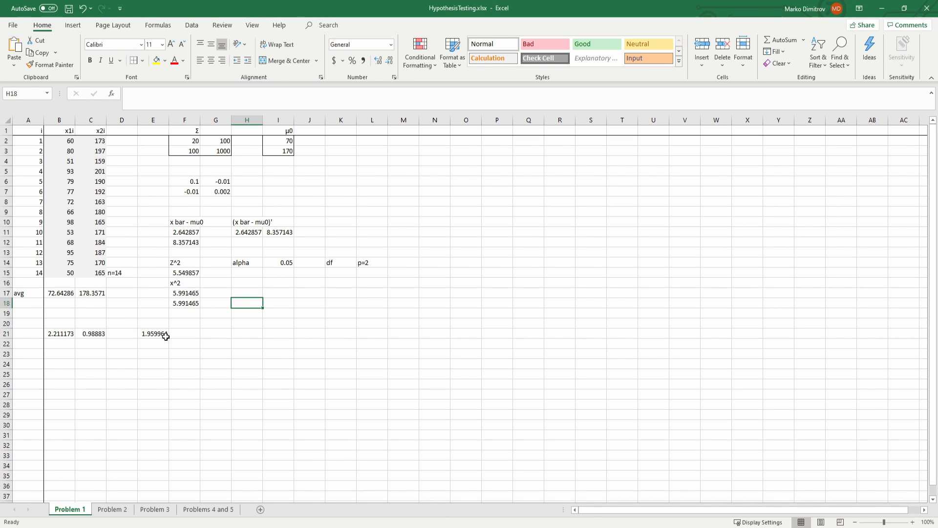
click(164, 335)
click(87, 335)
click(65, 335)
click(99, 334)
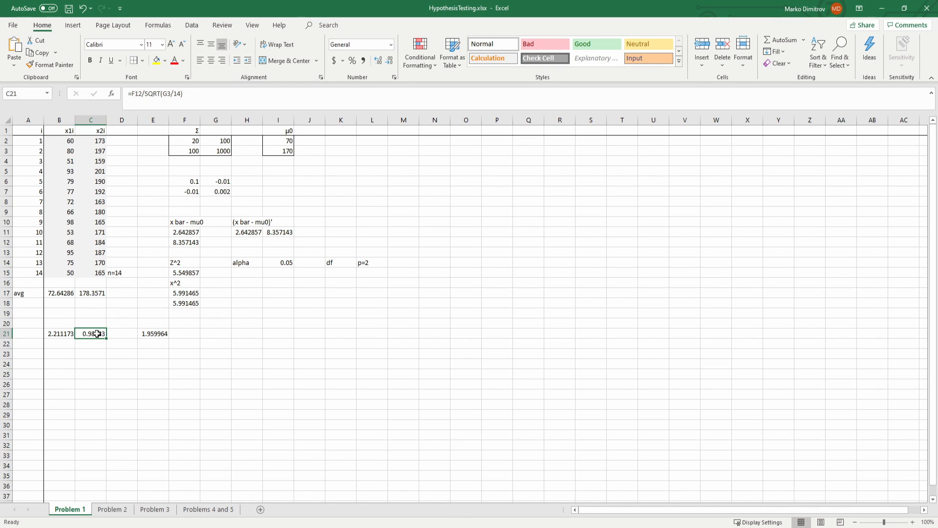
key(ctrl+super+Left)
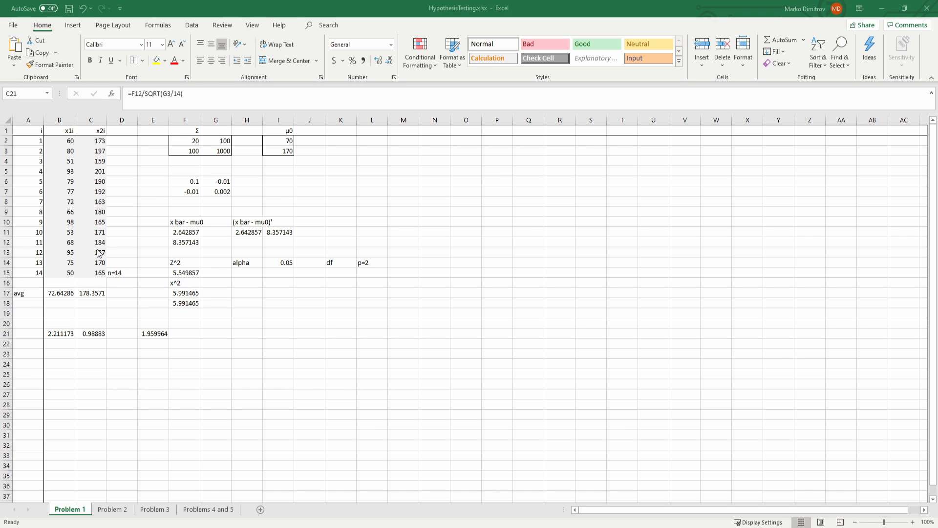
click(276, 341)
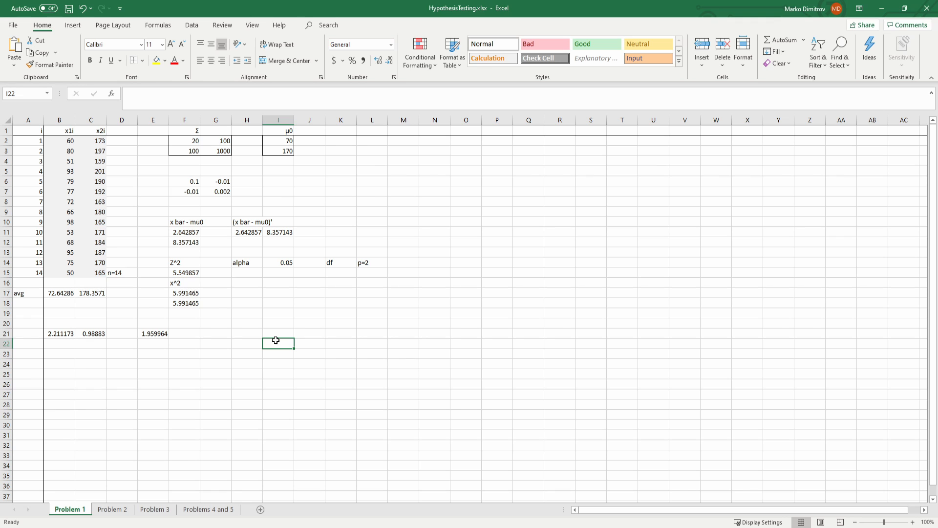
Step: Examine the covariance matrix Σ in F2:G3 alongside the mean differences and the Z^2 result
drag(192, 138, 214, 148)
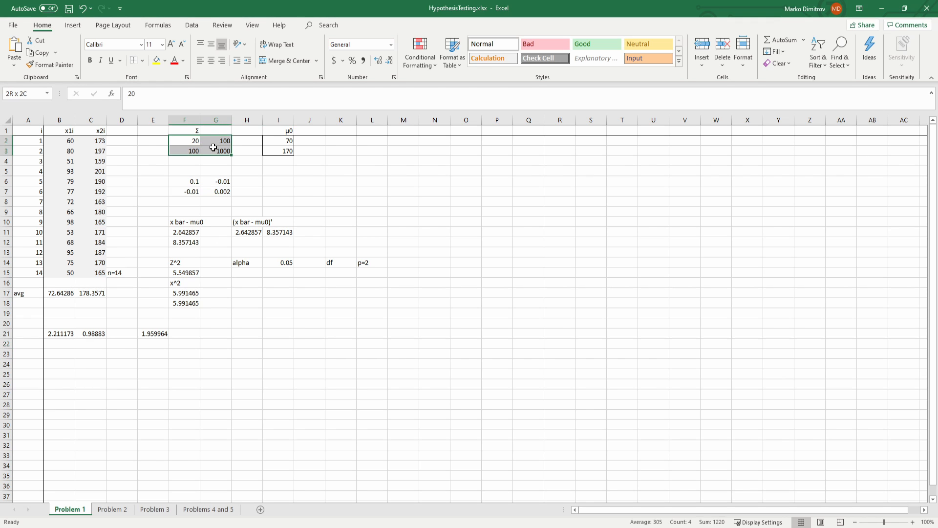
click(153, 181)
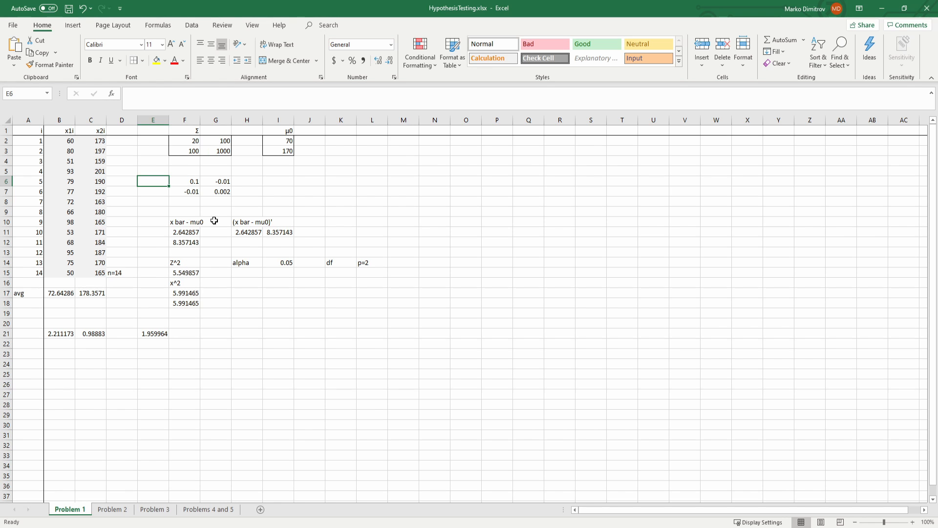
drag(191, 138, 218, 151)
click(163, 177)
click(179, 272)
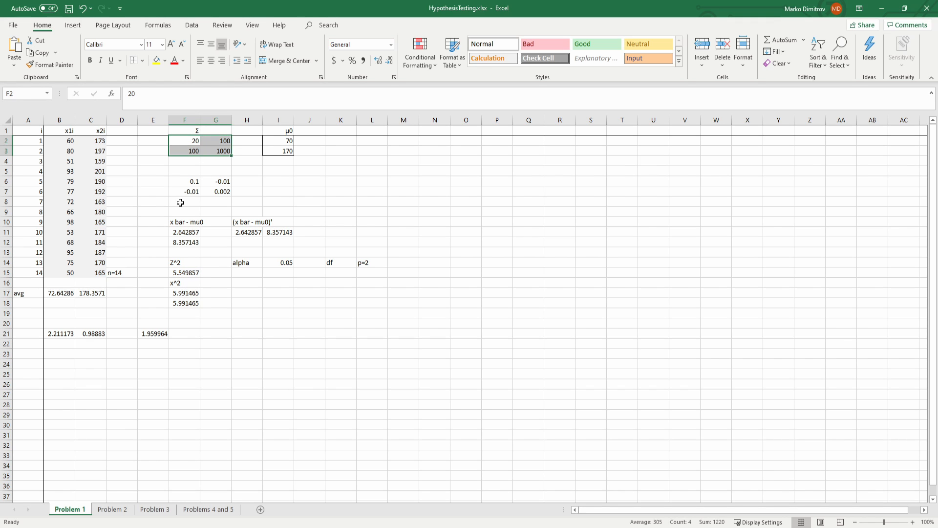
click(182, 224)
click(269, 304)
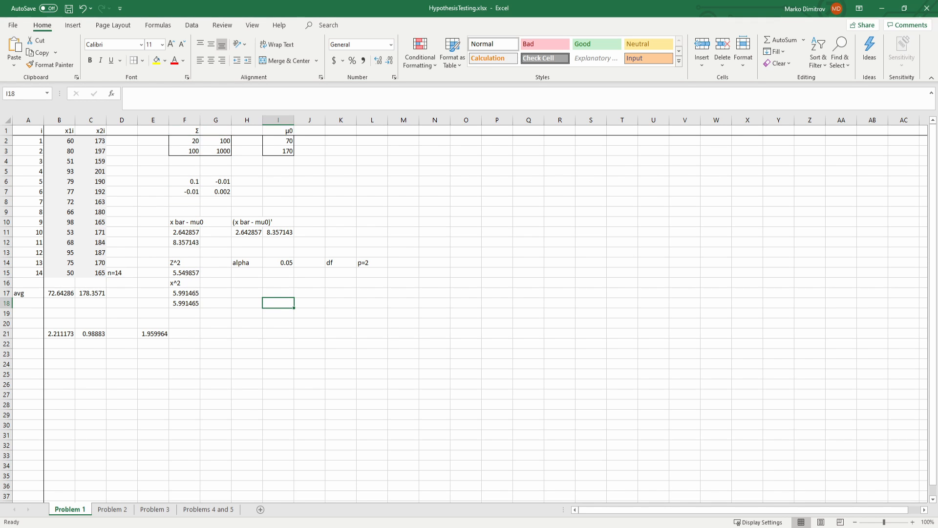
key(alt+Tab)
key(alt+Tab)
click(234, 308)
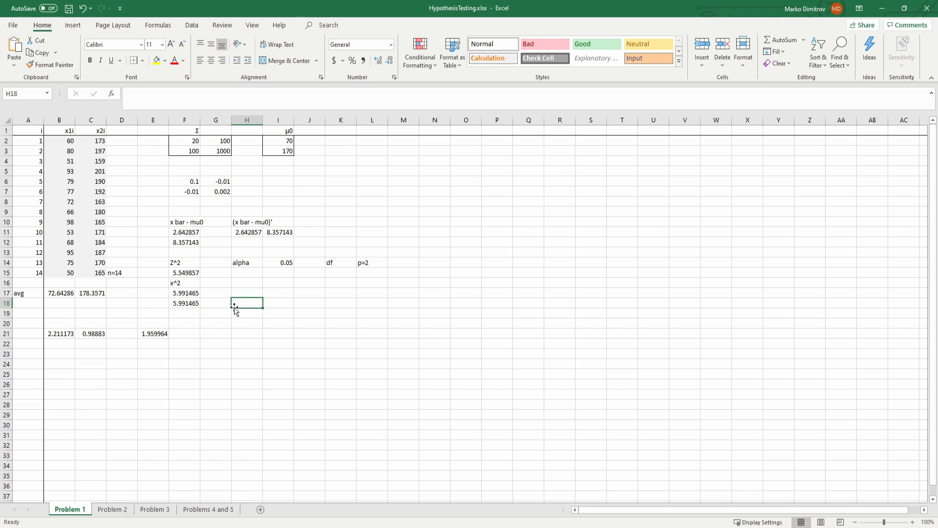
Step: On the Problem 2 sheet, average the x1i and x2i columns in B17:C17, starting from =AVERAGE(B2:B15), and label the row avg
click(108, 510)
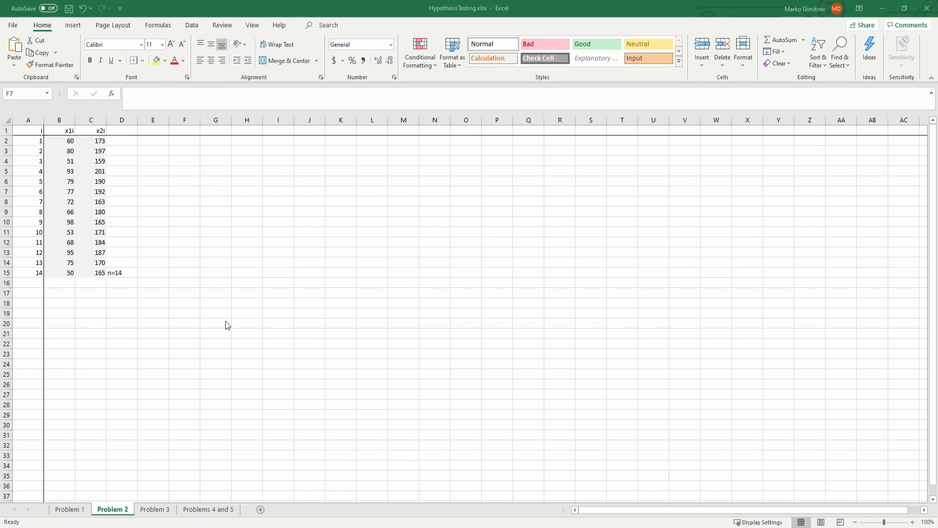
click(140, 295)
click(63, 293)
text(=)
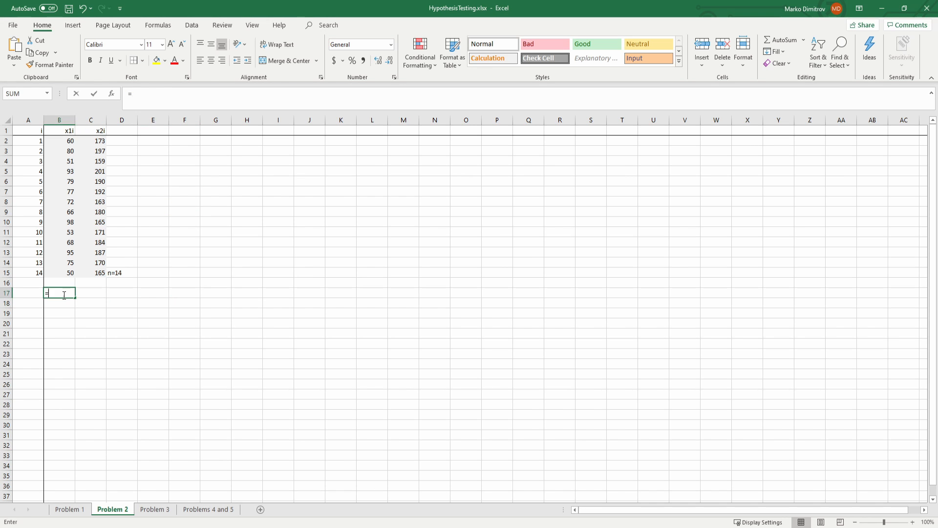
text(AVERAGE()
drag(59, 272, 59, 141)
key(Return)
click(57, 293)
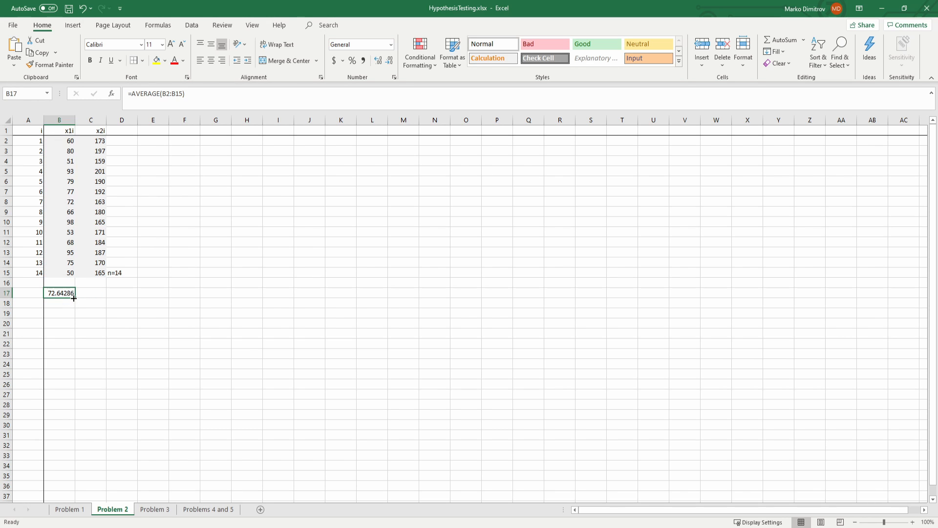
drag(73, 298, 103, 296)
click(21, 292)
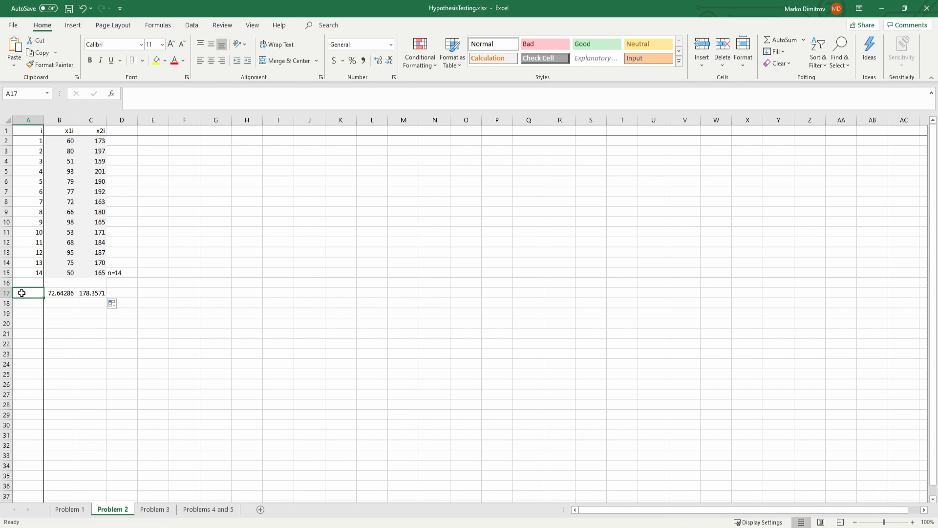
text(avg)
Step: Enter the heading "x1i - x1 bar" in F1 and fit column F's width to it
click(149, 133)
click(179, 132)
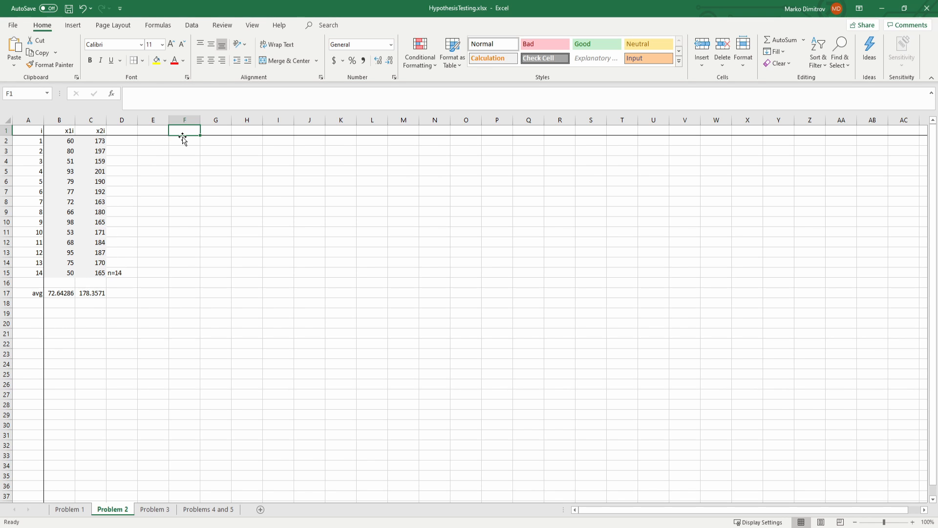
text(x1i - x1 bar)
key(Return)
key(Up)
key(Down)
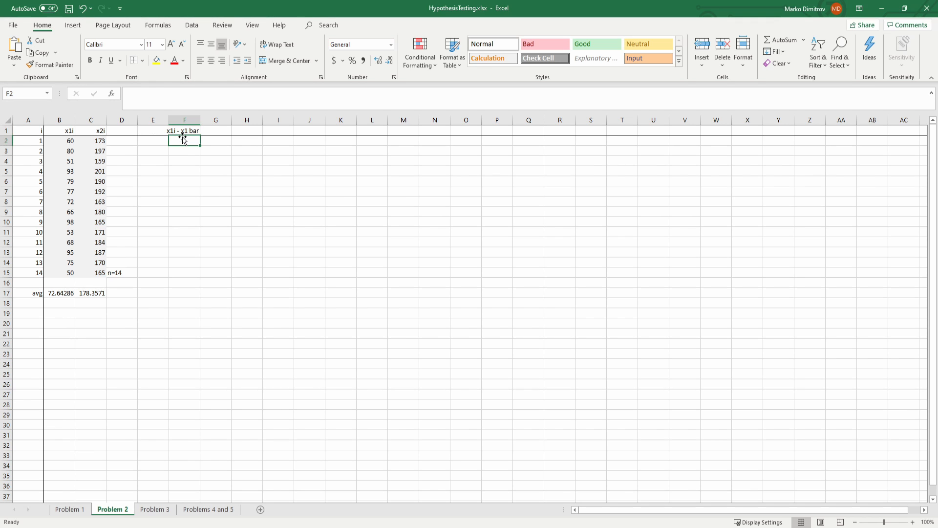
click(186, 133)
double_click(198, 117)
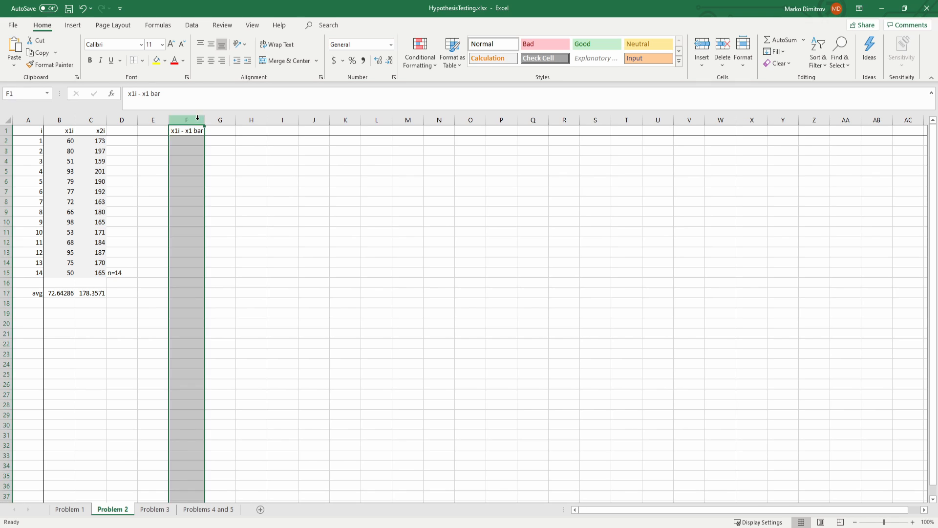
Step: Compute the x1i deviations in F2:F15 by entering =B2-$B$17 in F2 and filling it down to row 15
click(188, 141)
text(=)
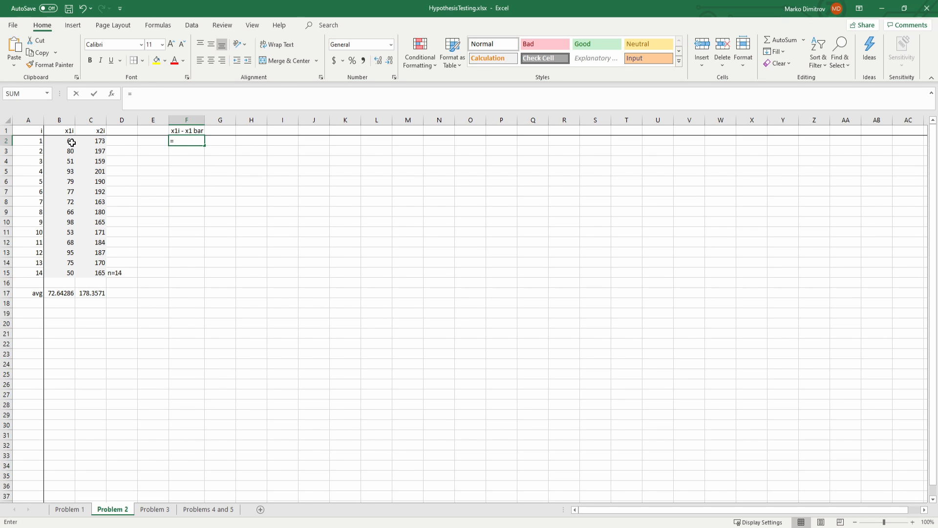
click(71, 142)
text(-)
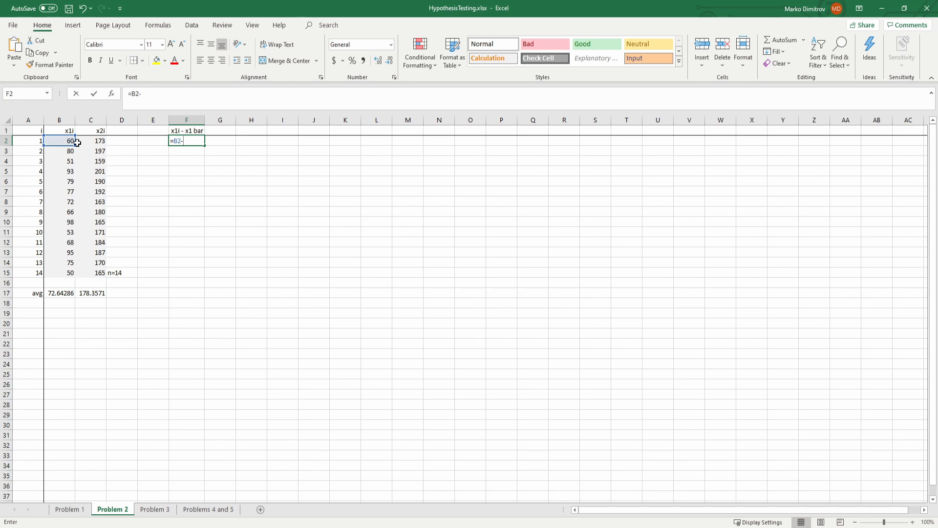
click(61, 292)
key(F4)
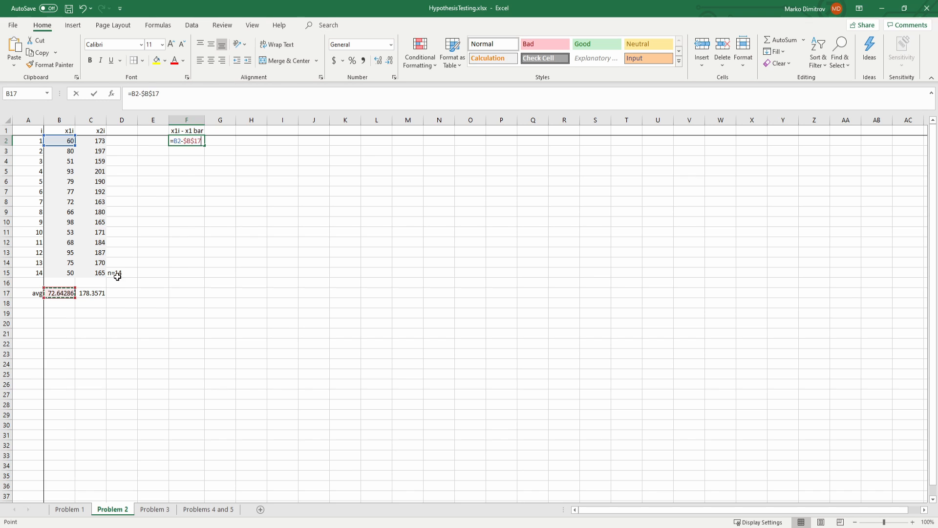
key(Return)
click(195, 141)
drag(202, 148, 187, 274)
Step: Copy the F1 heading to G1, change it to "x2i - x2 bar" and fit column G's width to it
click(190, 130)
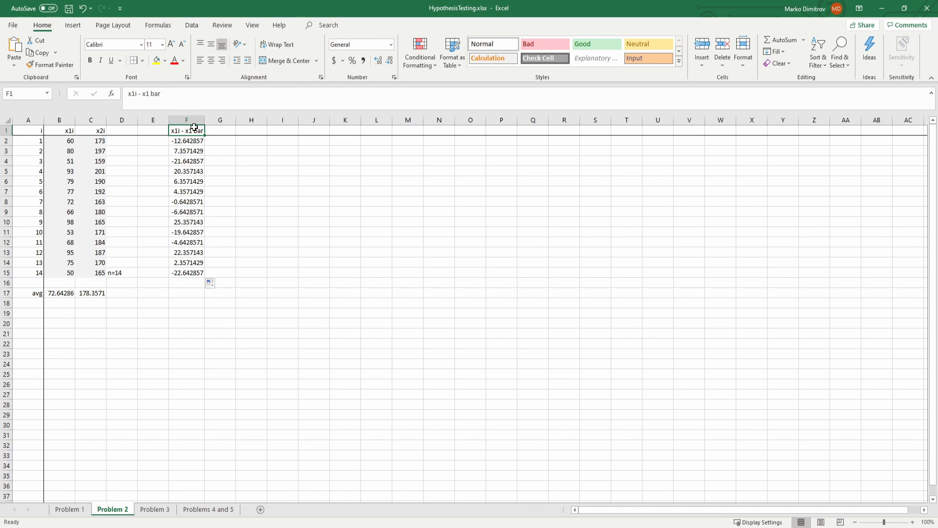
key(ctrl+c)
click(219, 130)
key(ctrl+v)
click(150, 94)
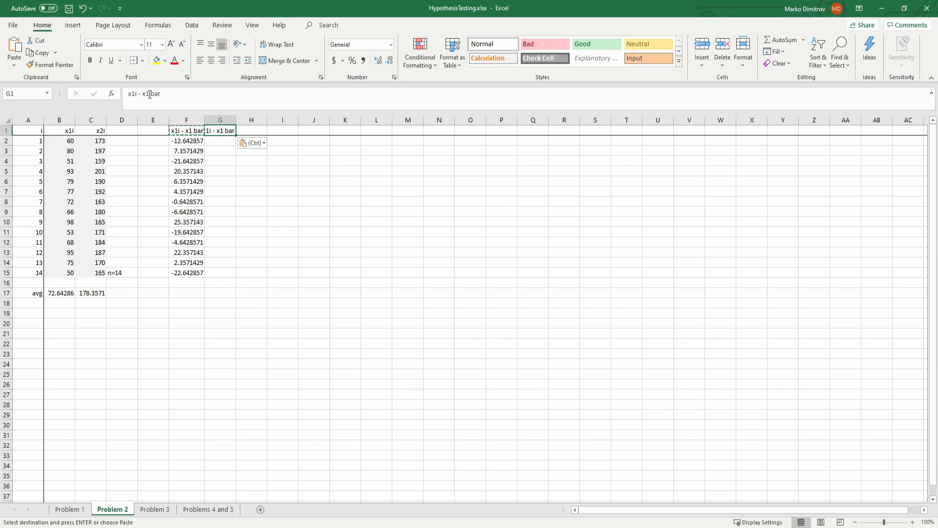
key(BackSpace)
text(2)
click(133, 94)
key(BackSpace)
text(2)
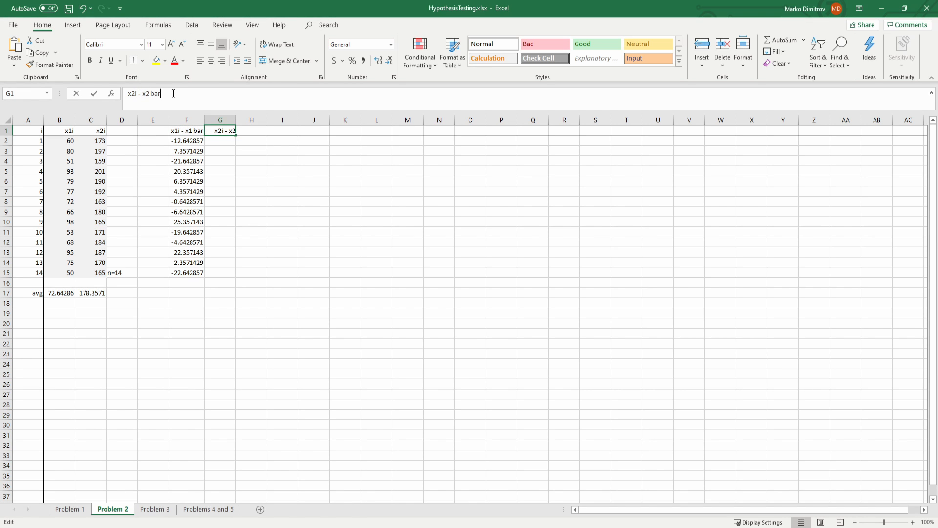
key(Return)
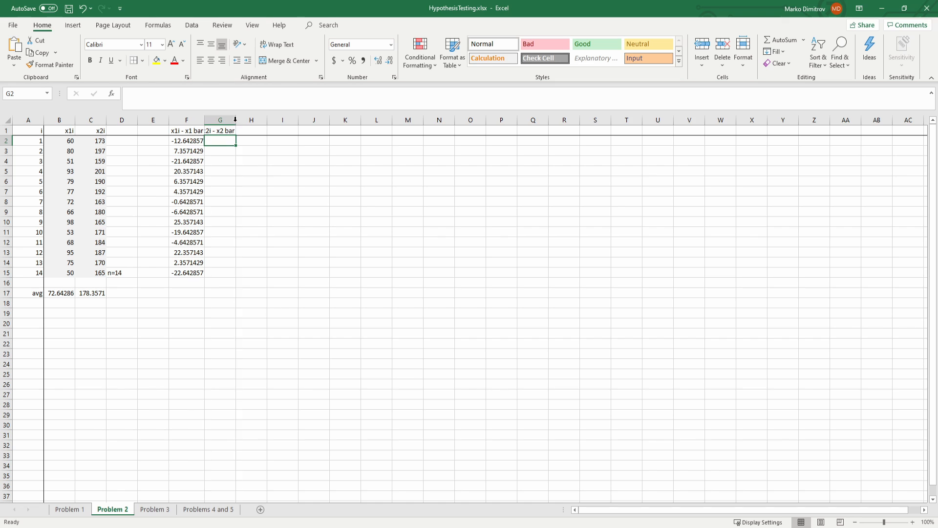
double_click(236, 119)
Step: Compute the x2i deviations in G2:G15 by filling =C2-$C$17 down from G2, and save the workbook
text(=)
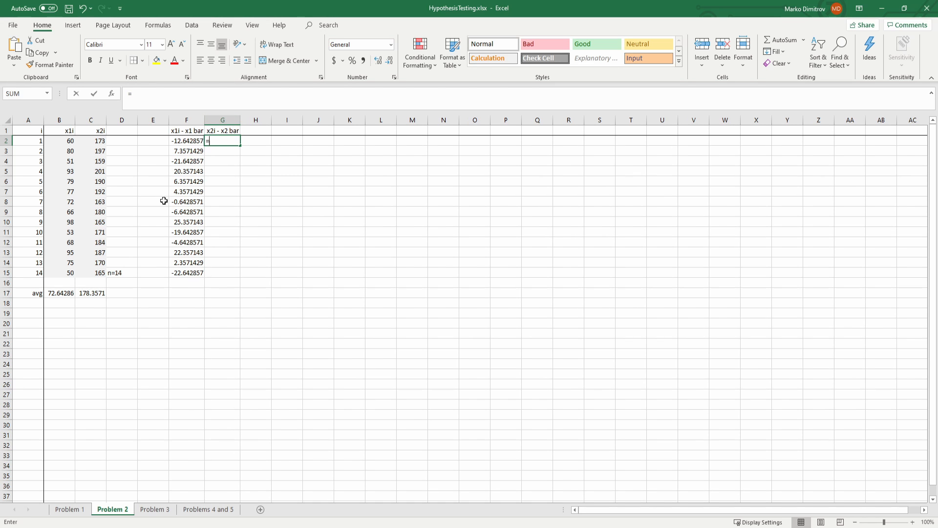
click(98, 142)
text(-)
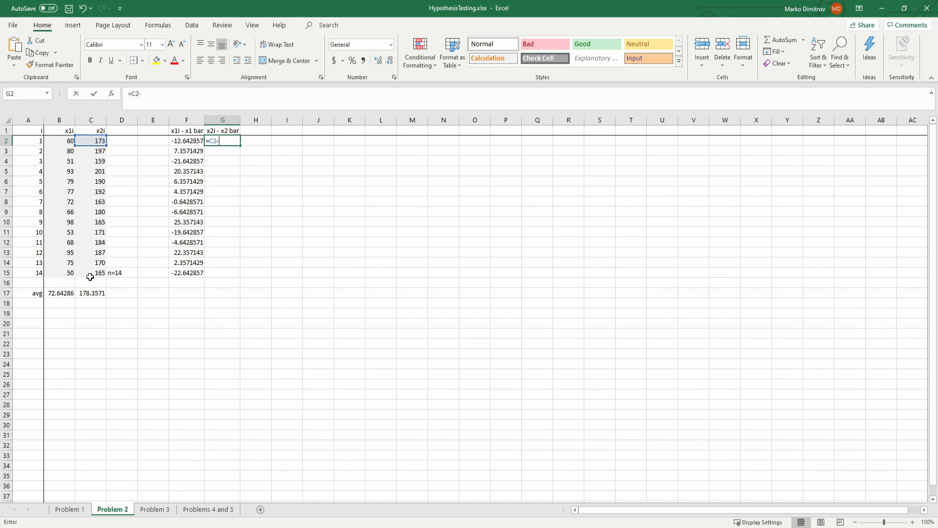
click(92, 293)
key(F4)
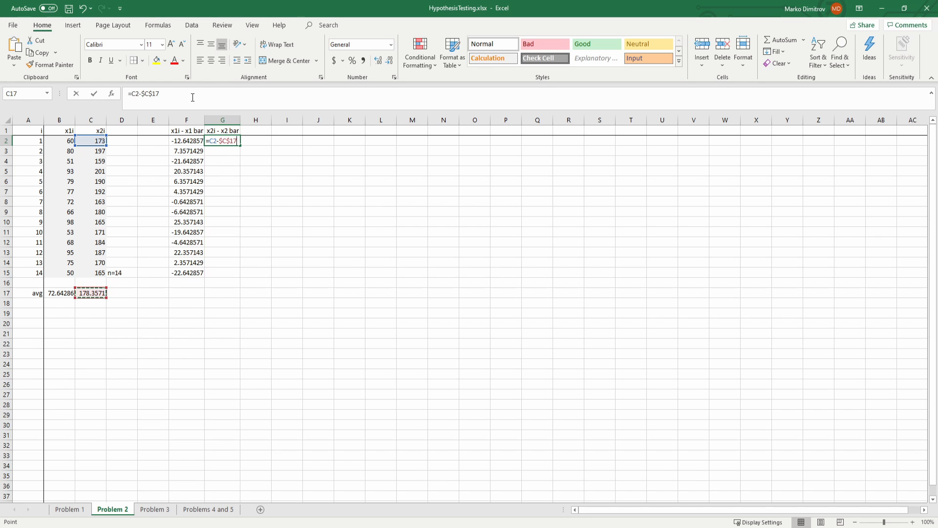
key(Return)
click(233, 140)
drag(242, 147, 224, 279)
click(309, 238)
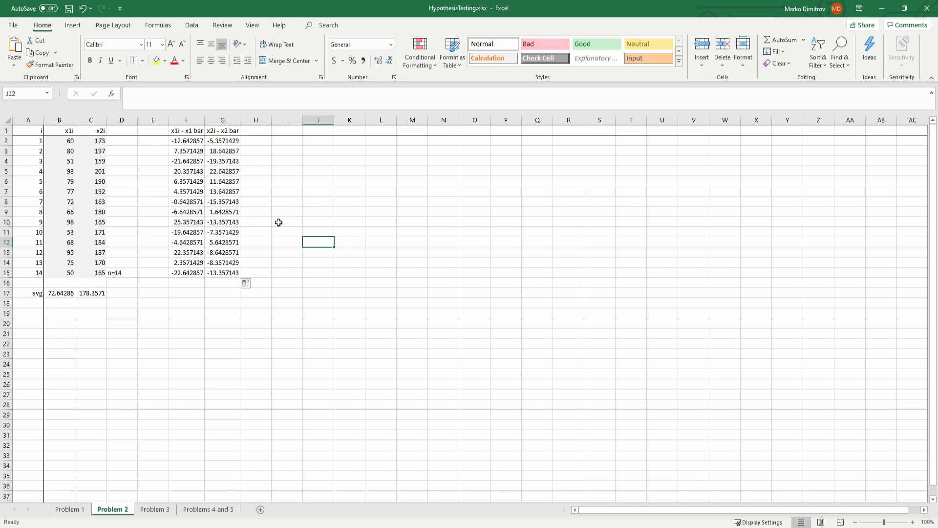
key(ctrl+s)
Step: Label cell J1 with S as the heading for a 2×2 covariance matrix in J2:K3
click(311, 142)
click(296, 154)
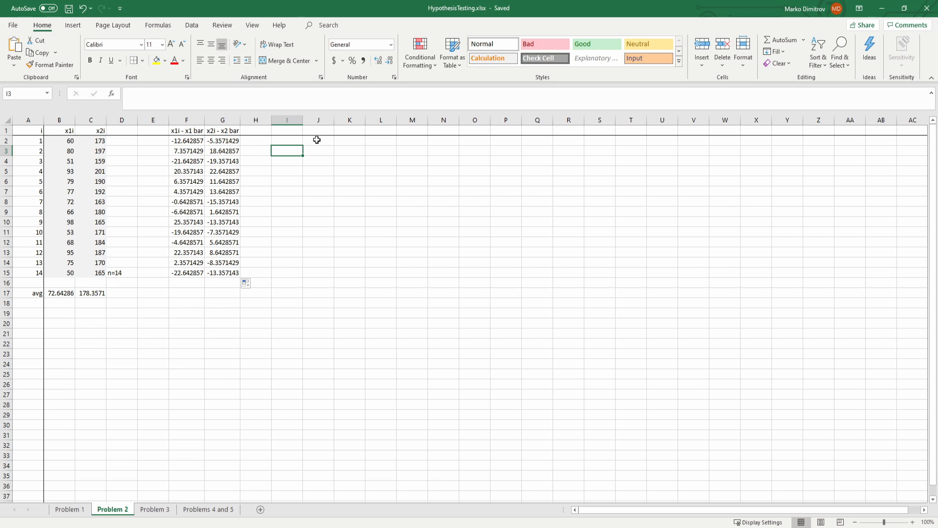
drag(316, 140, 341, 148)
click(311, 128)
text(S)
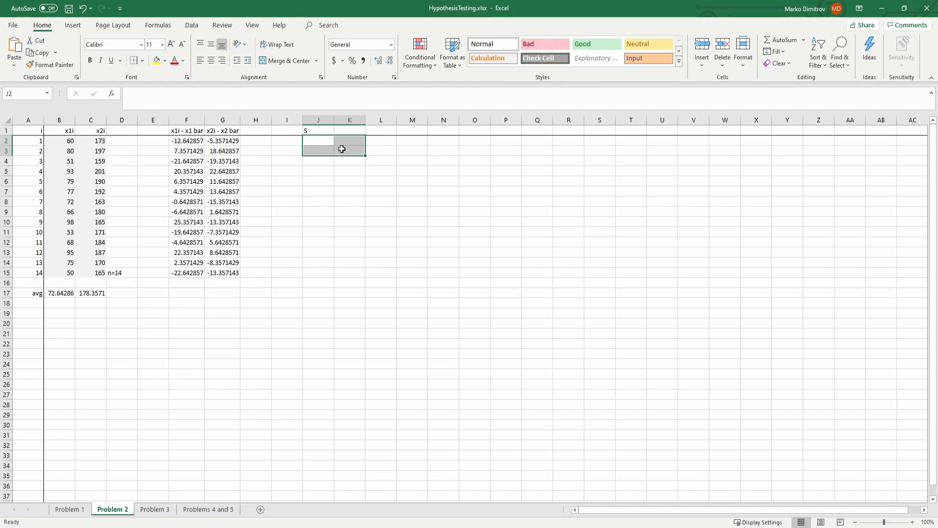
text(=mm)
Step: Write an MMULT formula for J2:K3 that uses TRANSPOSE and the deviations F2:G15 twice, divided by (14-1)
key(Tab)
text(tra)
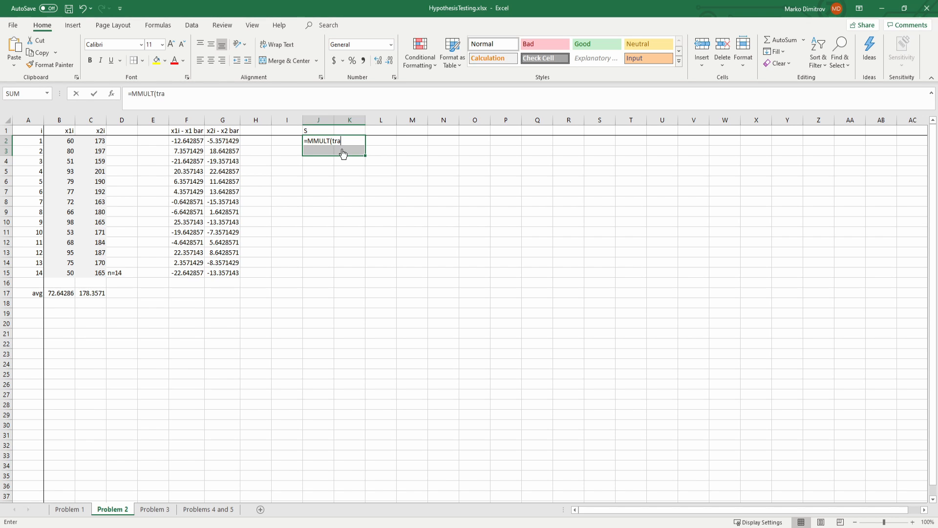
key(Tab)
drag(191, 142, 225, 275)
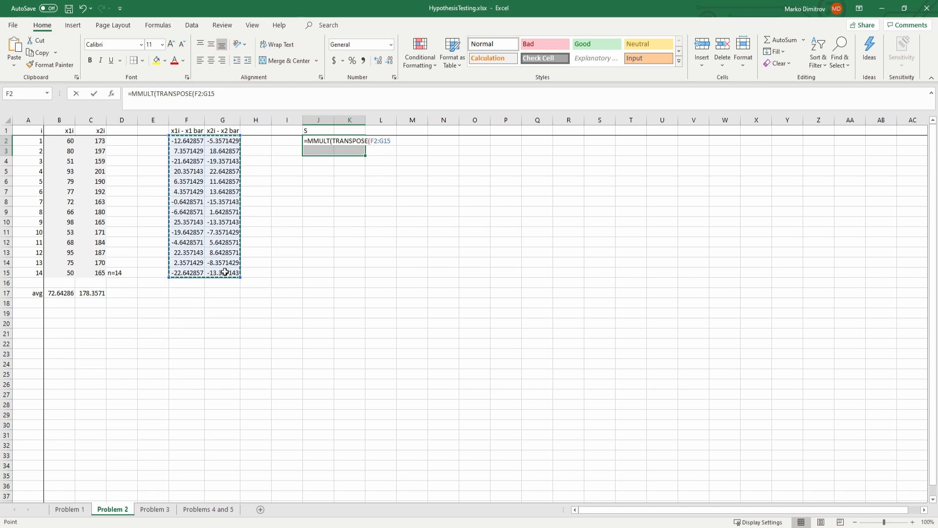
text(,)
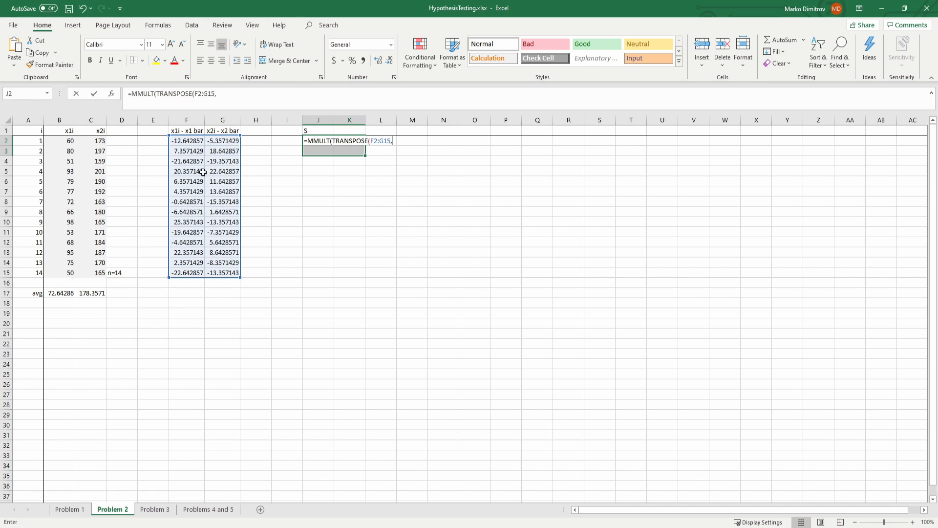
drag(195, 143, 235, 270)
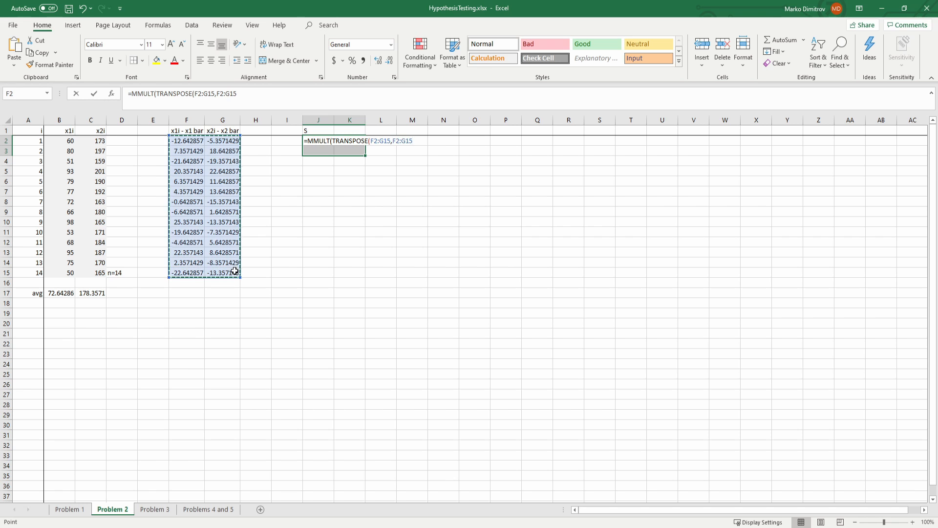
text())/(14-1)
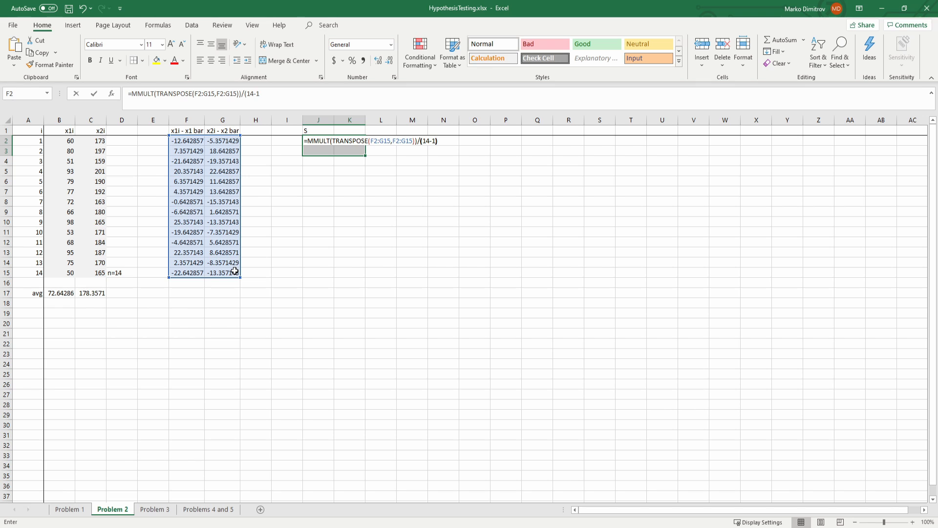
Step: Try to commit =MMULT(TRANSPOSE(F2:G15,F2:G15))/(14-1) to J2:K3 as an array formula
key(F2)
key(shift+Left)
key(shift+Left)
key(shift+Left)
key(shift+Left)
click(298, 91)
click(390, 144)
click(279, 94)
key(shift+Left)
key(shift+Left)
key(shift+Left)
key(ctrl+shift+Return)
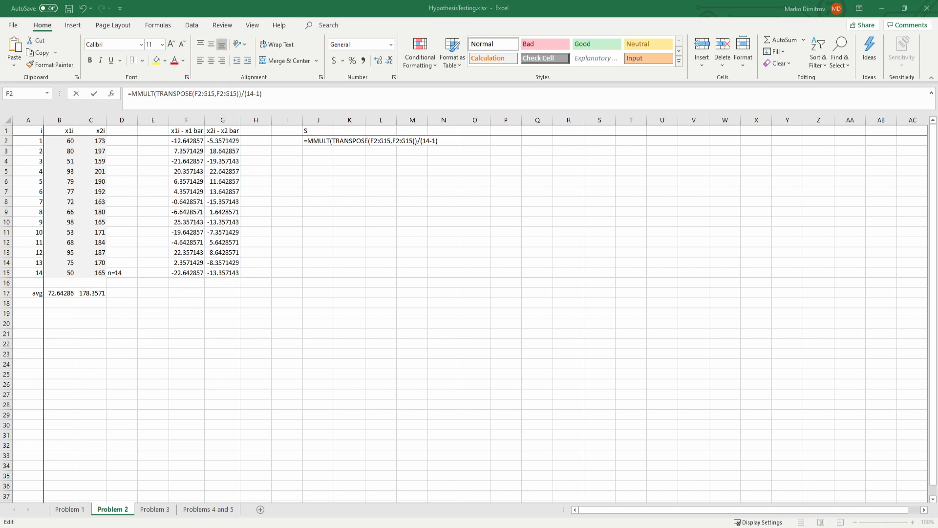
key(Return)
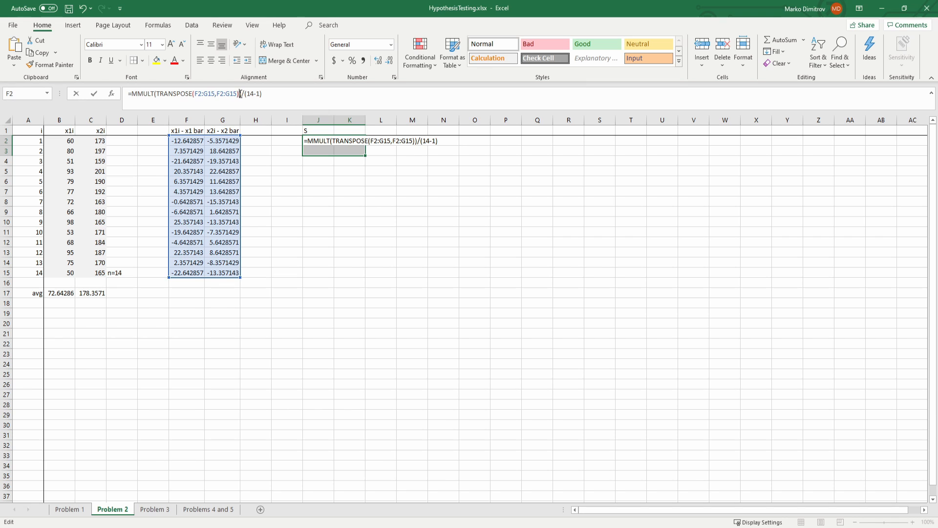
Step: Correct the parentheses to =MMULT(TRANSPOSE(F2:G15),F2:G15)/(14-1) and commit it to J2:K3 as an array formula
click(240, 93)
key(BackSpace)
text())
key(ctrl+shift+Return)
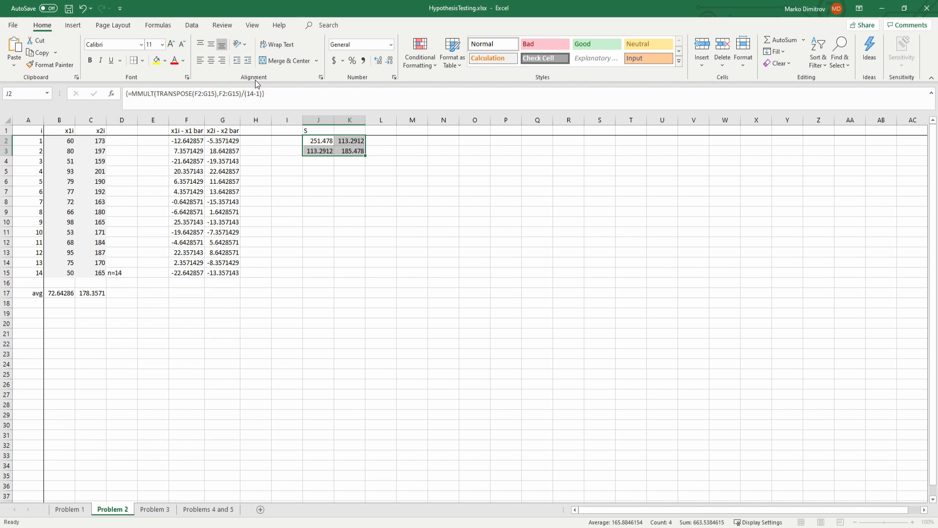
click(381, 192)
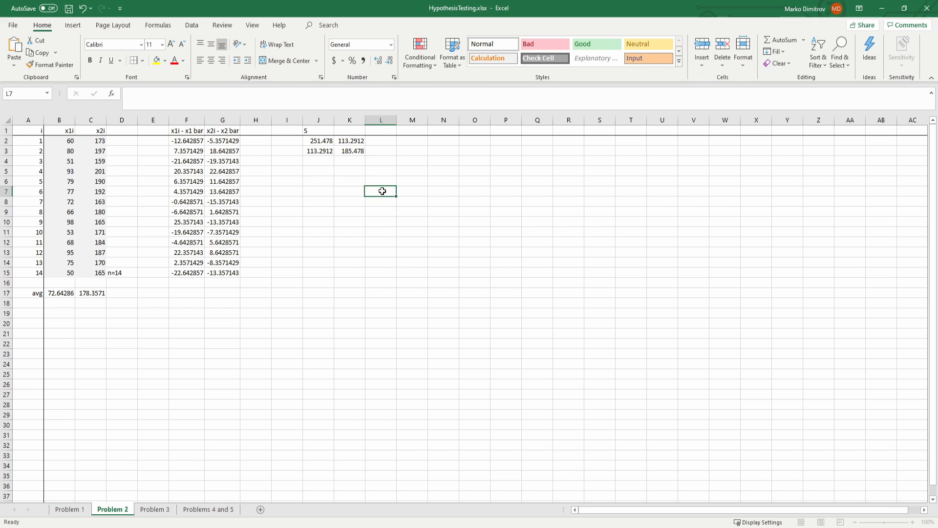
Step: Review the array formula in J2 and the deviation formula in F2
click(312, 142)
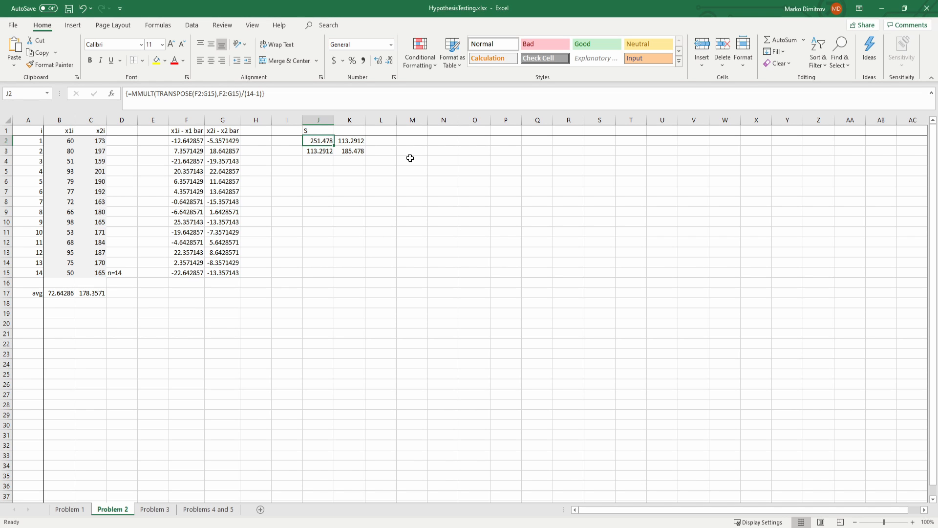
click(221, 152)
drag(187, 141, 222, 151)
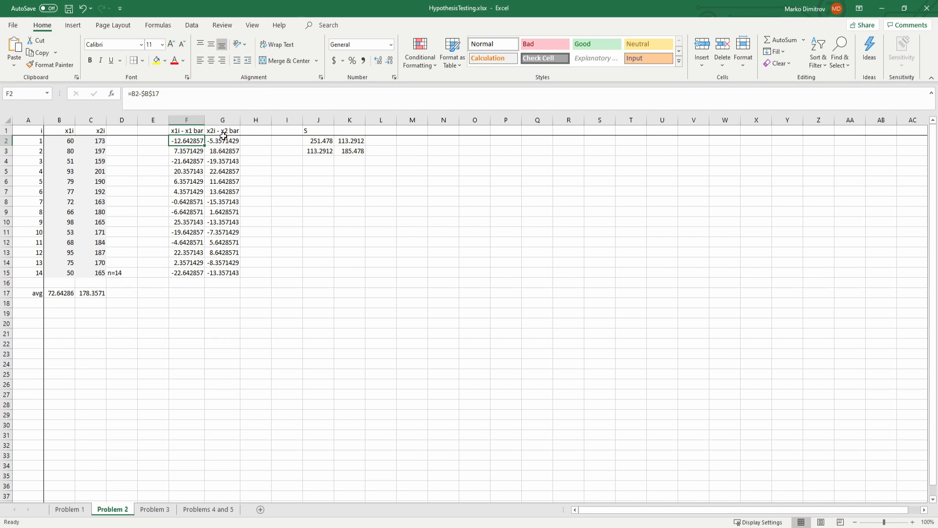
drag(415, 141, 430, 148)
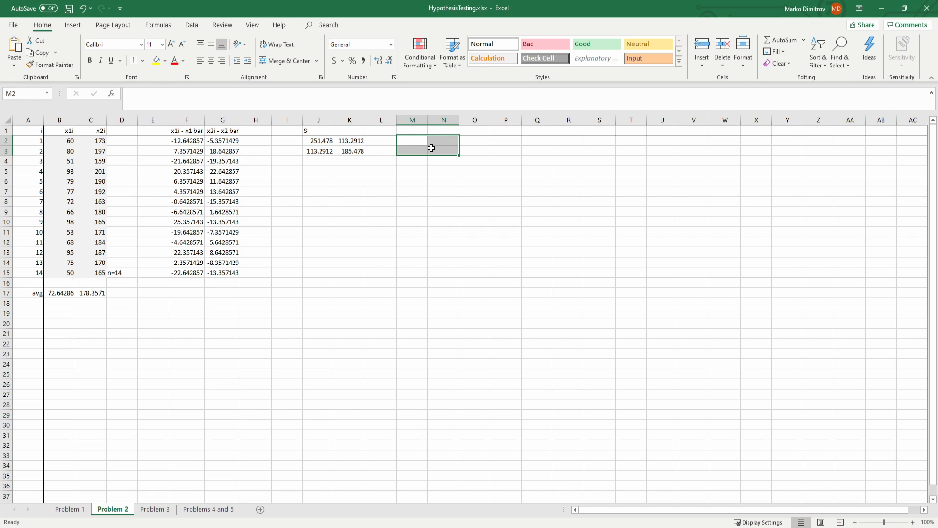
Step: Label cell J4 with S as the heading for a second covariance matrix calculation
click(317, 170)
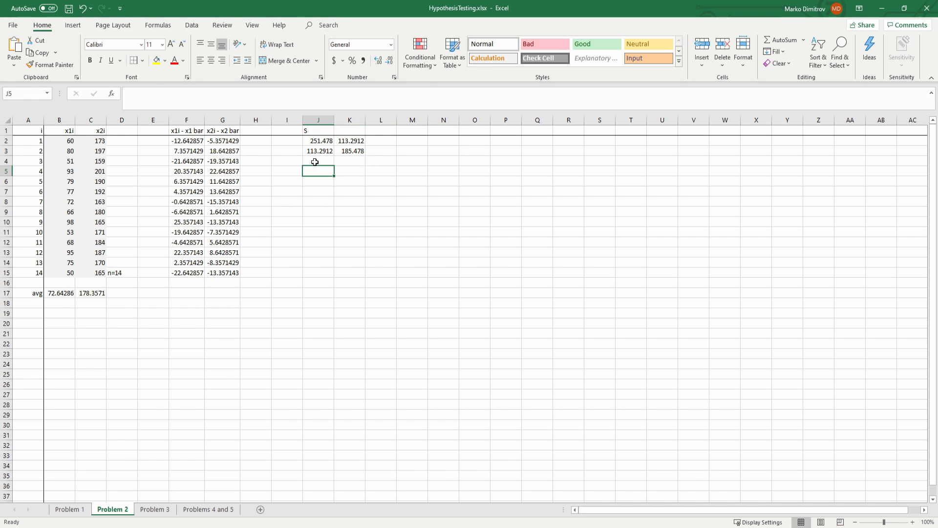
click(315, 161)
text(S)
key(Return)
Step: Compute the covariance matrix in J5:K6 with =MMULT(TRANSPOSE(B2:C15-B17:C17),B2:C15-B17:C17)/13 and save the workbook
drag(314, 171, 345, 177)
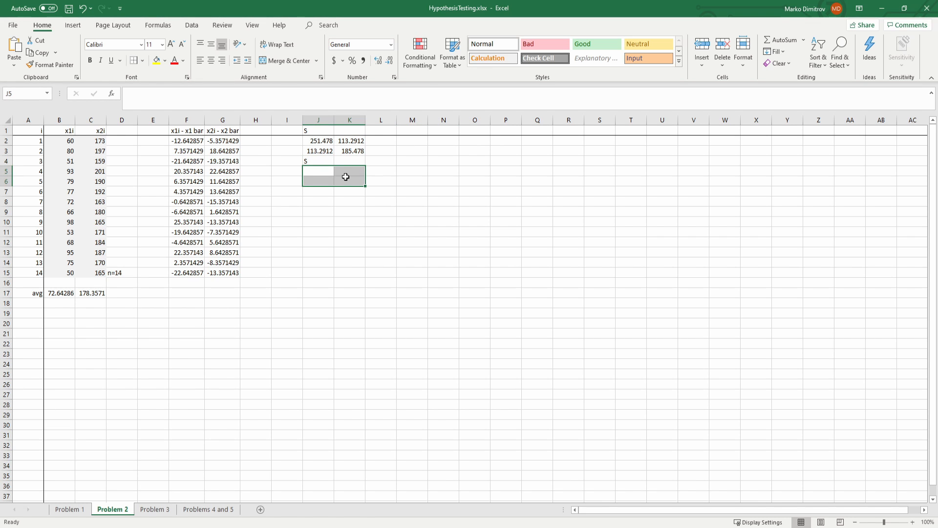
click(209, 97)
text(=MMULT(TRANSPOSE()
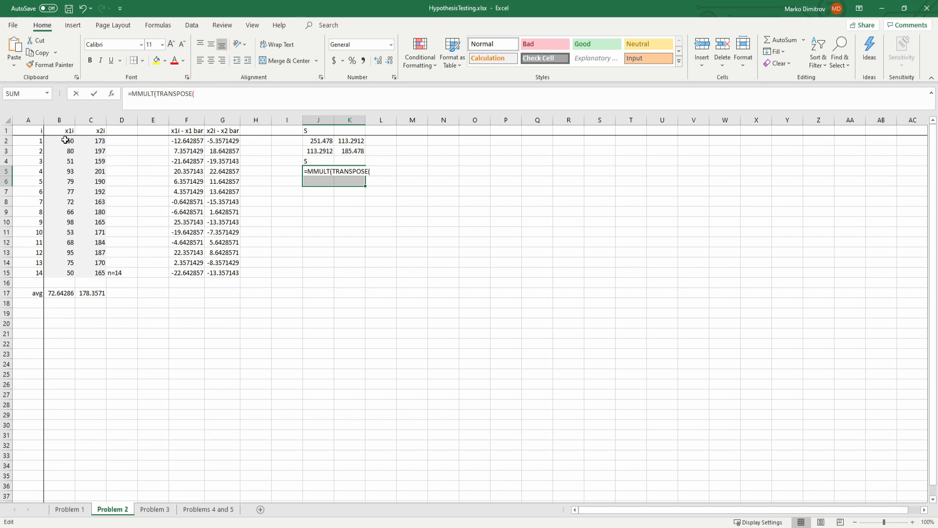
drag(65, 140, 85, 293)
text(-)
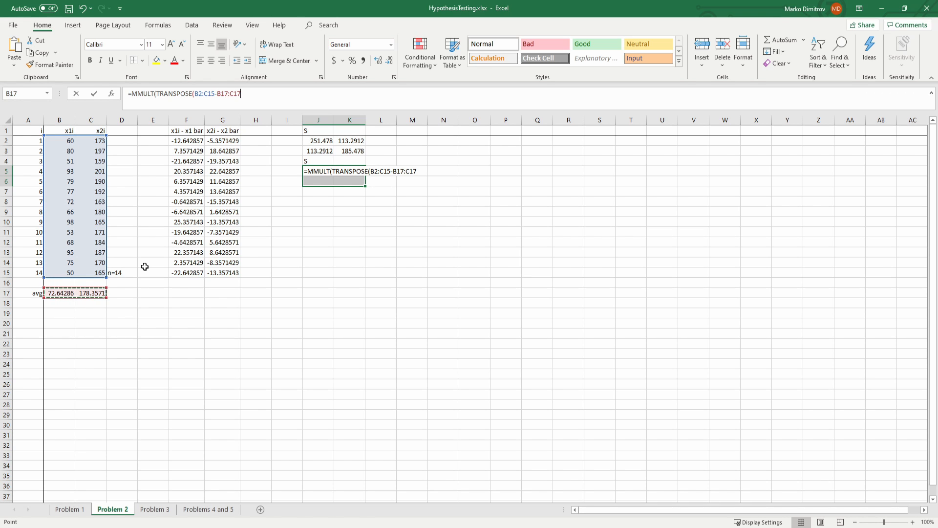
text(),)
drag(57, 143, 83, 292)
text(-)
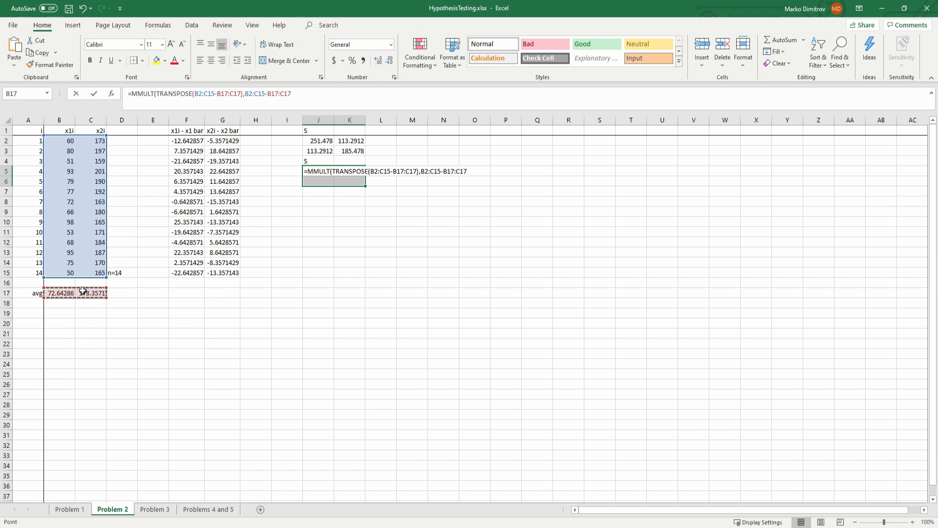
text())
text(/14)
key(Return)
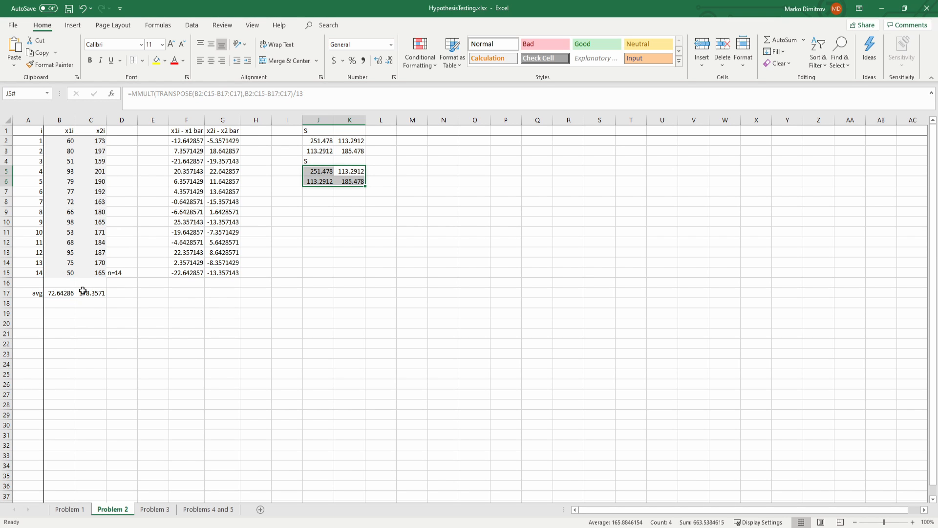
click(327, 241)
key(ctrl+s)
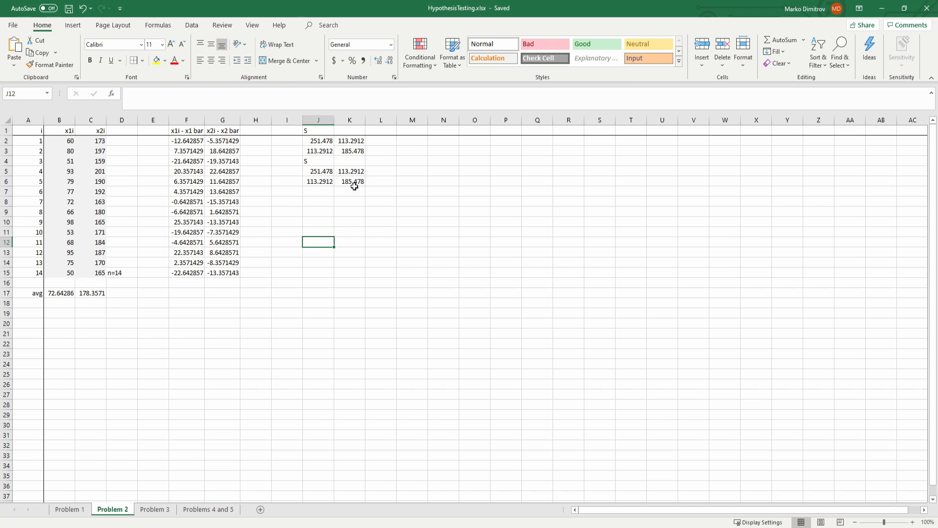
Step: Compare the deviation columns F1:G15 with the direct covariance formula in J5
drag(190, 132, 232, 271)
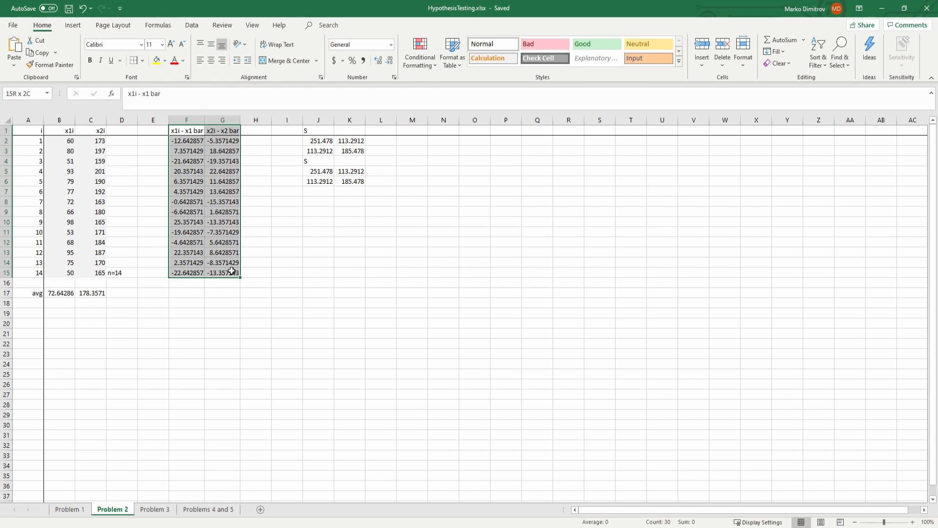
click(320, 192)
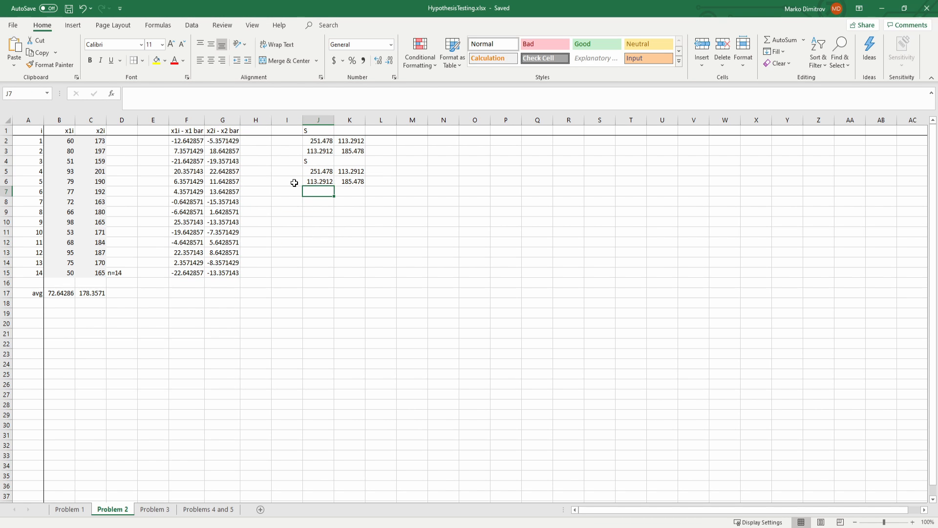
click(315, 172)
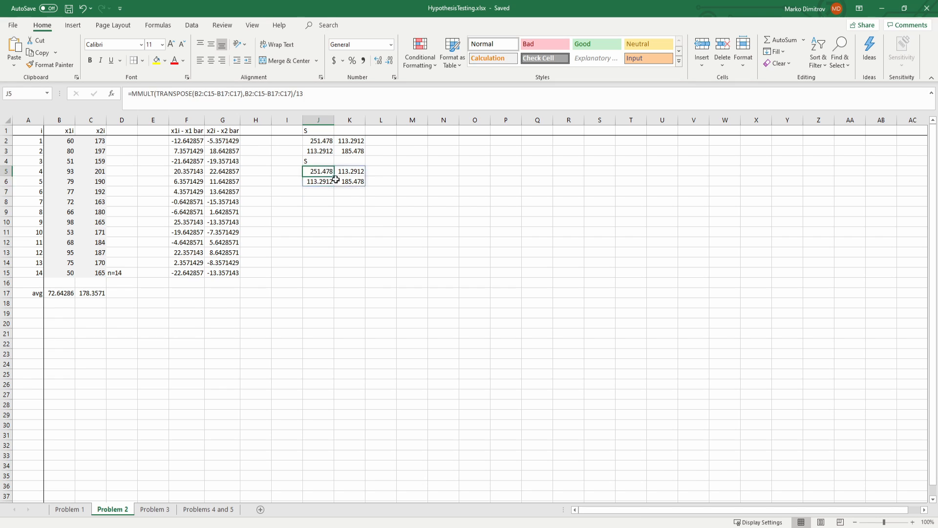
shift+click(335, 179)
click(320, 211)
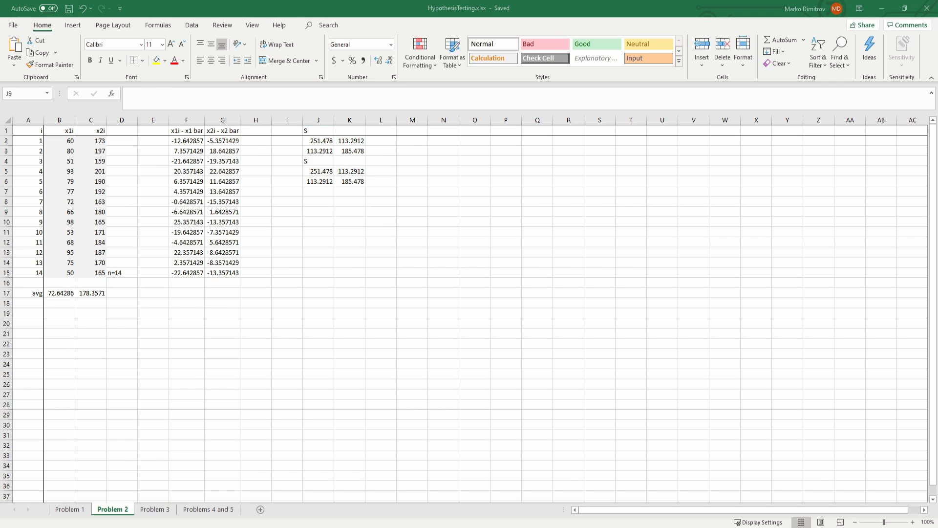
click(110, 321)
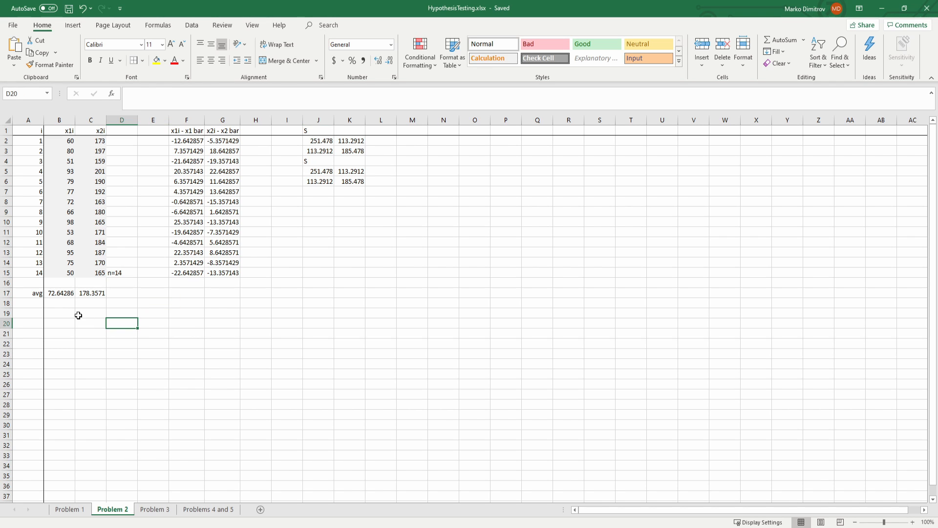
Step: Enter the hypothesized means 70 and 170 in cells N2 and N3
click(424, 149)
click(434, 137)
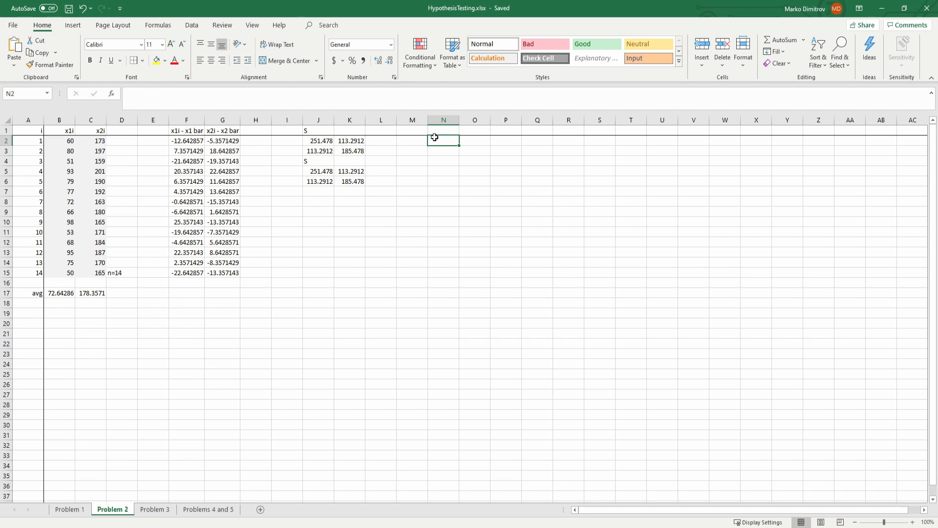
text(70)
key(Return)
text(17)
key(Return)
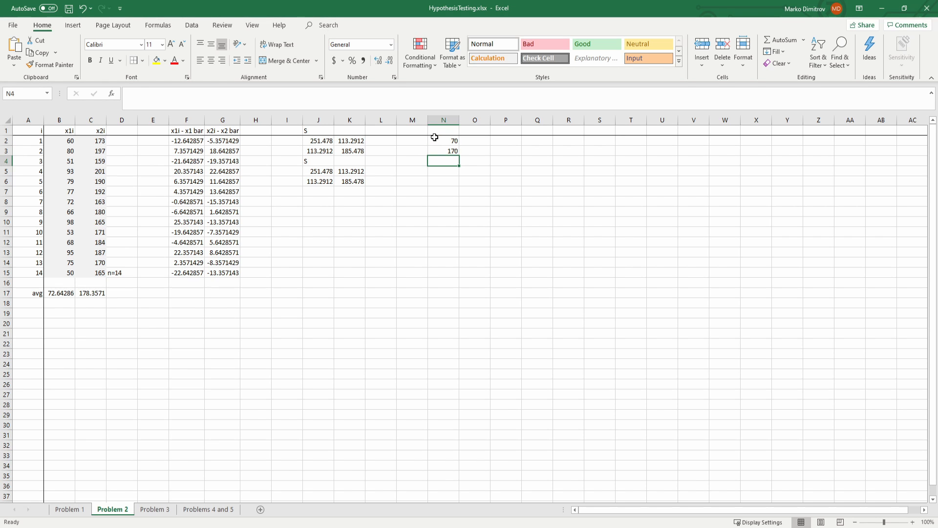
Step: Label cell N1 with mu0 as the heading for the hypothesized mean vector
key(Down)
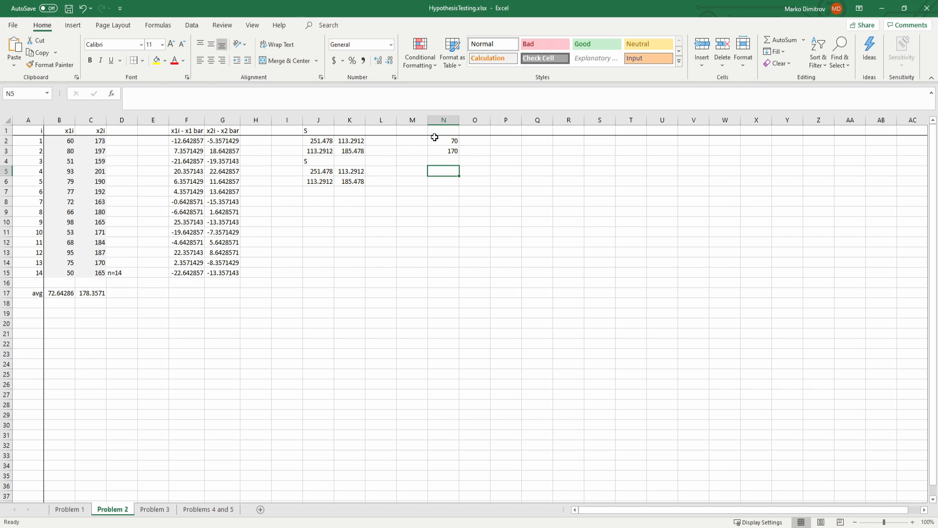
key(Left)
key(Right)
key(Right)
key(Right)
key(Up)
key(Up)
key(Up)
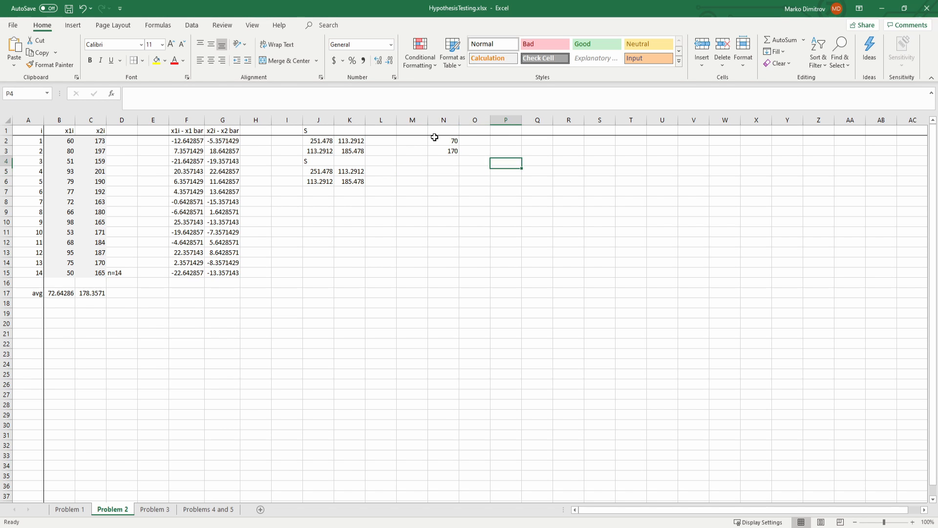
key(Left)
key(Left)
key(Up)
text(mu)
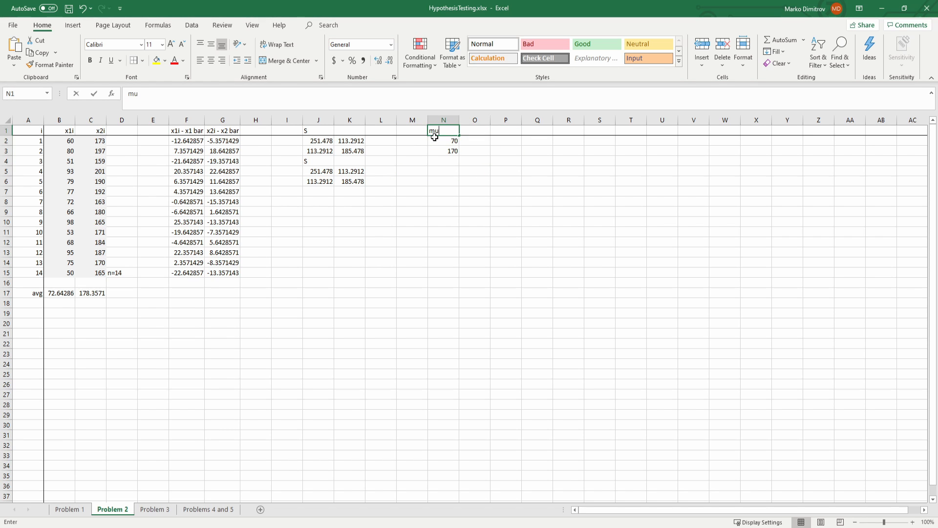
text(0)
key(Return)
Step: Label N5 with xbar and link N6 and N7 to the column averages in B17 and C17
key(Down)
key(Down)
key(Down)
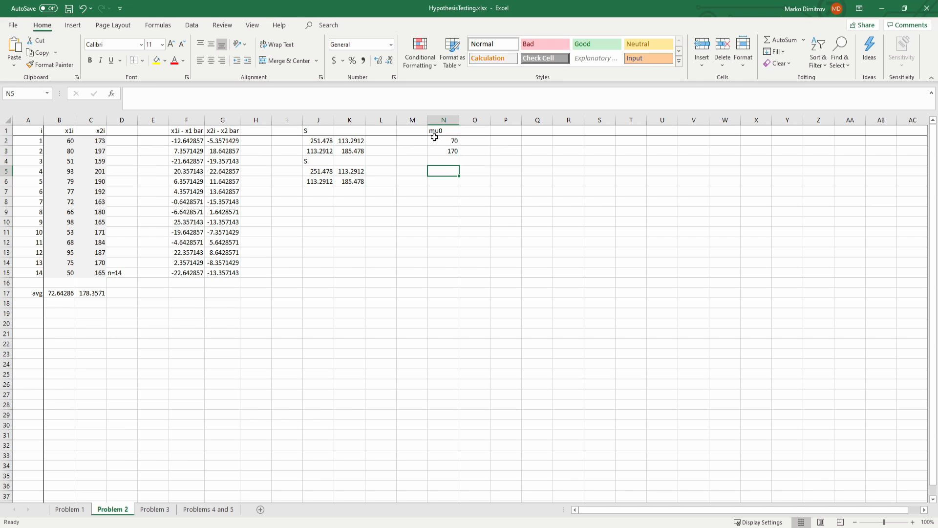
text(xbar)
key(Return)
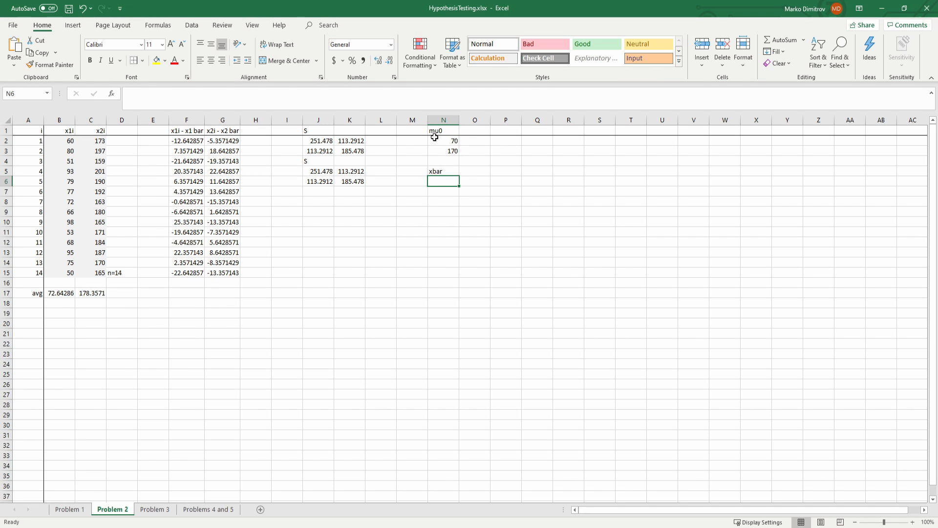
text(=)
click(62, 296)
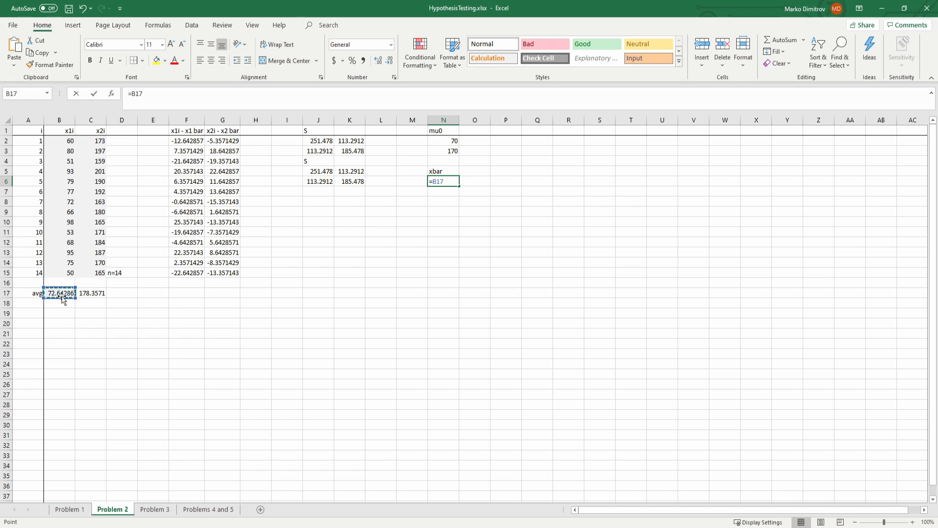
key(Return)
text(=)
click(94, 291)
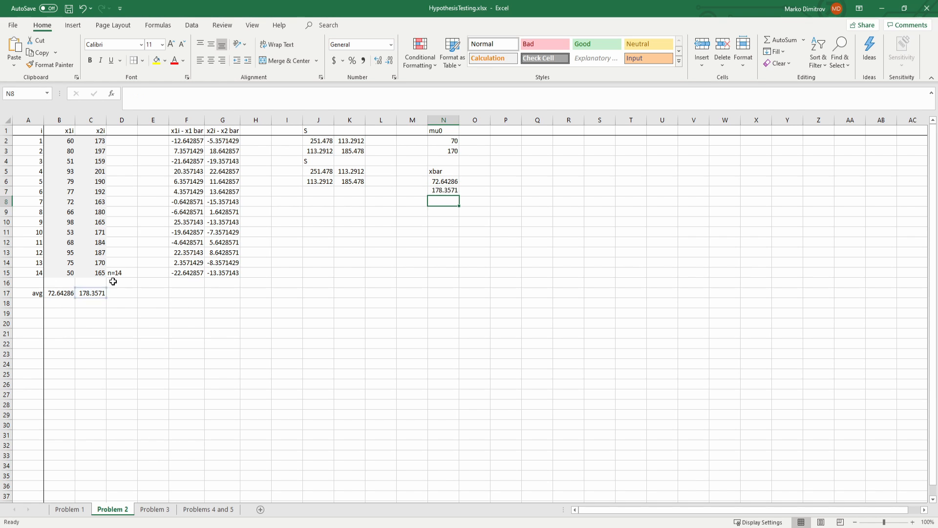
key(Return)
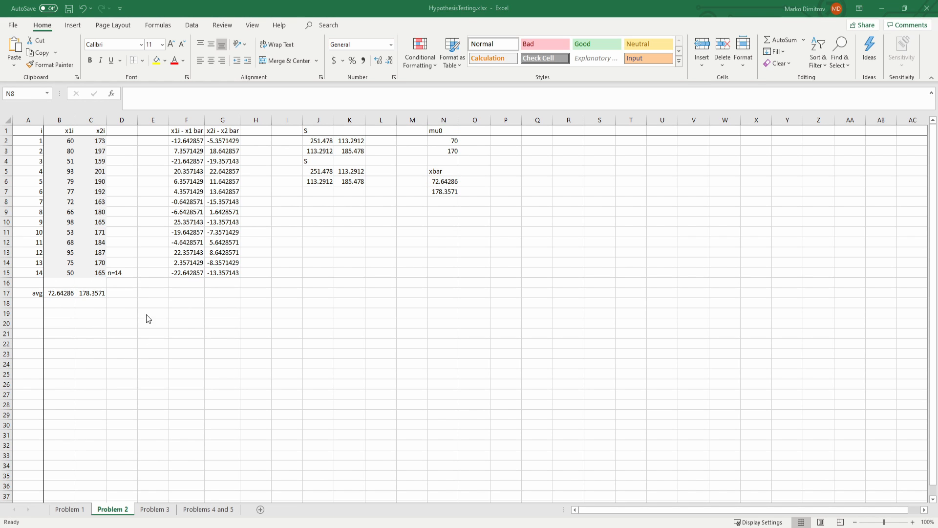
Step: Compute mu0 minus xbar in N9:N10 with the array formula =N2:N3-N6:N7
click(442, 211)
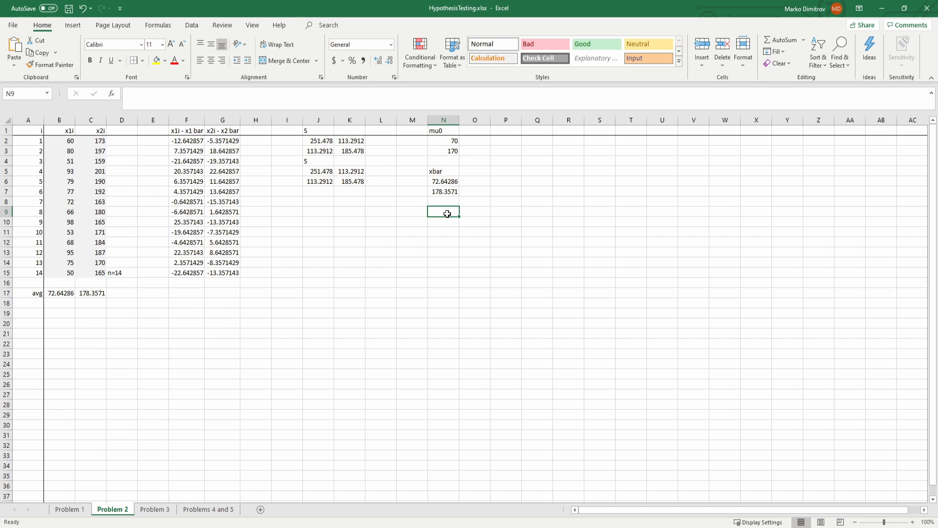
drag(447, 213, 447, 222)
text(=)
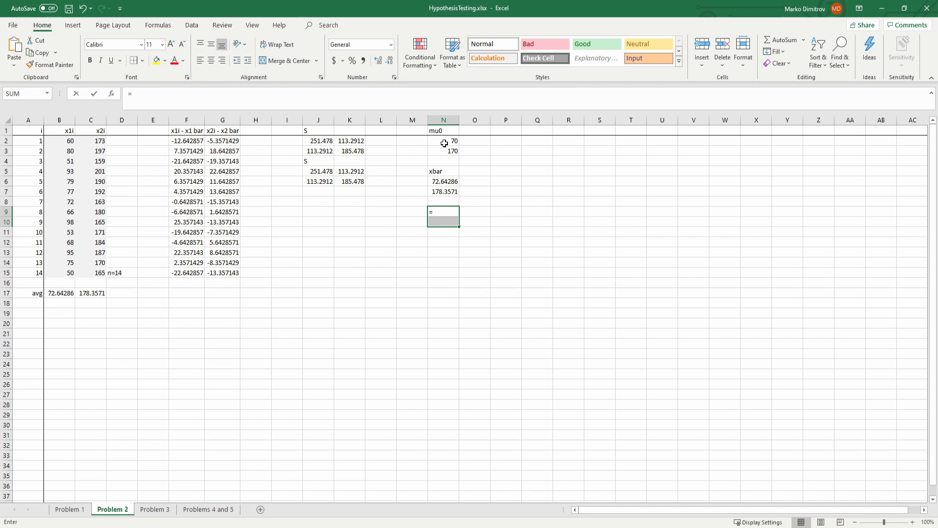
drag(444, 143, 445, 192)
text(-)
key(ctrl+shift+Return)
click(444, 234)
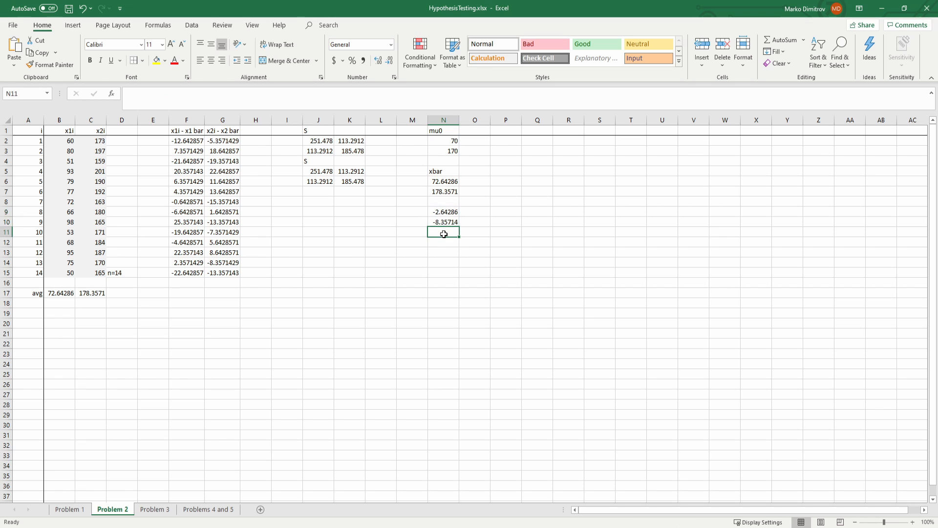
Step: Replace the difference in N9:N10 with the array formula =N6:N7-N2:N3 for xbar minus mu0, and save the workbook
drag(446, 211, 448, 221)
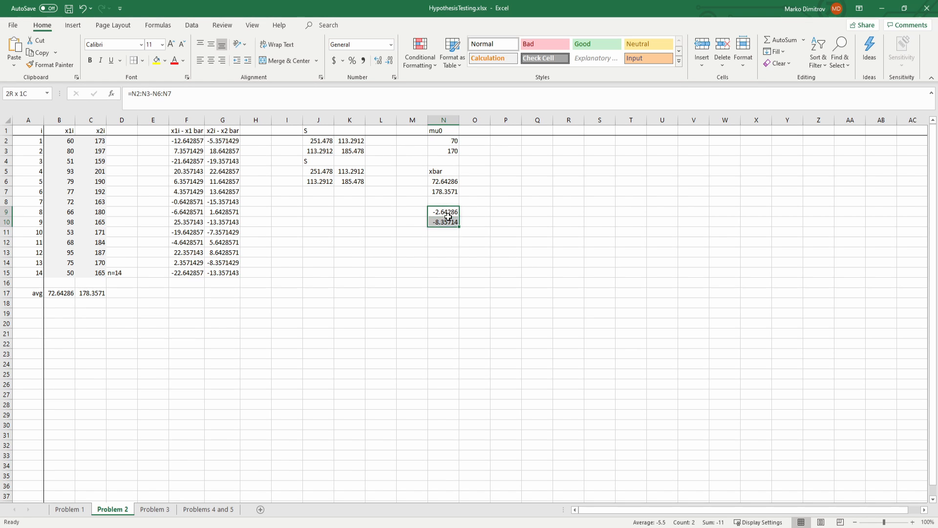
text(=)
drag(442, 181, 442, 192)
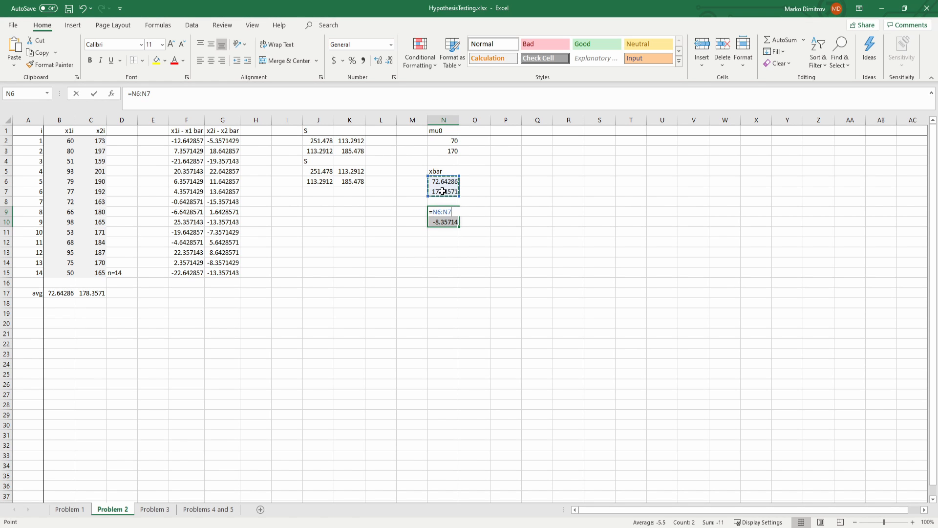
text(-)
drag(453, 141, 452, 151)
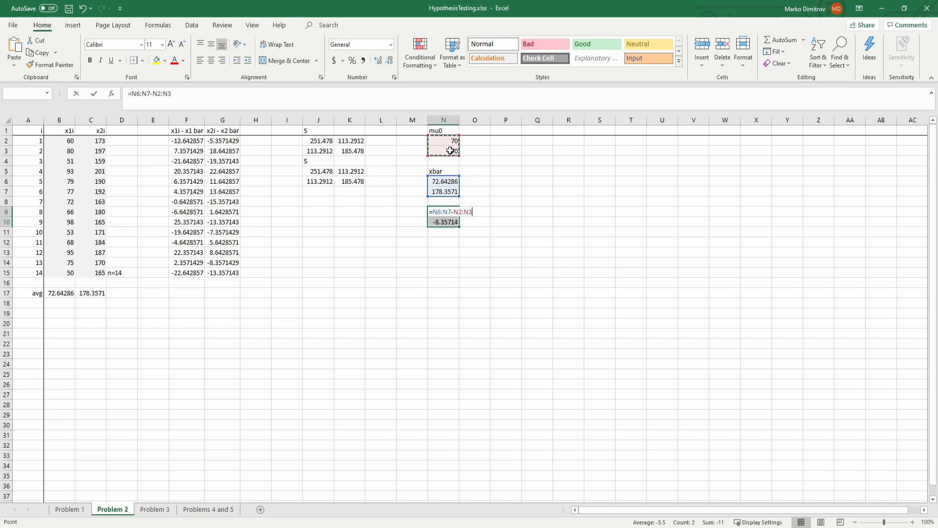
key(ctrl+shift+Return)
click(446, 223)
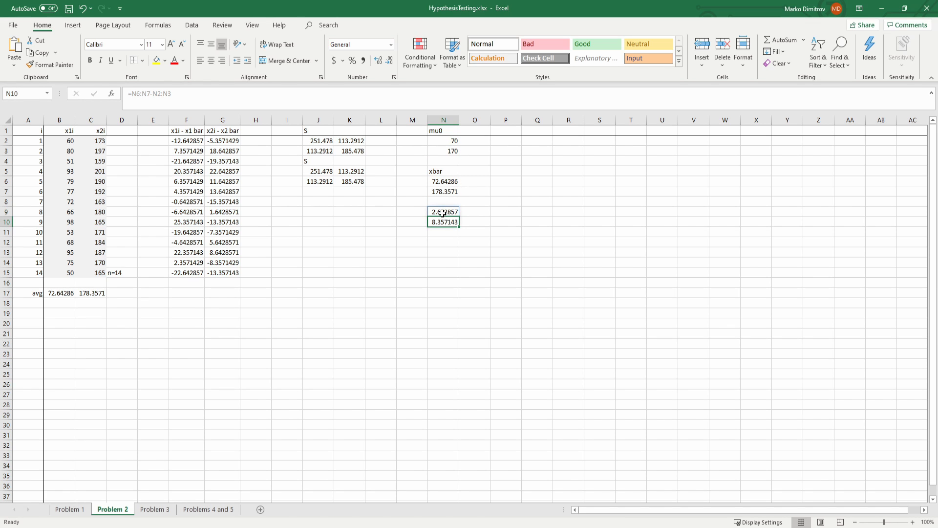
key(ctrl+s)
Step: Copy the differences in N9 and N10 as values into P9 and Q9 to form a row vector, and save the workbook
click(445, 211)
key(ctrl+c)
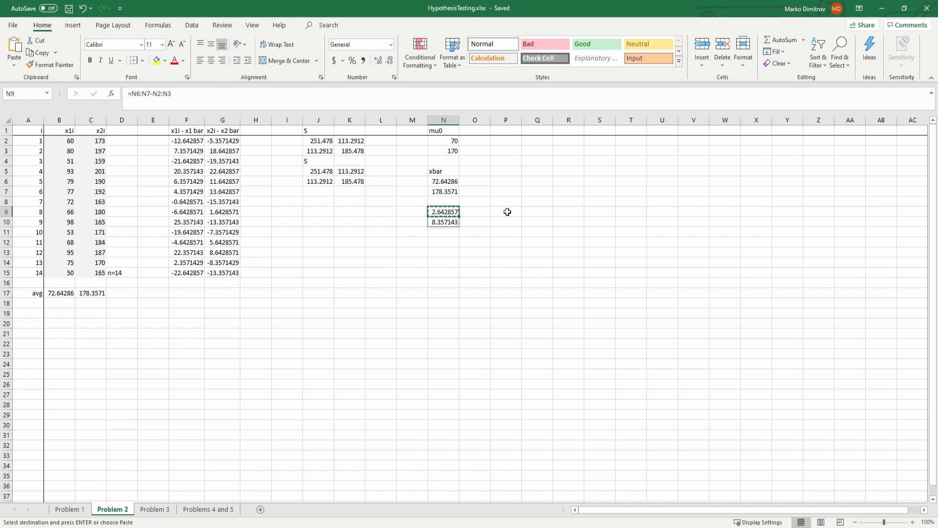
click(509, 212)
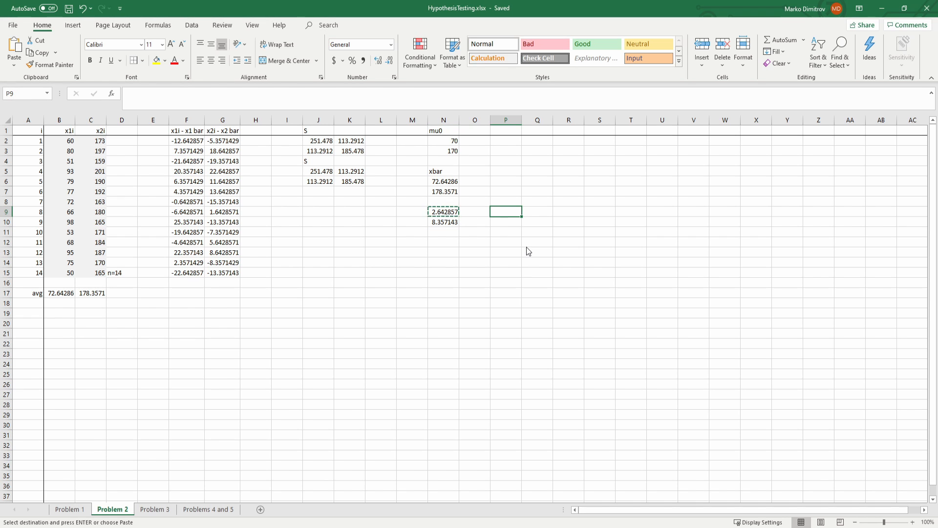
key(ctrl+v)
click(452, 223)
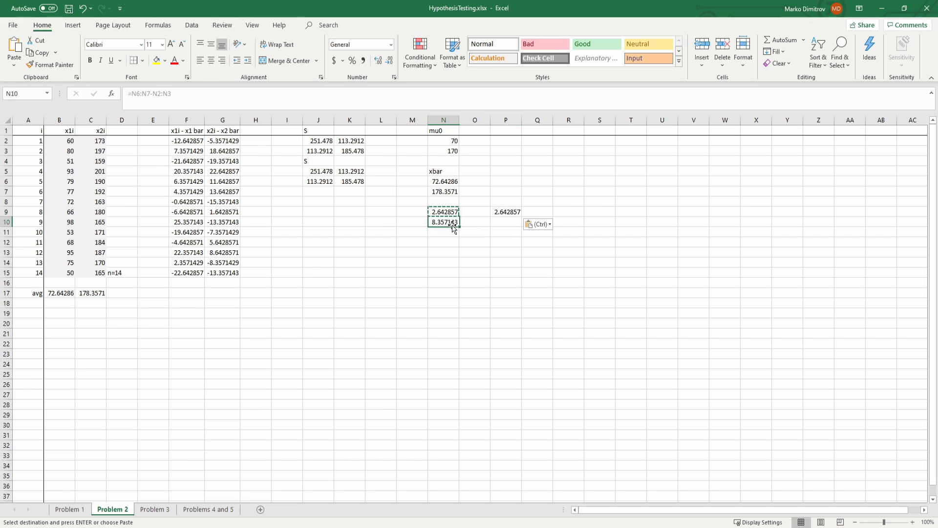
key(ctrl+c)
click(539, 211)
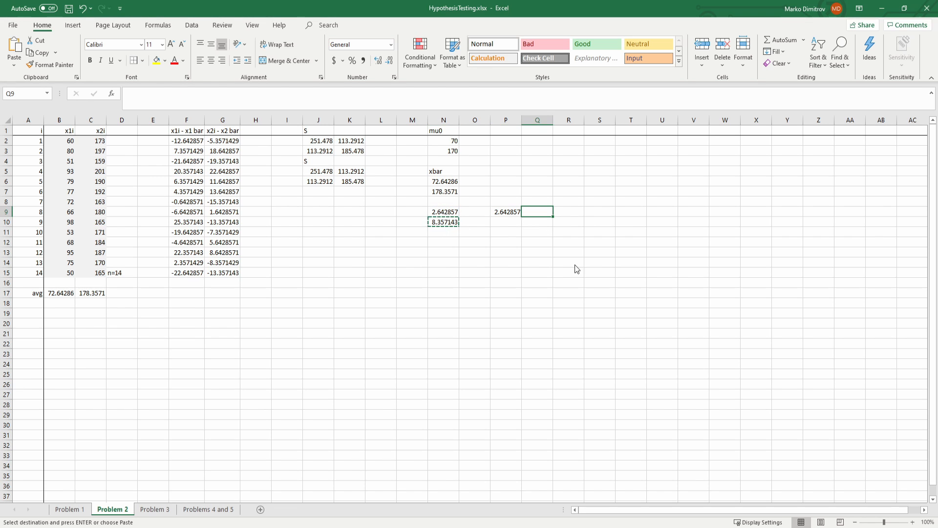
key(ctrl+v)
click(484, 251)
key(Escape)
key(ctrl+s)
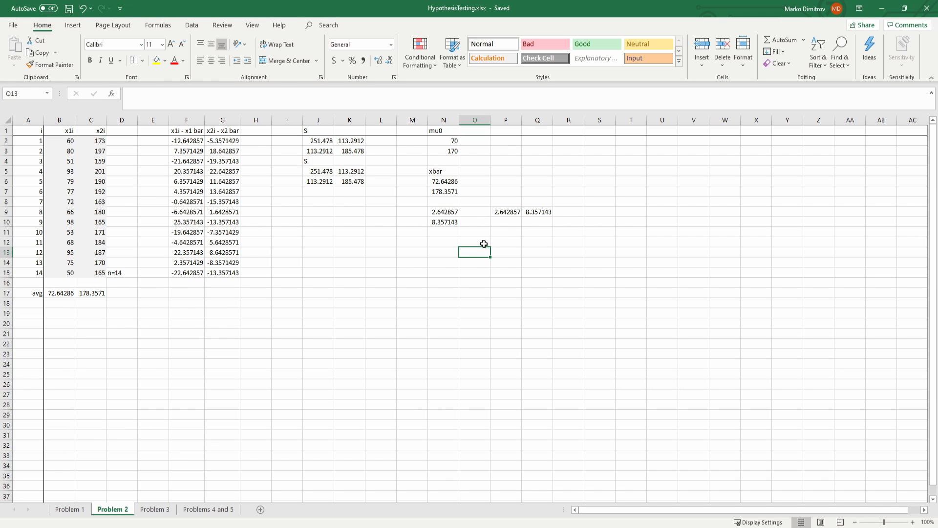
Step: Review the difference formula in N9 and the mu0 and xbar ranges it references
click(446, 212)
click(154, 93)
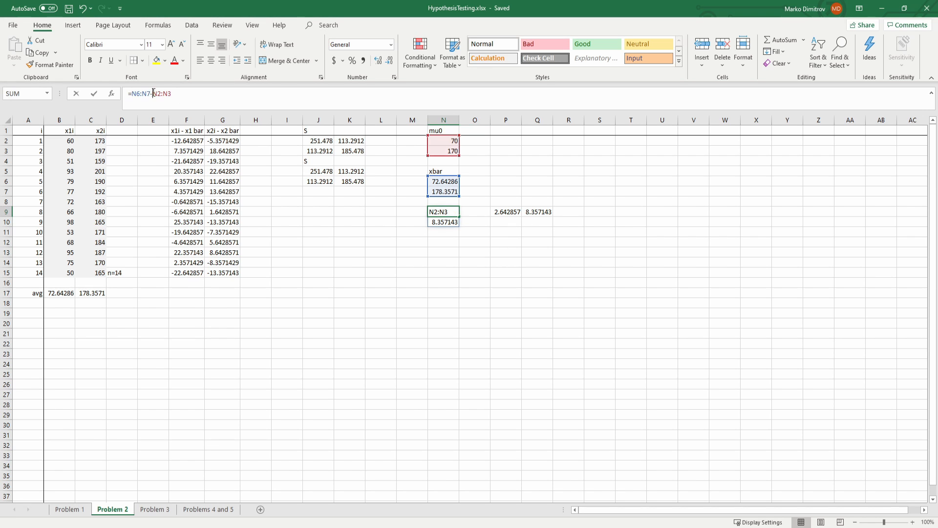
drag(212, 97, 130, 99)
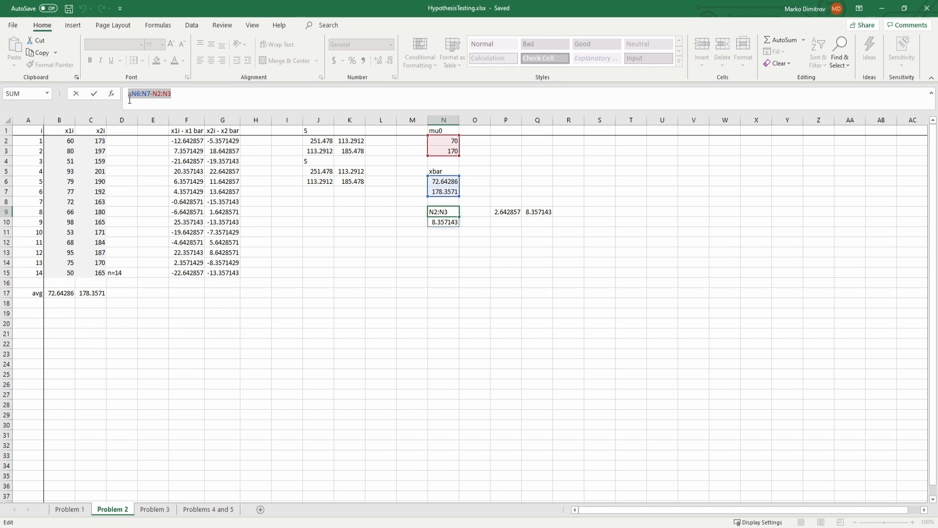
key(Escape)
Step: Label cell J13 with T2 as the heading for the test statistic
click(480, 244)
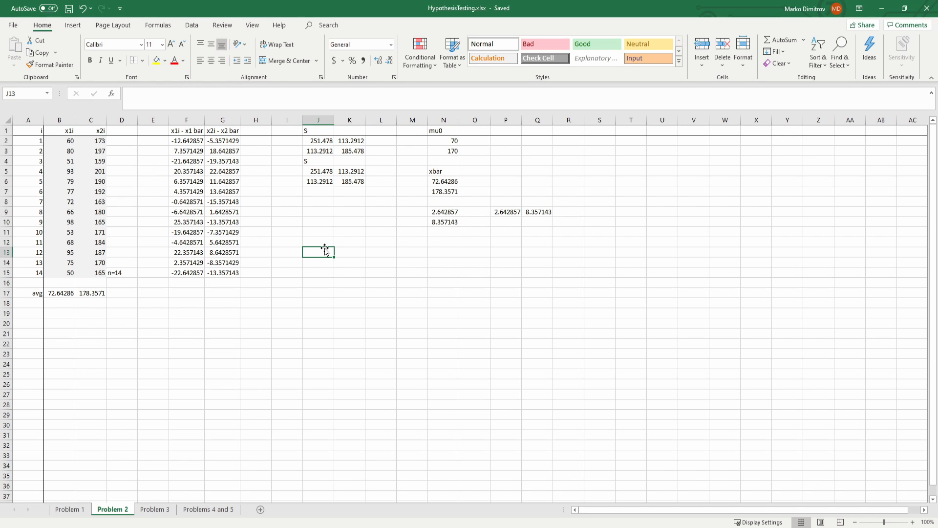
text(T2)
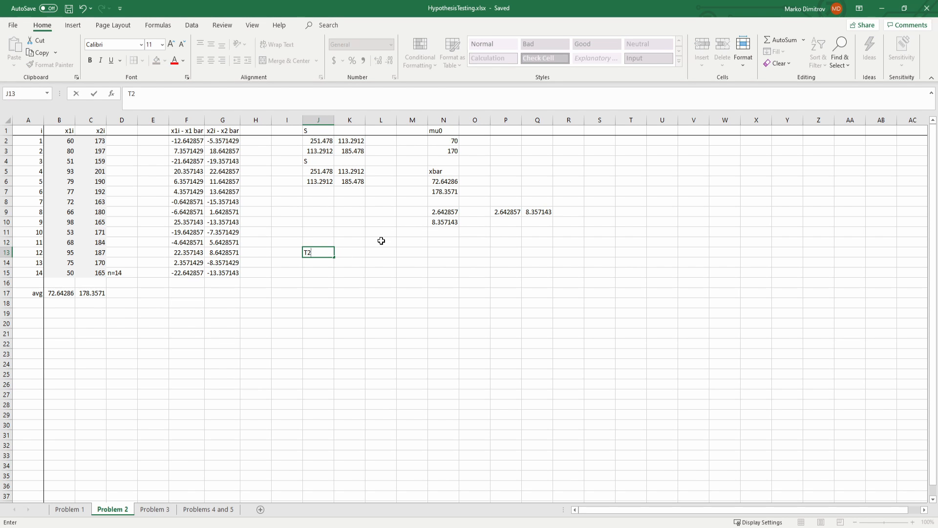
key(Return)
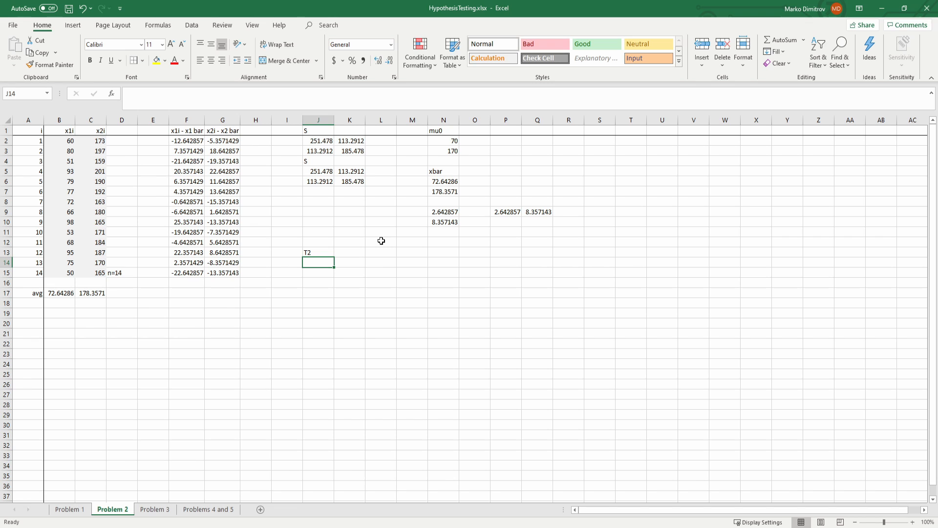
Step: Enter the array formula =MMULT(MMULT(P9:Q9,MINVERSE(J5#)),N9#) in J14 under the T2 heading
text(=MMULT()
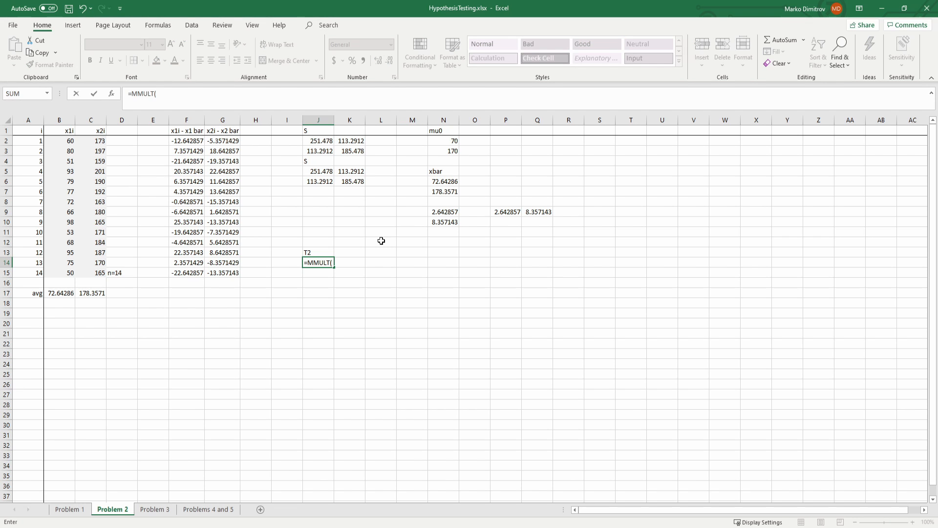
text(MMULT()
drag(504, 214, 538, 211)
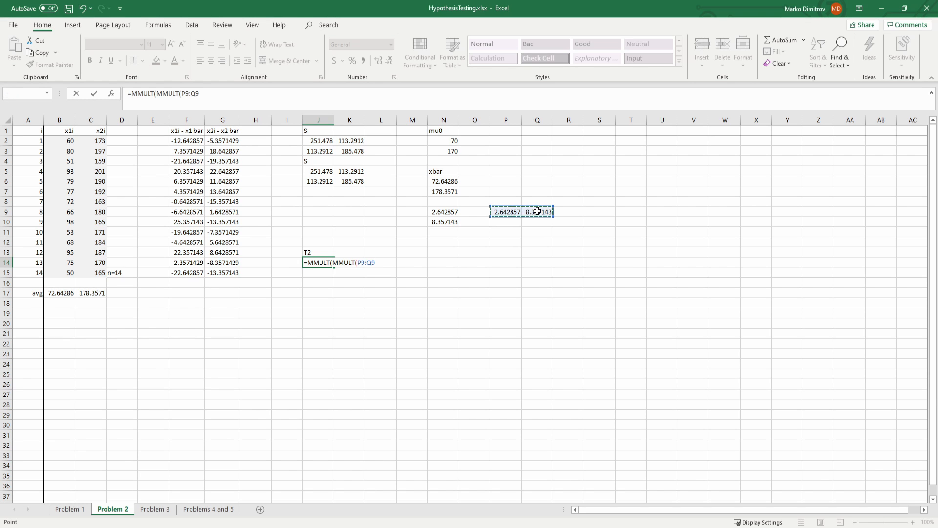
text(,inve)
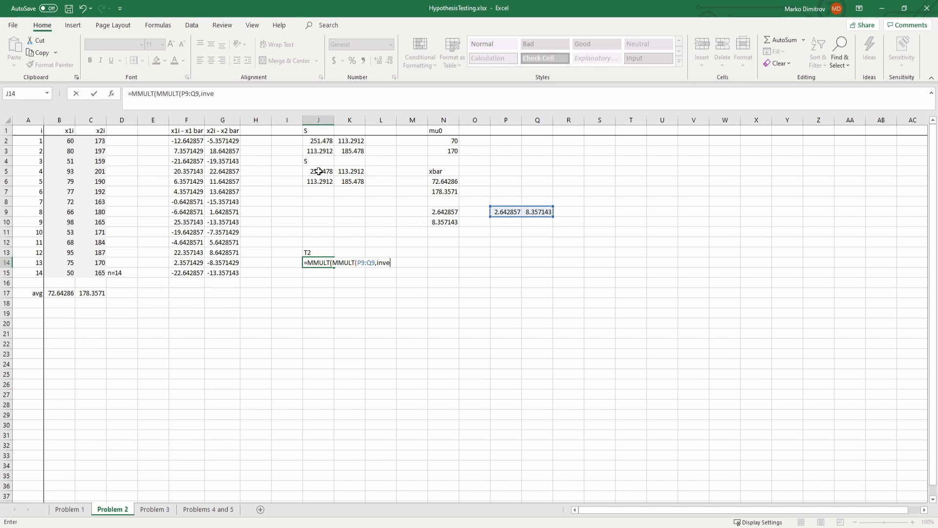
key(Tab)
click(319, 171)
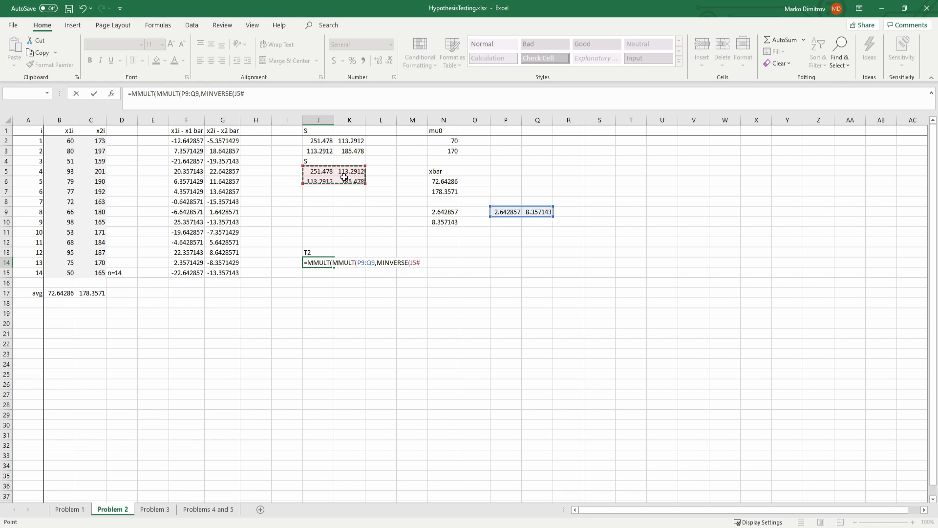
text())
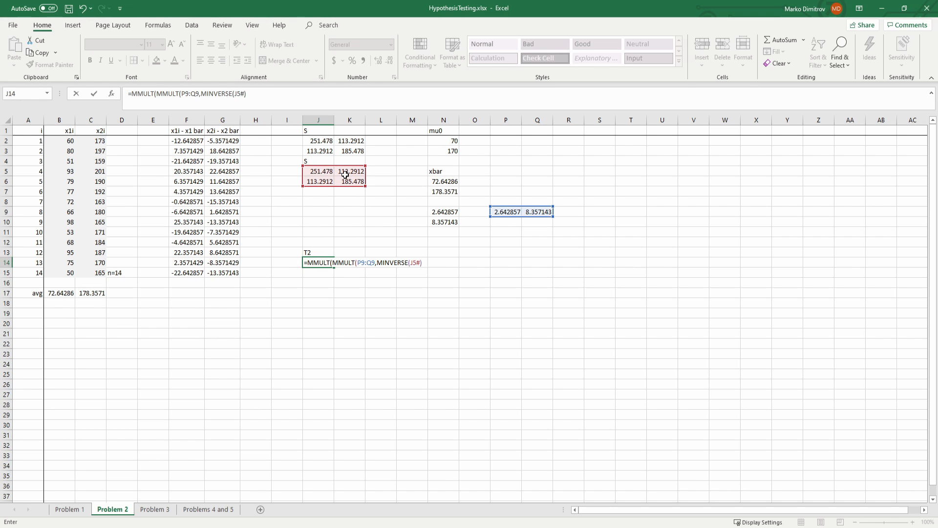
text(),)
click(450, 215)
text(#))
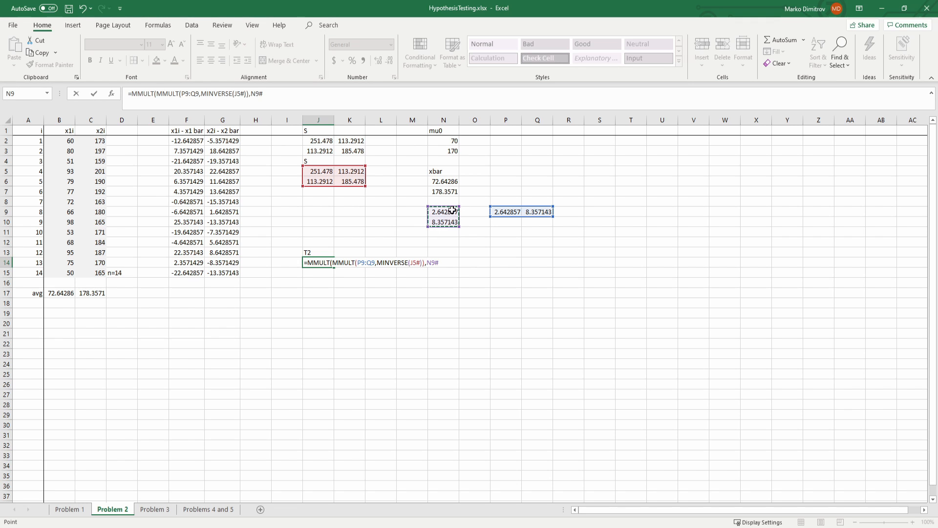
key(ctrl+shift+Return)
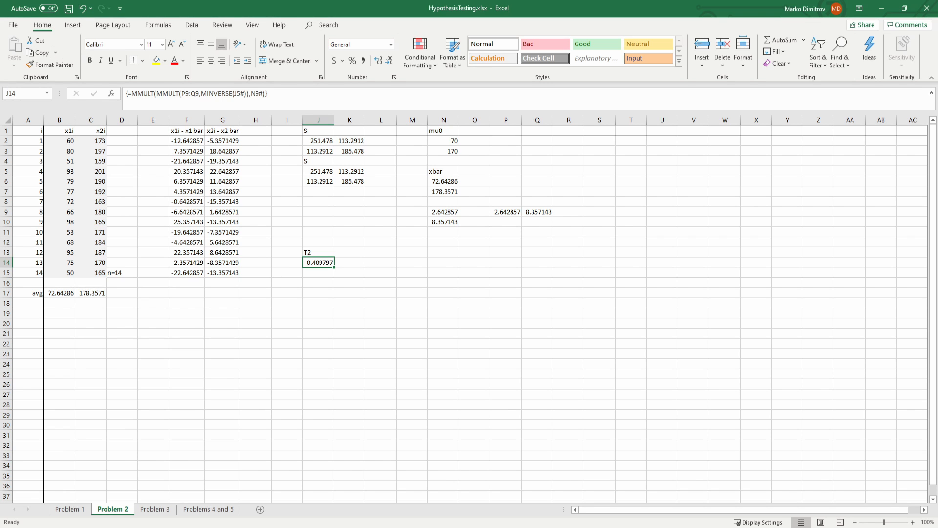
Step: Multiply the T2 formula in J14 by the sample size, 14
click(311, 93)
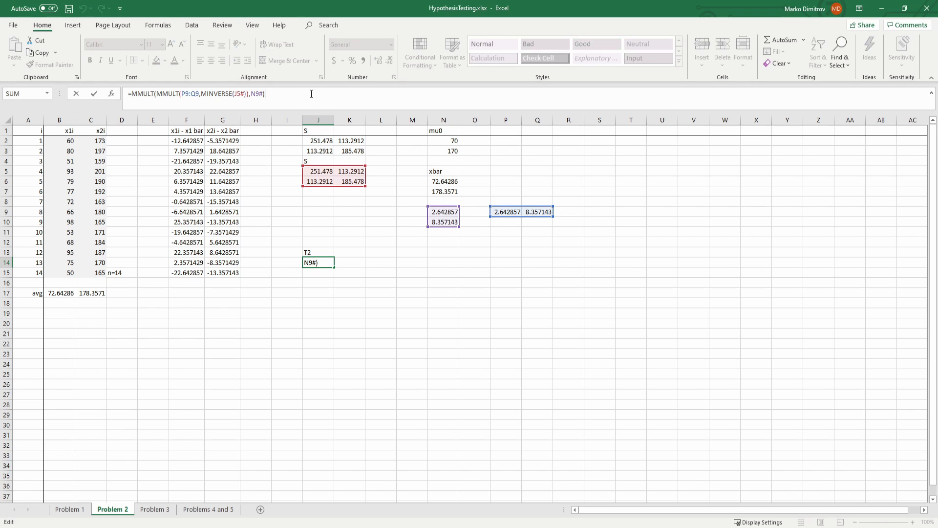
text(*14)
key(Return)
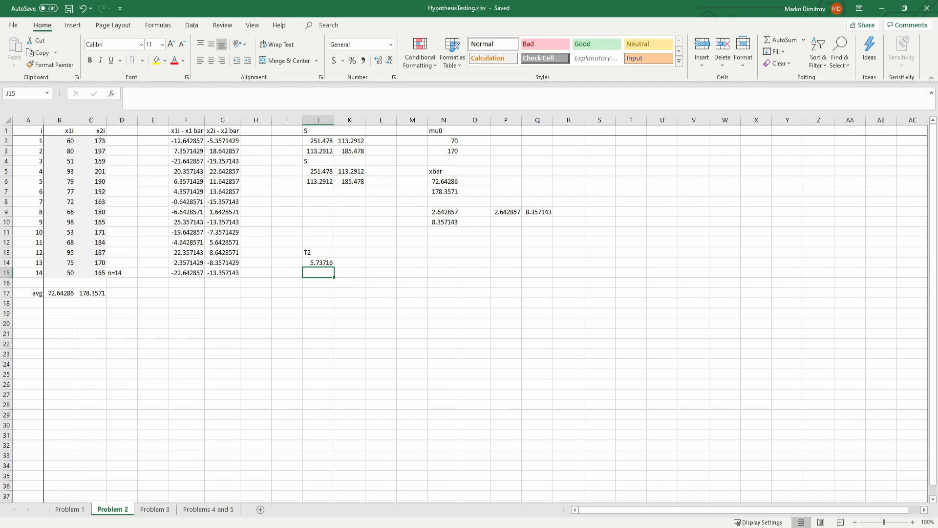
click(370, 270)
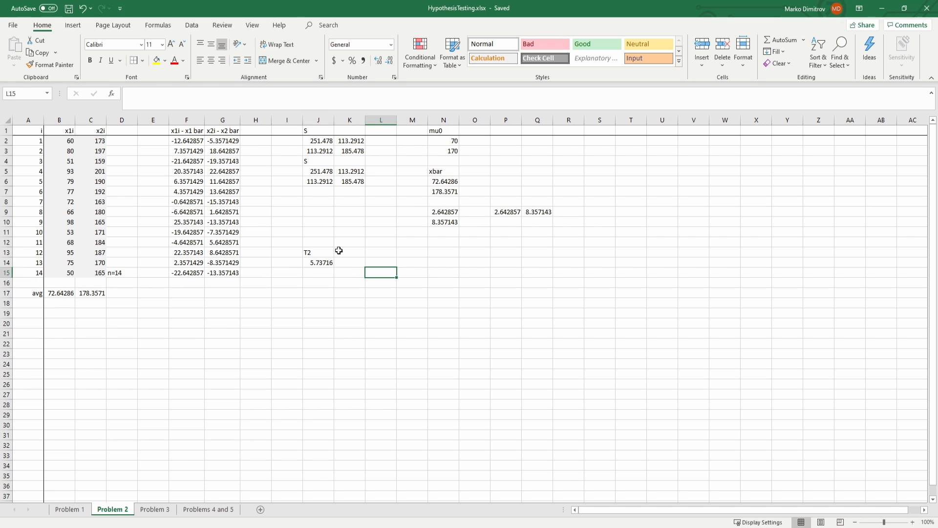
Step: Label L13 as alpha and enter the significance level 0.05 in M13
click(382, 255)
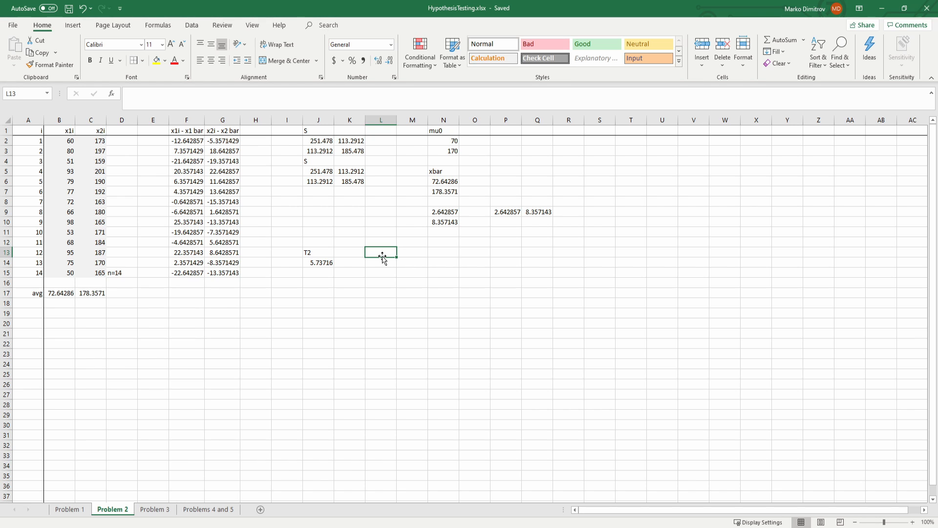
text(alp)
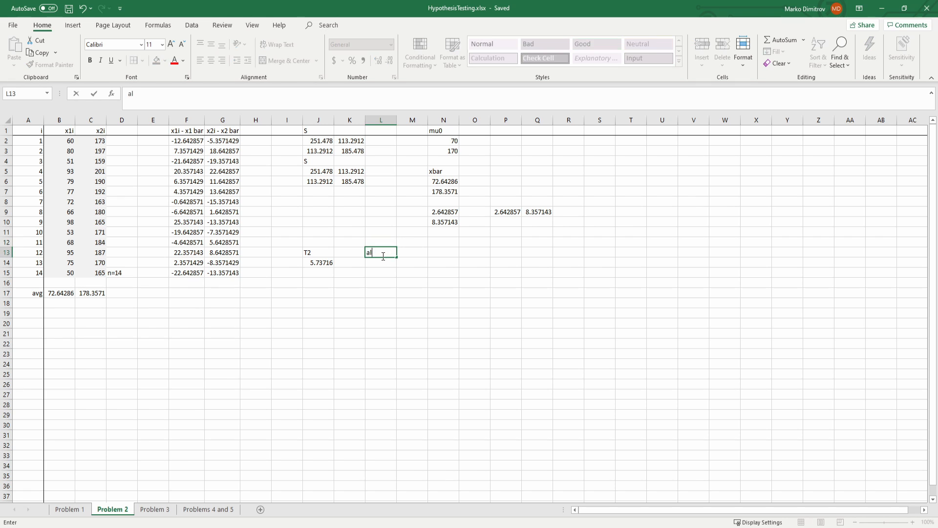
key(Tab)
click(382, 255)
text(alpha)
key(Tab)
text(0.04)
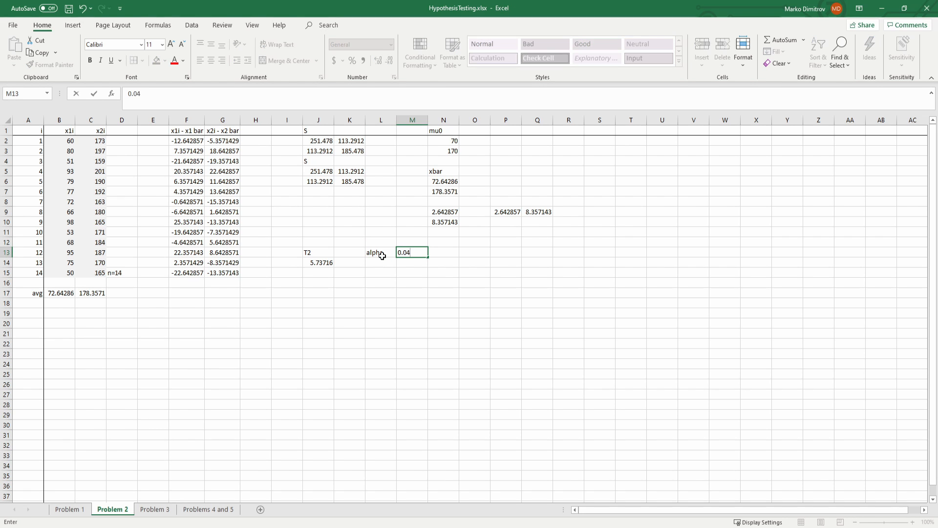
key(BackSpace)
text(5)
key(Right)
key(Down)
key(Left)
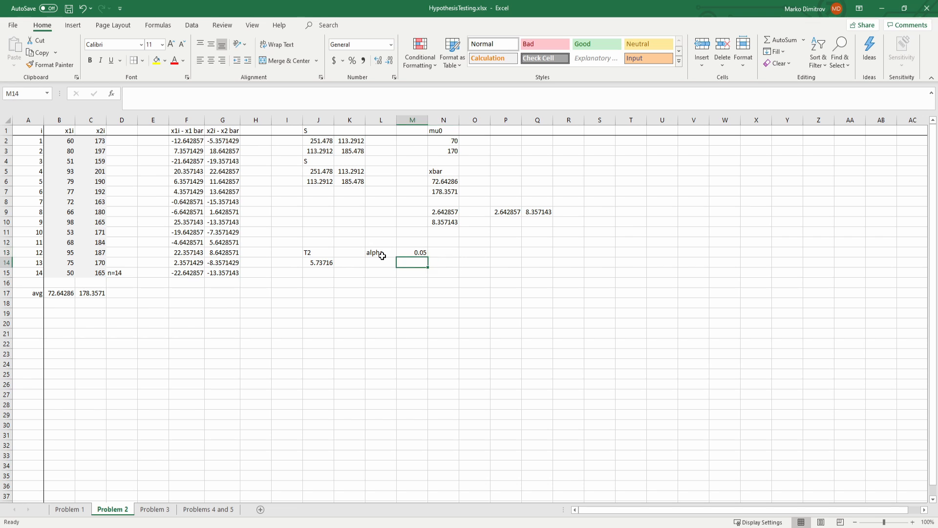
key(Up)
Step: Label cell L14 with F_2,12 as the heading for the critical F value
click(384, 259)
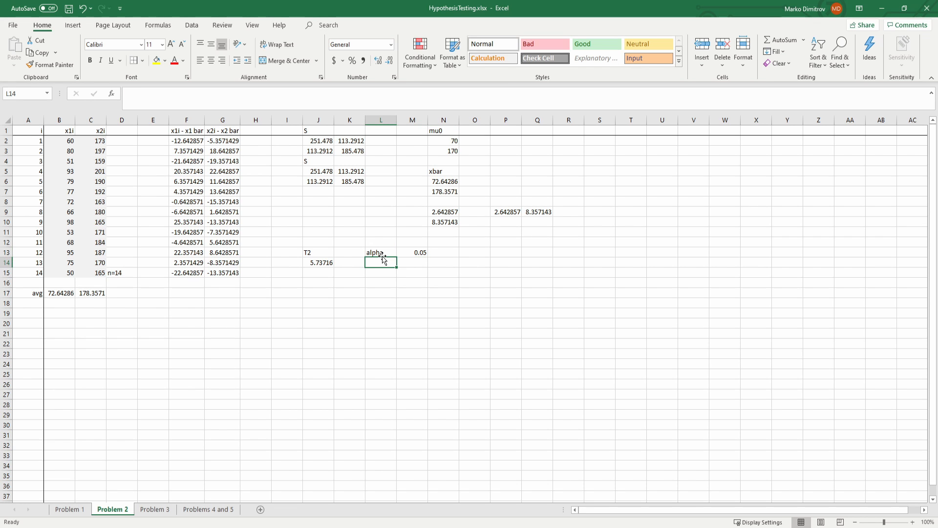
text(F)
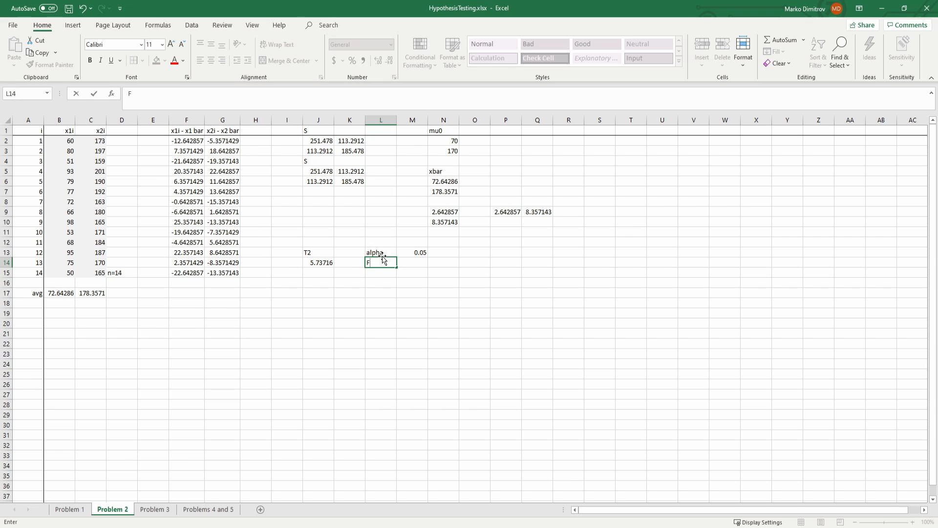
key(alt+Tab)
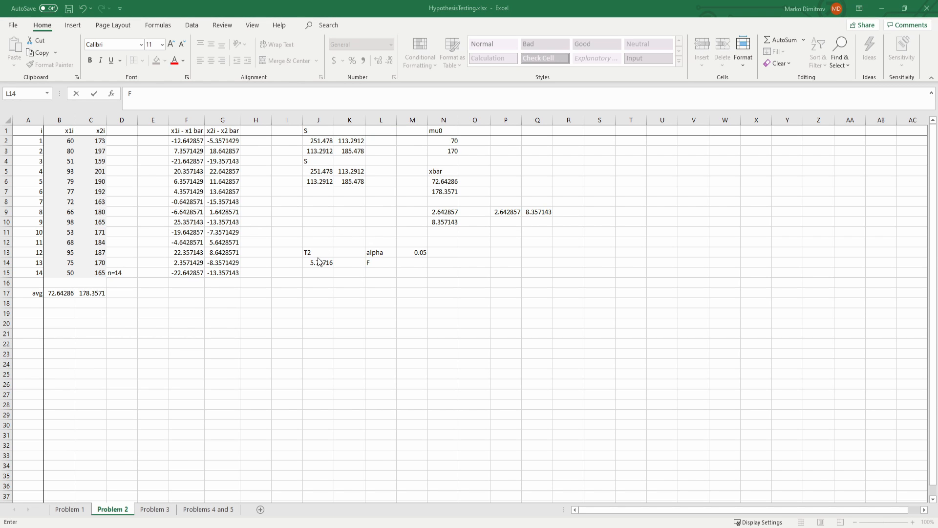
click(380, 263)
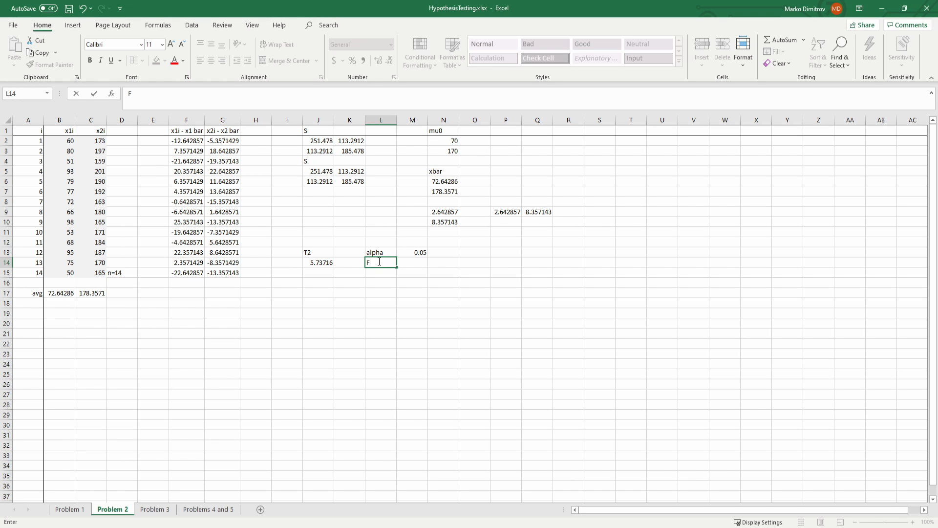
text(_2,12)
key(Return)
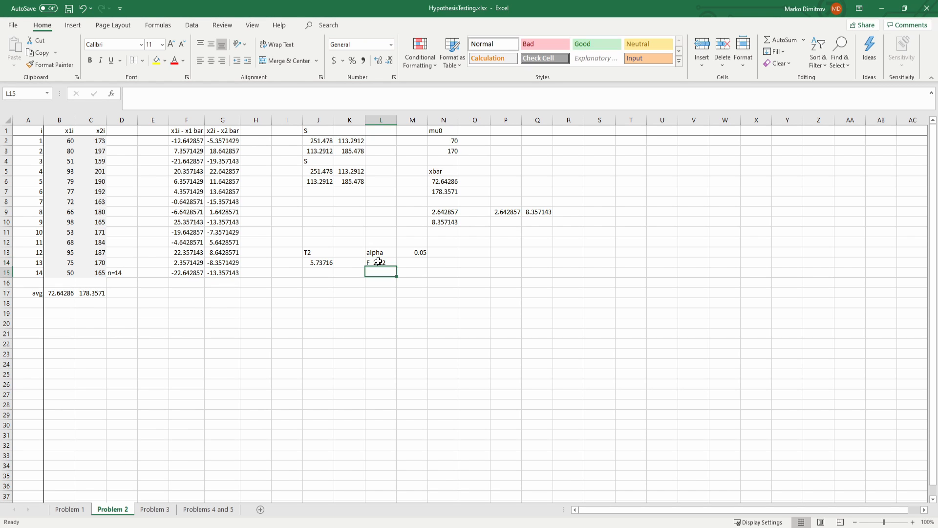
click(379, 262)
key(Return)
Step: Compute the critical F value in L15 with =F.INV.RT(0.05,2,12)
text(=)
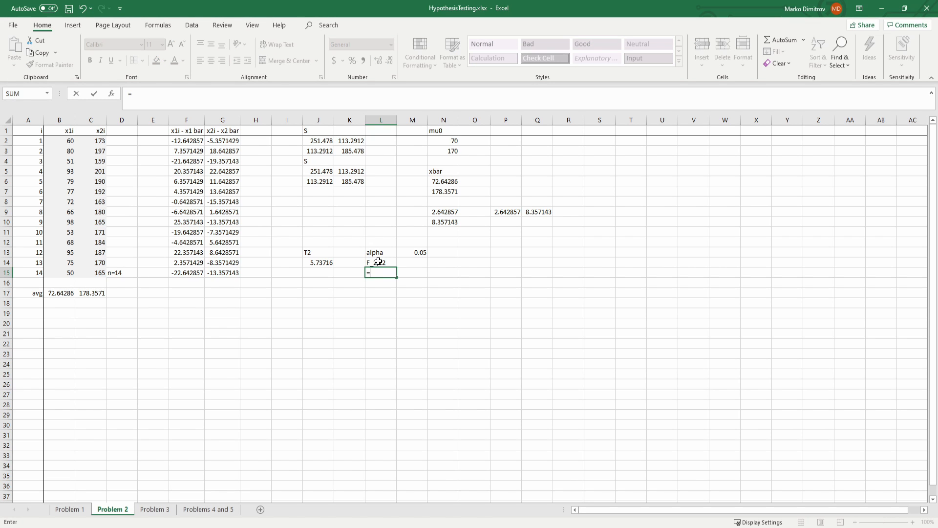
text(f)
key(Tab)
key(BackSpace)
text(.RT()
text(0.05,2)
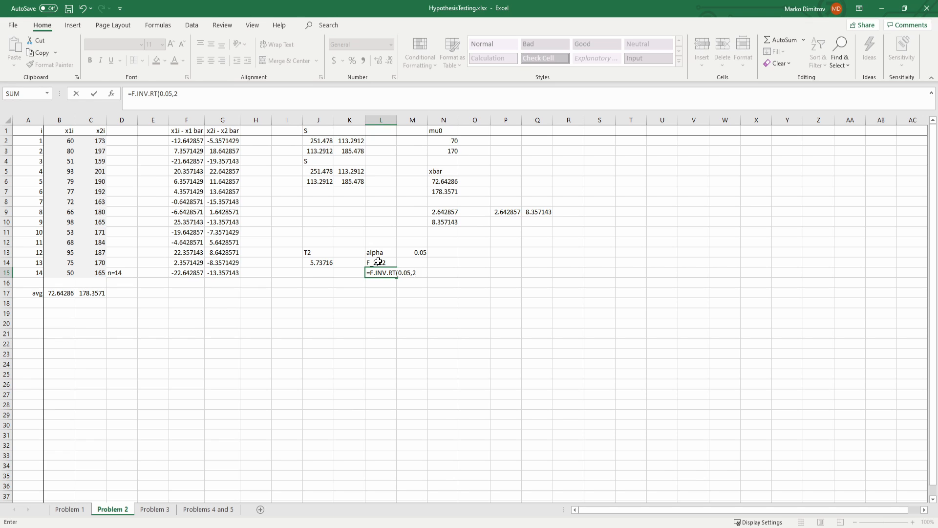
text(,12))
key(Return)
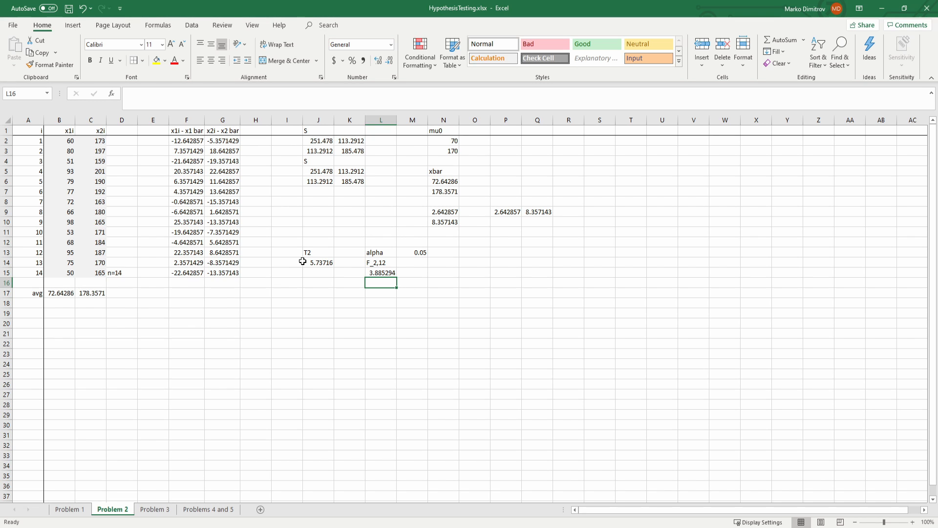
Step: Label L17 with F and enter the scaling factor =(14-1)*2/(14-2) in L18
key(Down)
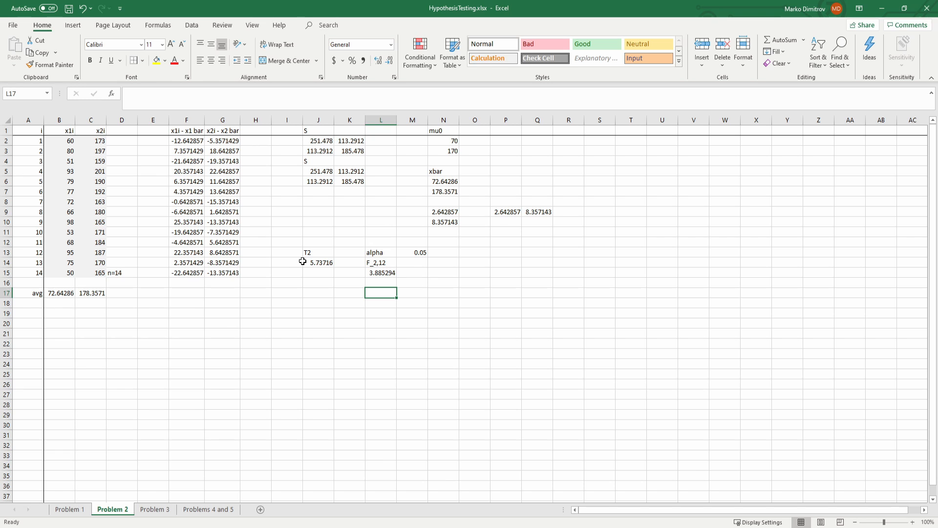
text(F)
key(Return)
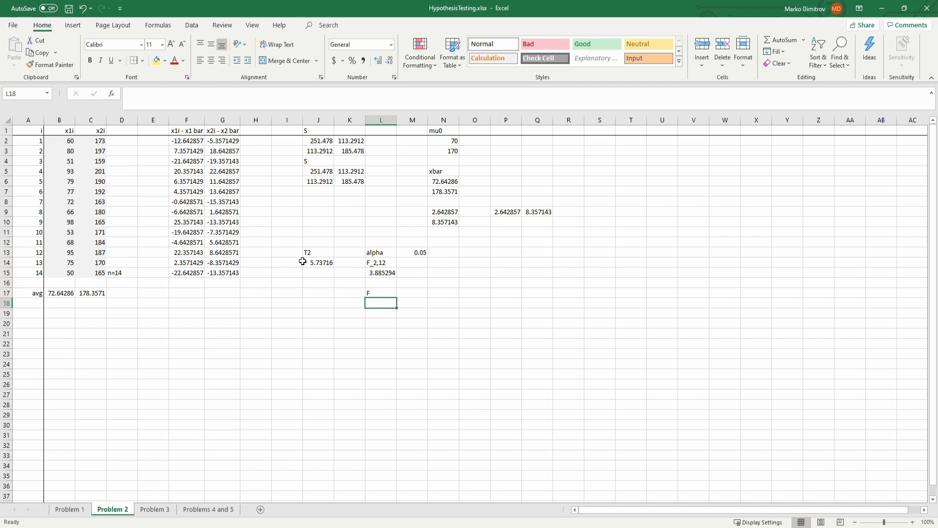
text(=)
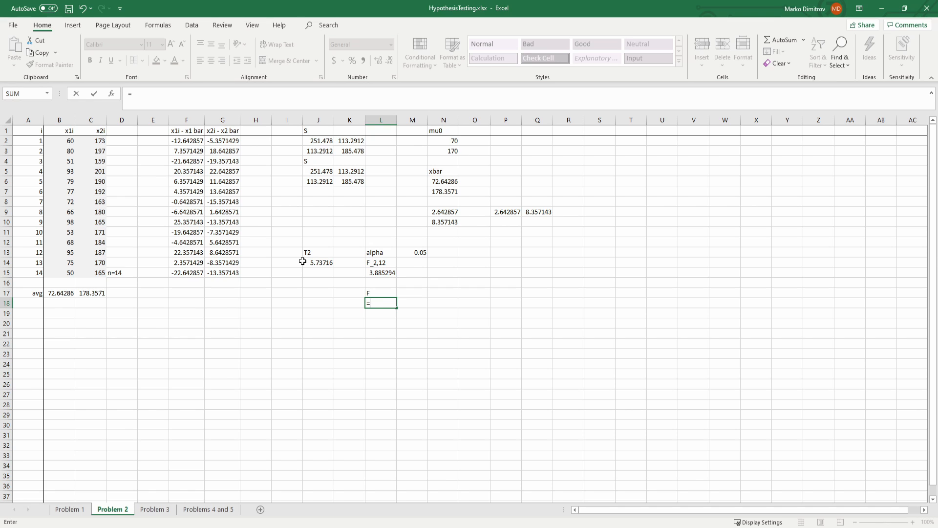
text((14-1)*2/(14-2))
key(Return)
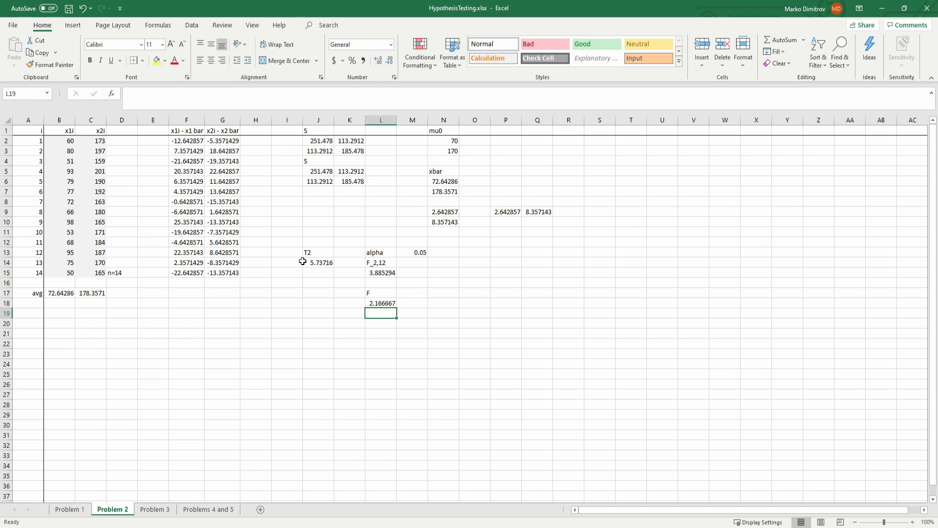
Step: Rearrange the scaling factor formula in L18 to =(14-2)/(14-1)*2
key(Up)
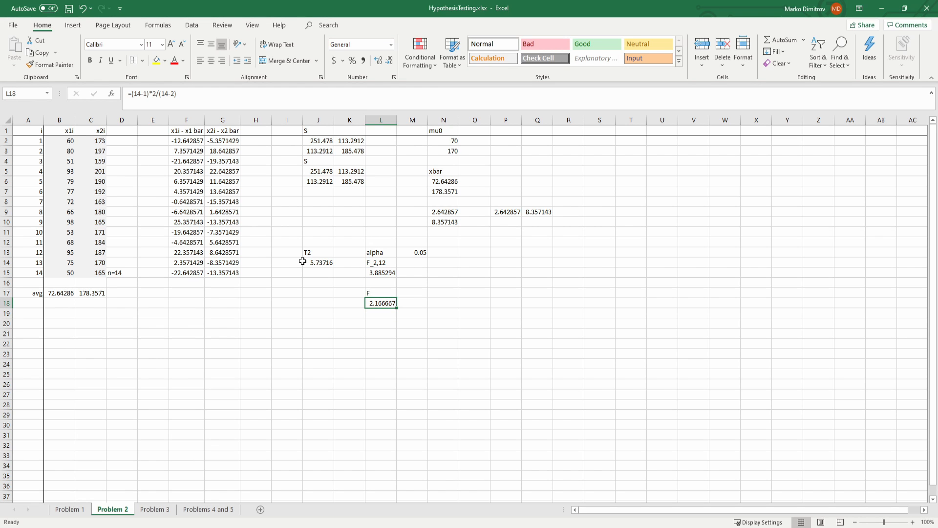
scroll(302, 262, down, 1)
click(197, 103)
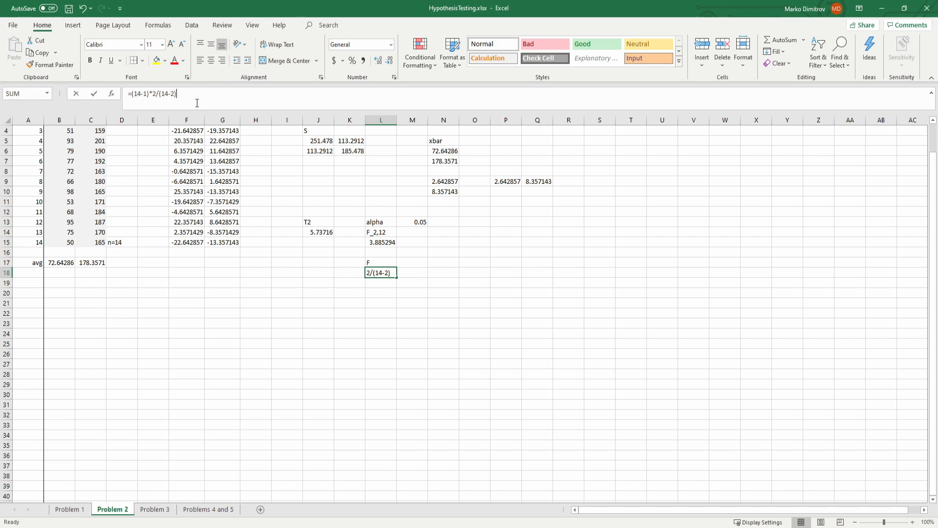
key(Left)
key(shift+Left)
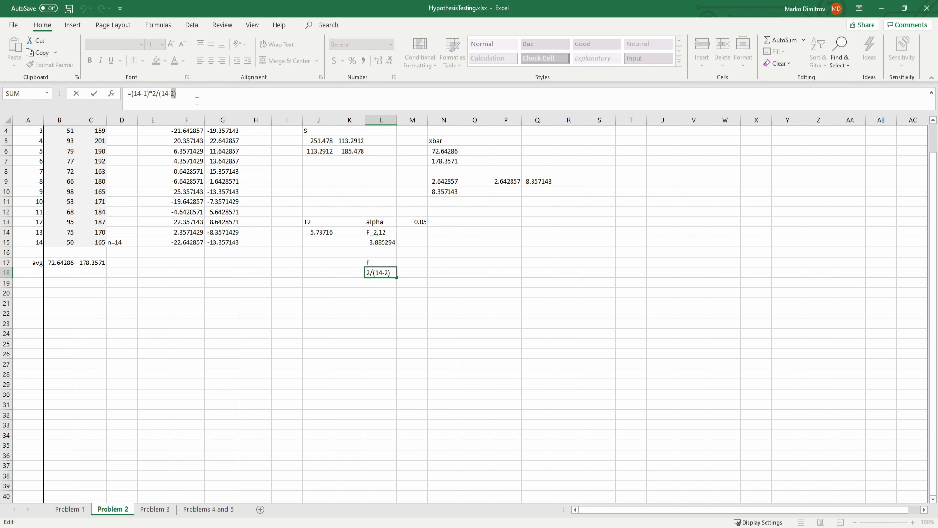
key(shift+Left)
key(shift+Left)
key(shift+Left)
key(shift+Left)
key(BackSpace)
key(BackSpace)
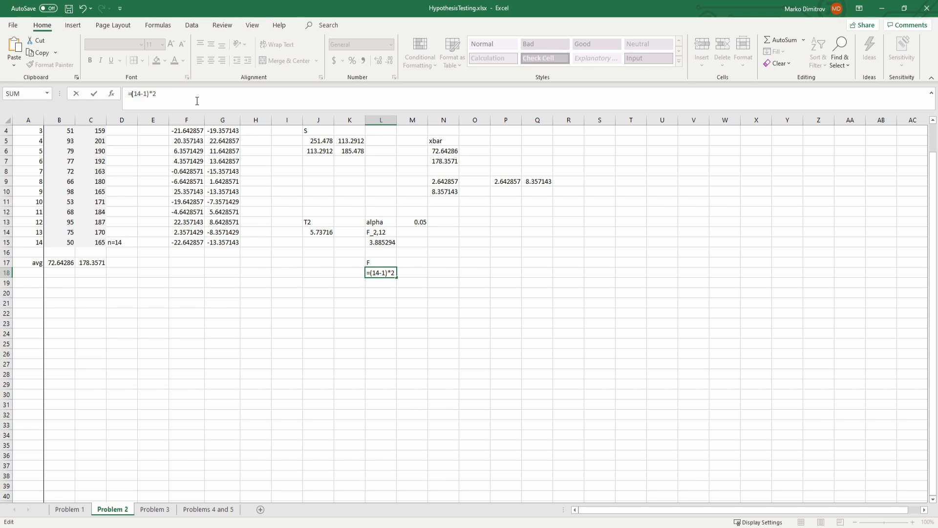
text((14-2)/)
key(Return)
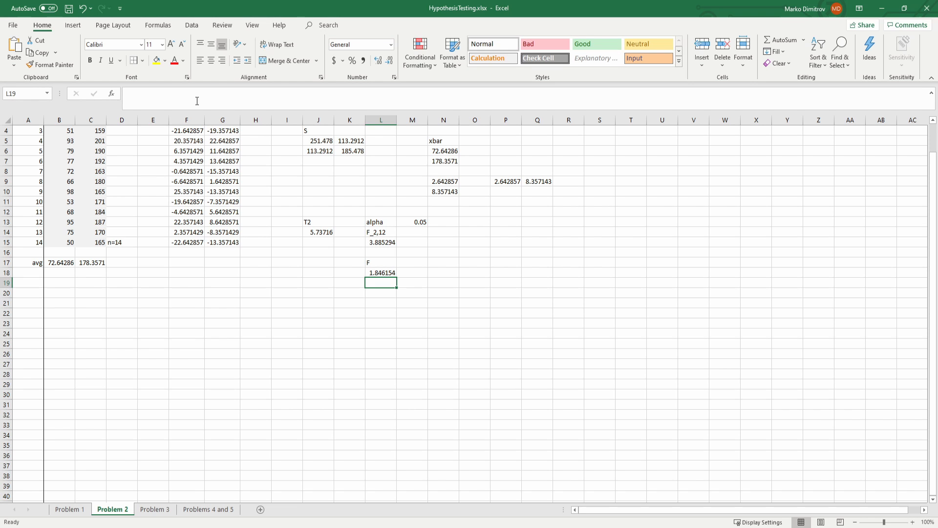
Step: Compute the F statistic in L19 as the factor times T2, using =L18*J14
text(=)
click(370, 272)
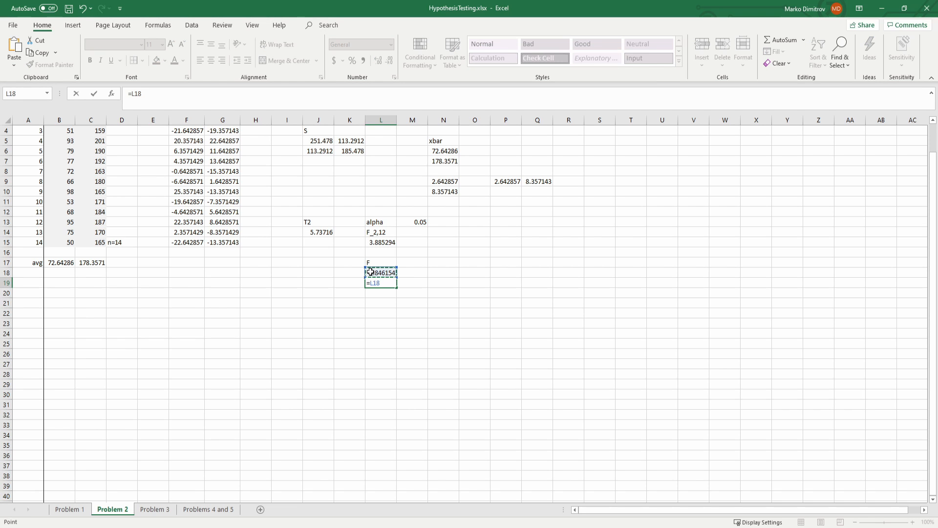
text(*)
click(319, 232)
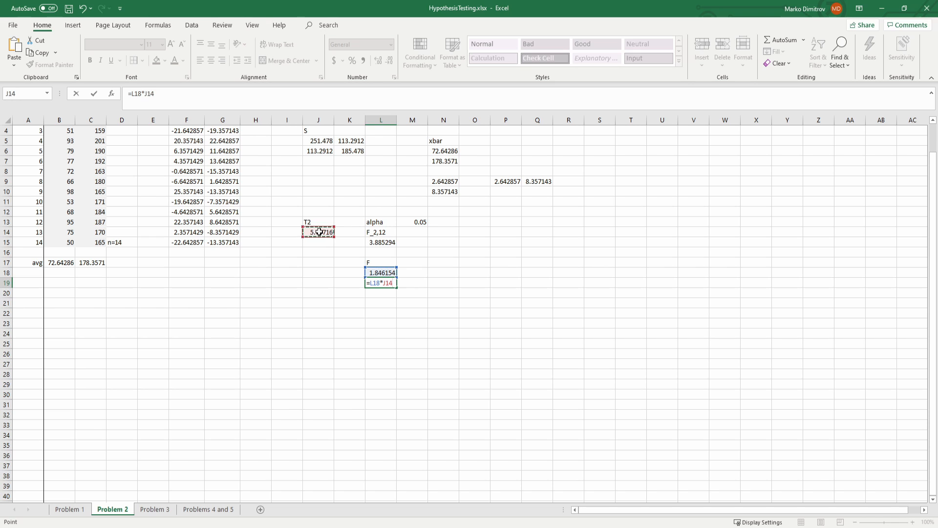
key(Return)
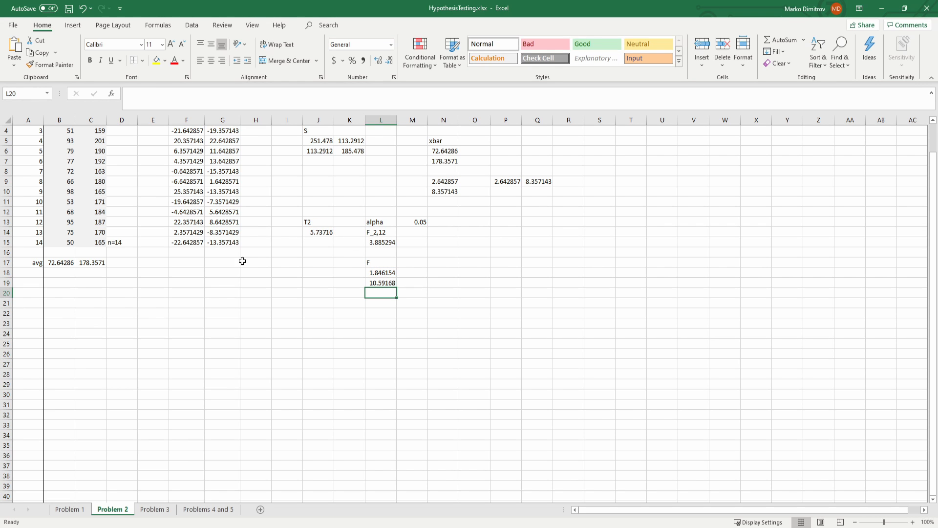
Step: Correct the scaling factor formula in L18 to =(14-2)/((14-1)*2)
key(Up)
key(Up)
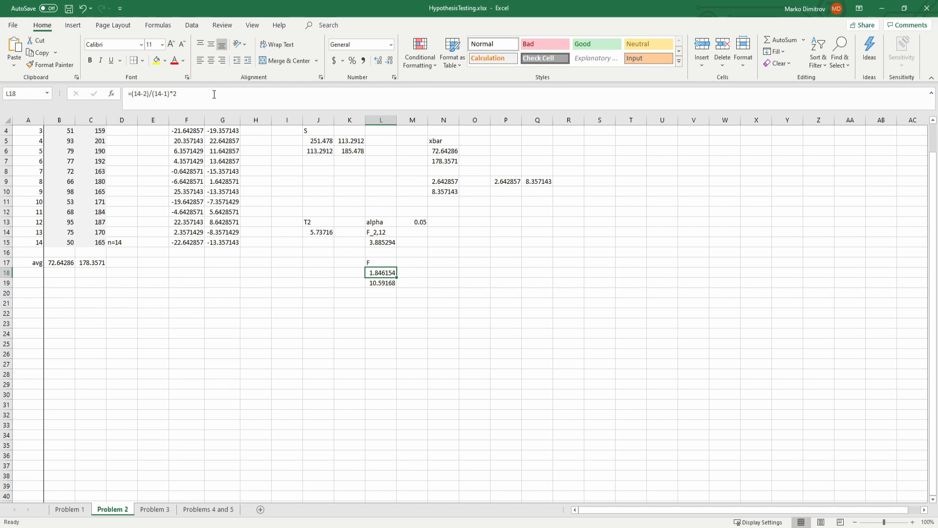
click(214, 95)
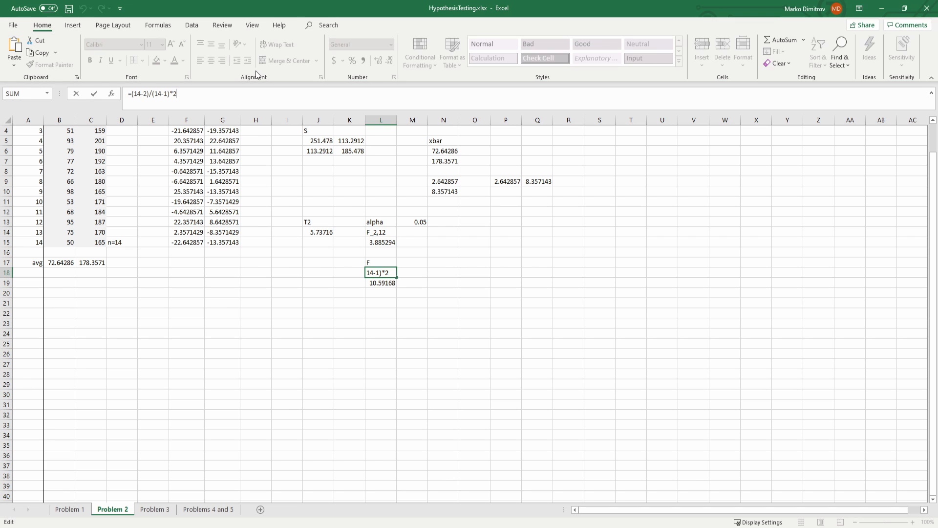
text())
text(()
key(Return)
key(Up)
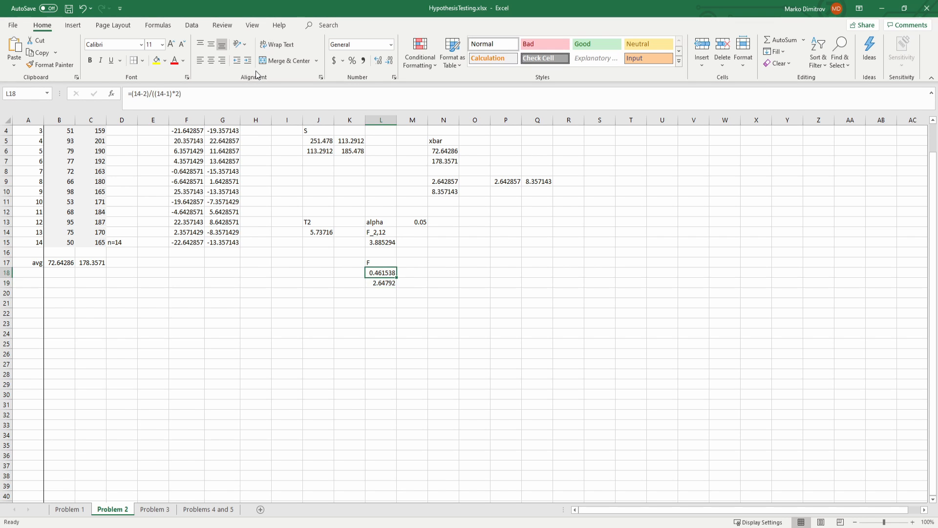
key(Down)
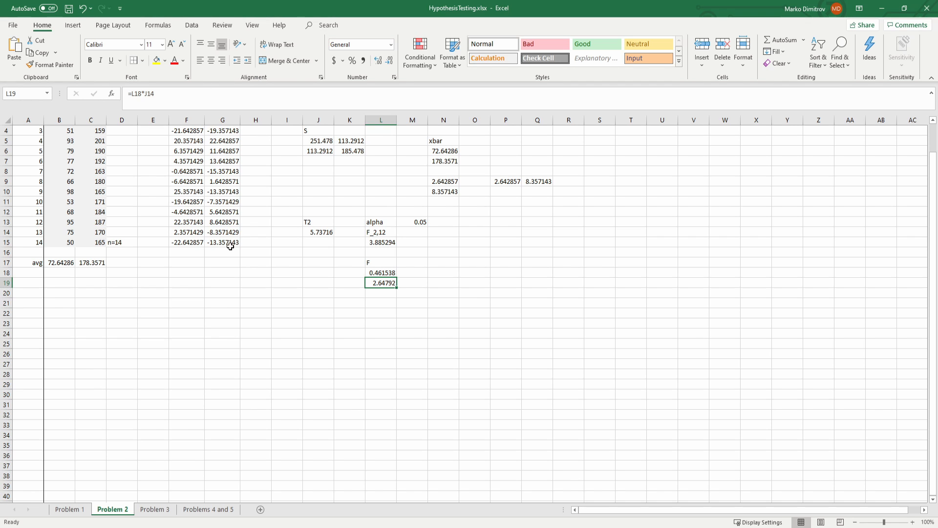
Step: Make the F statistic in L19 bold and check it against the critical F value in L15
click(443, 308)
click(387, 282)
key(ctrl+b)
click(389, 242)
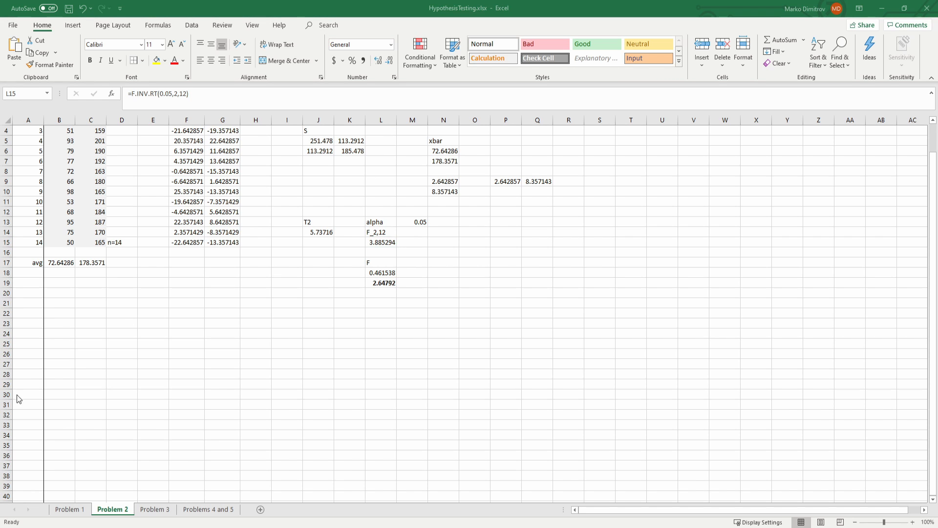
click(381, 284)
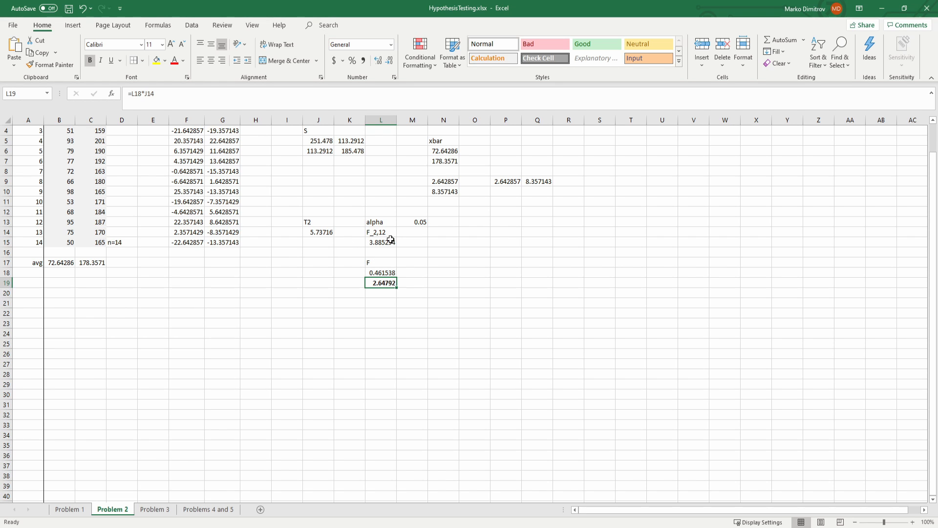
click(388, 243)
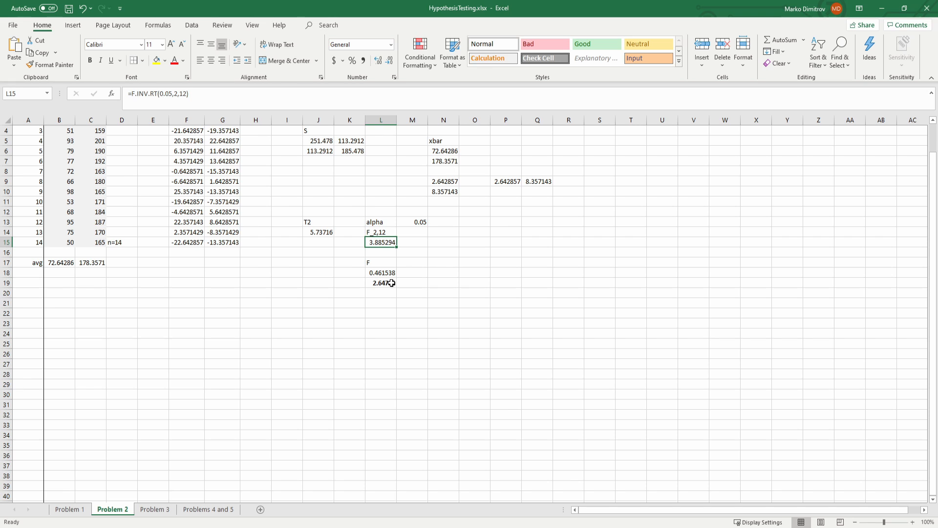
Step: Compute the reciprocal of the scaling factor in N18 with =1/L18
click(309, 232)
click(382, 242)
click(381, 273)
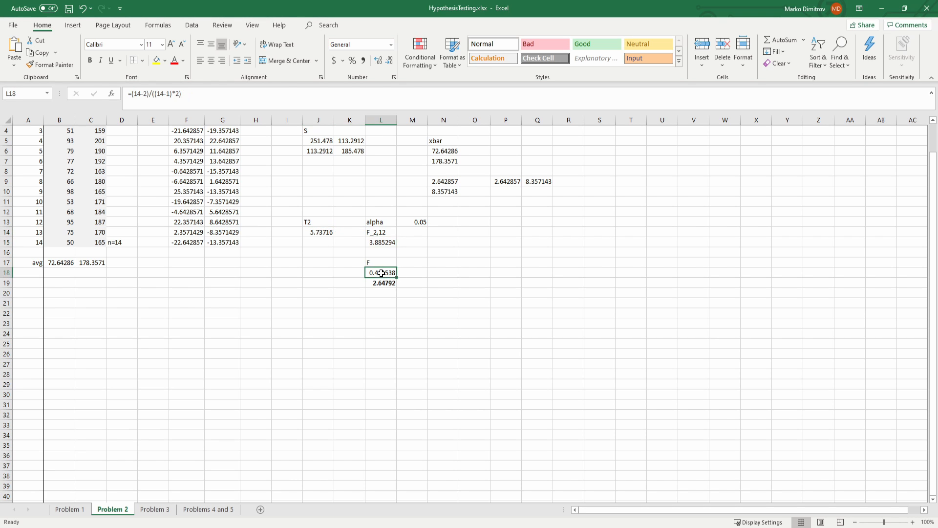
click(434, 272)
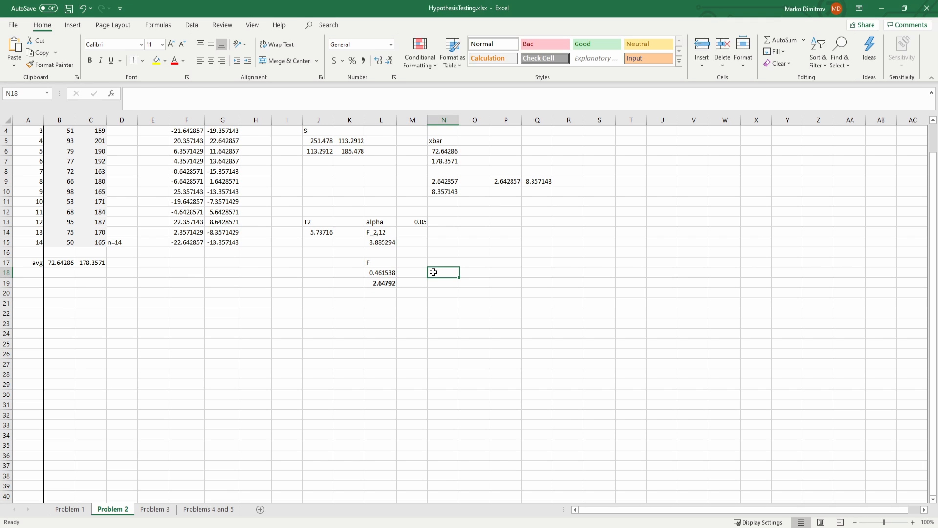
text(=)
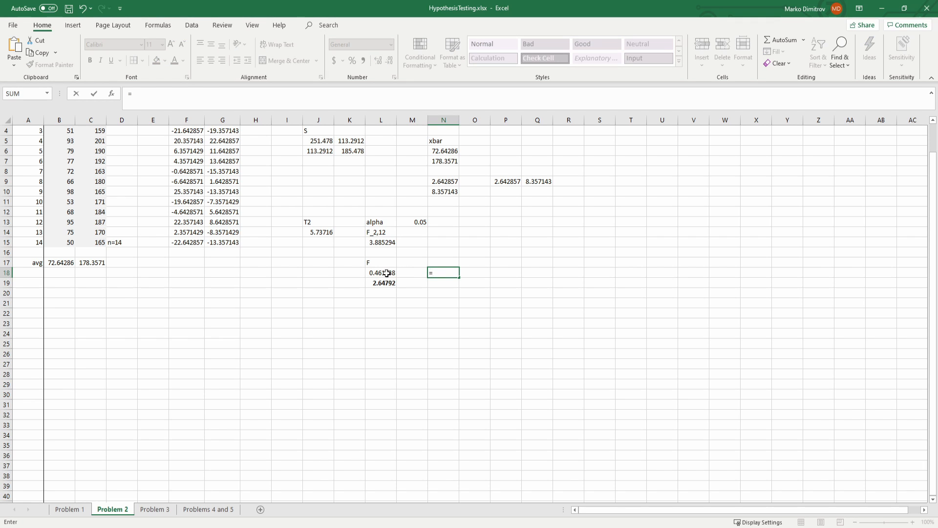
text(1/)
click(387, 273)
key(Return)
Step: Compute the critical T2 value in N19 as the reciprocal factor times the critical F, using =N18*L15
text(=)
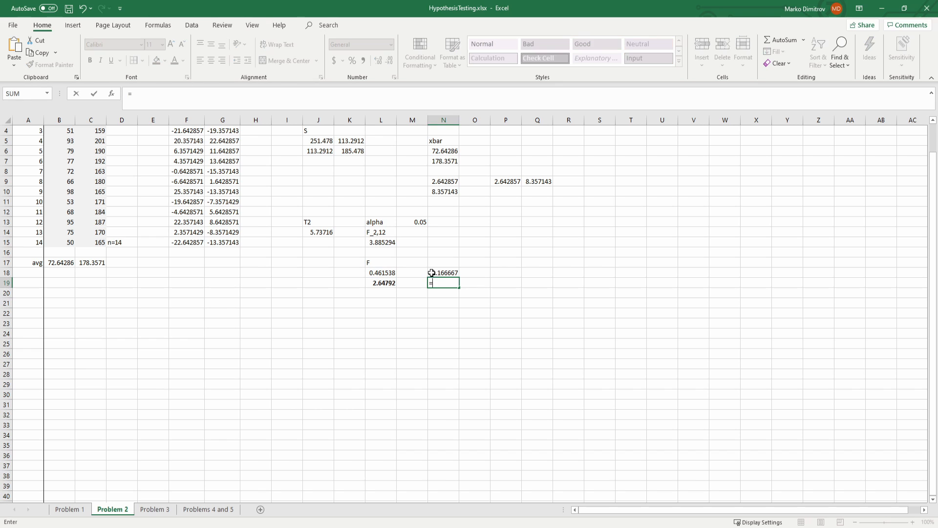
click(443, 269)
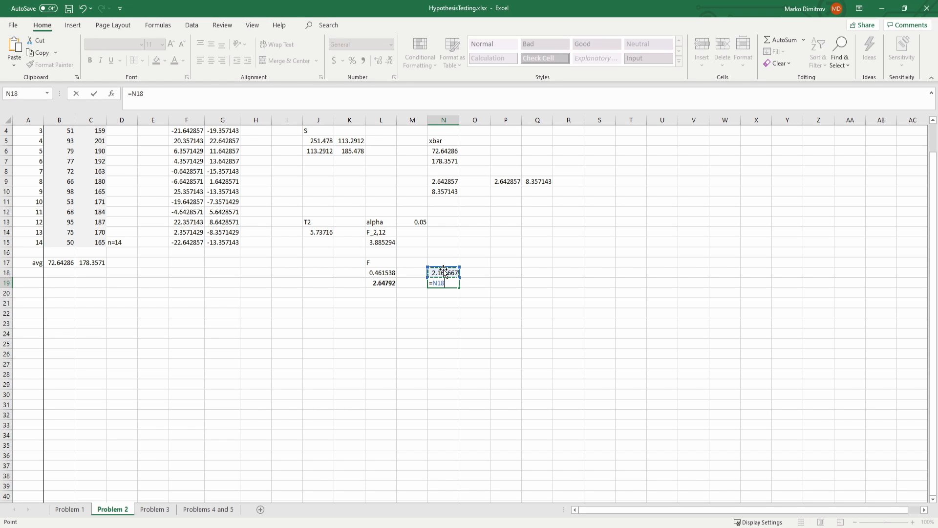
text(*)
click(382, 242)
key(Return)
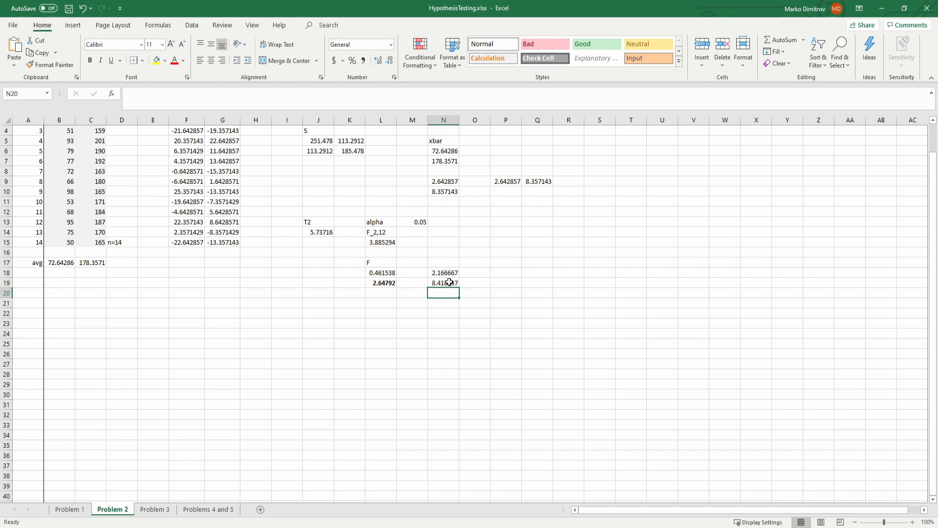
click(449, 282)
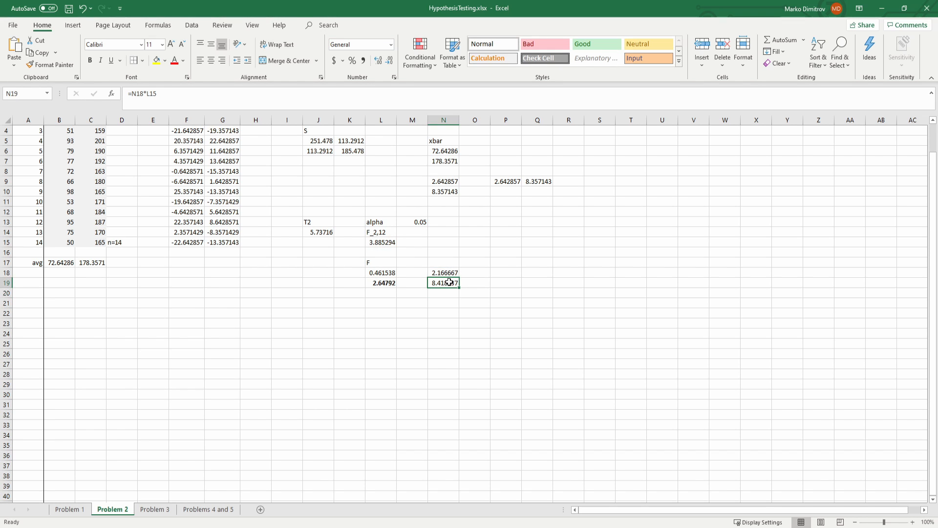
click(322, 232)
key(ctrl+b)
click(435, 282)
key(ctrl+b)
Step: Try to copy the F statistic from L19 into L23 with a regular paste
click(383, 283)
click(382, 243)
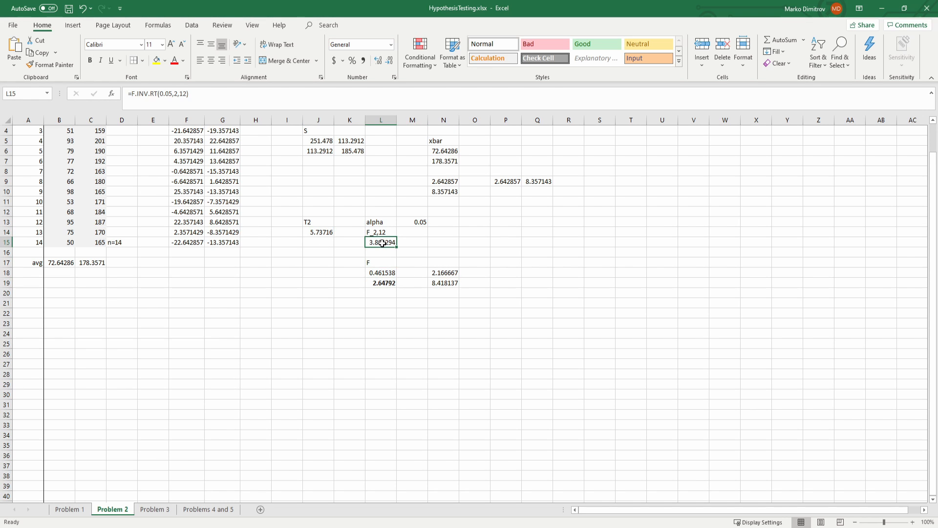
click(382, 282)
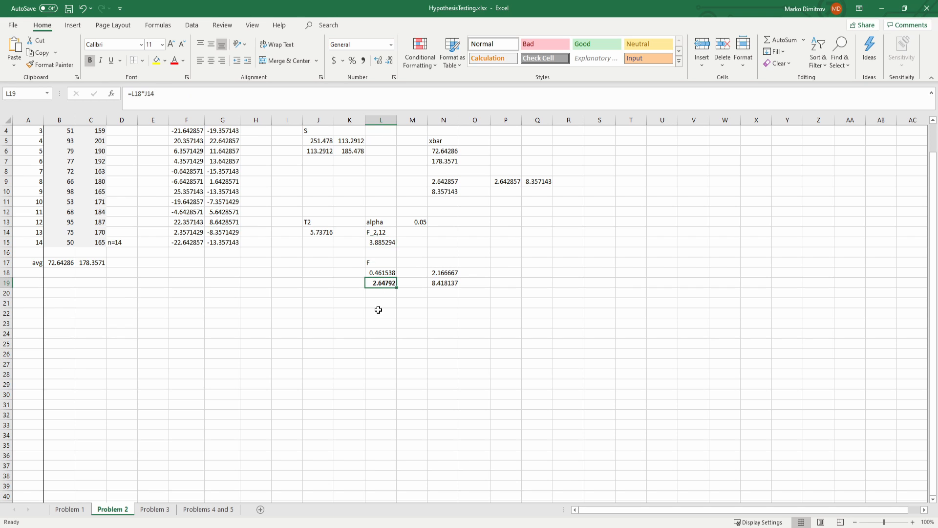
key(ctrl+c)
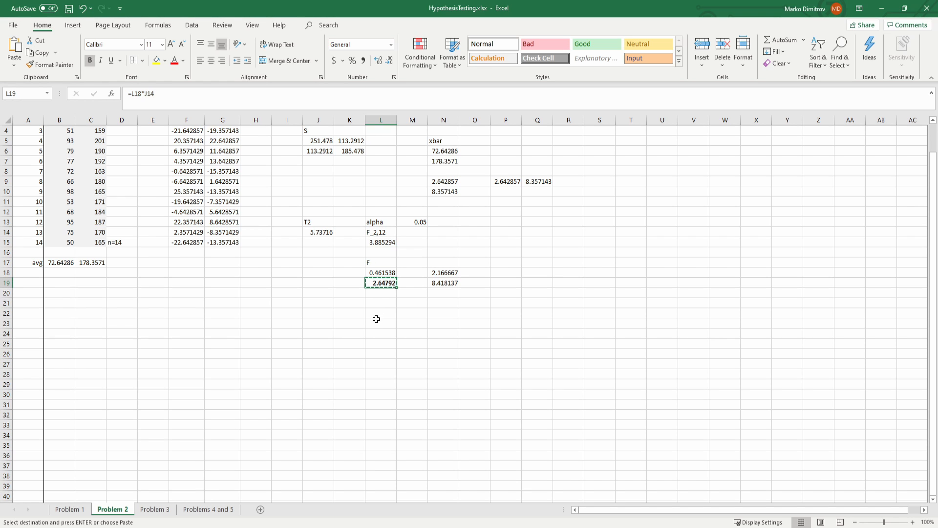
click(376, 323)
key(ctrl+v)
key(Escape)
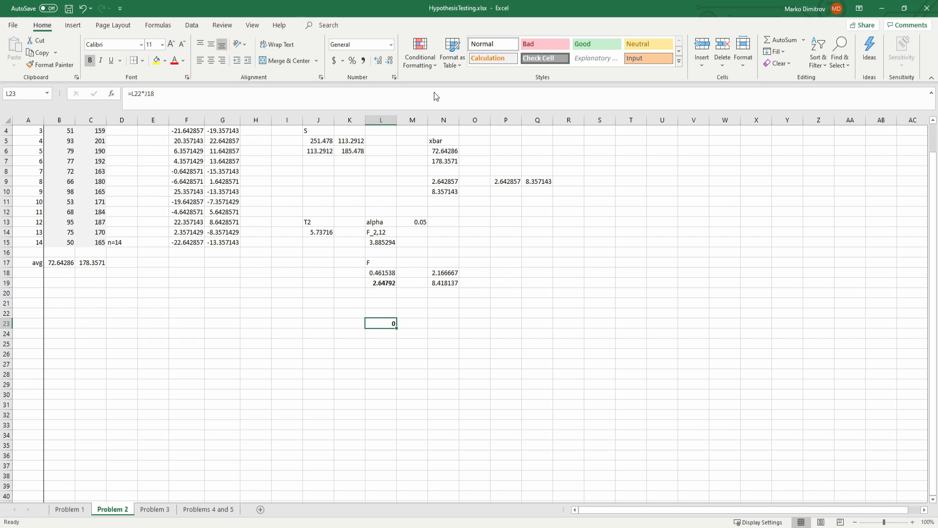
Step: Copy the F statistic from L19 into L23 as a value and enter < in M23
click(376, 283)
key(ctrl+c)
click(386, 323)
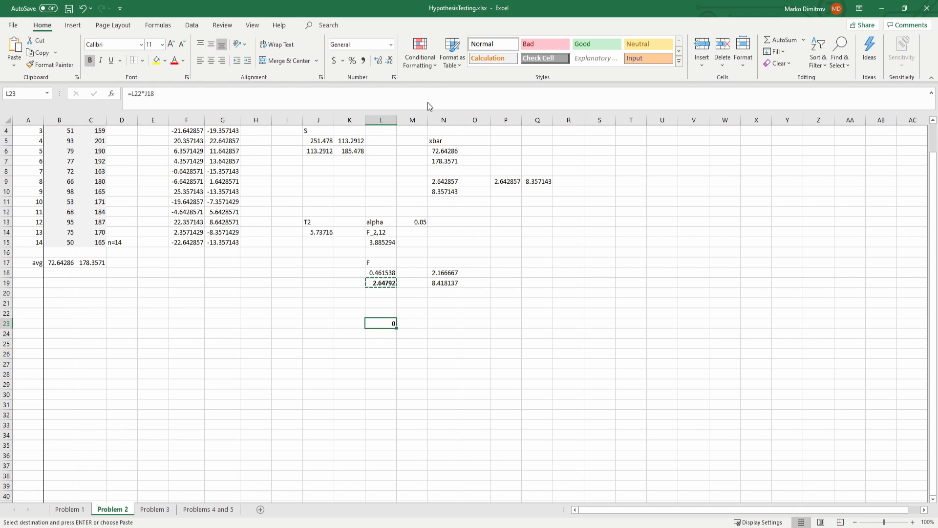
key(ctrl+v)
click(407, 322)
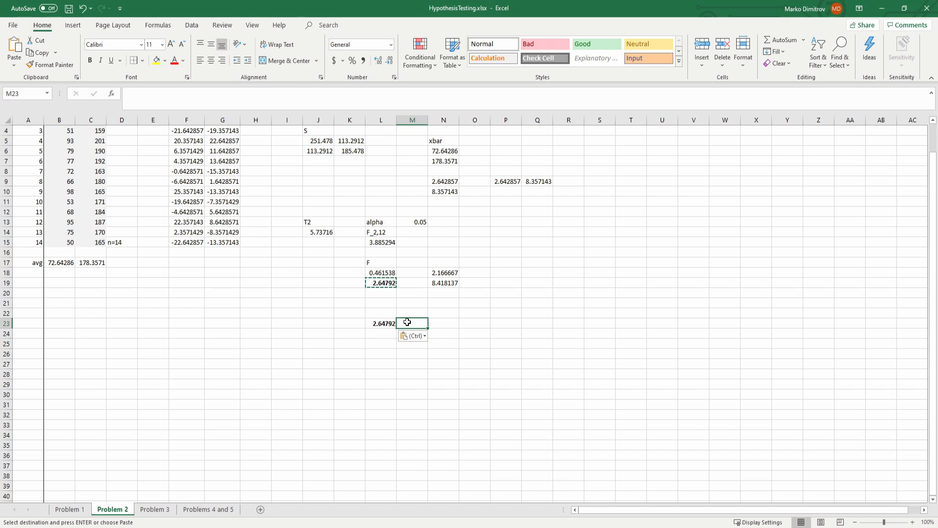
text(<)
Step: Copy the critical F value from L15 into N23 to complete the comparison
click(381, 232)
click(381, 242)
key(ctrl+c)
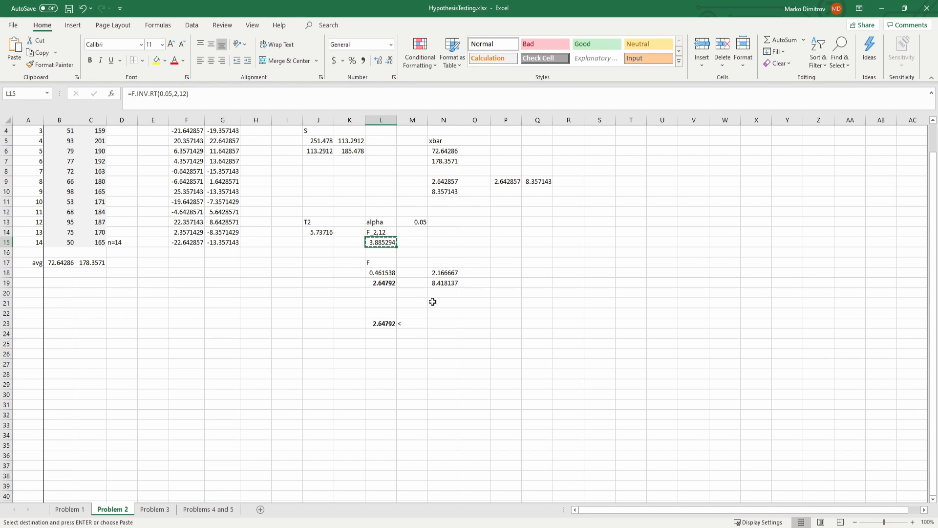
click(432, 322)
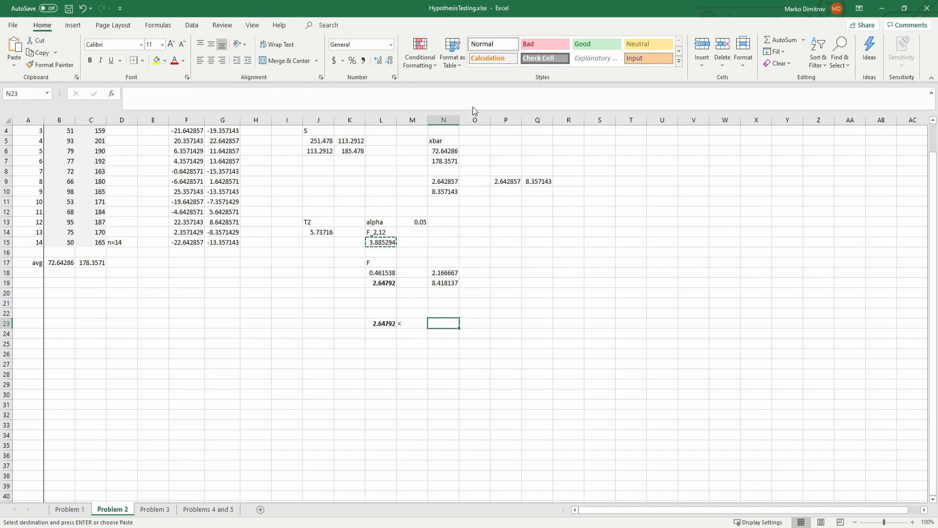
key(ctrl+v)
click(413, 304)
click(454, 333)
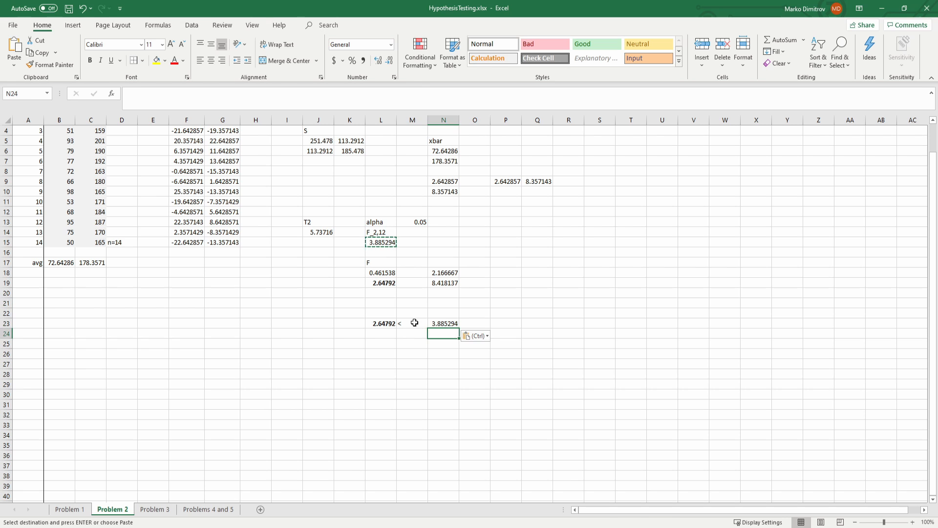
Step: Make the less-than sign and the critical value in M23:N23 bold
drag(414, 323, 442, 323)
key(Escape)
key(ctrl+b)
click(413, 334)
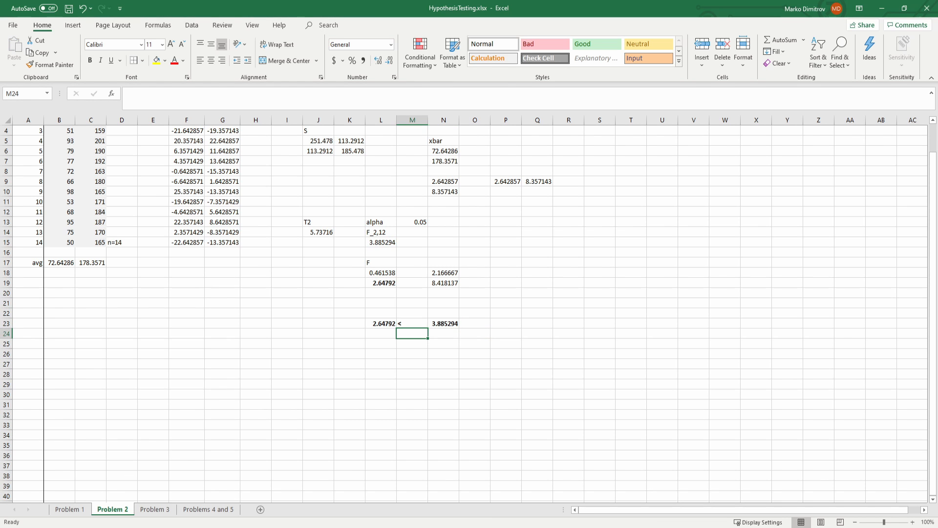
Step: Switch to the GeoGebra probability calculator and set up an F-Distribution with df1 of 2 and df2 of 12
key(alt+Tab)
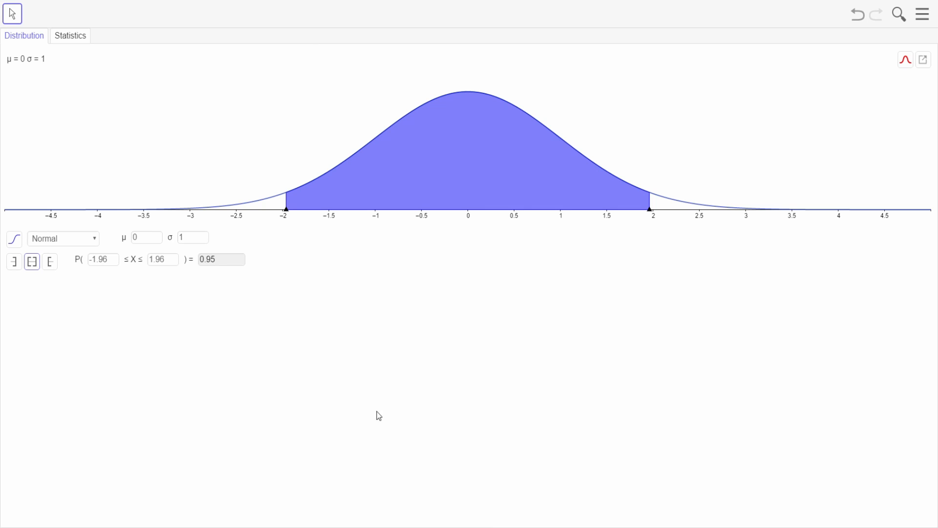
click(55, 281)
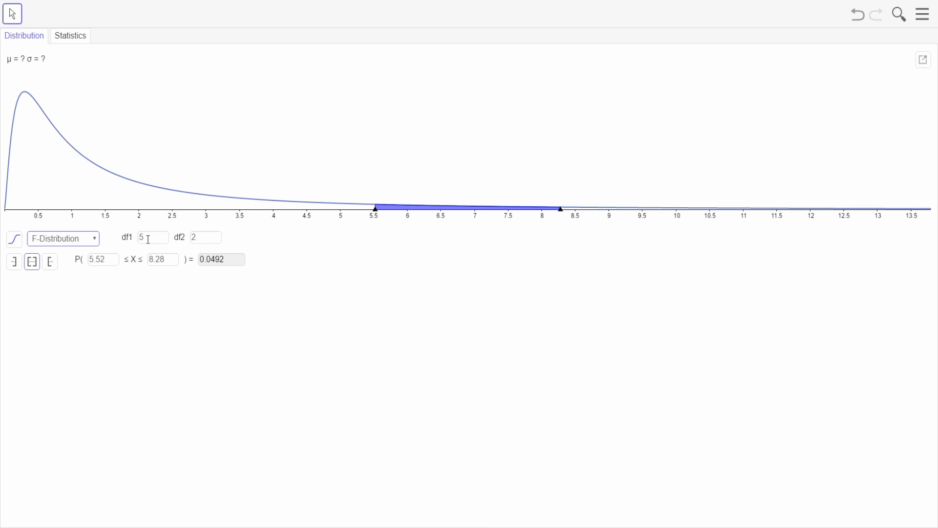
drag(148, 240, 129, 238)
text(2)
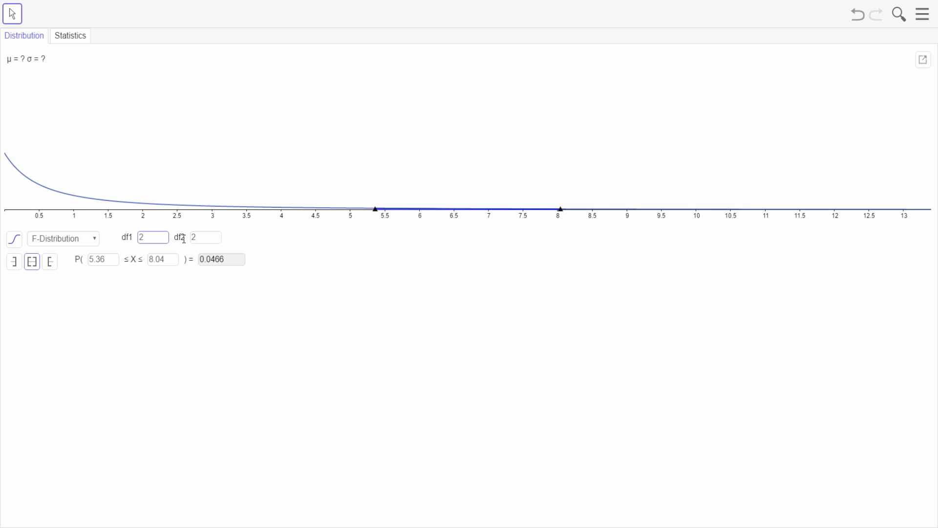
key(Tab)
text(12)
key(Return)
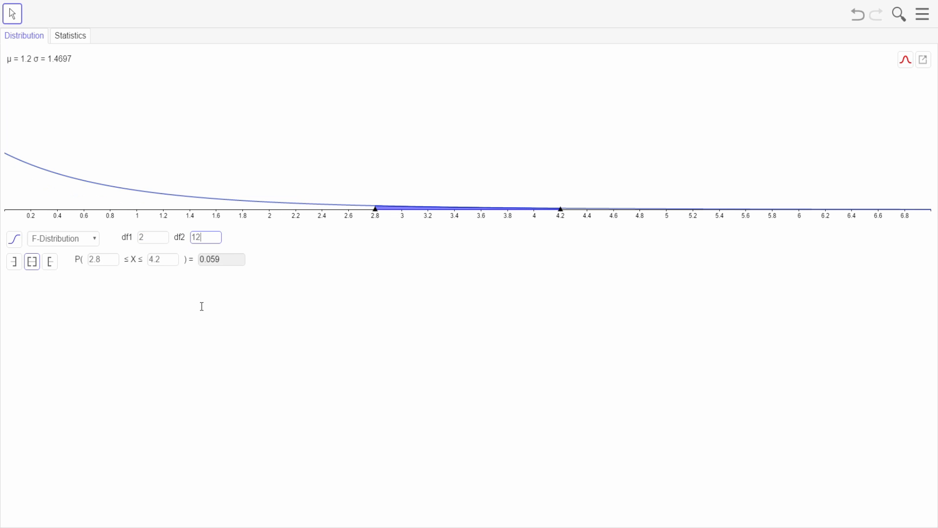
Step: Set the calculator to the right-tail probability and enter 0.05 as the probability to find the critical F value
click(50, 262)
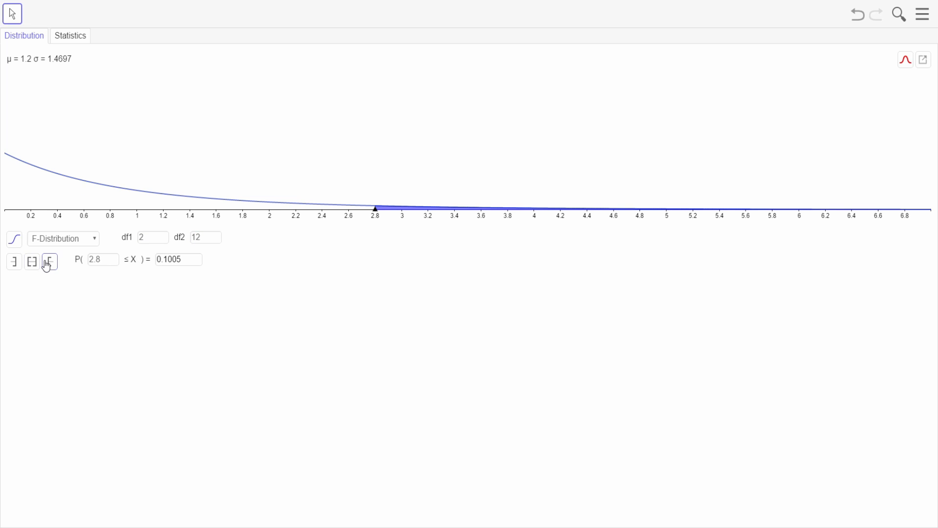
click(183, 258)
drag(166, 259, 201, 259)
key(BackSpace)
key(BackSpace)
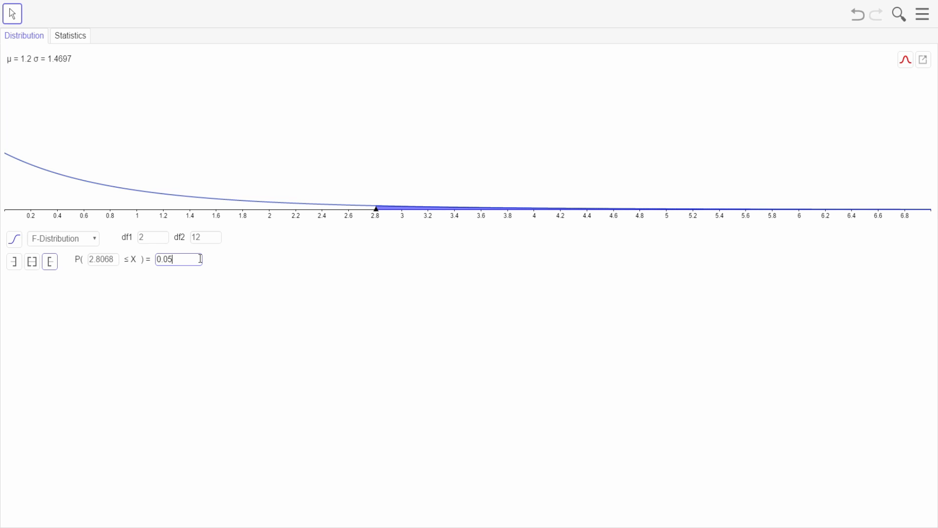
click(154, 318)
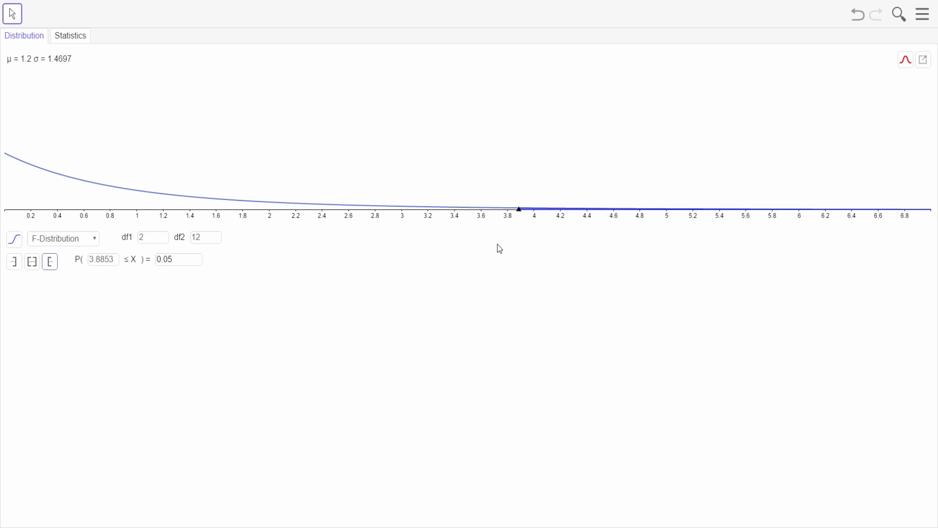
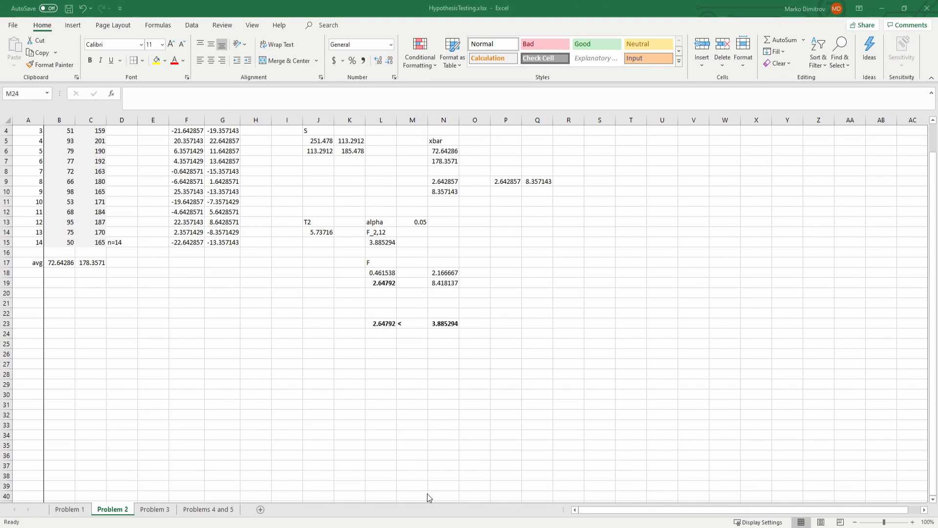
Step: Copy the scaled critical value from N19 into N25 as a plain value
click(445, 323)
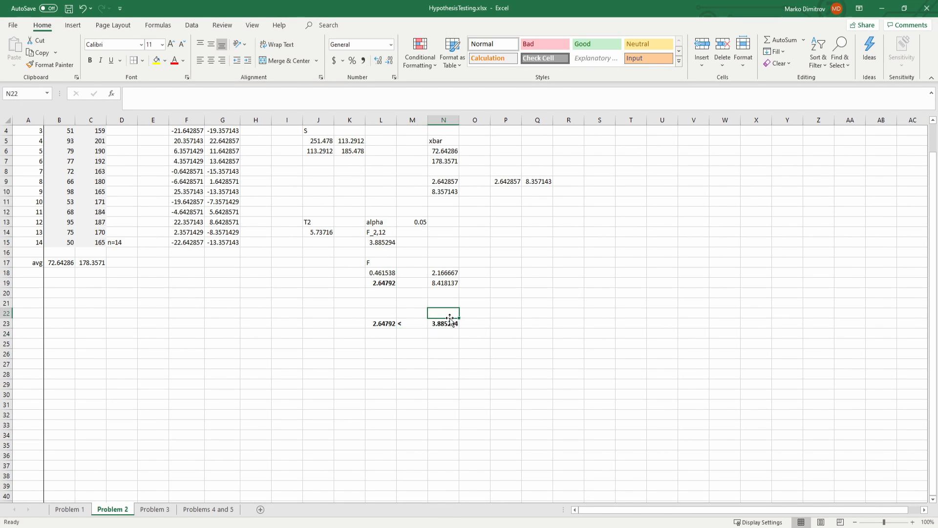
click(438, 285)
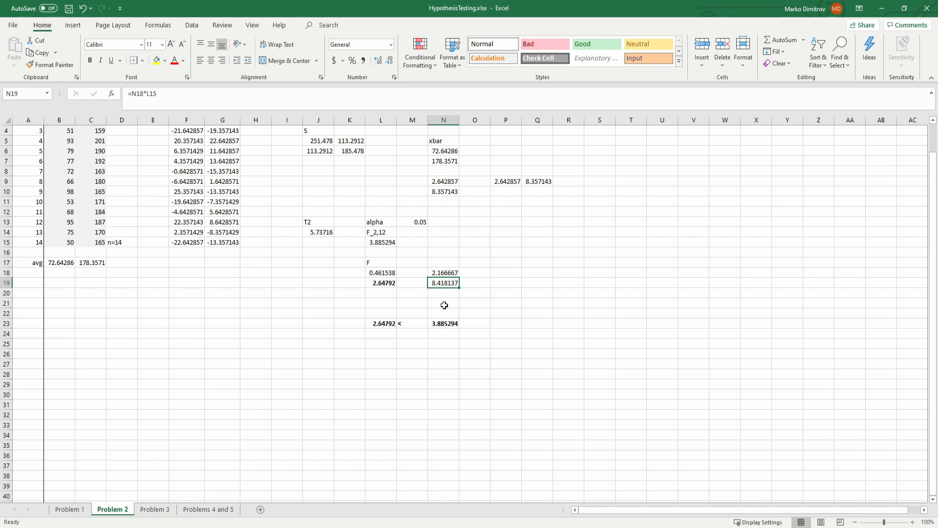
key(ctrl+c)
click(434, 342)
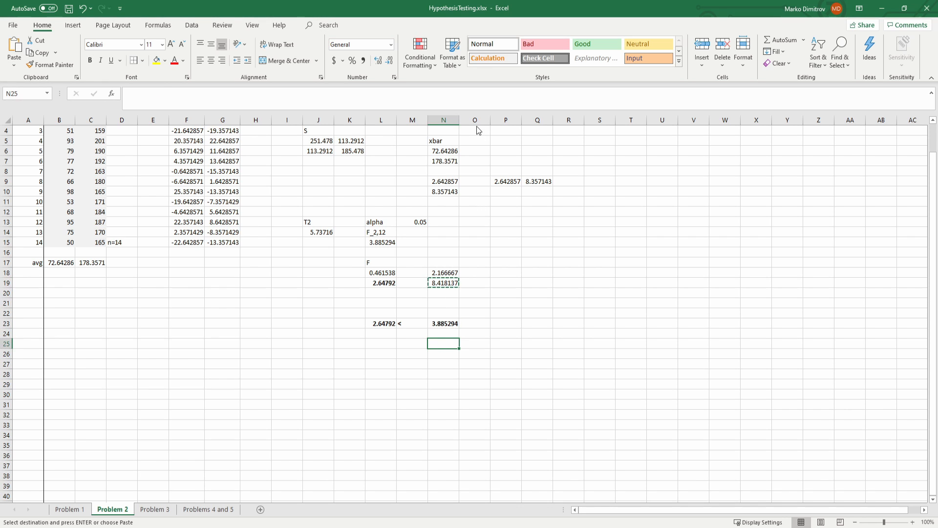
key(ctrl+v)
Step: Copy the T2 statistic from J14 into L25 as a value and enter a less-than sign in M25
click(326, 235)
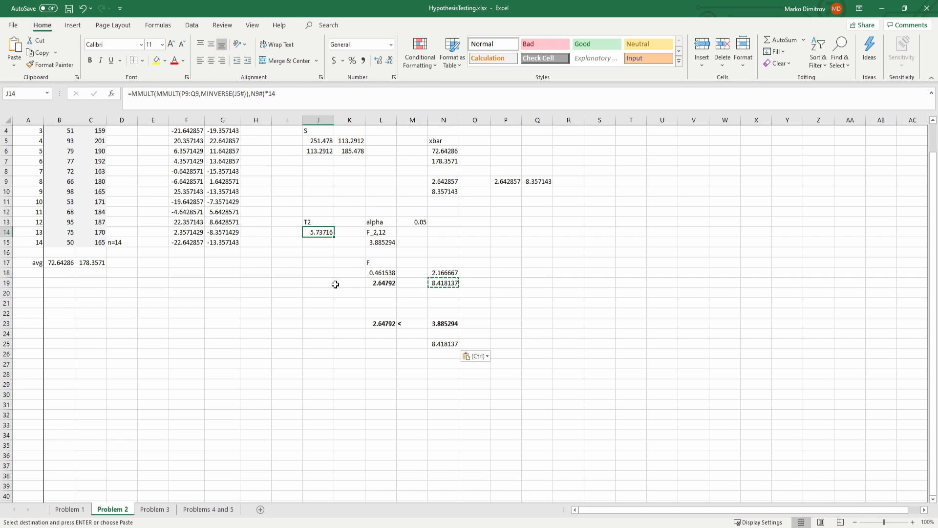
key(ctrl+c)
drag(386, 357, 385, 345)
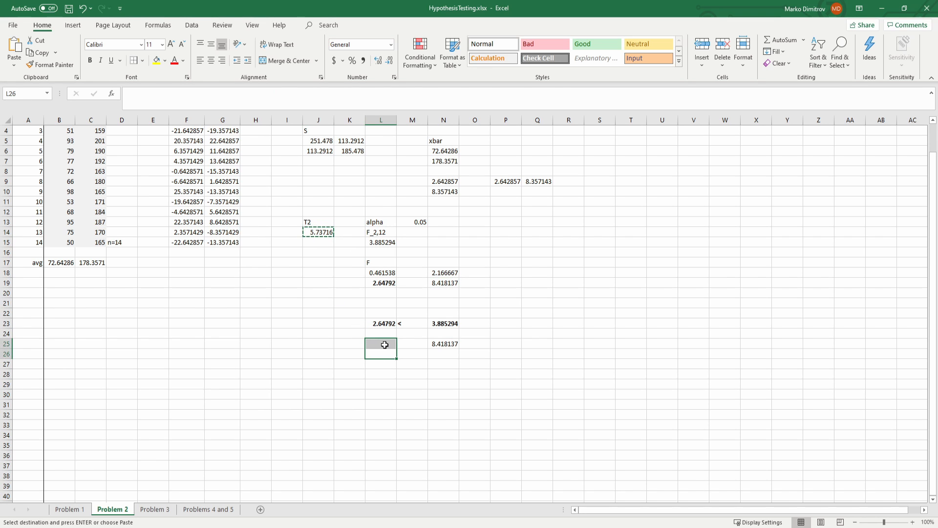
click(384, 345)
key(ctrl+v)
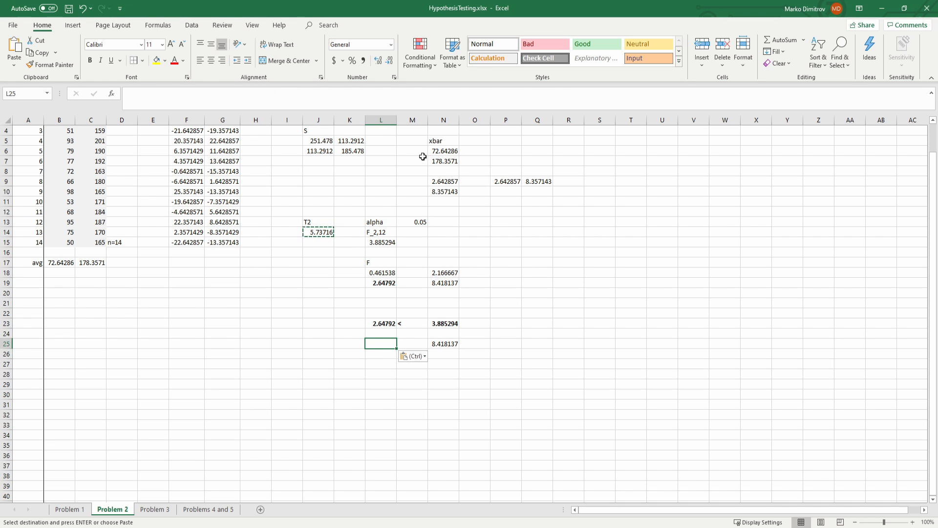
click(408, 343)
text(<)
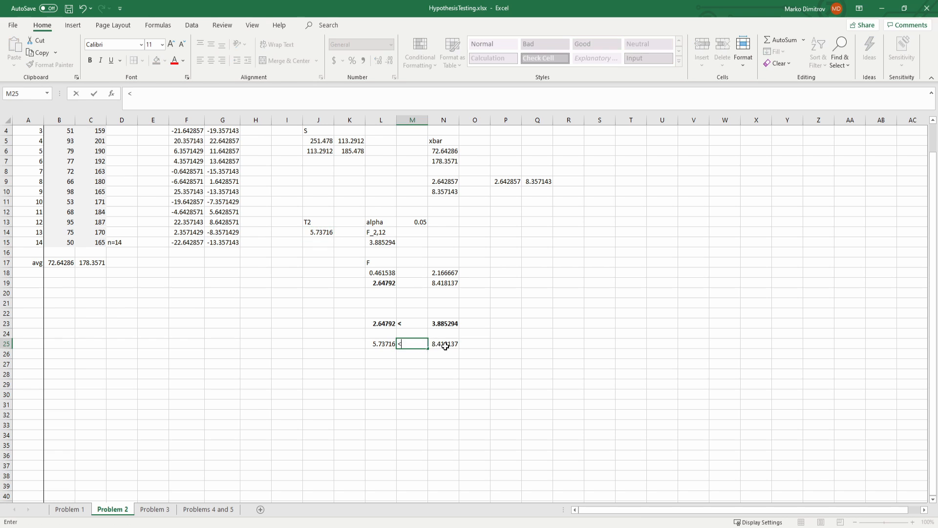
Step: Make the T2 comparison in L25:N25 bold and save the workbook
drag(445, 346, 377, 350)
key(ctrl+b)
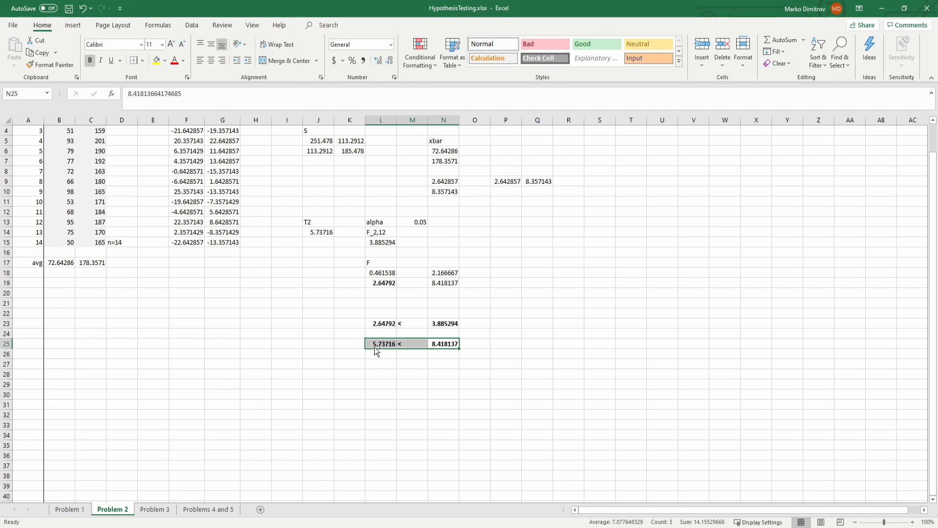
click(400, 363)
key(ctrl+s)
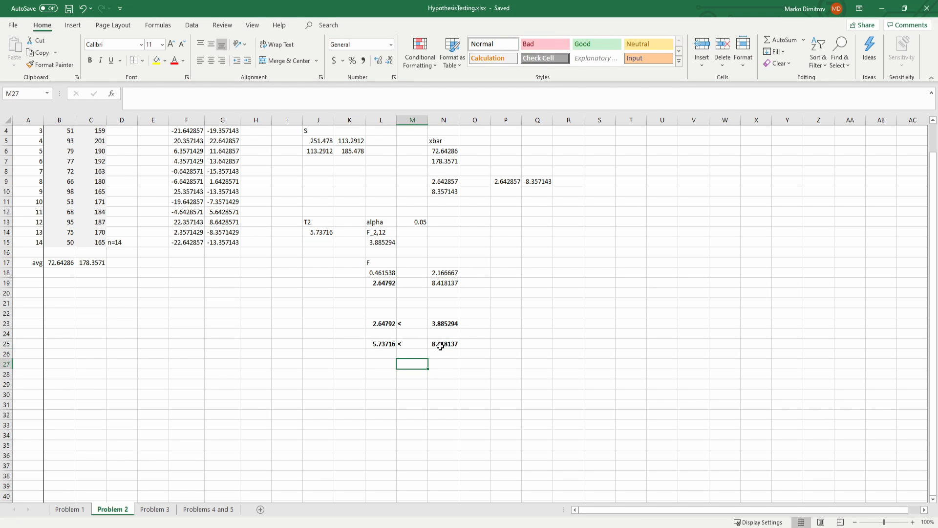
Step: Examine the F comparison in row 23 and the T2 comparison in row 25, along with the F formula in L19 and the T2 label
click(440, 346)
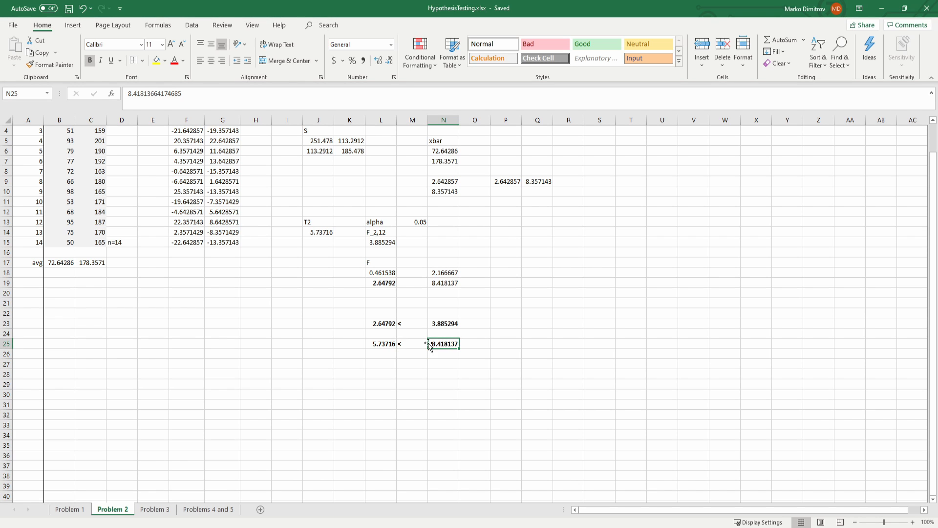
click(374, 345)
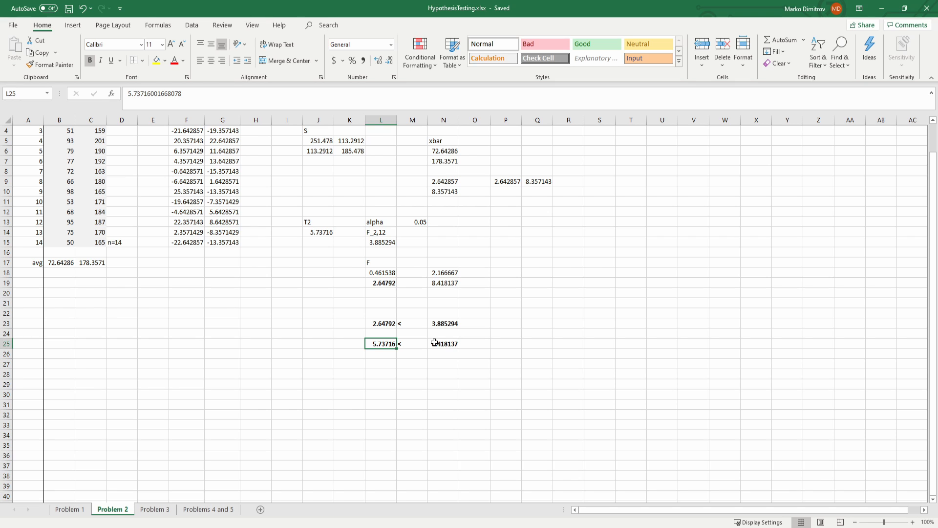
click(380, 323)
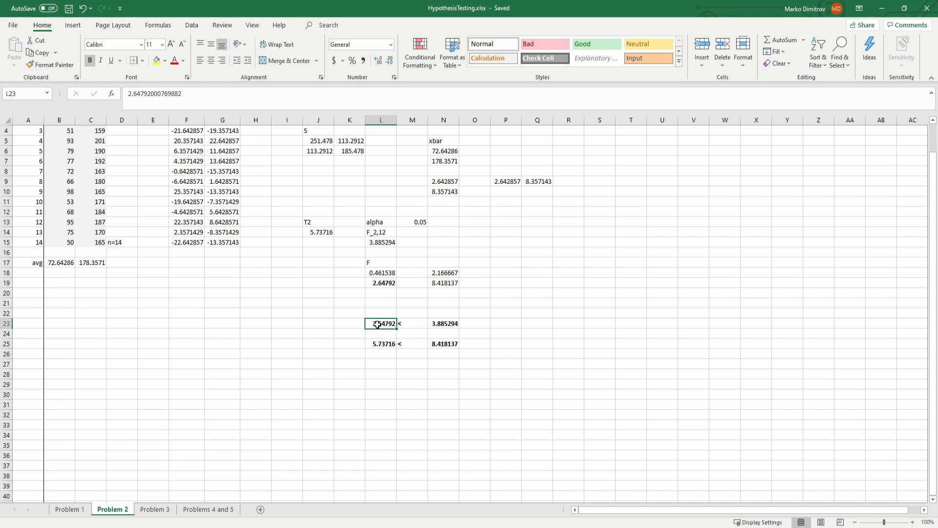
click(380, 345)
click(376, 323)
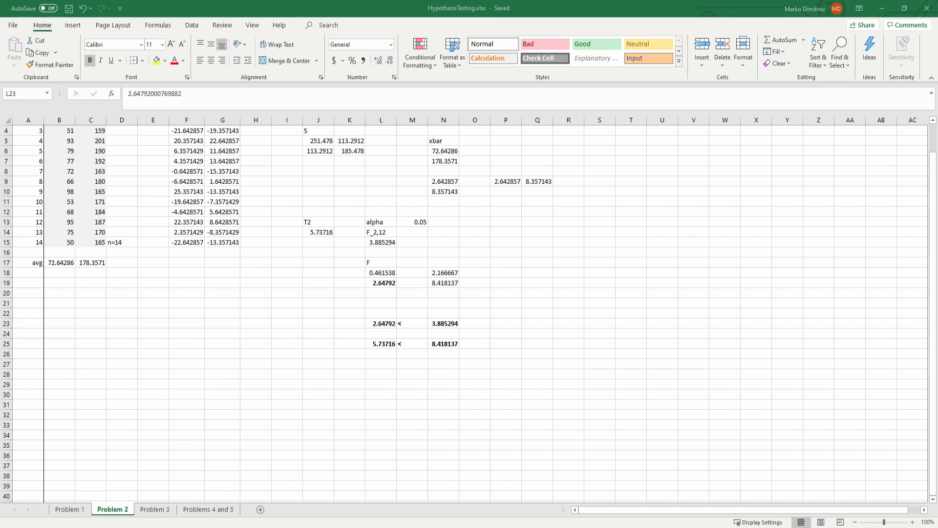
click(382, 285)
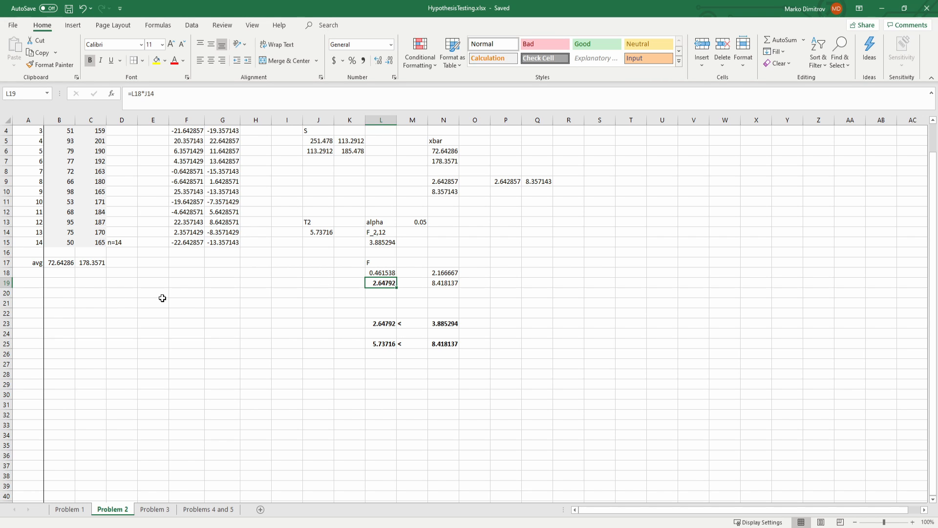
click(313, 223)
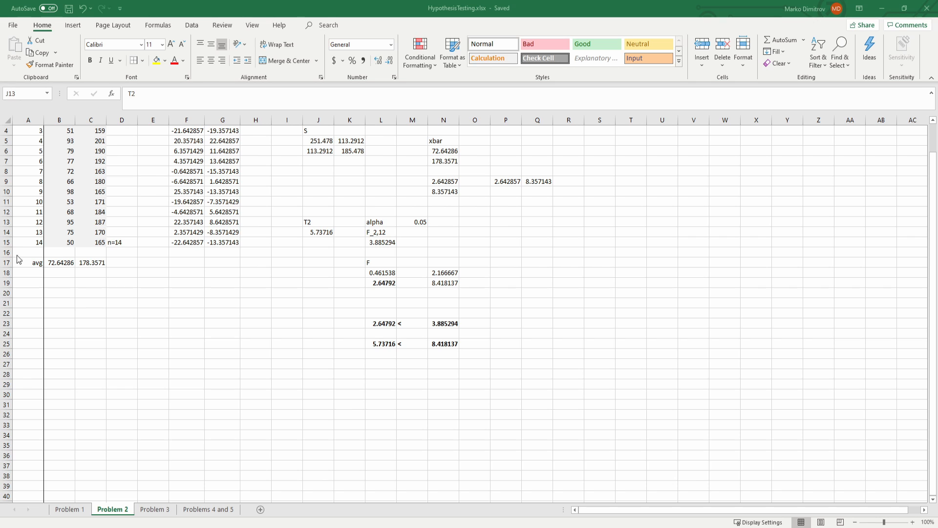
key(F2)
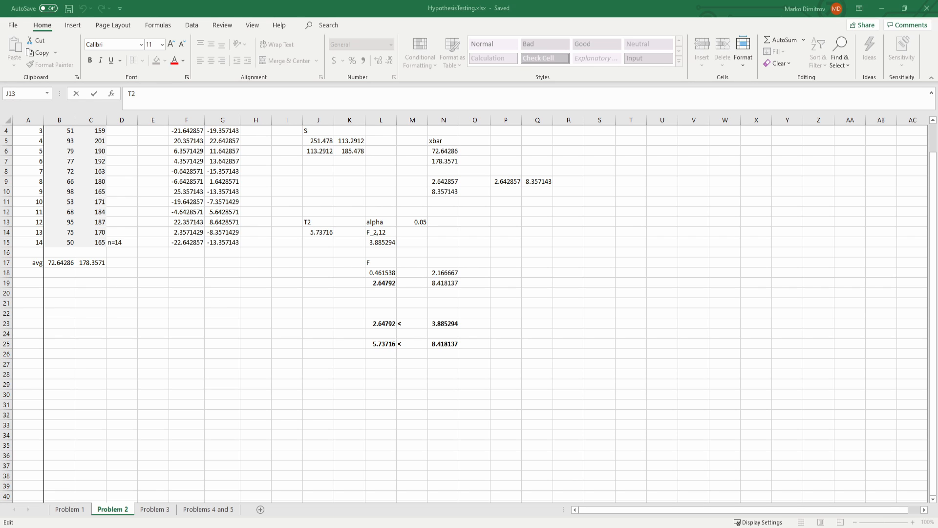
click(198, 253)
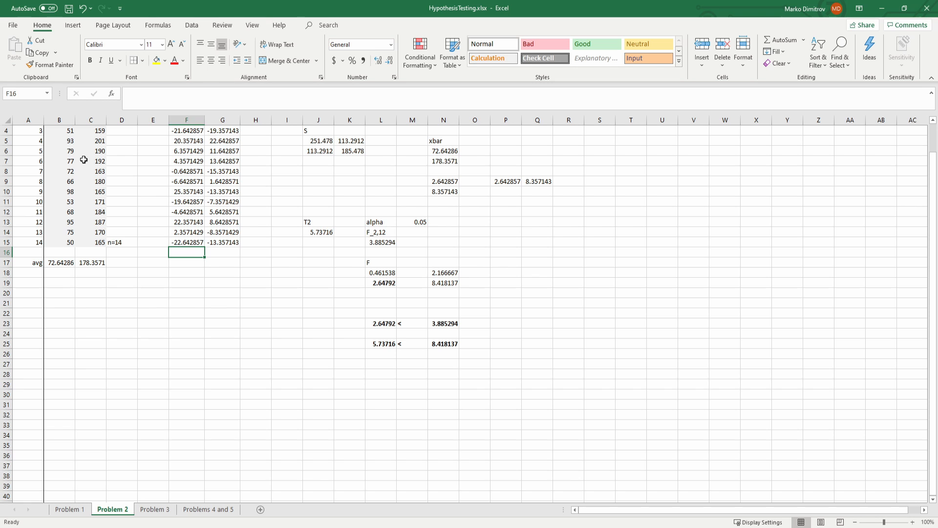
Step: Review the x1i sample data in B2:B15 and the F test calculations on the Problem 2 sheet
scroll(72, 215, up, 1)
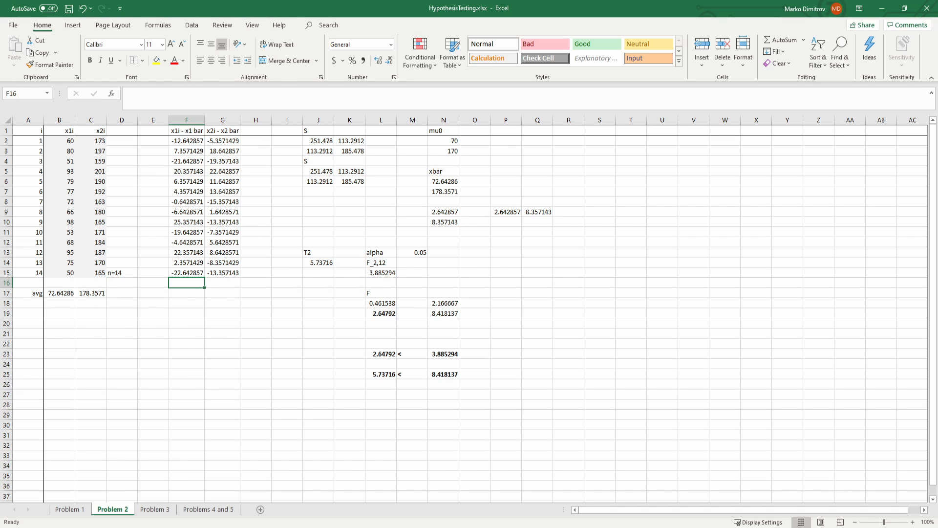
click(78, 271)
drag(72, 268, 69, 142)
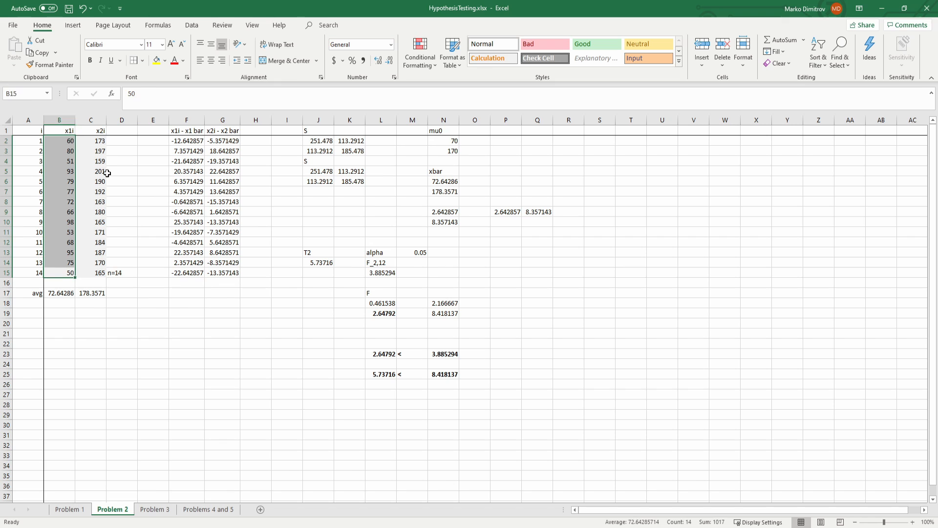
click(289, 302)
drag(298, 276, 466, 369)
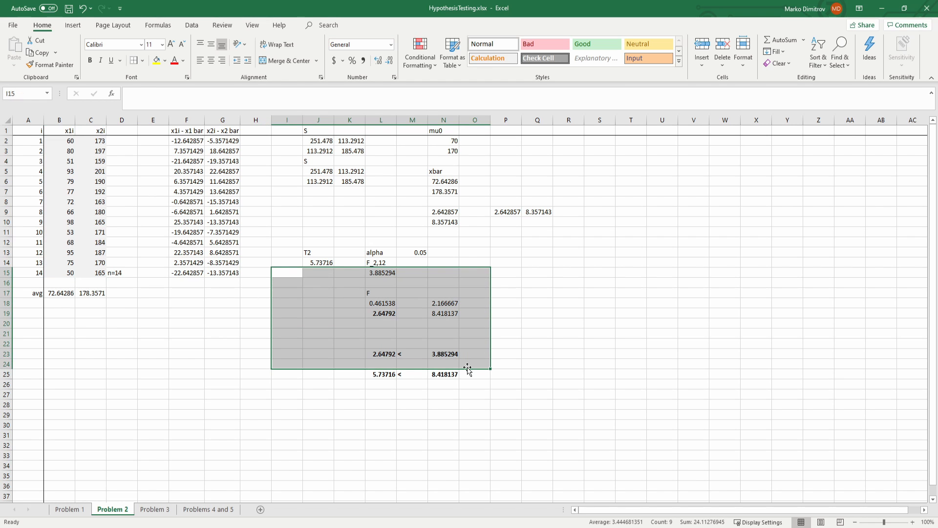
click(312, 332)
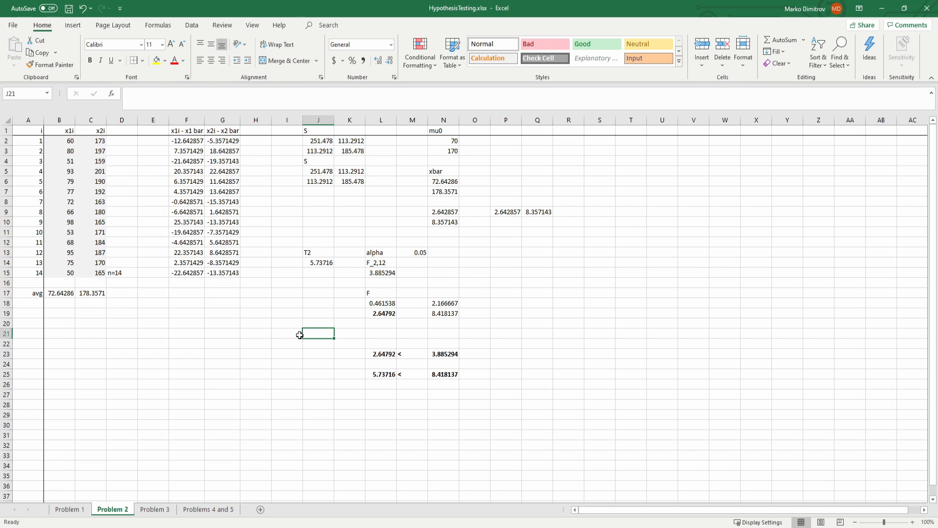
Step: Review the Problem 1 sheet's sample data, known covariance matrix in F2:G3, Z^2 formula in F15 and chi-square label in F16
click(78, 510)
click(246, 210)
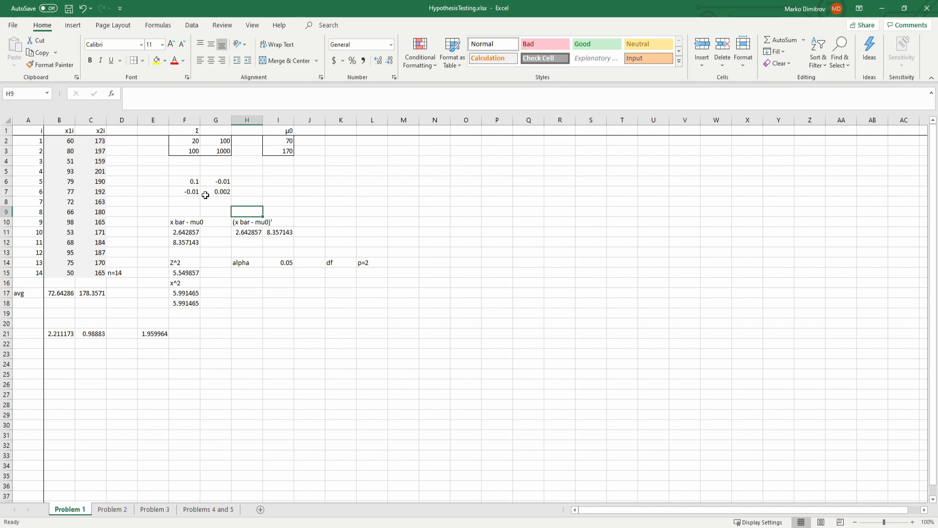
click(70, 140)
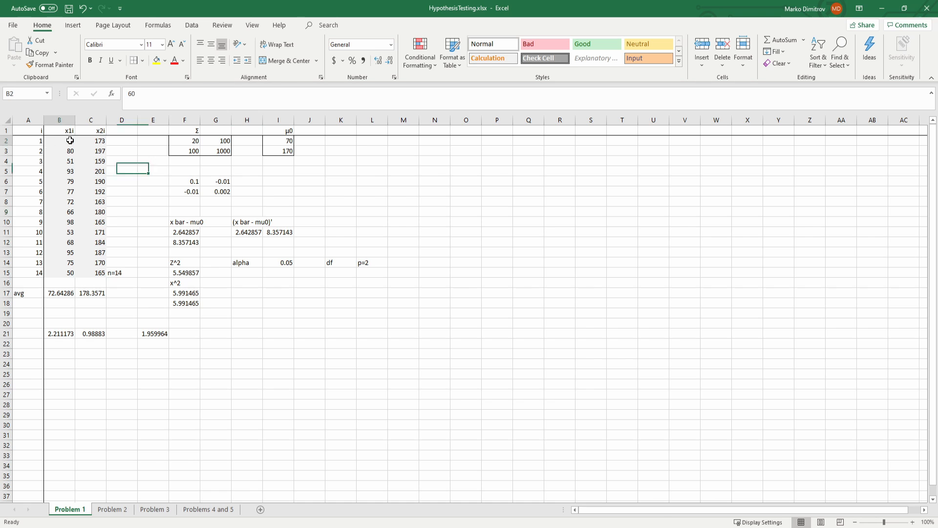
drag(70, 141, 104, 272)
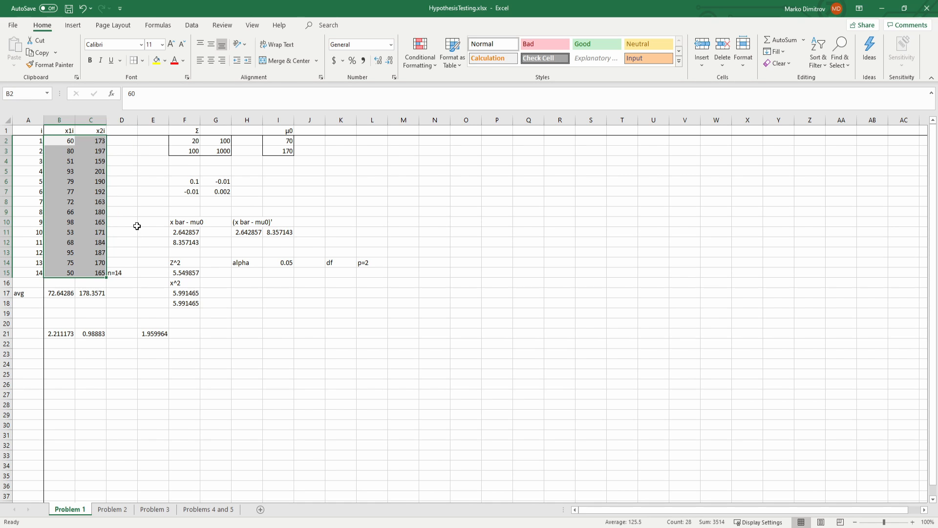
click(167, 221)
drag(188, 141, 222, 151)
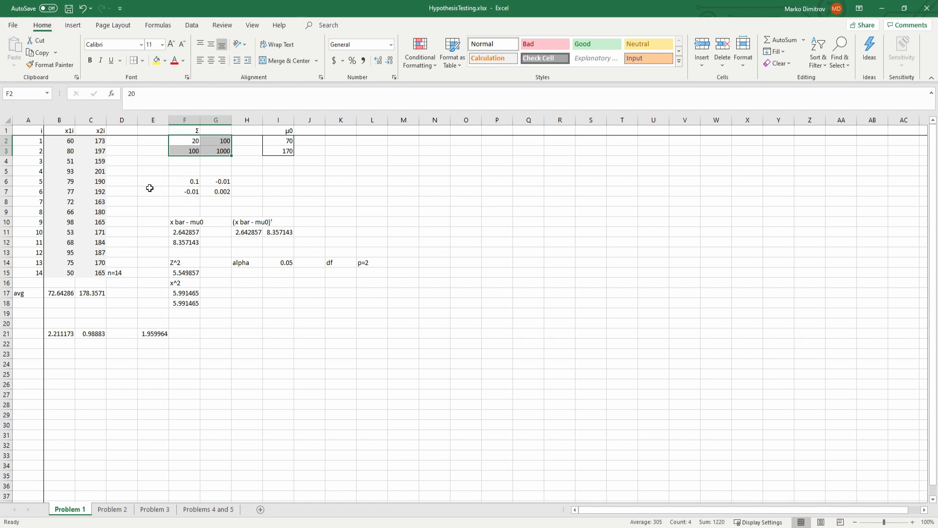
click(190, 271)
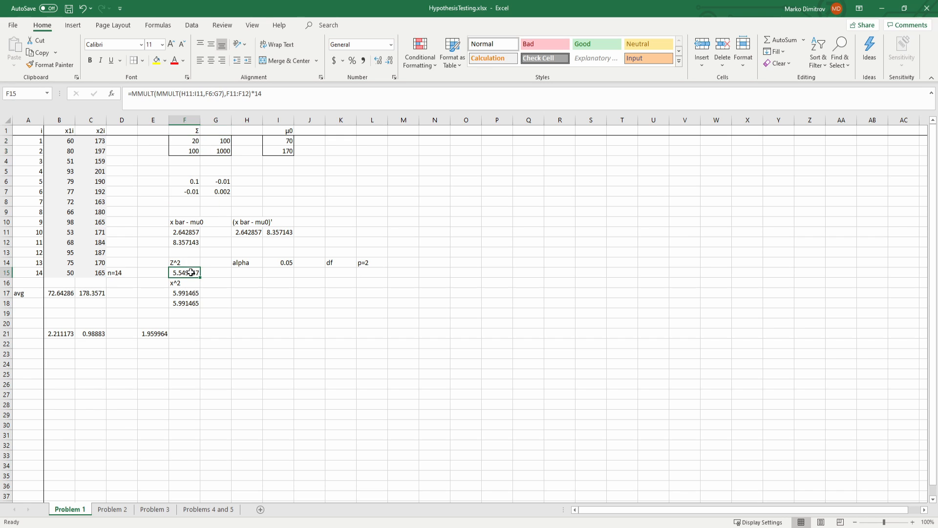
click(182, 285)
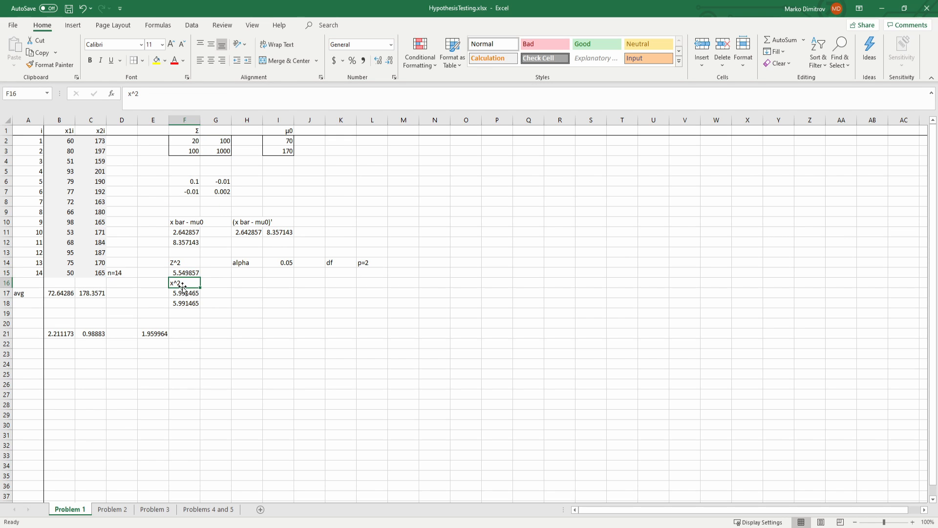
click(247, 292)
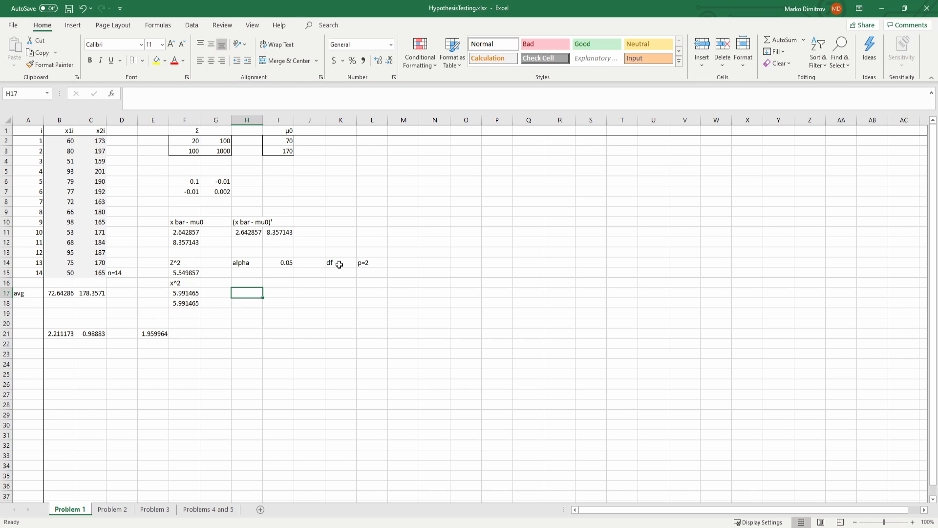
Step: Return to the Problem 2 sheet and examine the x1i data, sample covariance matrix S, T2 formula and F_2,12 label
click(114, 509)
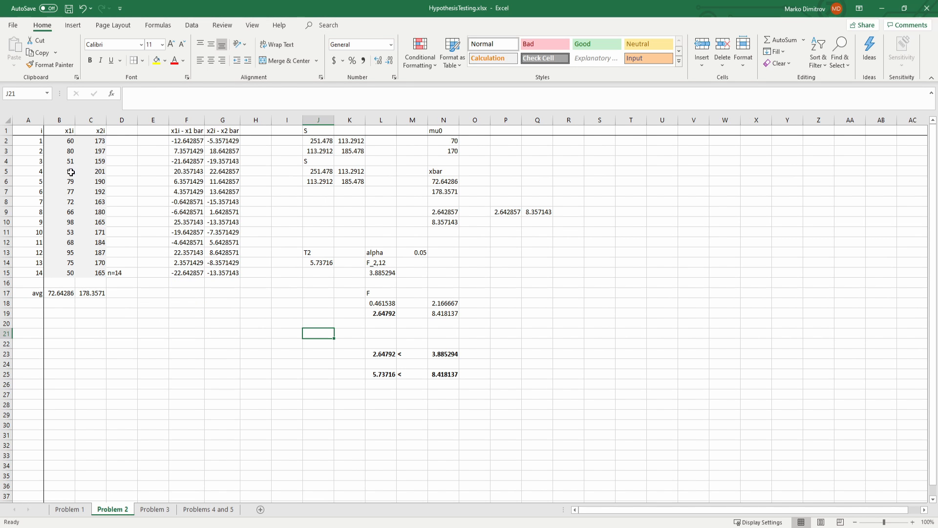
drag(67, 141, 68, 273)
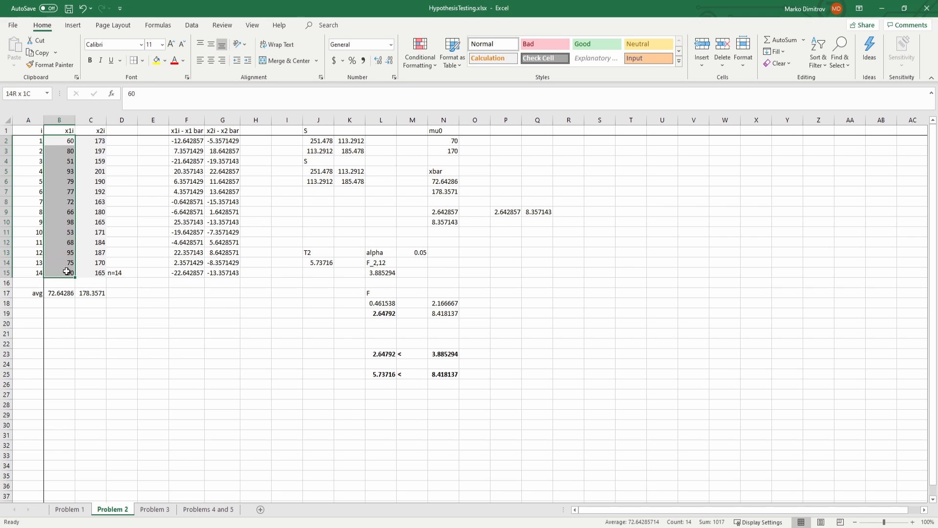
click(312, 324)
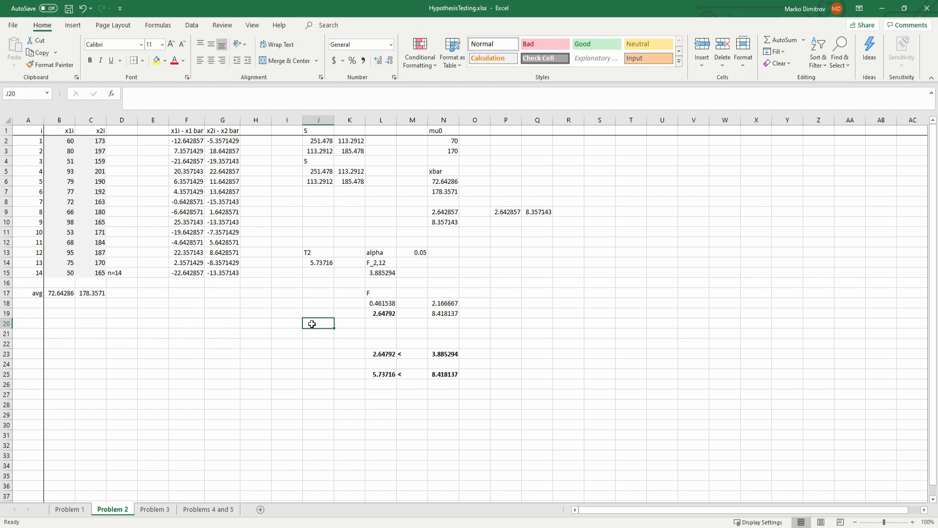
drag(63, 141, 70, 271)
click(207, 294)
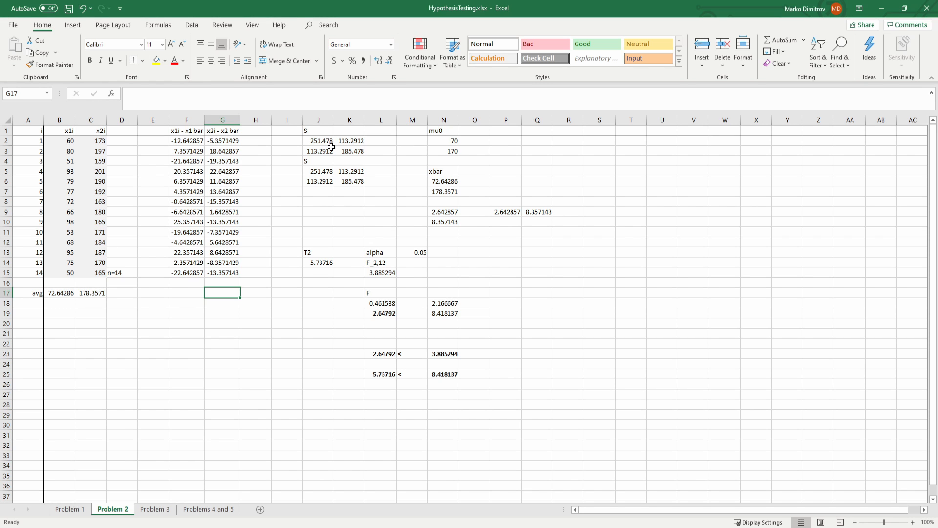
drag(321, 140, 345, 151)
click(313, 200)
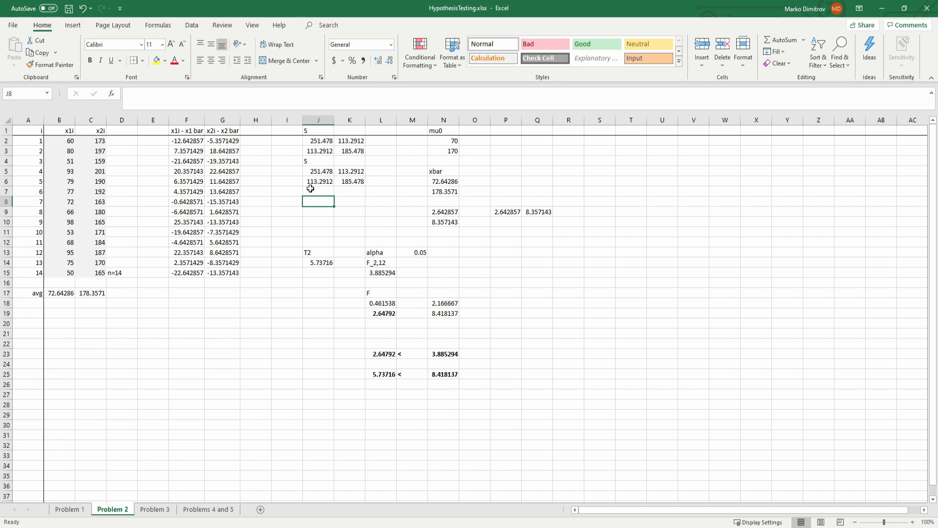
click(322, 259)
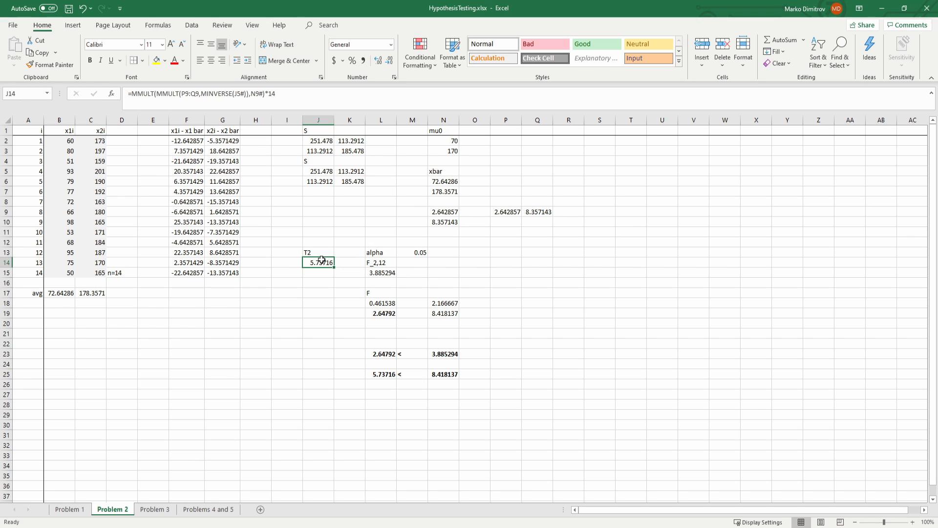
click(382, 264)
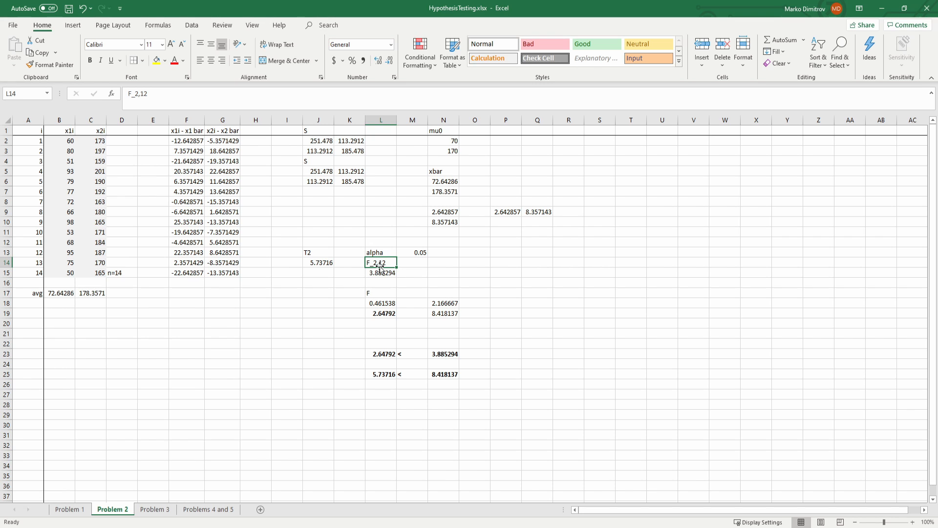
Step: Review the F formula in L19, the sample averages, mu0 in N2:N3 and the comparisons in rows 23 and 25
click(380, 314)
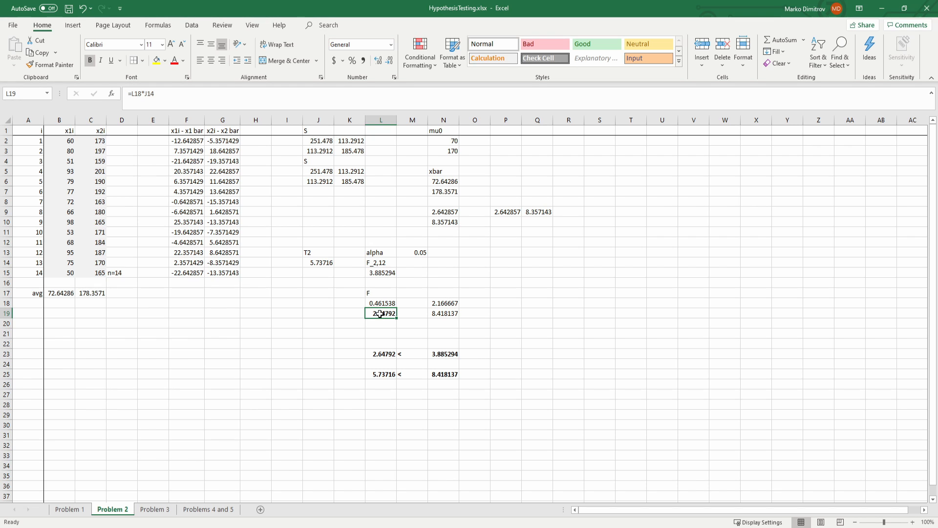
drag(57, 294, 79, 295)
drag(444, 142, 446, 151)
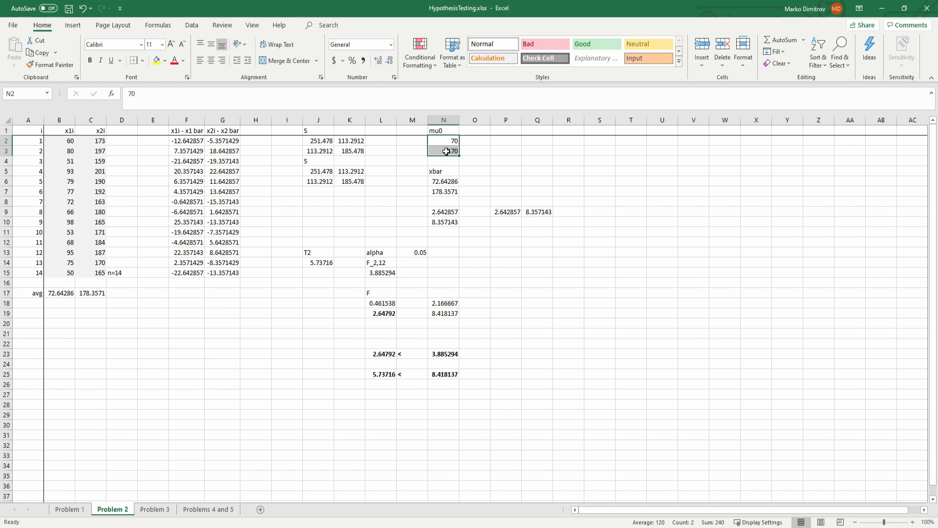
click(341, 309)
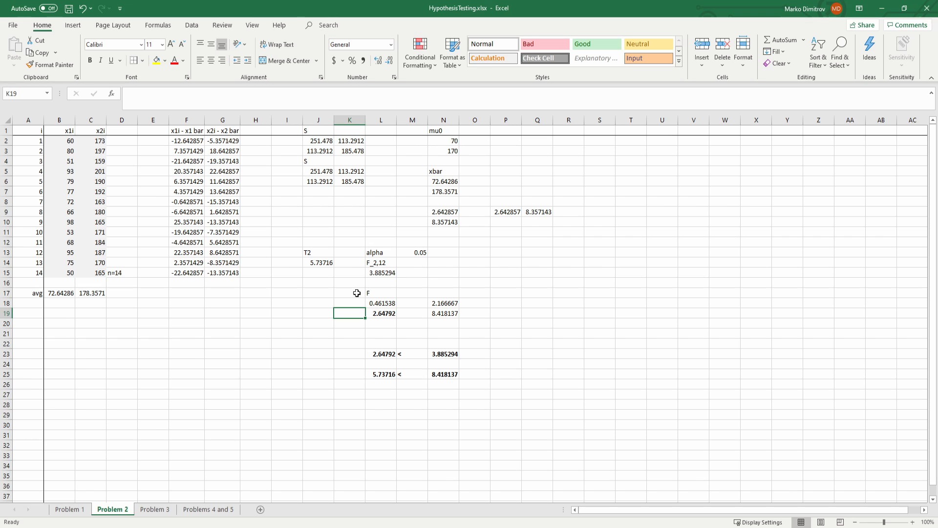
click(385, 312)
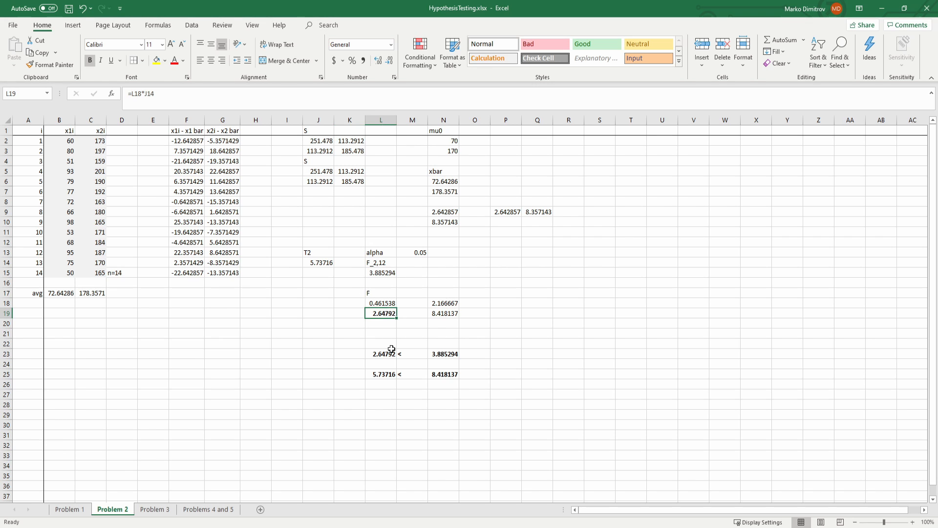
drag(392, 349, 434, 374)
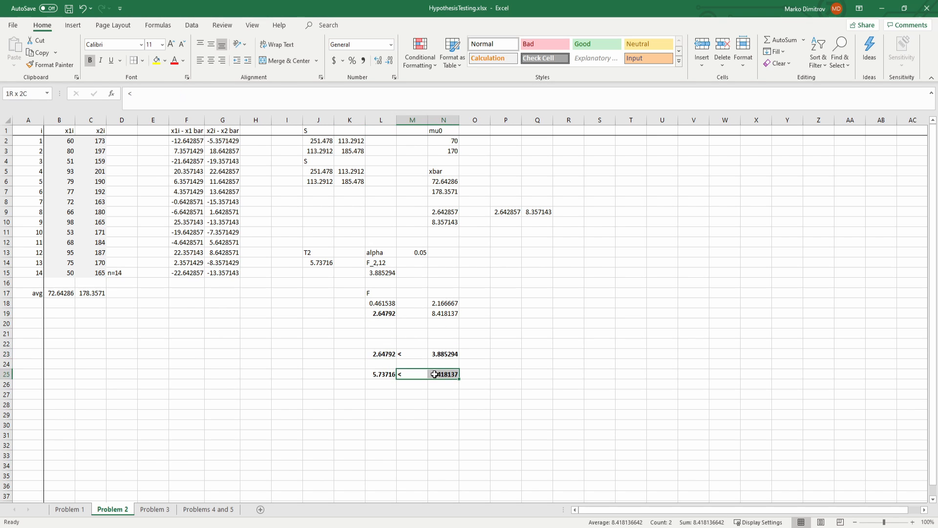
click(358, 346)
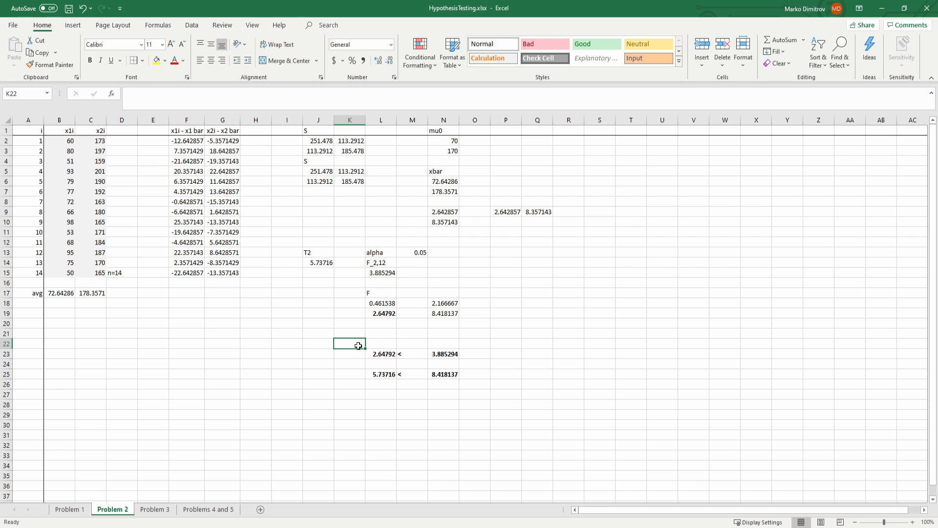
click(225, 324)
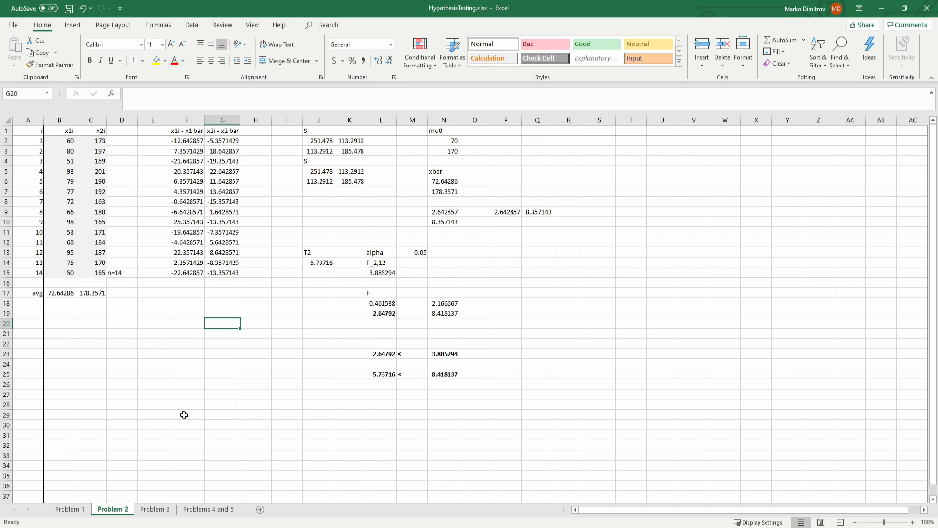
Step: Open the Problem 3 sheet and examine the sample size n, the x bar and µ0 vectors, and the covariance matrix S
click(151, 509)
click(134, 224)
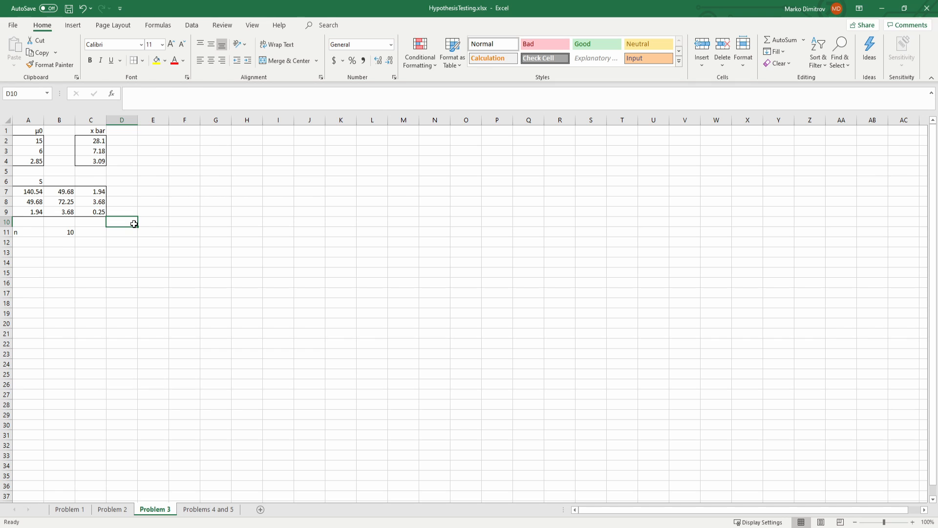
click(50, 232)
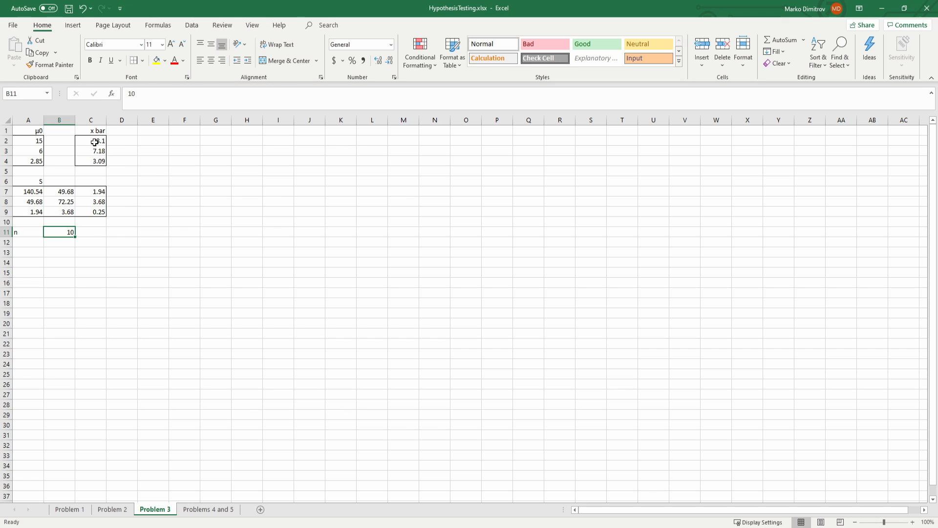
drag(94, 142, 95, 159)
drag(40, 143, 40, 157)
drag(30, 190, 84, 211)
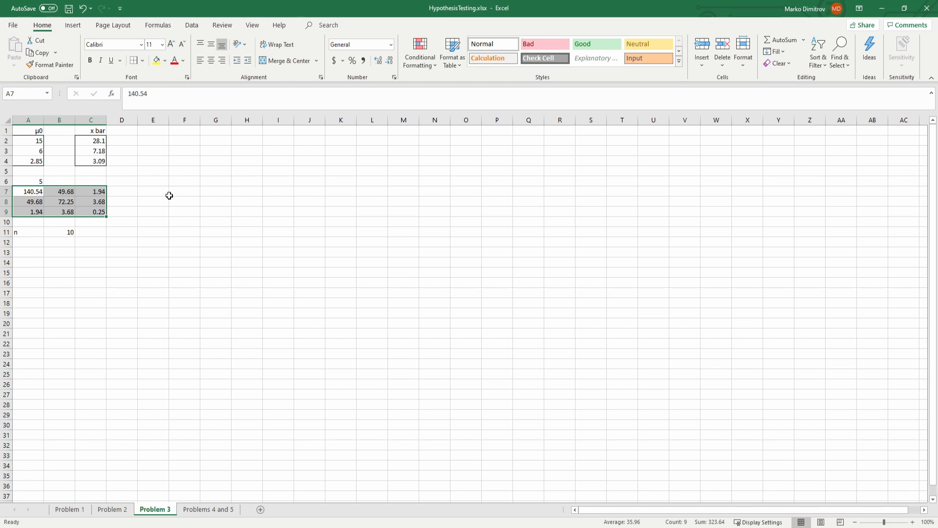
click(143, 191)
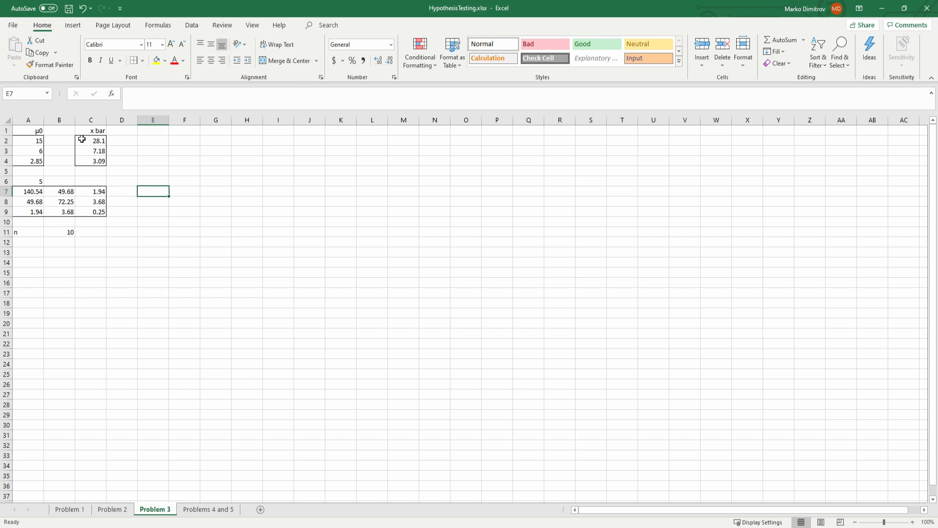
Step: Review the hypothesized means µ0 in A2:A4 and the sample covariance matrix in A7:C9 again
drag(36, 140, 35, 159)
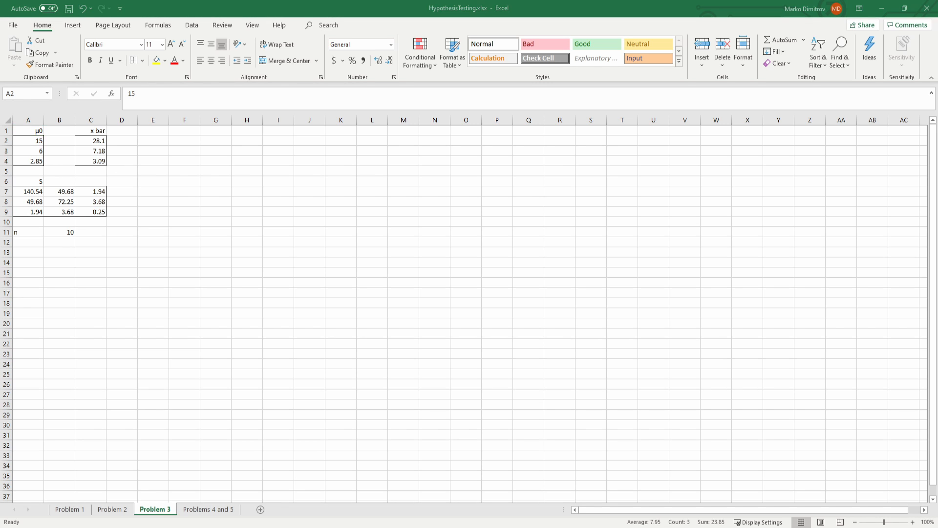
key(F2)
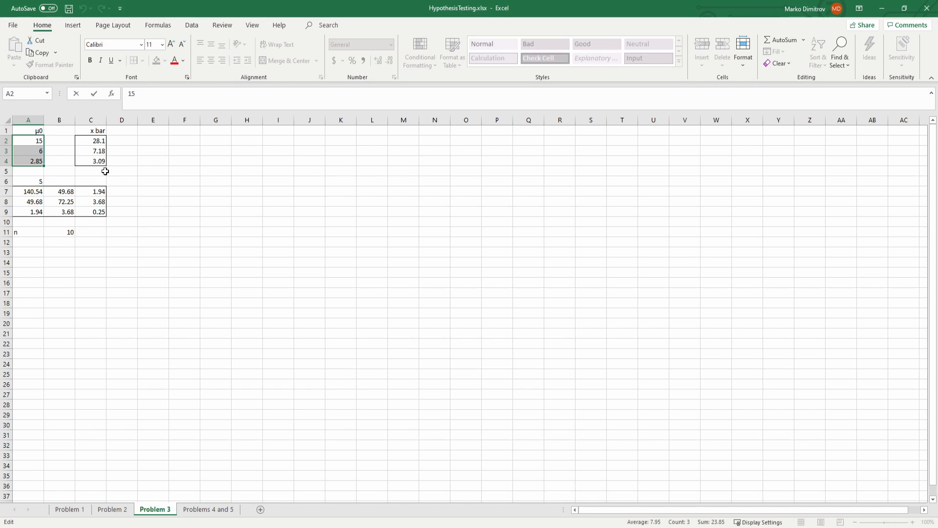
click(185, 160)
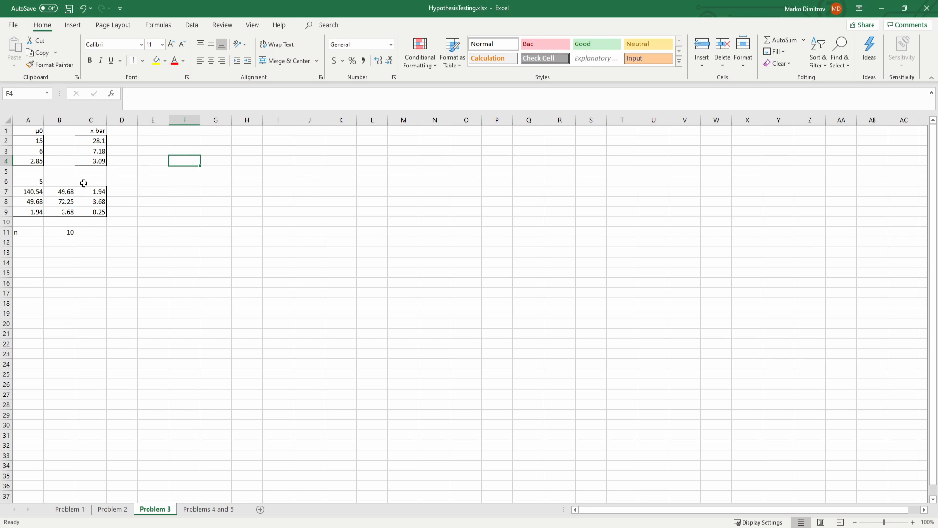
drag(80, 204, 86, 212)
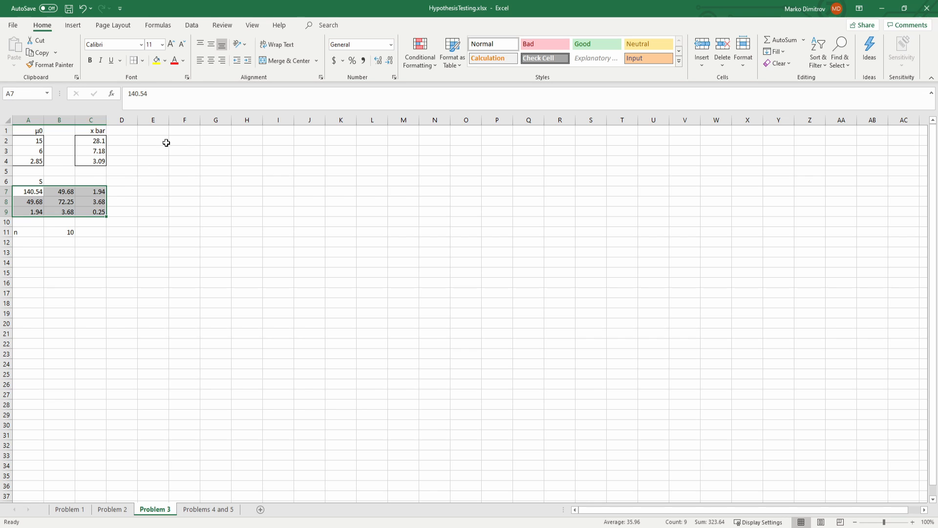
click(194, 139)
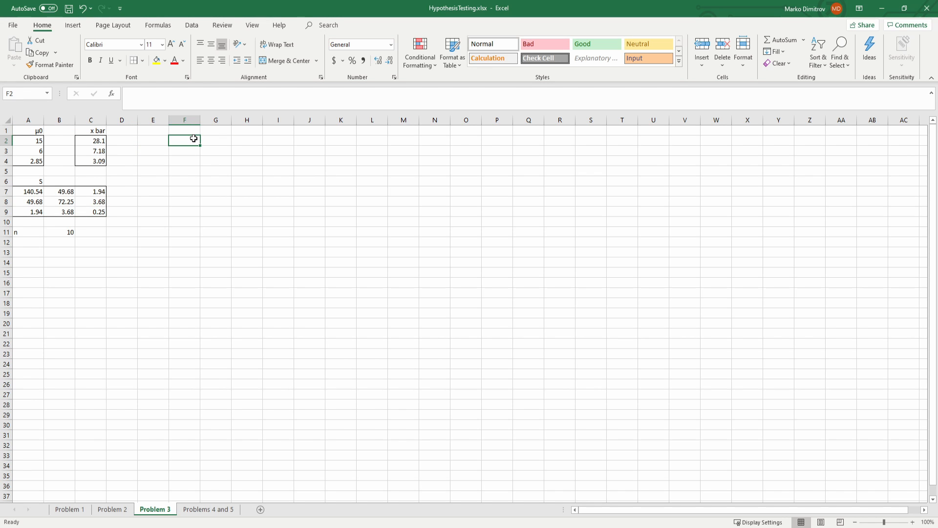
key(Left)
text(=)
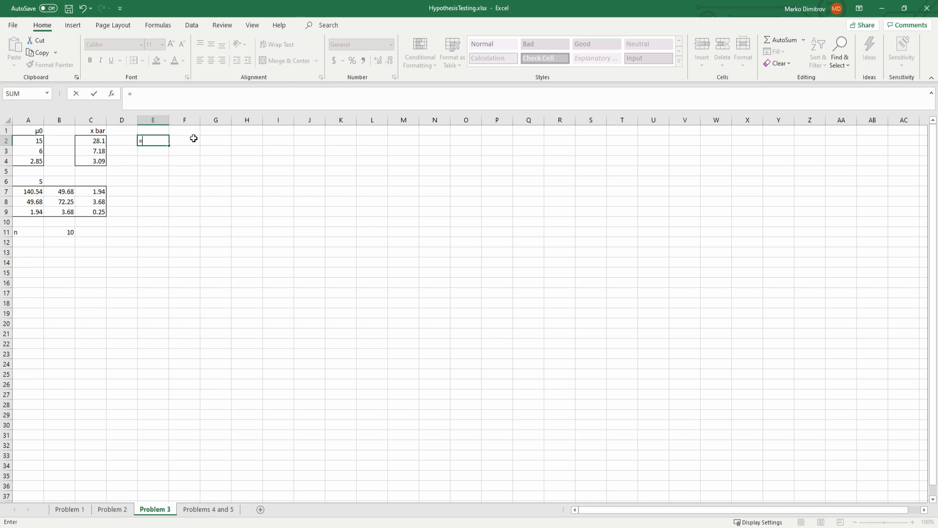
click(97, 141)
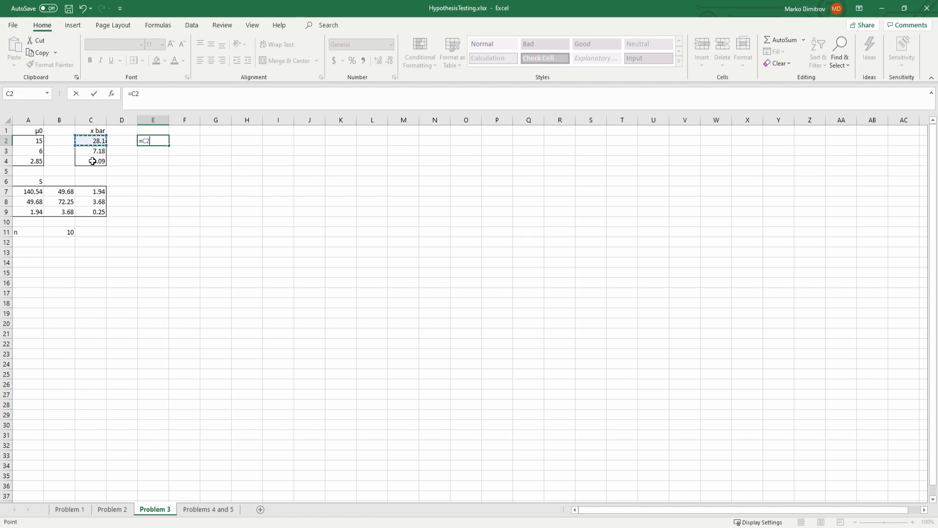
key(Escape)
Step: Calculate the difference between x bar and µ0 in E2:E4 with the array formula =C2:C4-A2:A4
drag(167, 142, 153, 158)
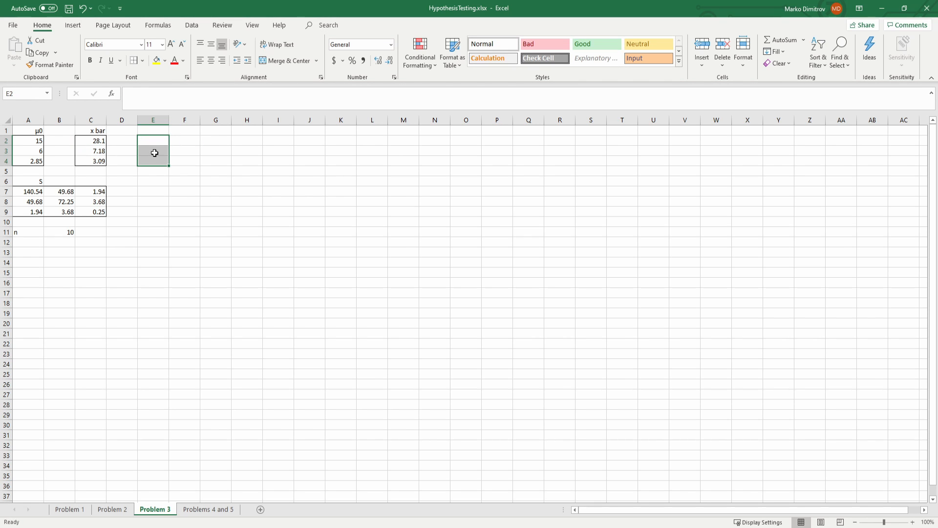
text(=)
drag(102, 141, 96, 161)
text(-)
drag(37, 142, 36, 157)
key(ctrl+shift+Return)
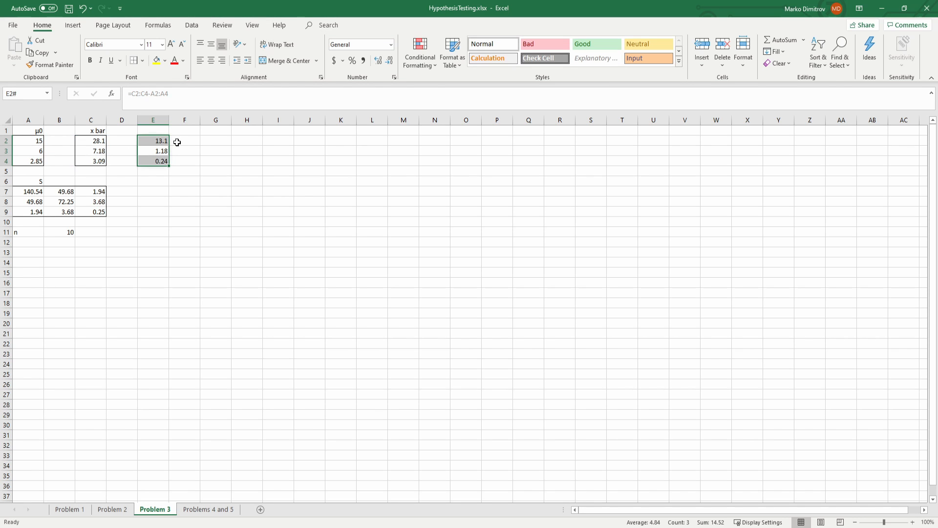
Step: Transpose the difference vector into G2:I2 with the array formula =TRANSPOSE(E2:E4)
click(186, 141)
drag(162, 141, 161, 162)
drag(203, 139, 264, 140)
text(=TRANSPOSE()
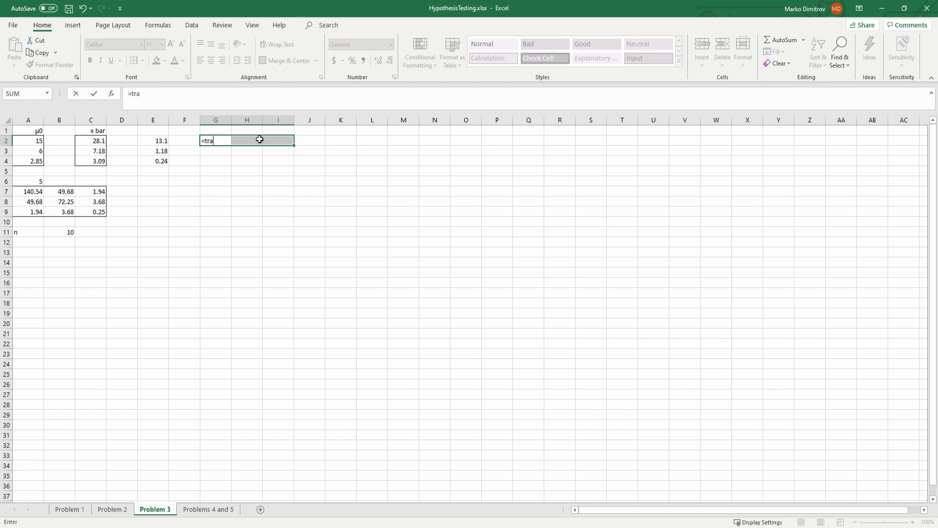
drag(159, 143, 159, 158)
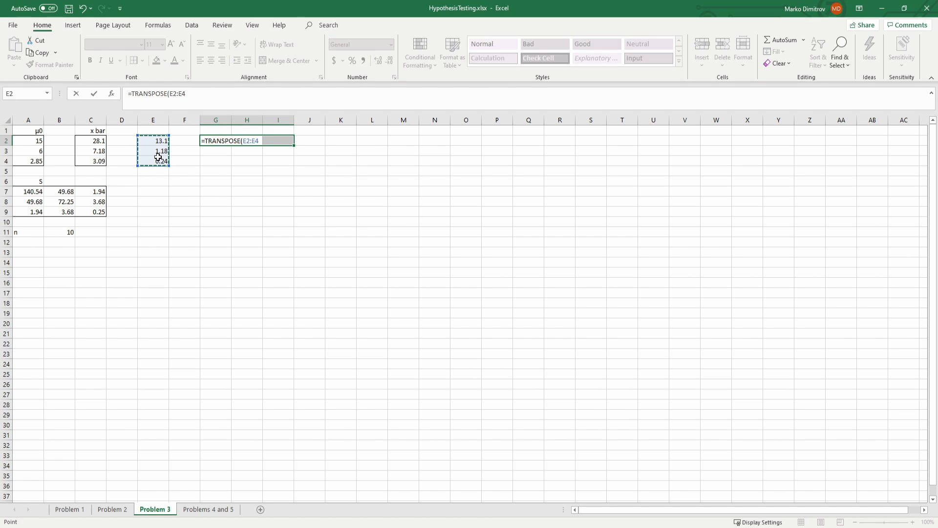
key(ctrl+shift+Return)
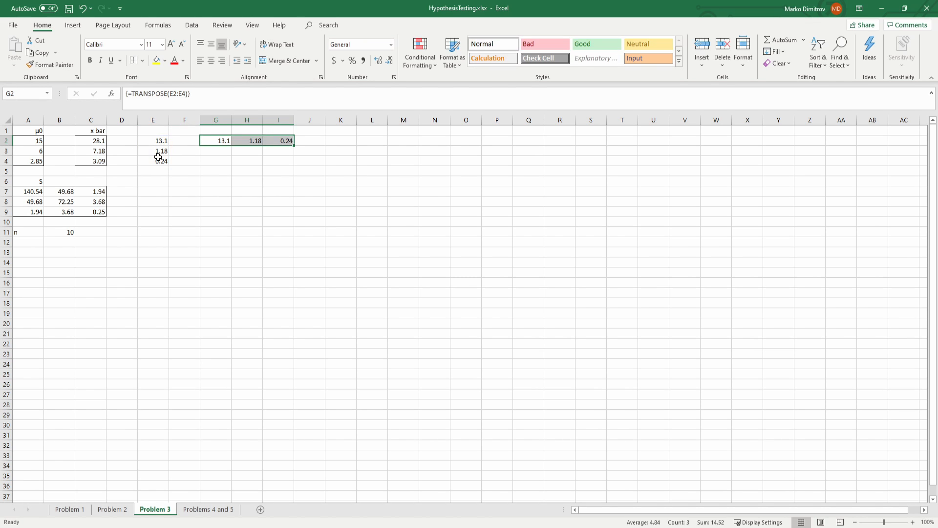
Step: Compute the inverse of covariance matrix S in E7:G9 with the array formula =MINVERSE(A7:C9)
click(162, 195)
drag(161, 197, 218, 207)
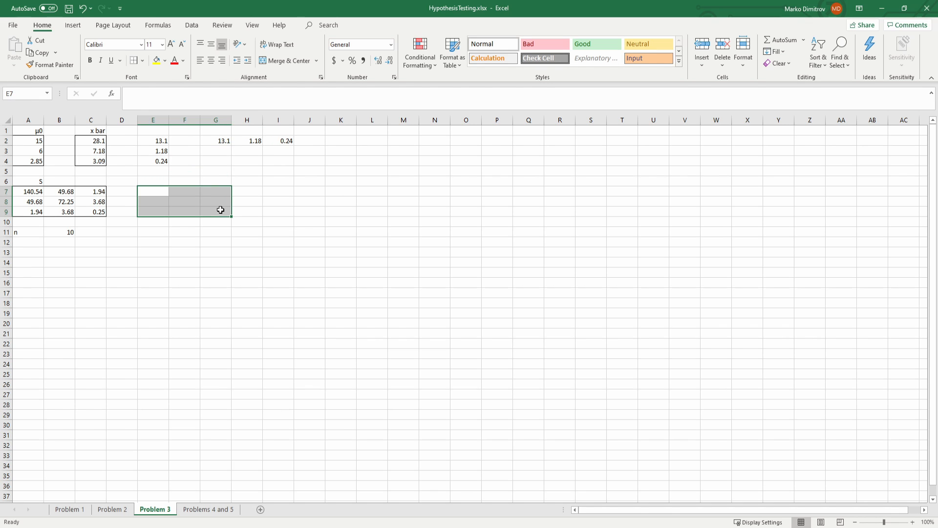
text(=m)
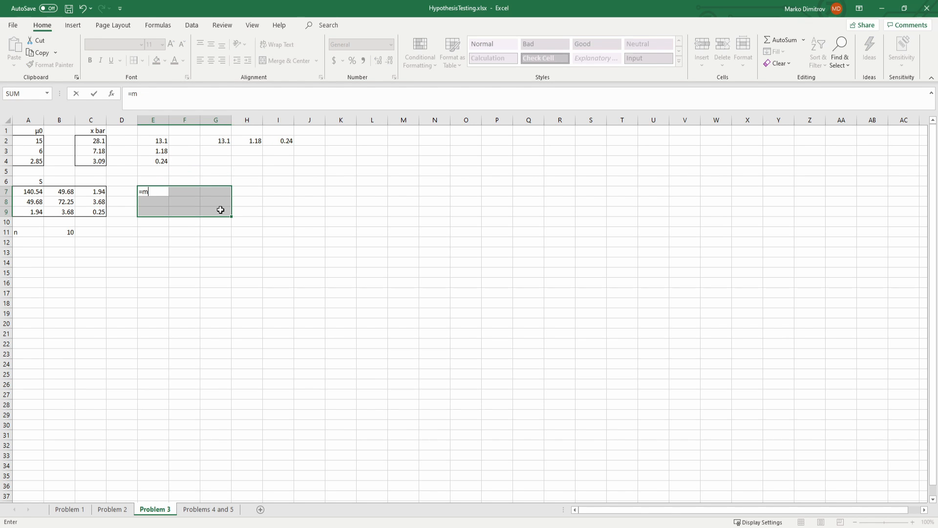
text(inve)
key(Tab)
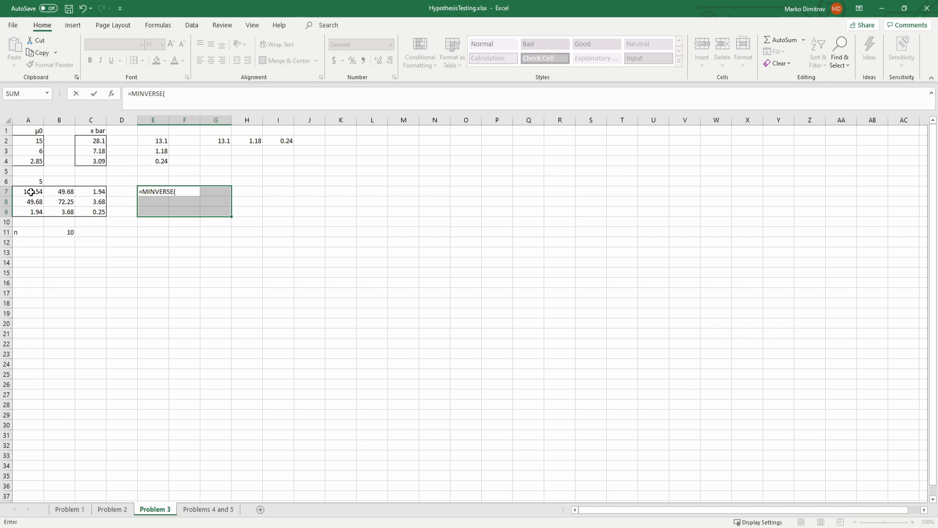
drag(31, 192, 80, 209)
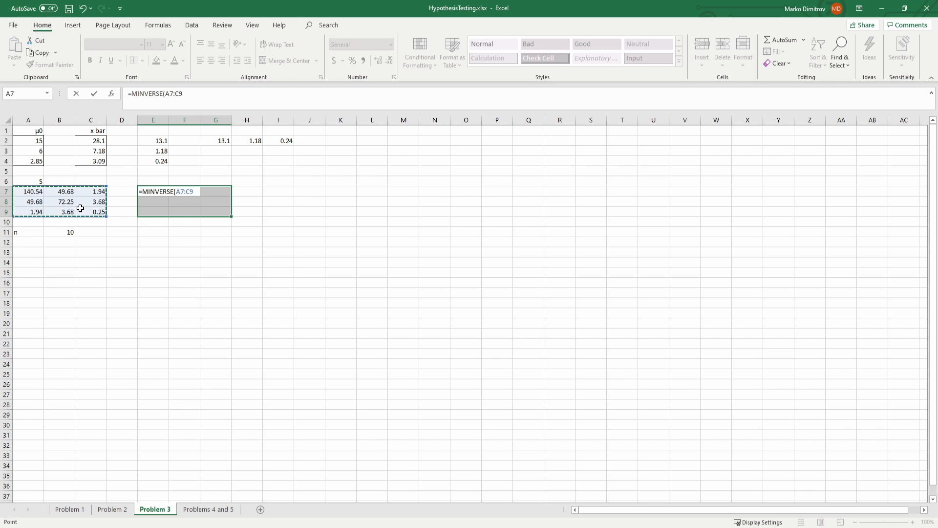
key(ctrl+shift+Return)
Step: Label cell J6 as T2
click(323, 183)
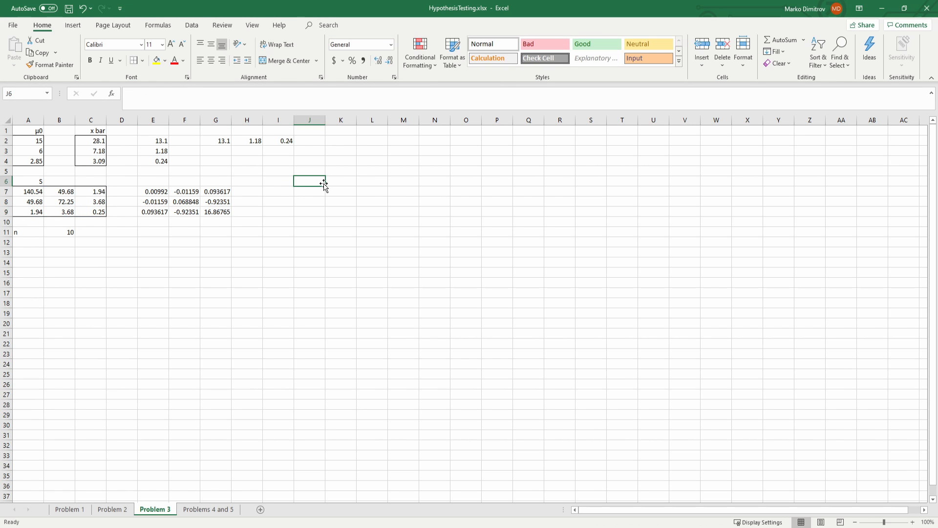
text(T2)
key(Return)
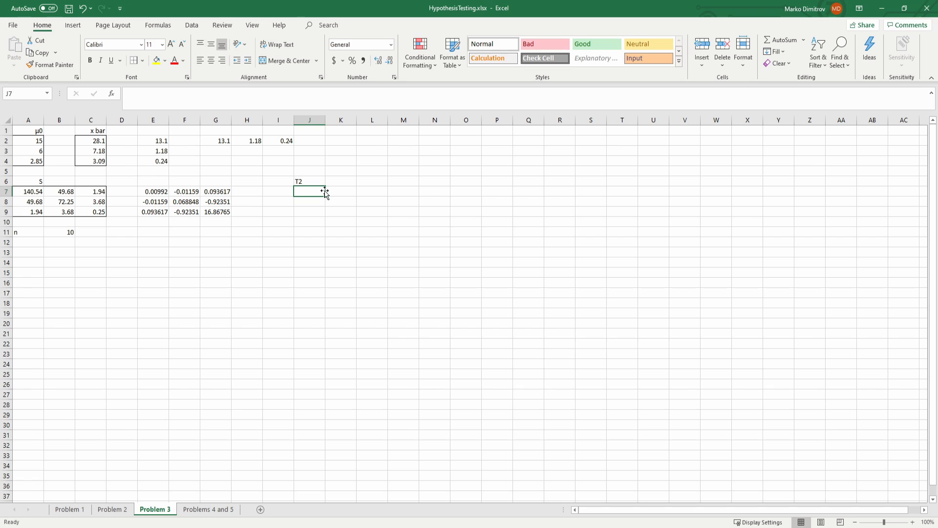
Step: Compute T2 in J7 with nested MMULT over G2:I2, the inverse matrix E7:G9 and the difference vector E2#, multiplied by the sample size n
text(=mm)
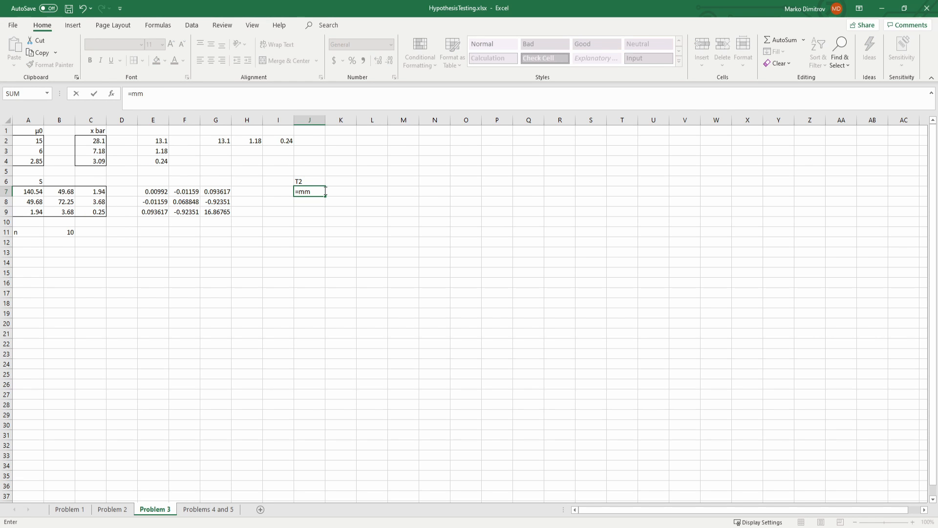
key(Tab)
text(mm)
key(Tab)
drag(223, 141, 270, 140)
text(),)
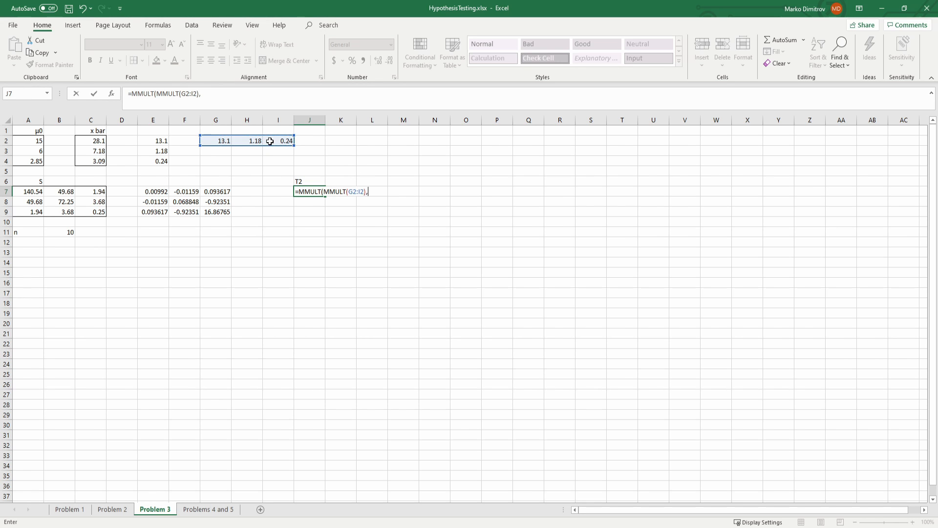
drag(156, 191, 212, 211)
text(),)
drag(151, 161, 155, 141)
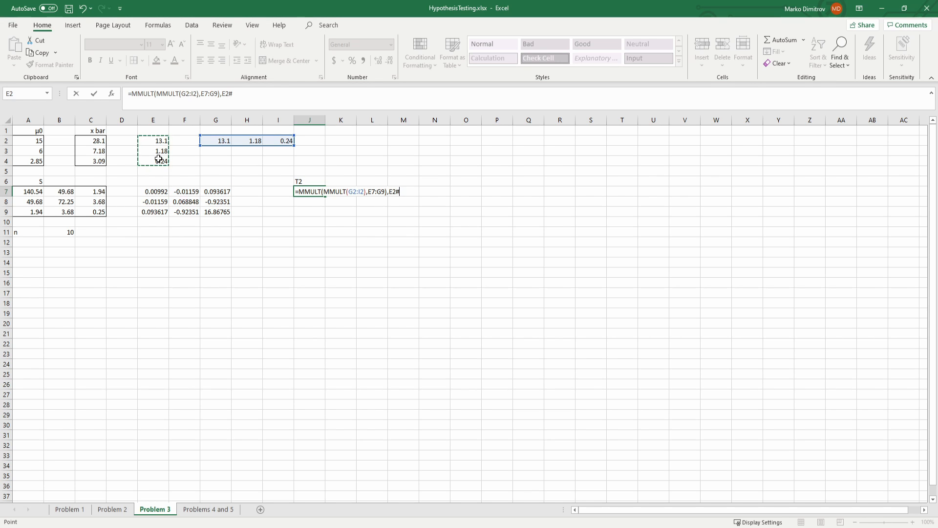
key(ctrl+shift+Return)
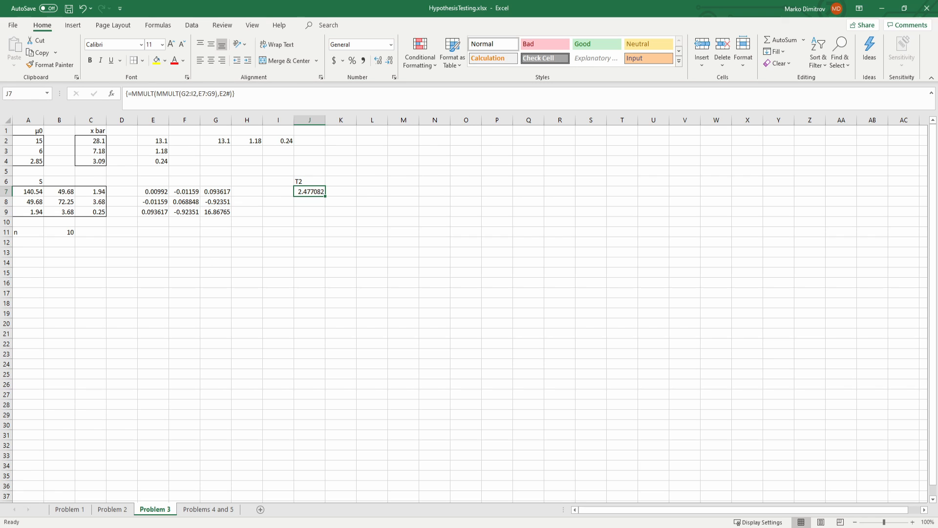
click(257, 103)
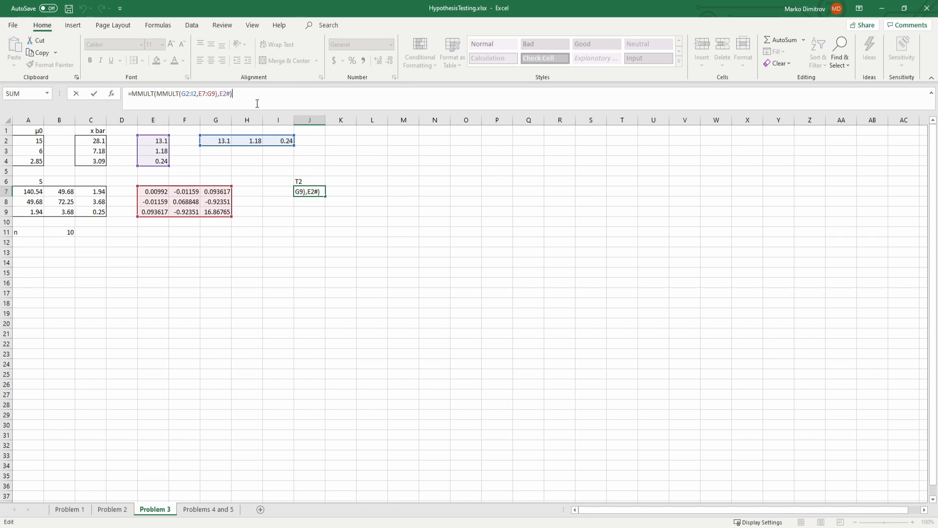
key(Return)
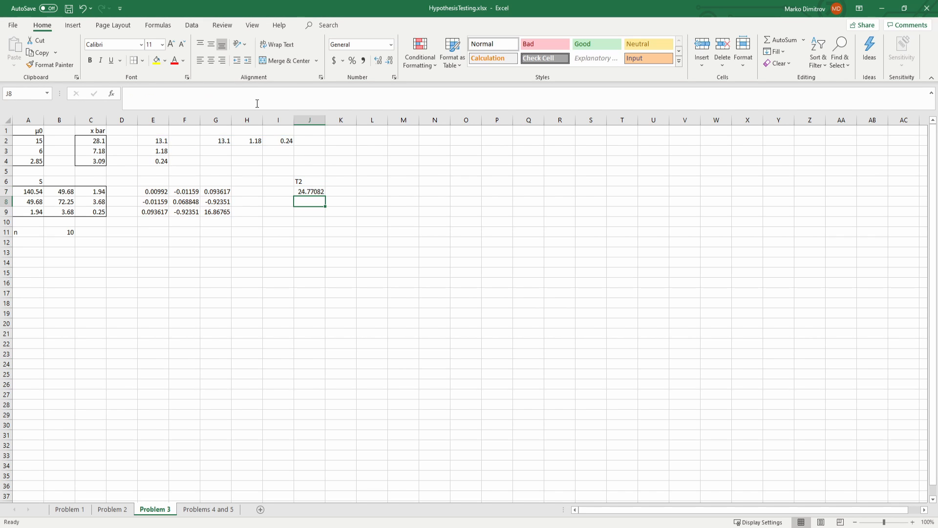
Step: Save the workbook and label cell L6 as F
key(ctrl+s)
key(Up)
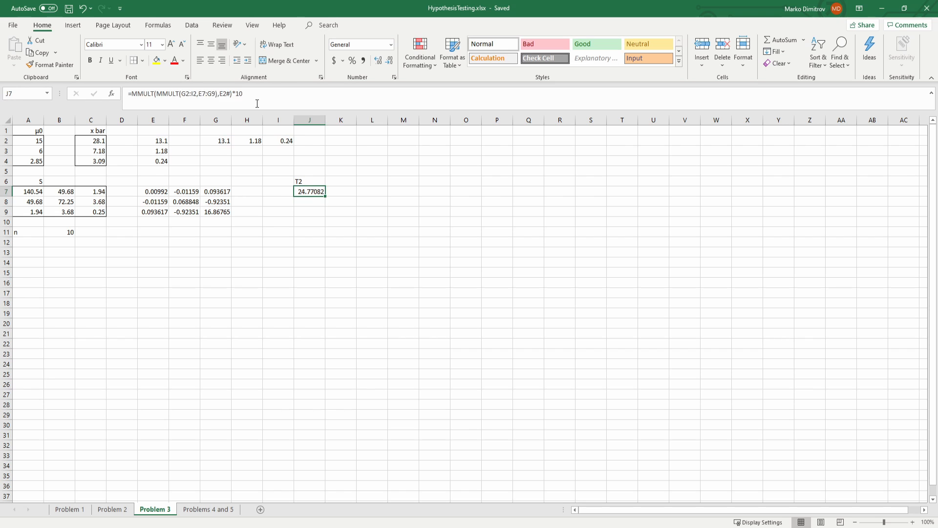
key(Right)
key(Right)
key(Up)
text(F)
key(Return)
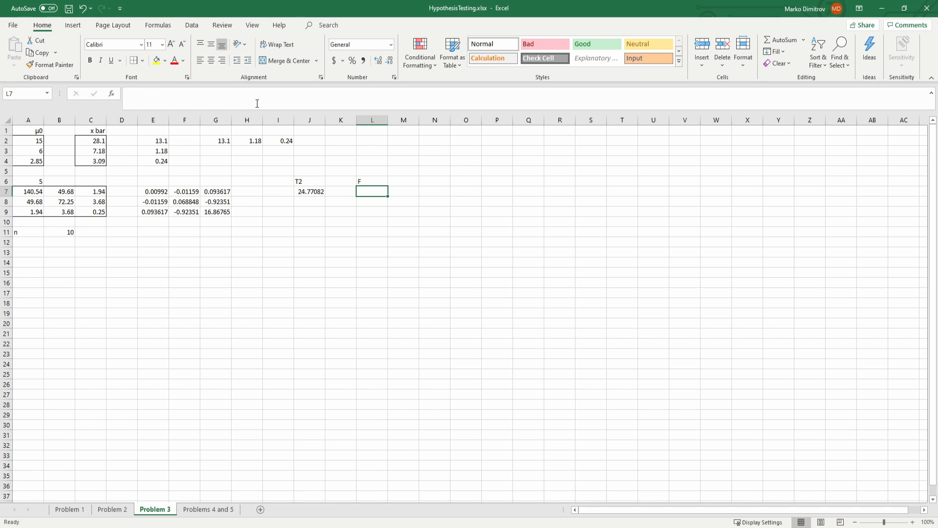
Step: Enter the F scaling factor (n-p)/((n-1)p) in L7 with the formula =(10-3)/((10-1)*3)
text(=)
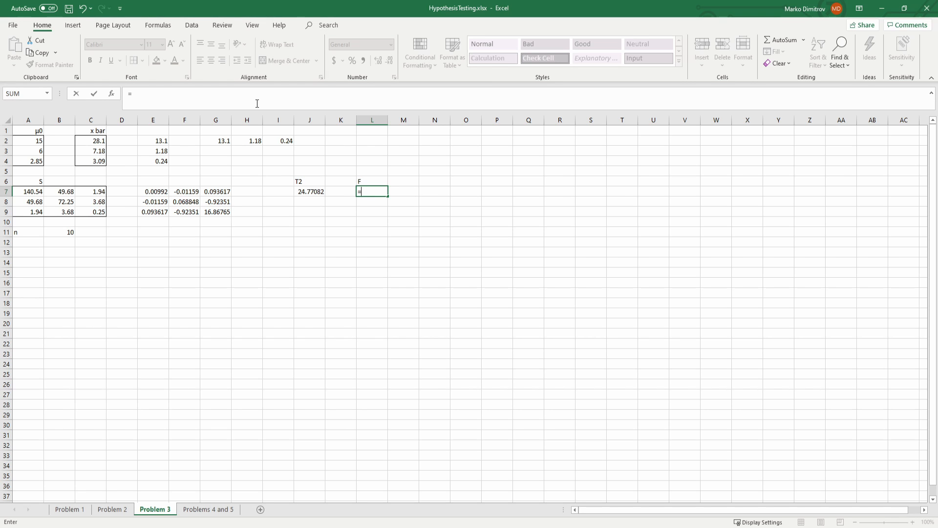
text((10-3)/)
text((10-1)
key(BackSpace)
key(BackSpace)
key(BackSpace)
key(BackSpace)
text((10-9)
text()*)
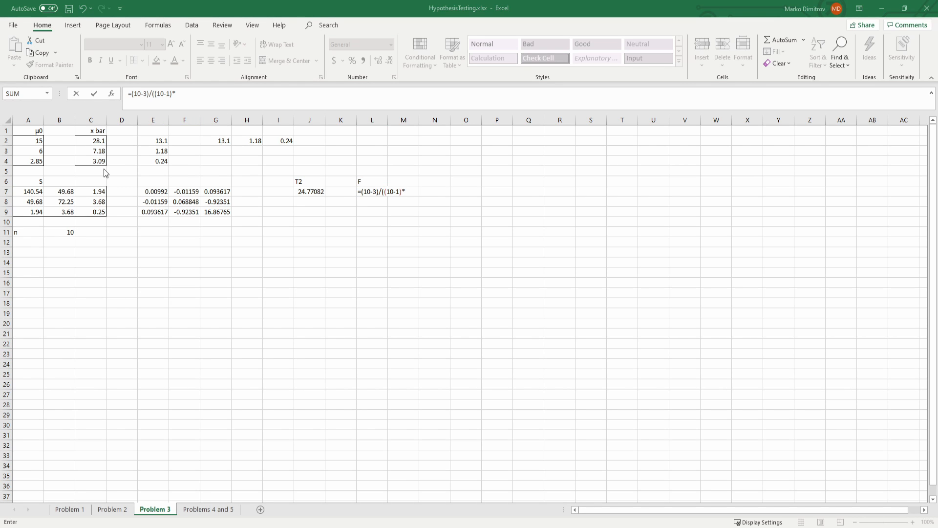
click(182, 104)
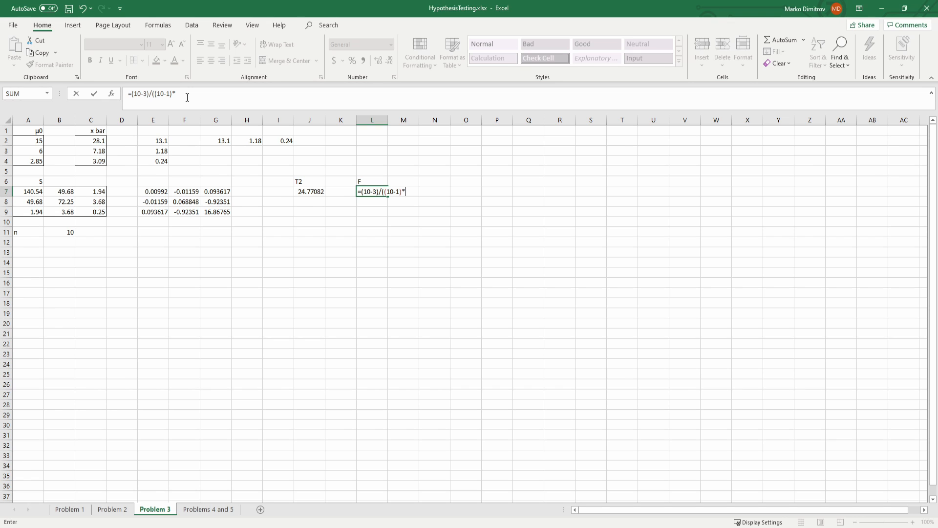
text(3))
key(Return)
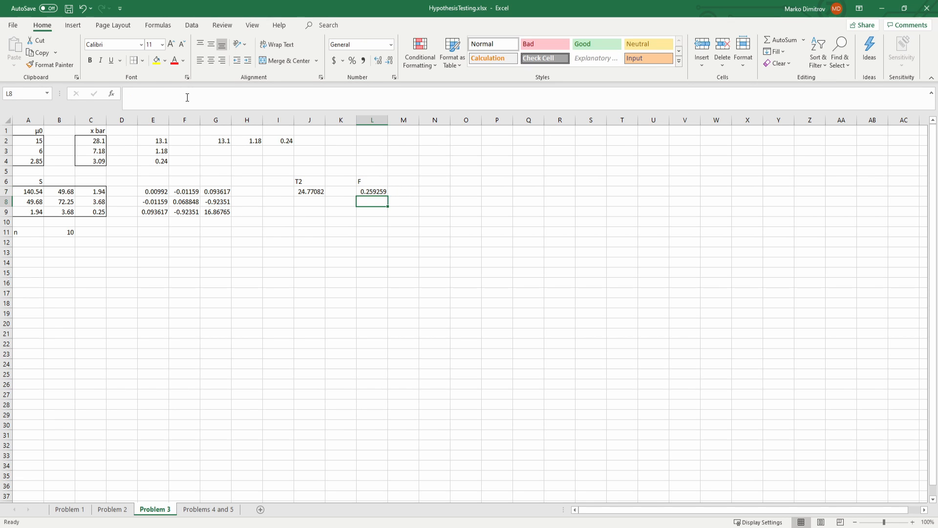
Step: Complete the F statistic in L7 by multiplying its factor by T2 in J7, and save the workbook
key(Up)
click(187, 98)
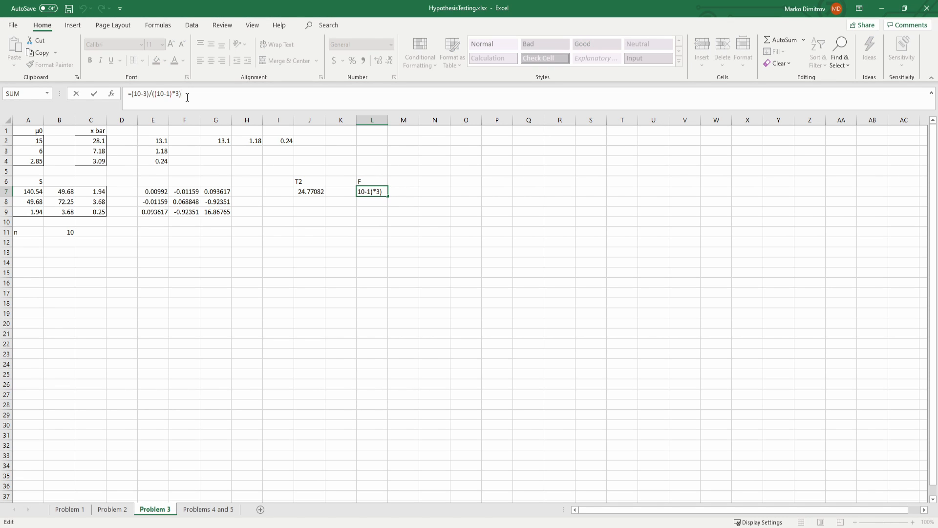
text(*)
click(317, 191)
key(Return)
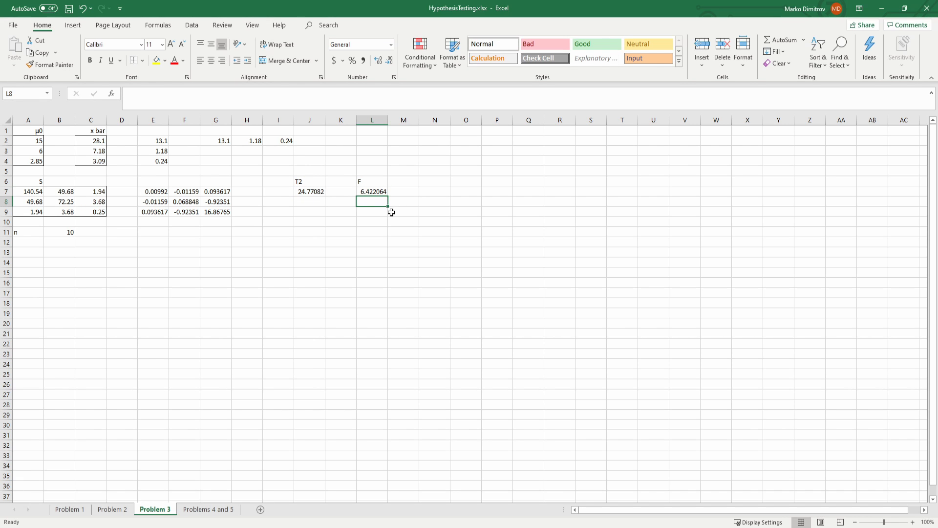
key(ctrl+s)
Step: Label cell M4 as alpha, enter the significance level 0.05 in N4, and save the workbook
click(373, 192)
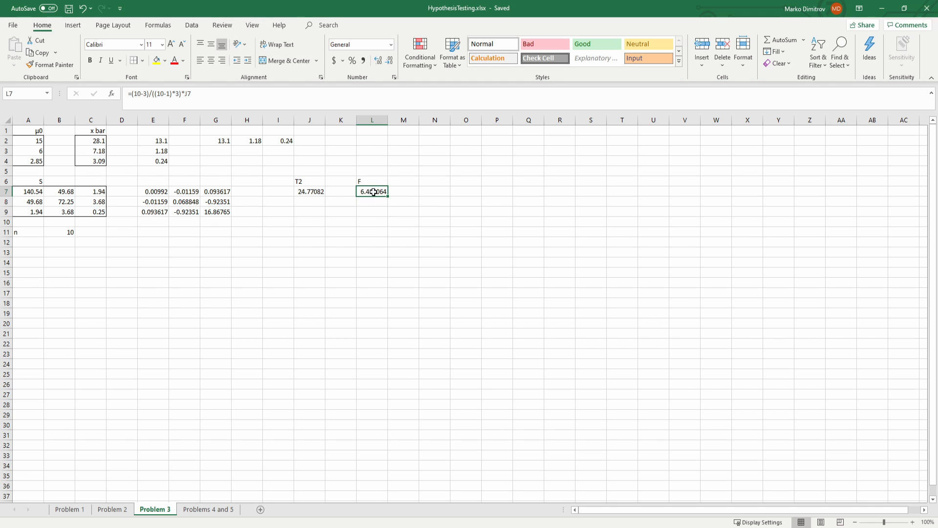
click(420, 180)
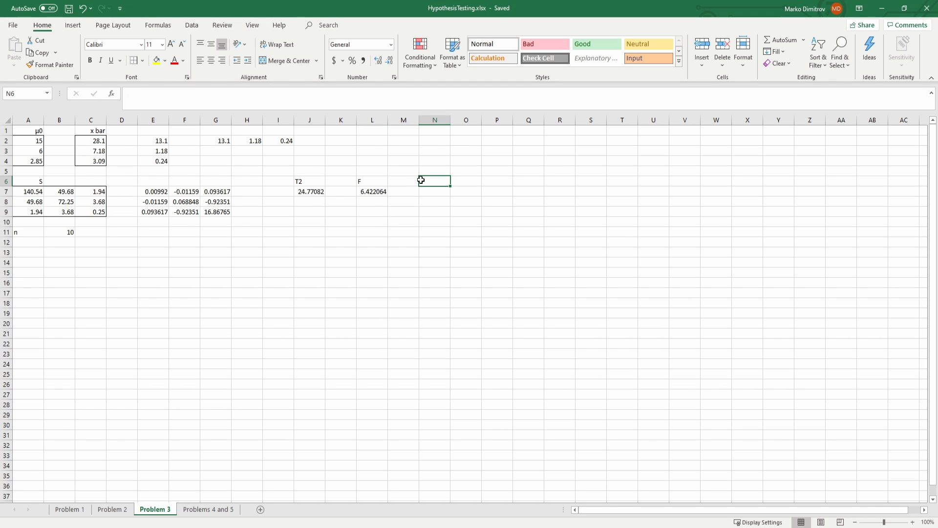
click(371, 196)
click(428, 181)
click(414, 154)
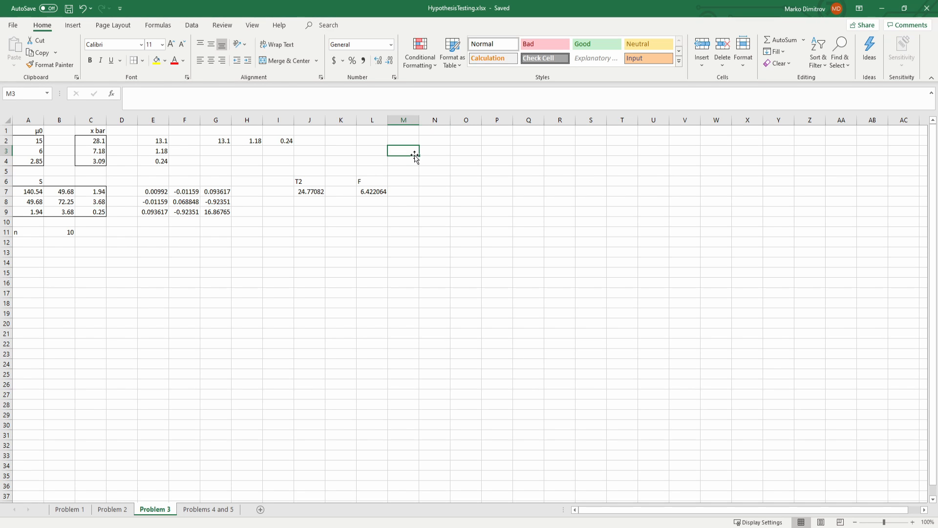
key(Down)
text(alp)
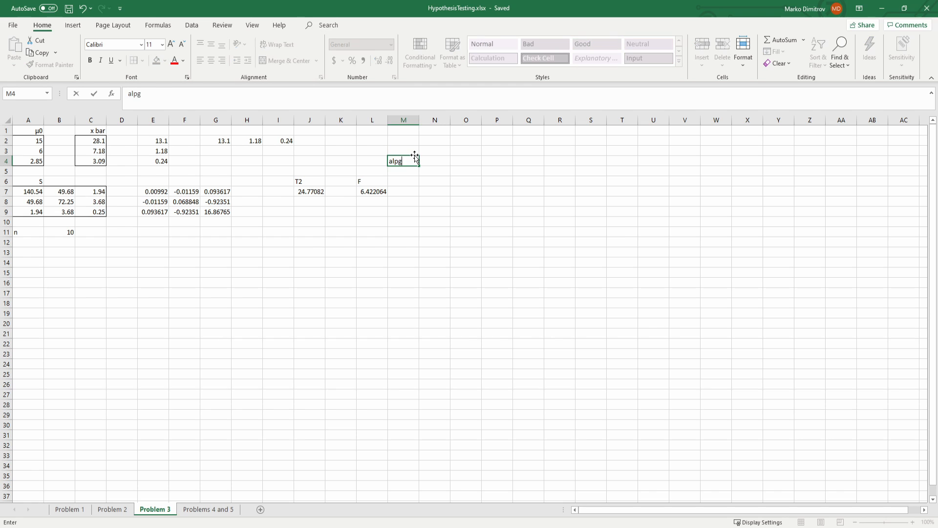
text(ha)
key(Tab)
text(0.05)
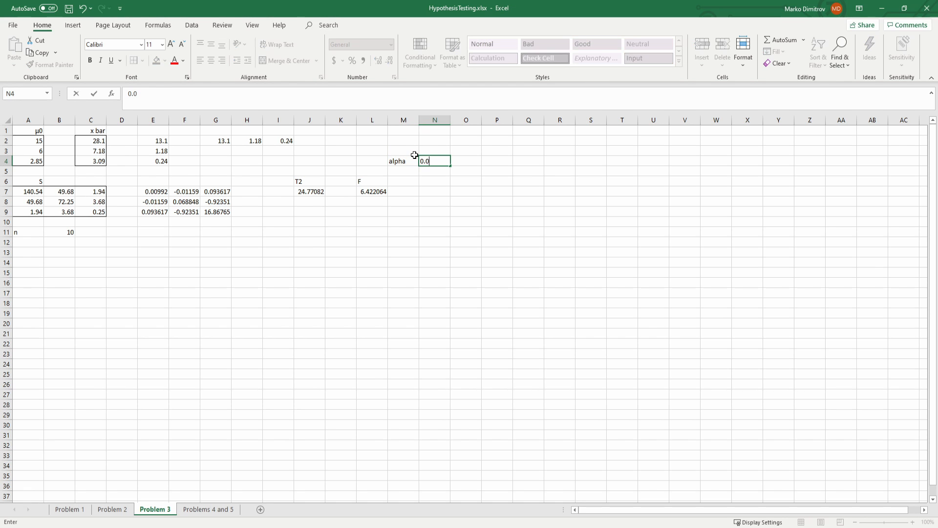
key(Tab)
key(Down)
key(Down)
key(ctrl+s)
Step: Label cell N6 as F_3,7 for the critical value
key(Left)
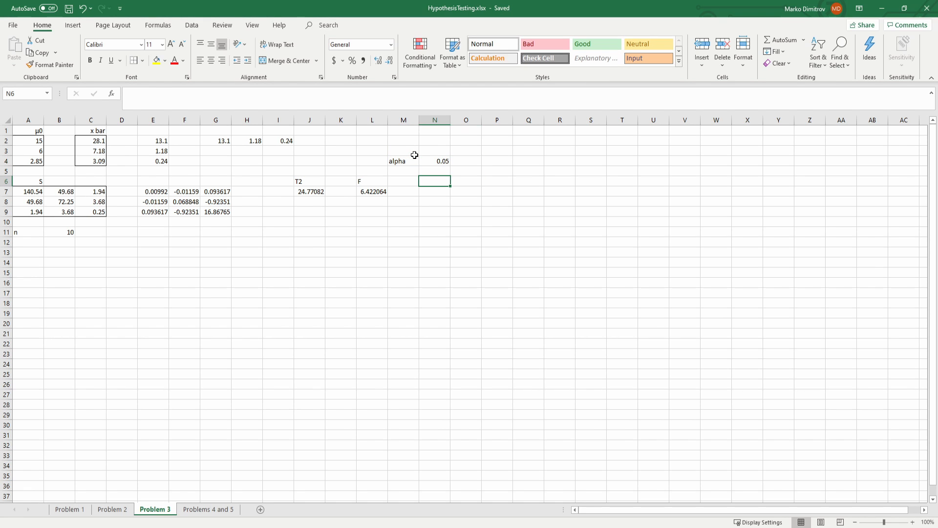
text(=)
key(BackSpace)
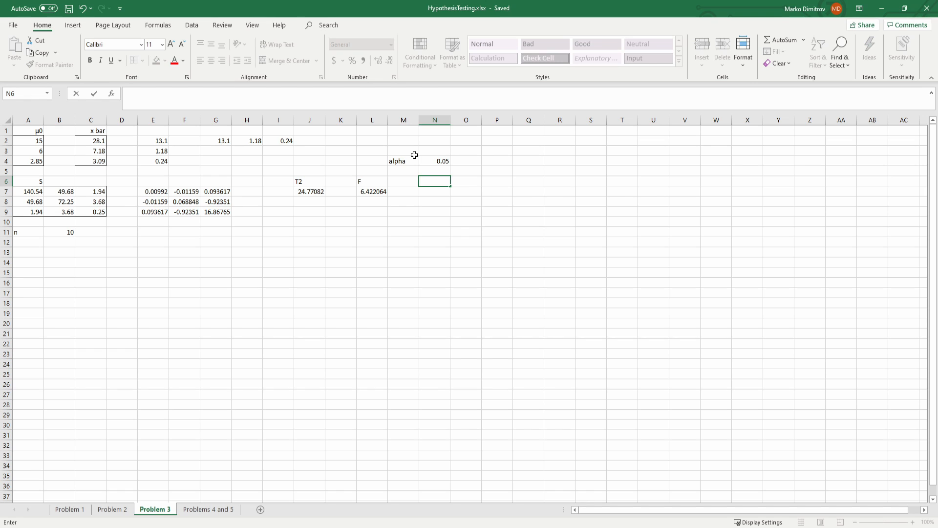
text(f)
key(BackSpace)
text(F_3,7)
key(Return)
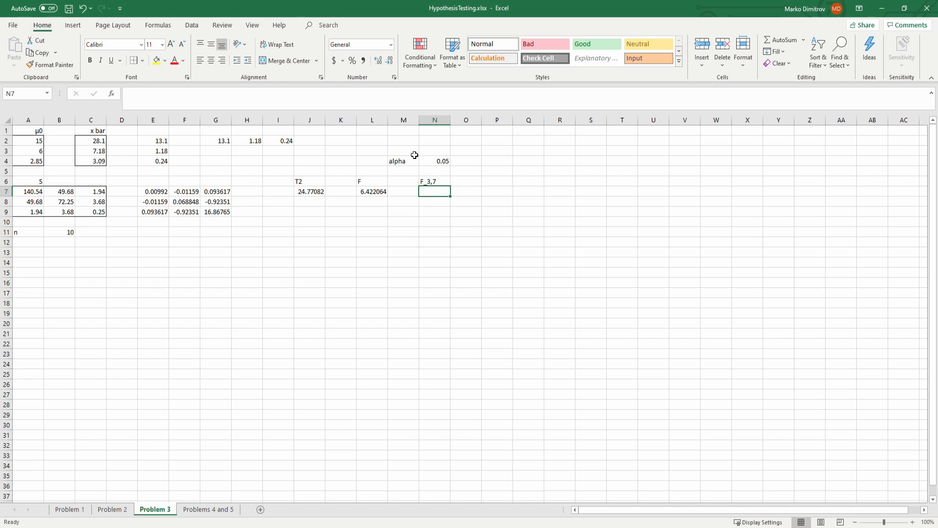
Step: Compute the critical F value in N7 with the formula =F.INV.RT(0.05,3,7)
text(=)
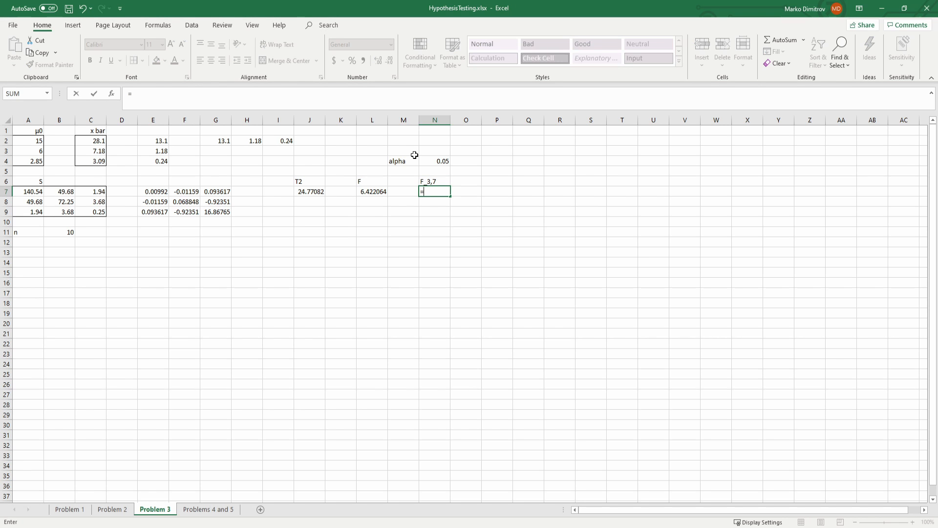
text(f.)
key(Tab)
text(0.05,3,7))
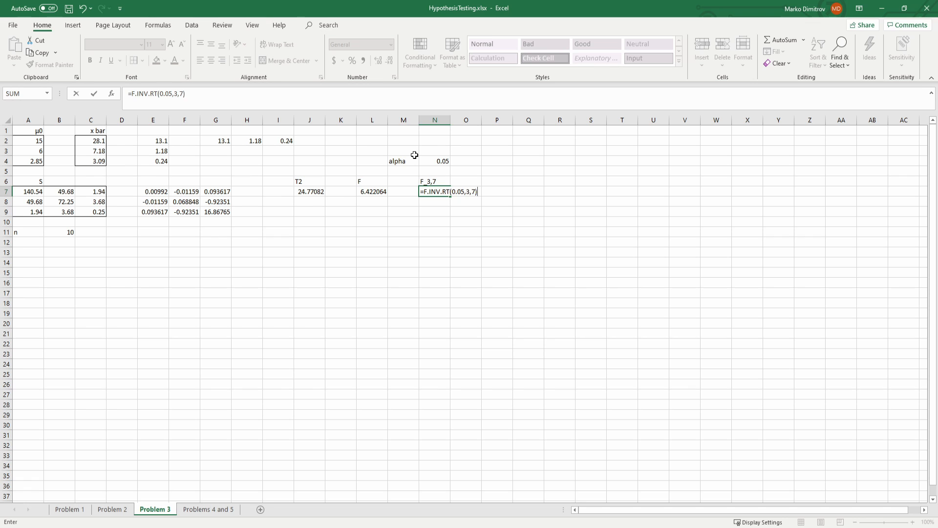
key(Up)
key(Down)
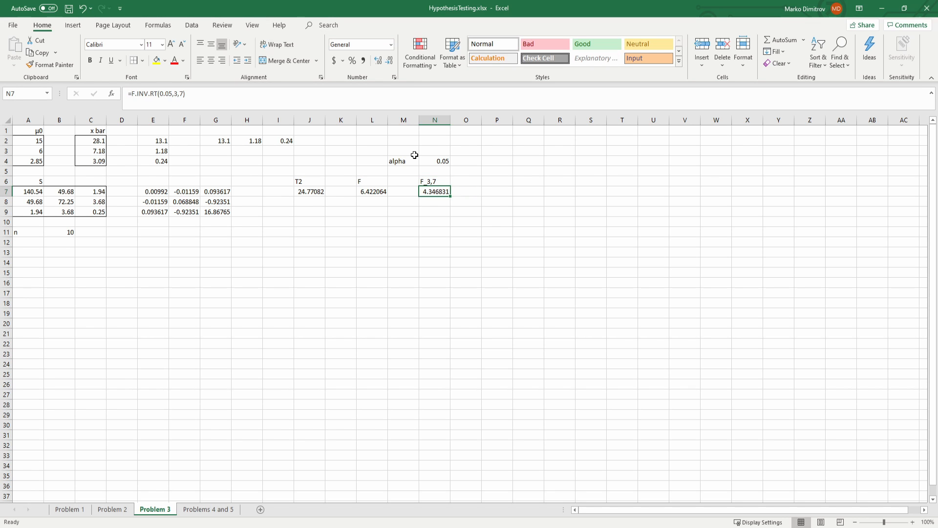
Step: Enter the comparison sign > in M7 between the F statistic and the critical value, and save the workbook
key(Left)
key(Left)
key(Right)
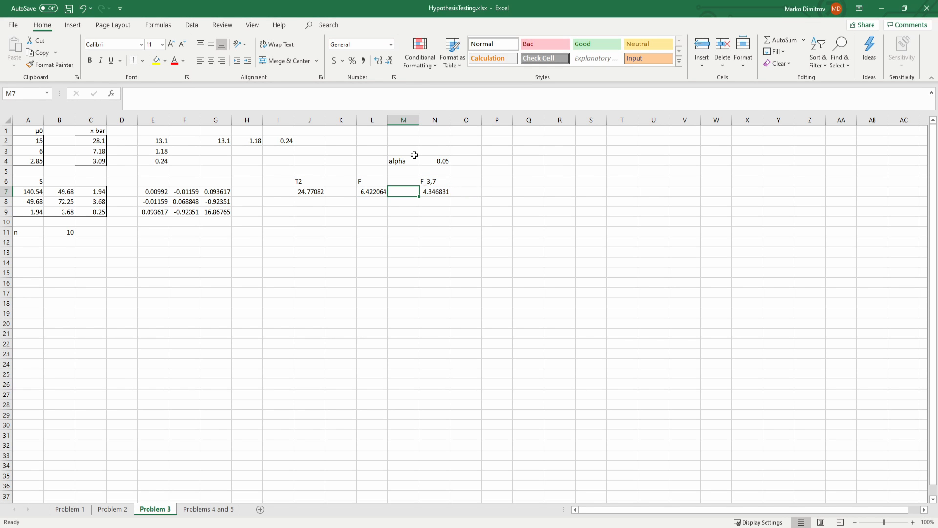
text(>)
key(Return)
key(Down)
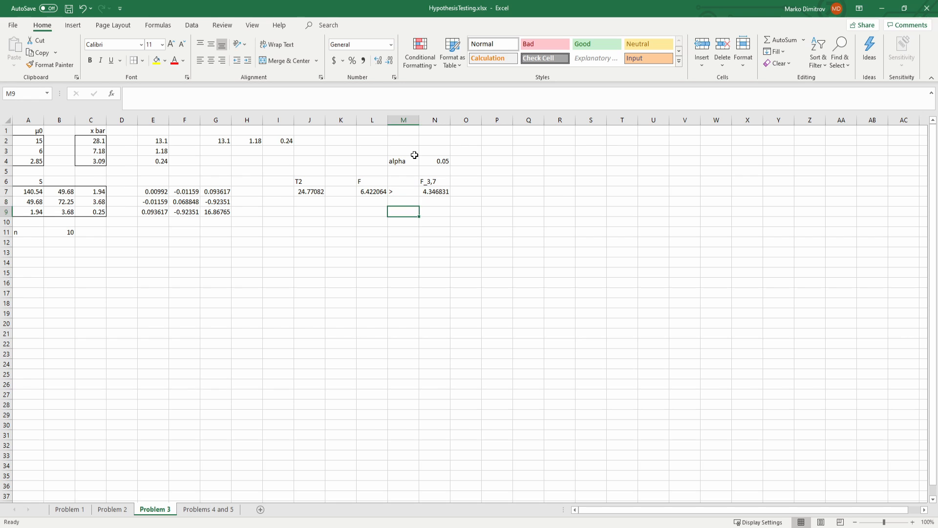
key(Up)
key(Up)
key(Left)
key(ctrl+s)
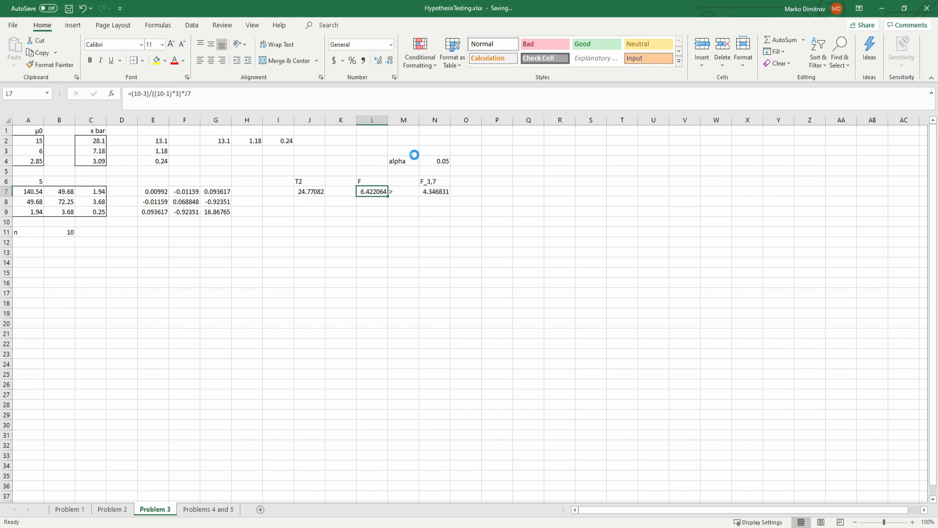
Step: Compare the F statistic in L7 with the critical value F_3,7 in N7 to judge the null hypothesis
key(Right)
key(Right)
key(Right)
key(Left)
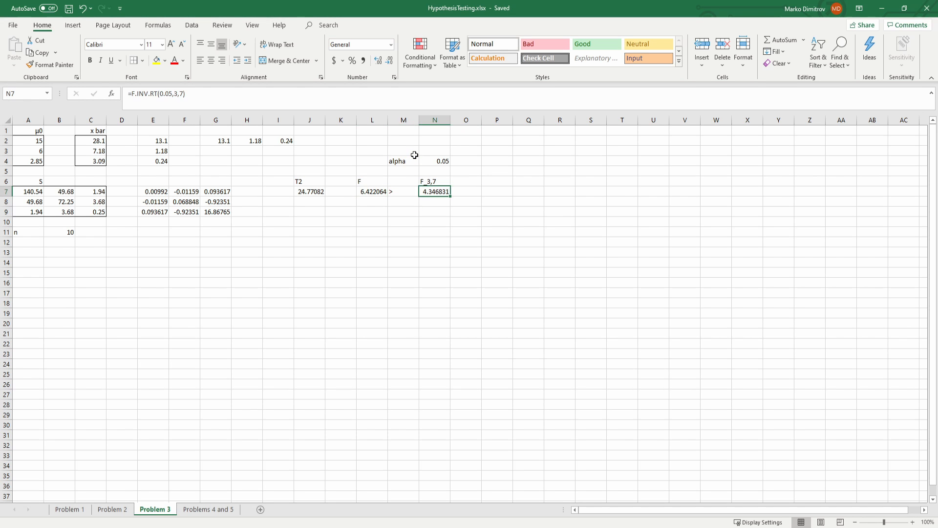
key(Left)
key(Left)
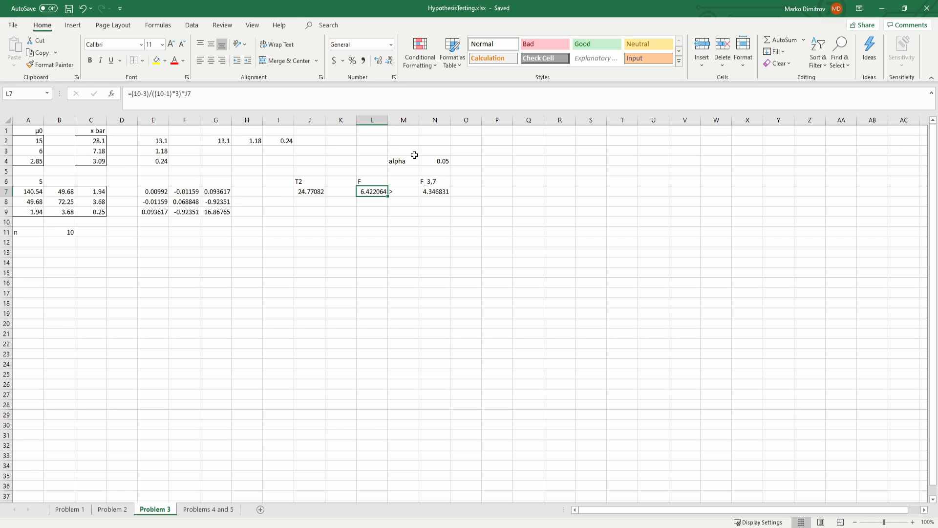
click(389, 214)
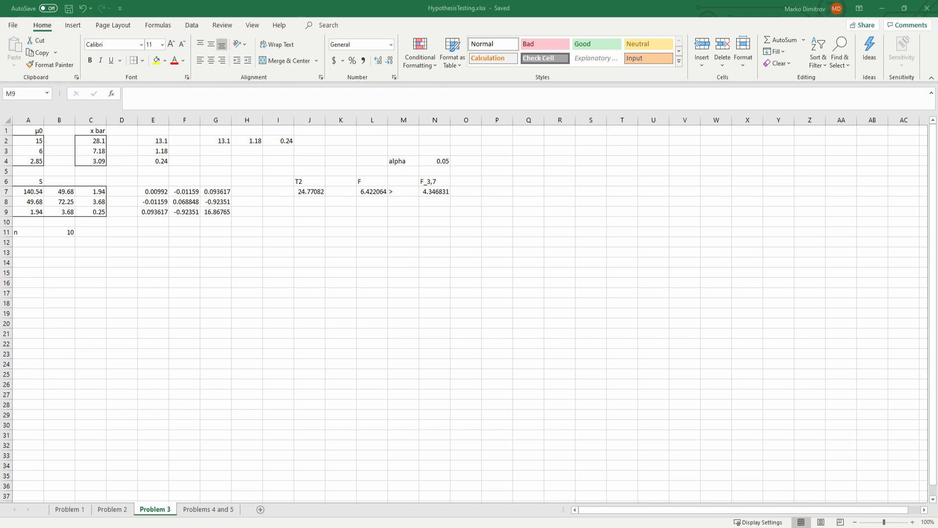
click(273, 214)
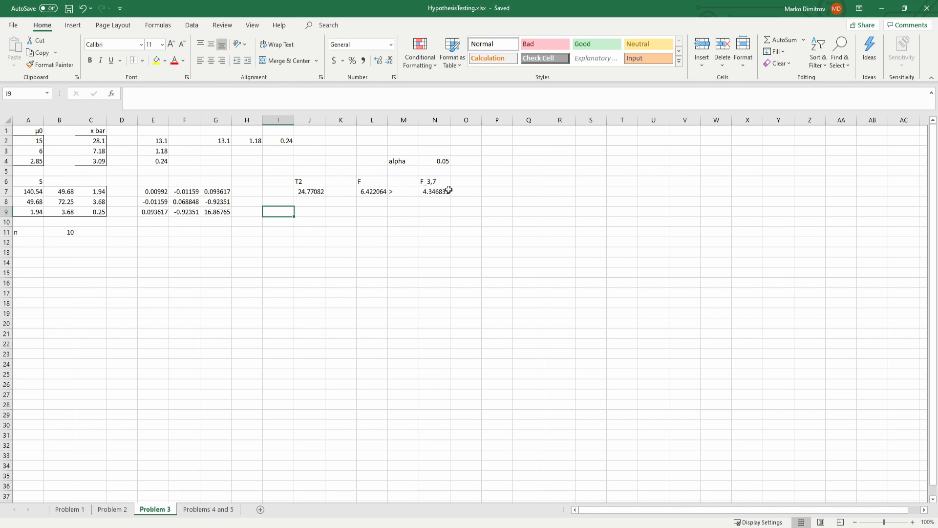
click(432, 182)
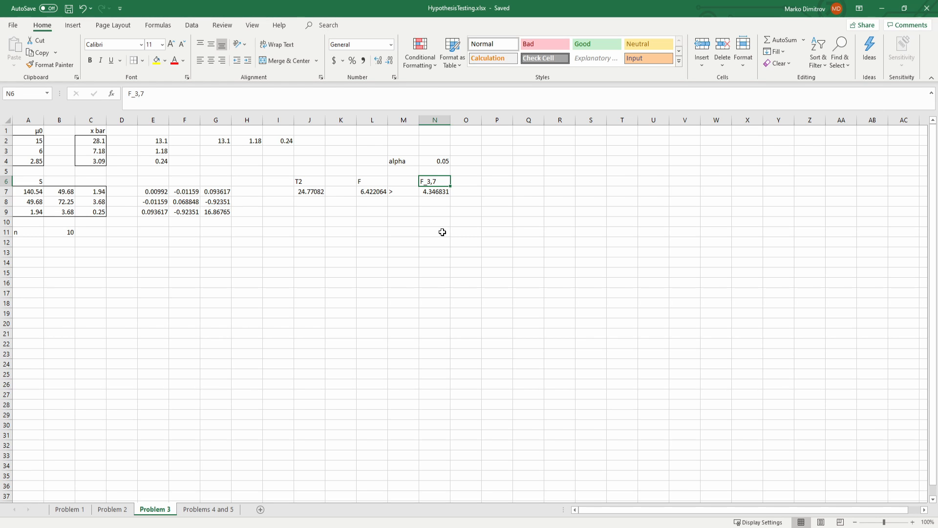
click(441, 189)
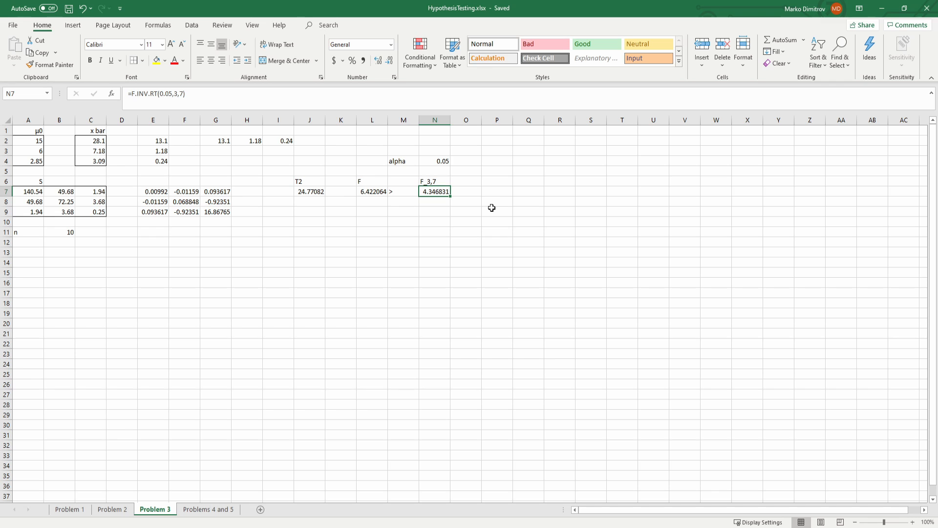
key(Up)
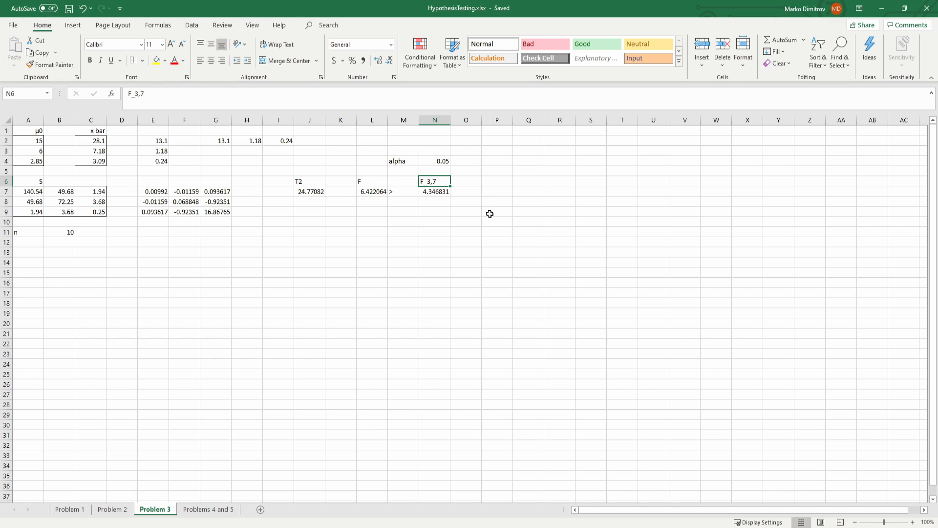
key(Down)
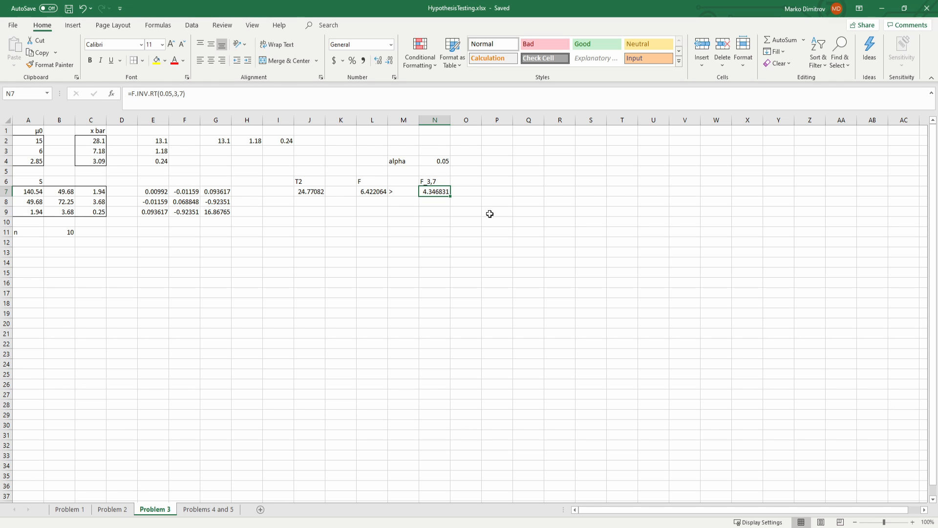
key(Left)
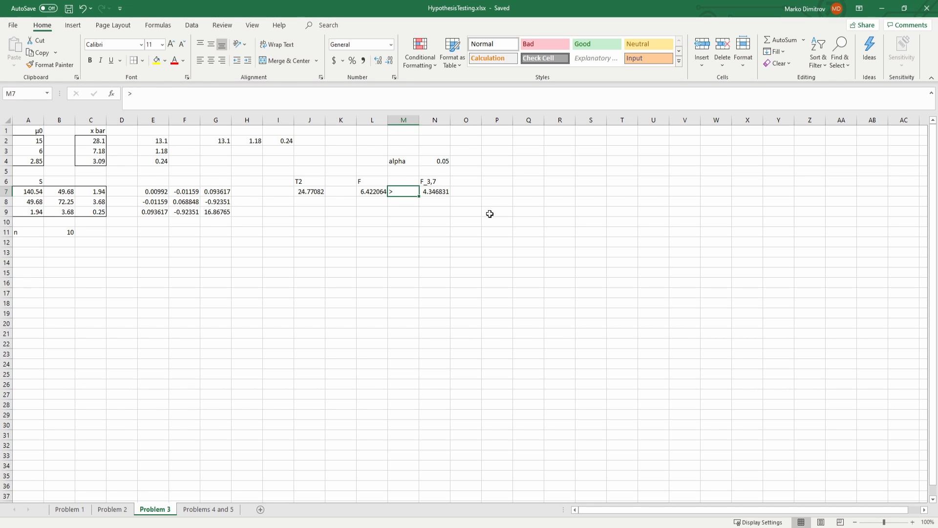
key(Left)
key(Right)
key(Right)
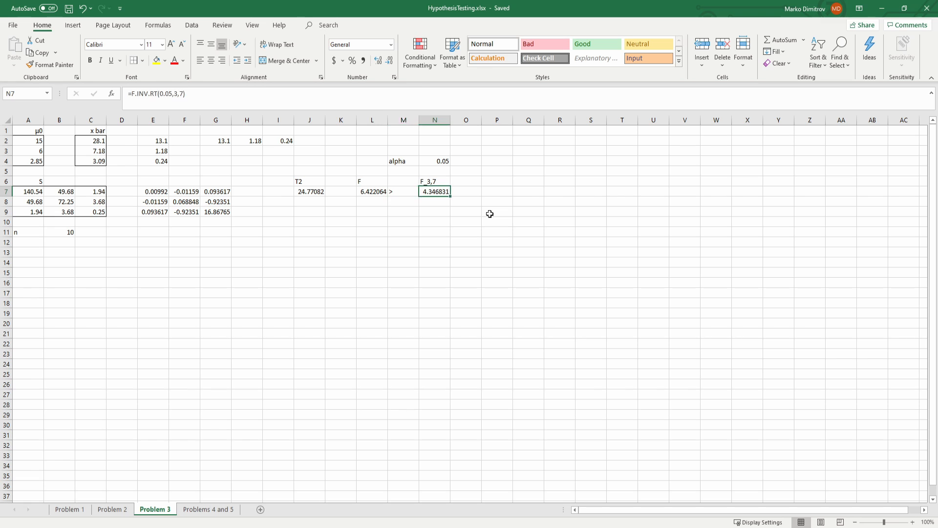
key(Left)
key(Left)
key(Right)
key(Right)
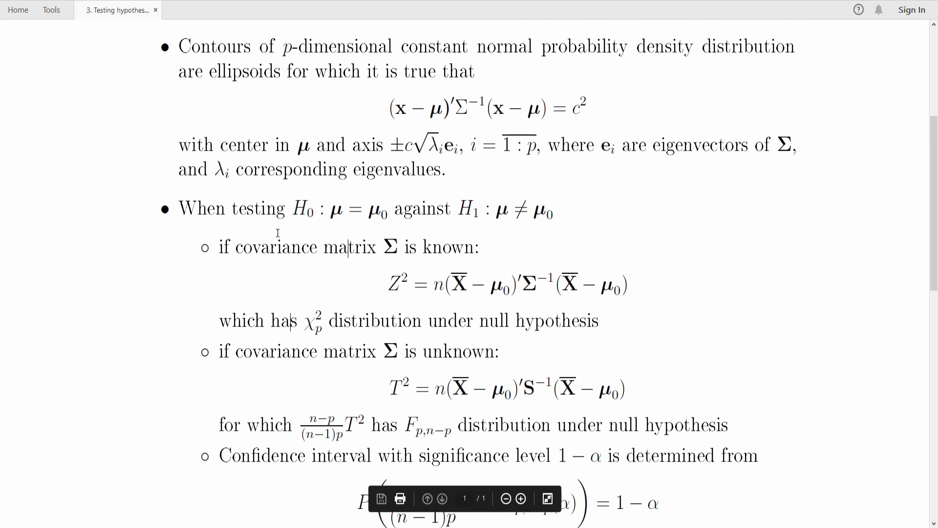
Step: Switch to the PDF theory notes and review the T2 statistic and its F distribution for an unknown covariance matrix
scroll(313, 215, down, 7)
scroll(367, 209, up, 3)
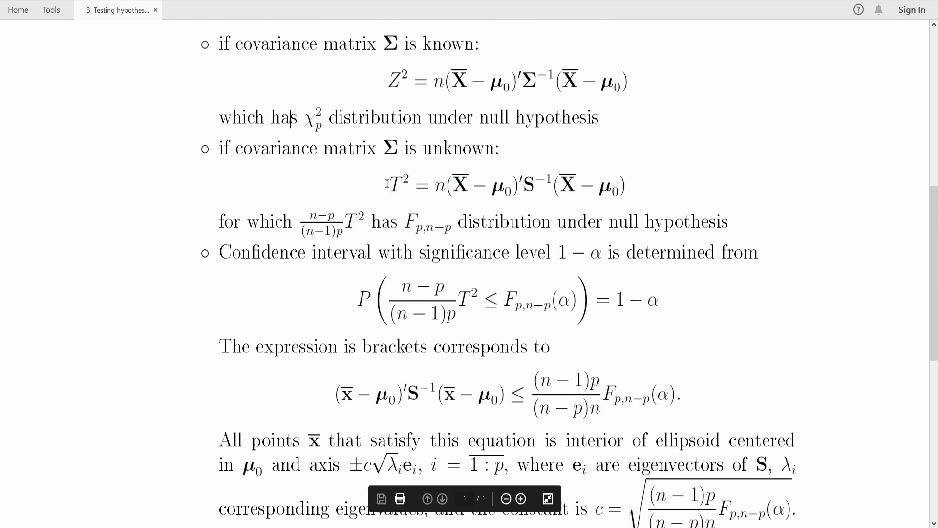
drag(390, 186, 415, 186)
click(337, 240)
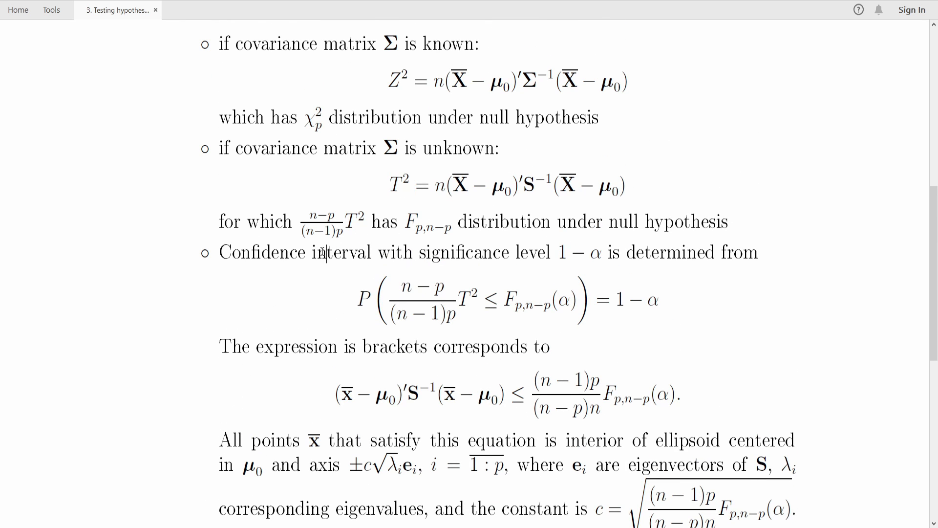
Step: Examine how the scaled T2 statistic and the F critical value define the confidence region probability 1 − α
drag(309, 214, 355, 229)
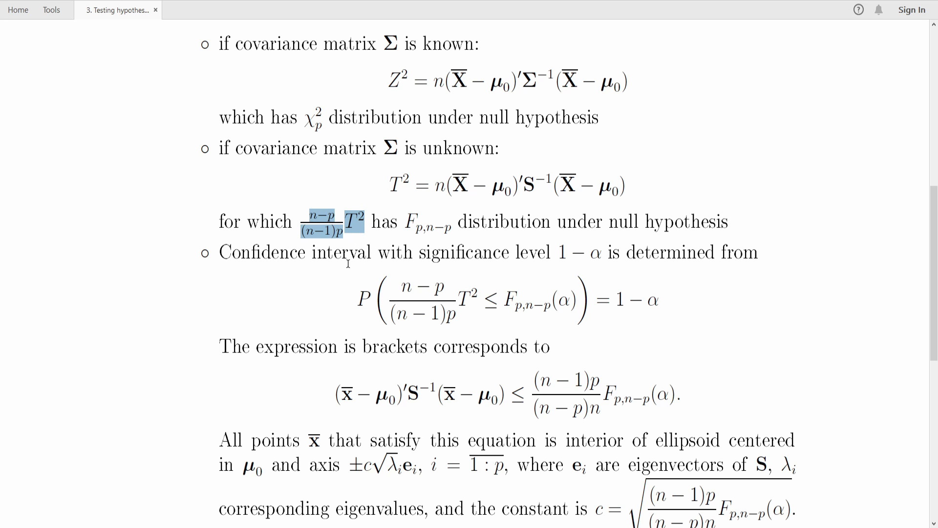
drag(477, 296, 397, 282)
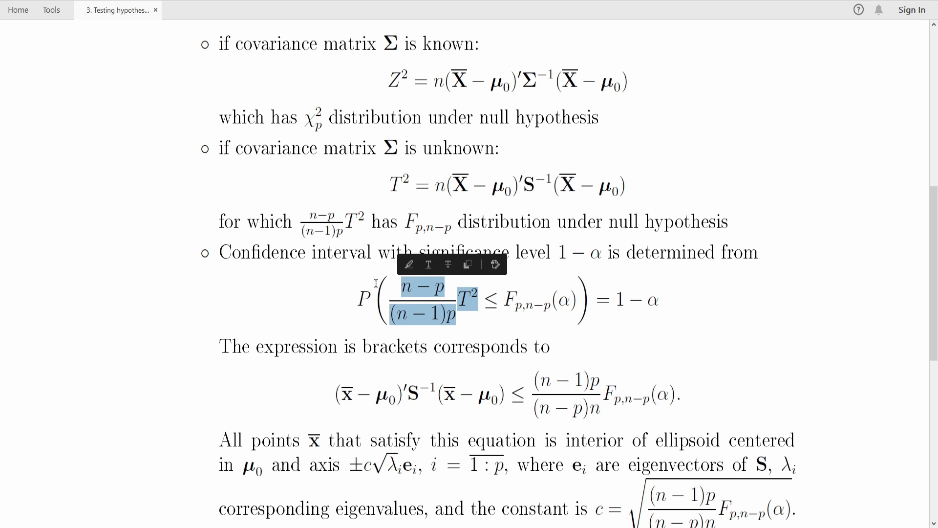
click(432, 310)
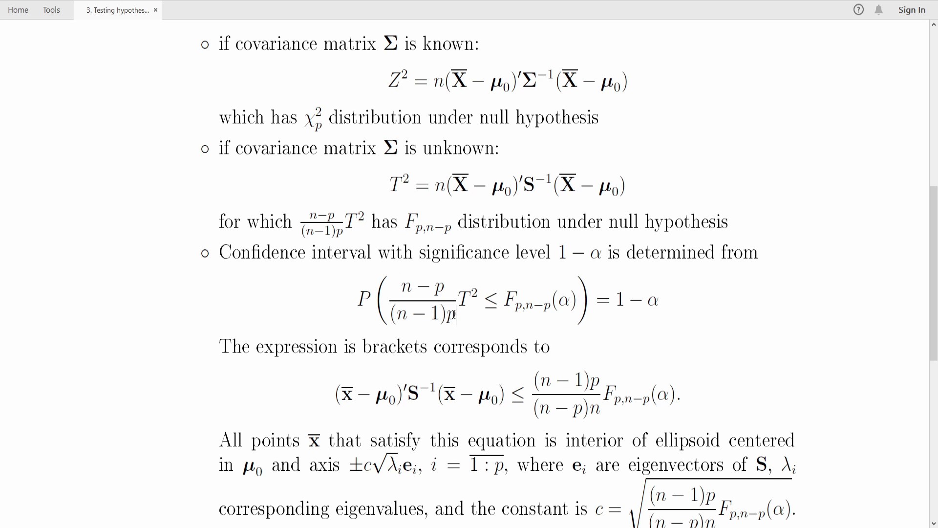
drag(450, 310, 660, 300)
click(619, 300)
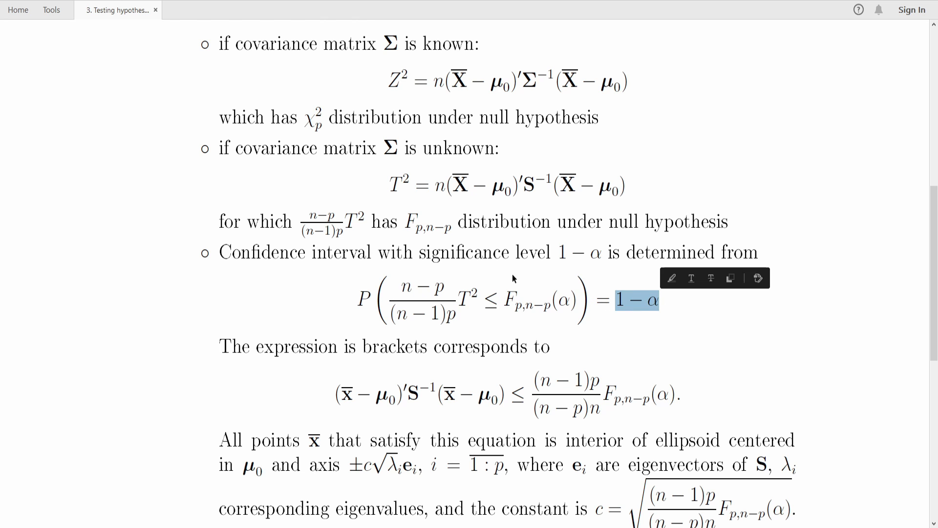
click(464, 254)
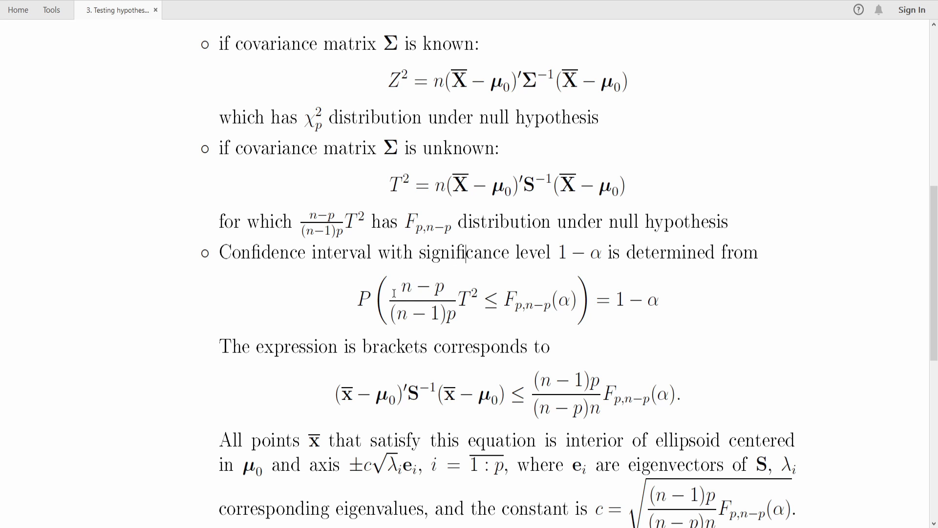
drag(397, 288, 461, 309)
click(427, 260)
drag(356, 289, 671, 296)
click(471, 259)
Step: Compare the bracketed F inequality with its equivalent quadratic form in the sample mean, μ0 and the inverse of S
scroll(384, 383, down, 1)
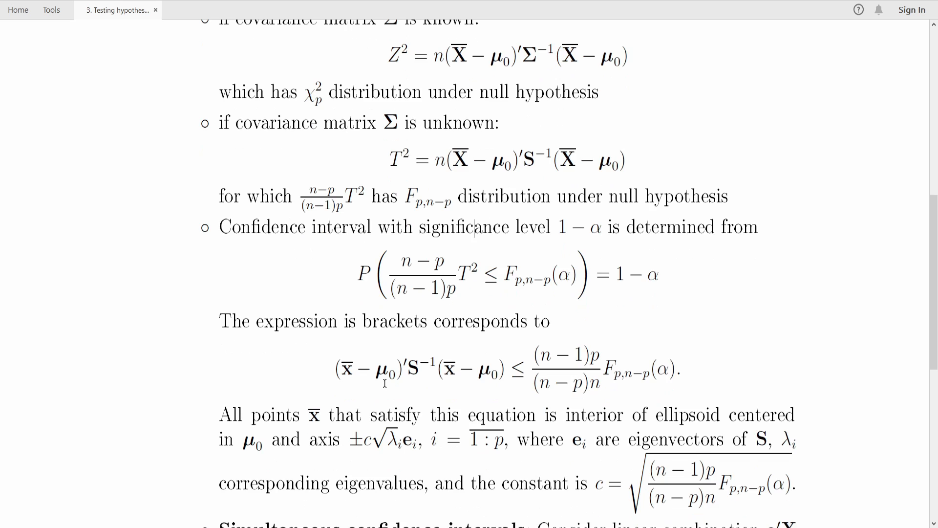
scroll(385, 384, down, 1)
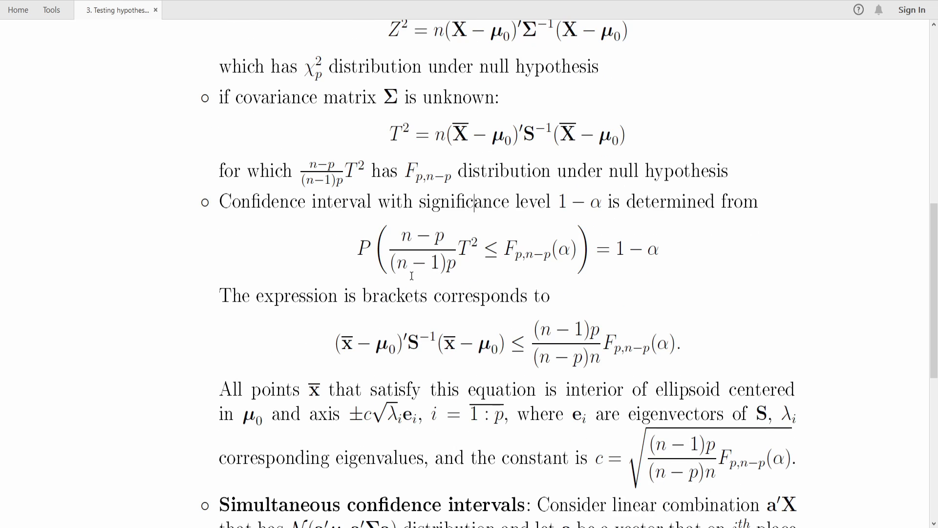
drag(393, 235, 547, 259)
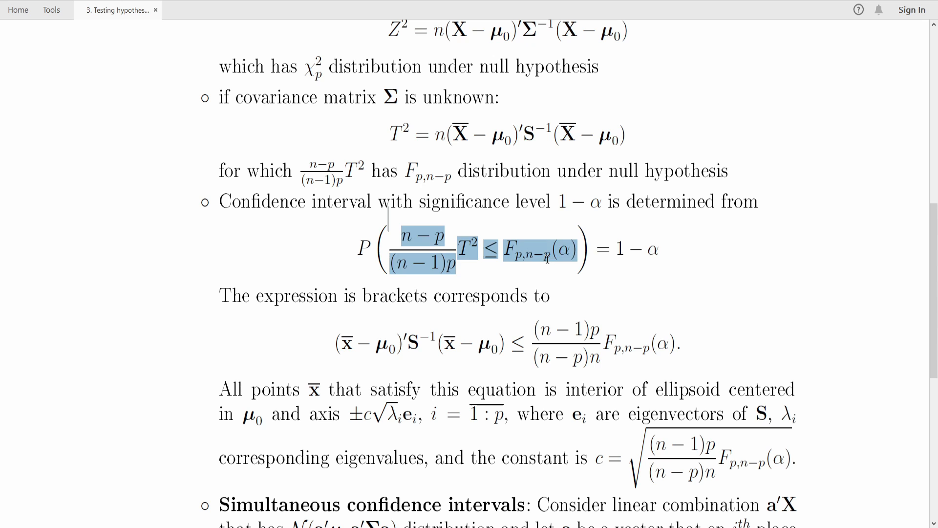
click(454, 301)
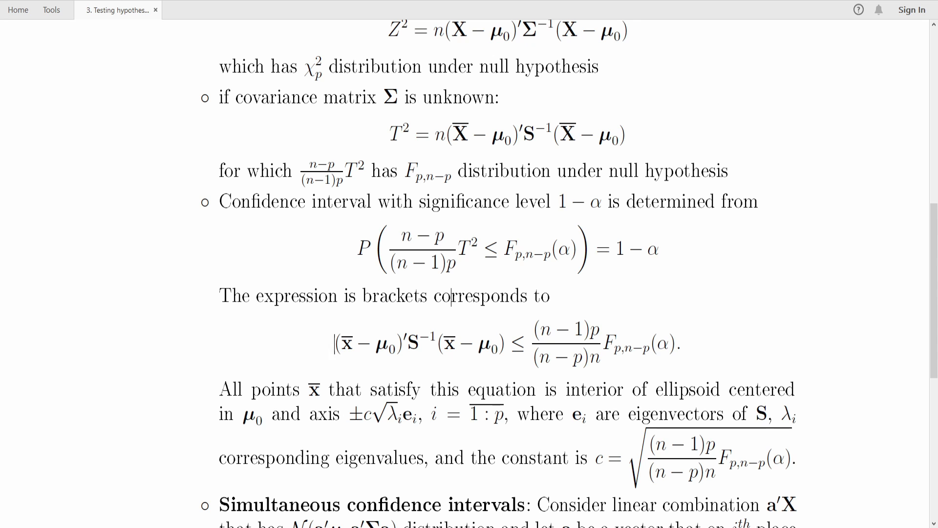
drag(336, 344, 635, 331)
click(386, 299)
double_click(386, 299)
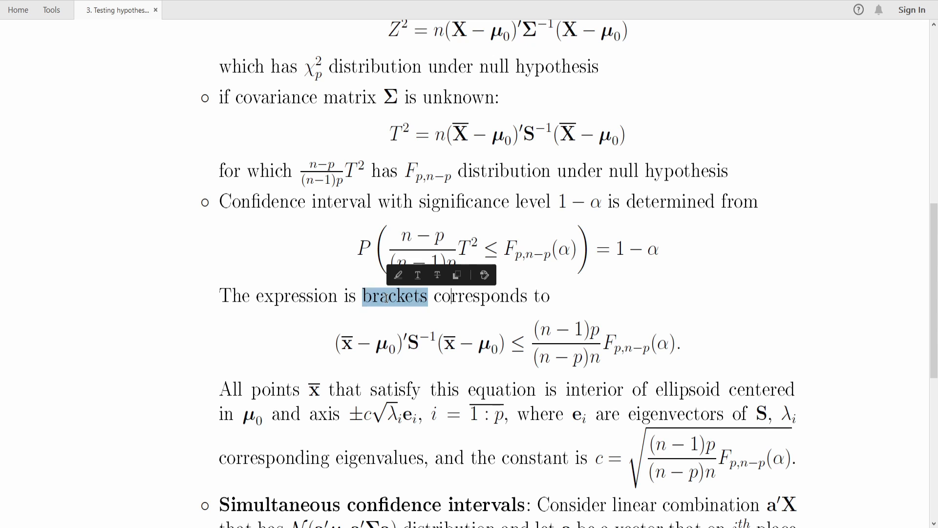
click(307, 297)
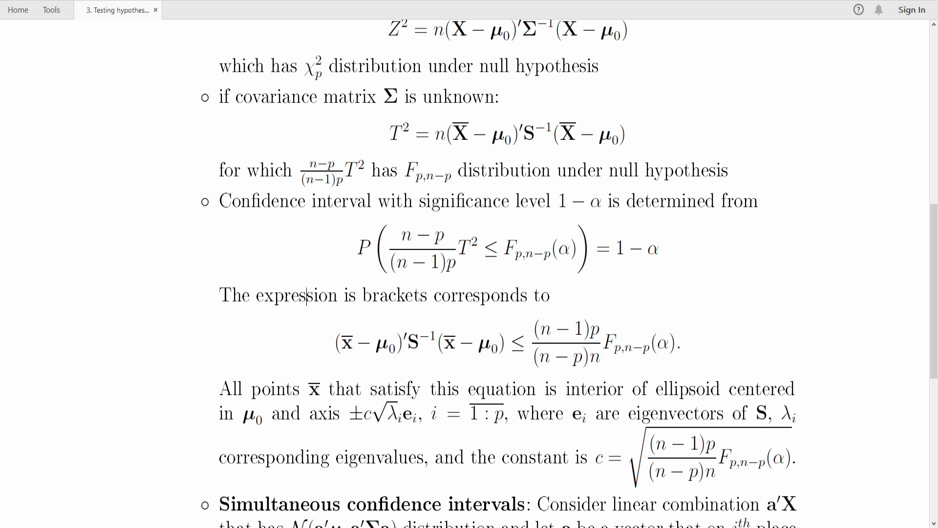
Step: Examine which sample mean points x̄ satisfy the quadratic inequality and how they relate to the ellipsoid centered in μ0
scroll(469, 274, down, 1)
scroll(469, 274, up, 1)
triple_click(346, 343)
click(389, 297)
drag(357, 344, 335, 345)
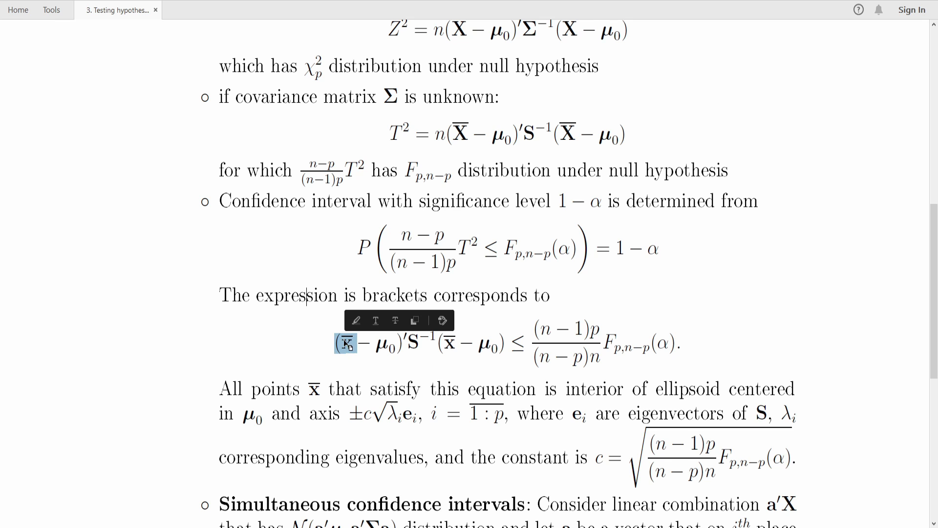
click(335, 387)
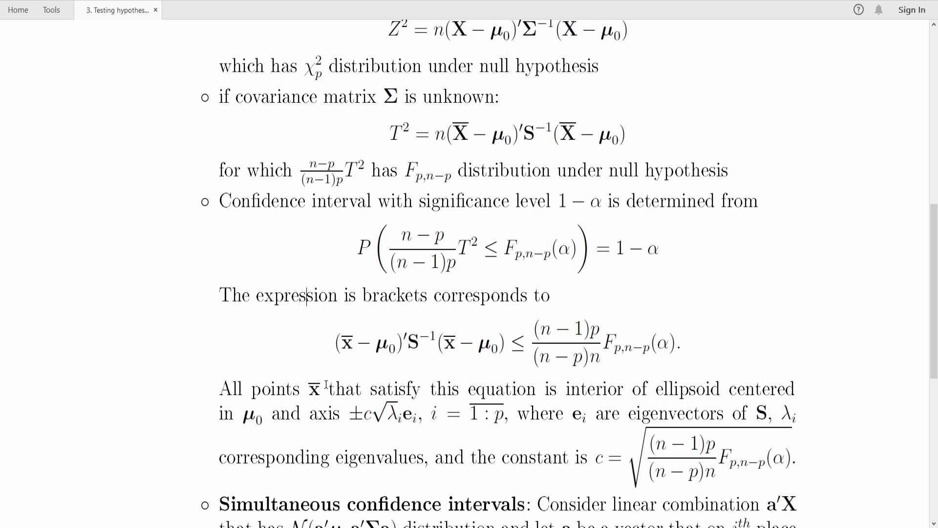
drag(335, 389, 307, 387)
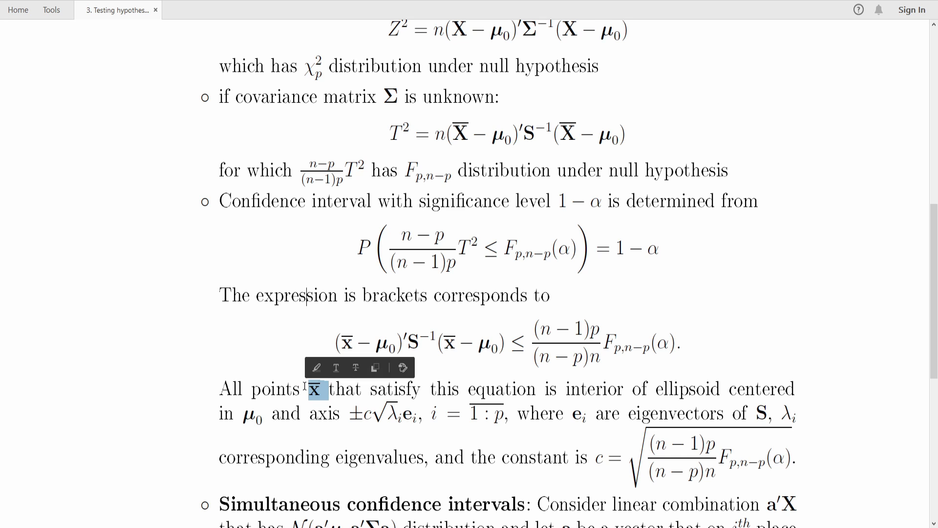
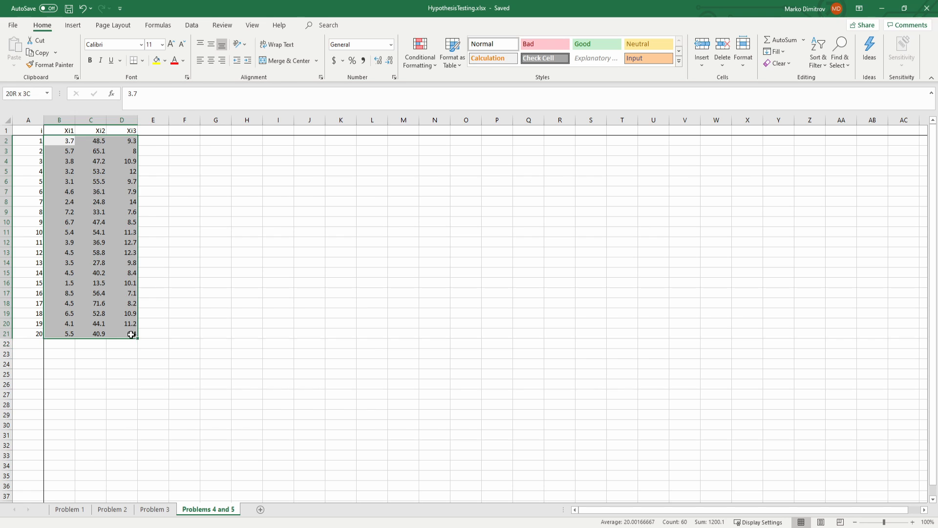
click(247, 282)
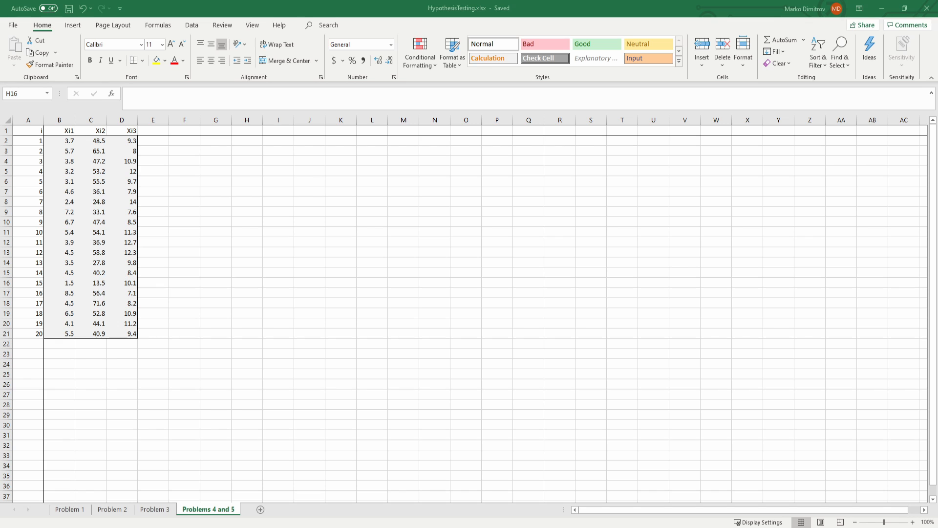
click(181, 153)
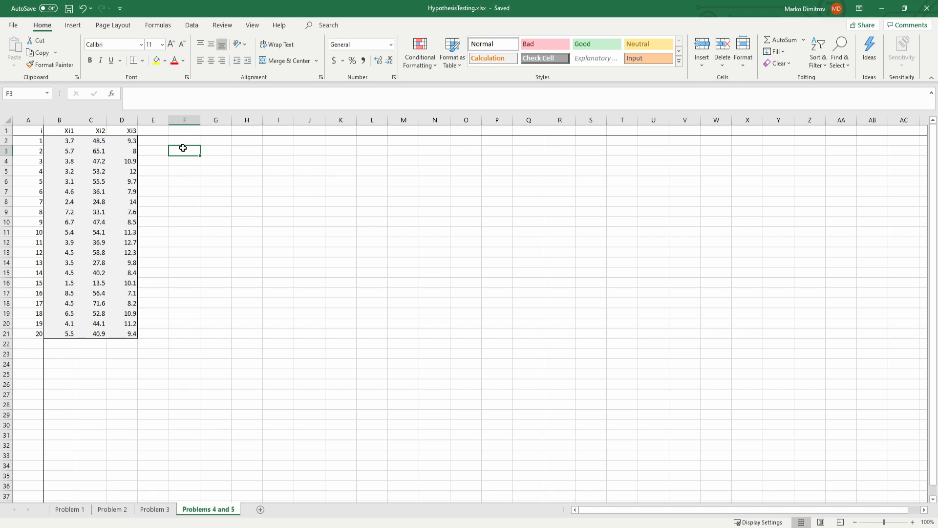
click(210, 200)
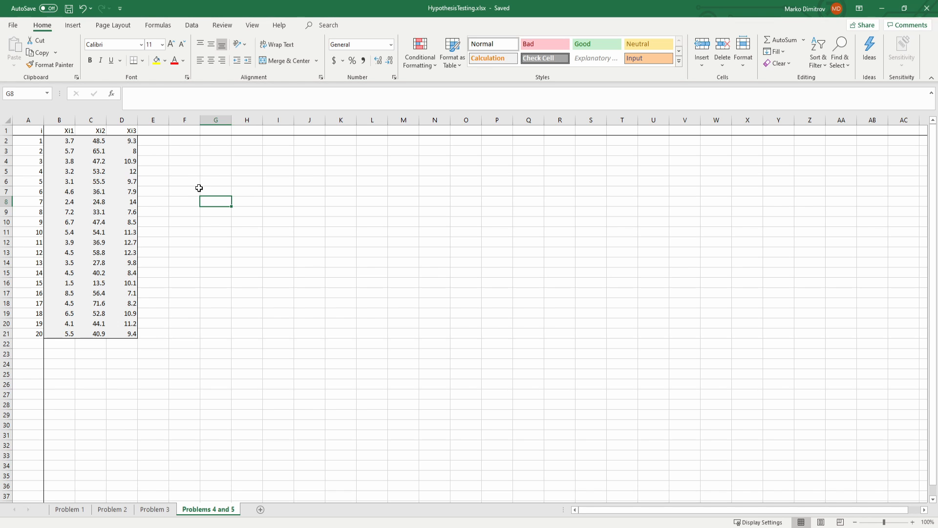
Step: Note the sample size as n=20 in cell E21, beside the last observation
click(34, 335)
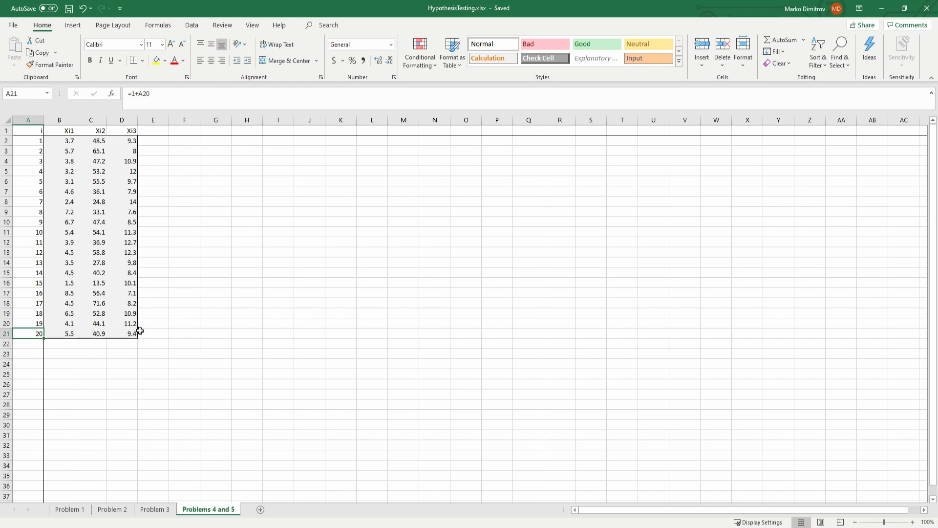
click(154, 333)
text(n=20)
key(Return)
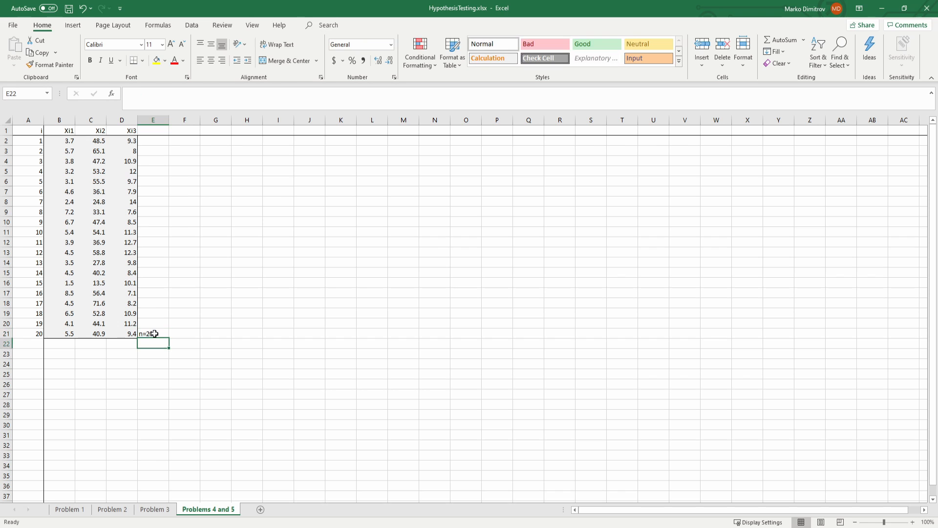
Step: Calculate the average of B2:B21 in B23 and fill the formula across to D23 for Xi2 and Xi3
key(Left)
key(Down)
key(Left)
key(Left)
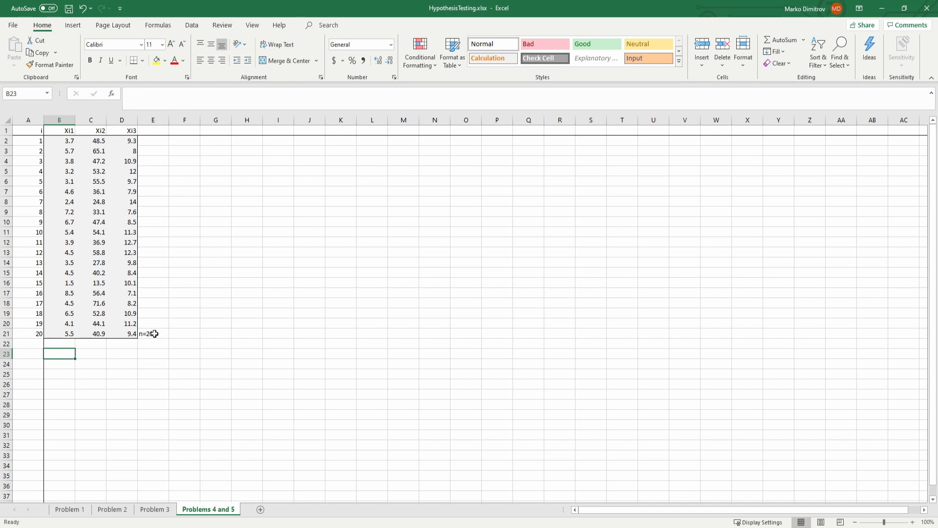
text(=aver)
key(Tab)
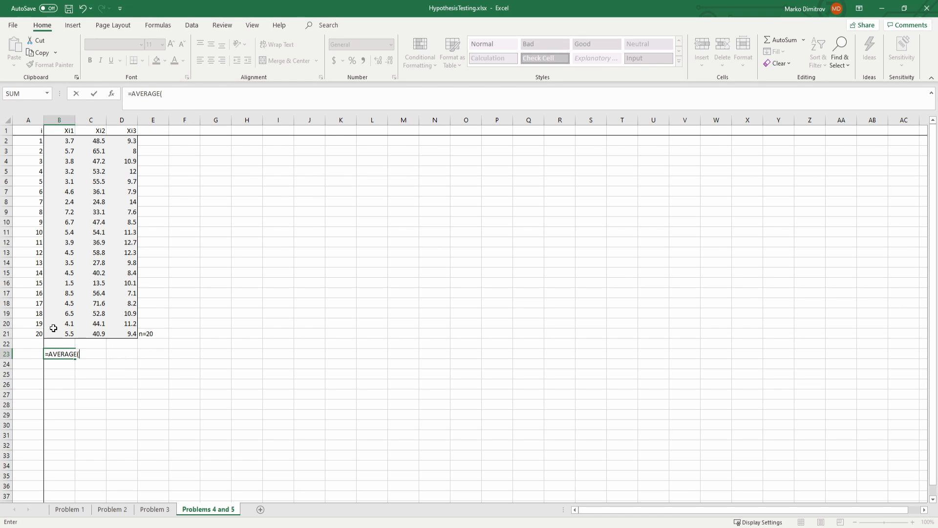
drag(59, 333, 71, 145)
key(Return)
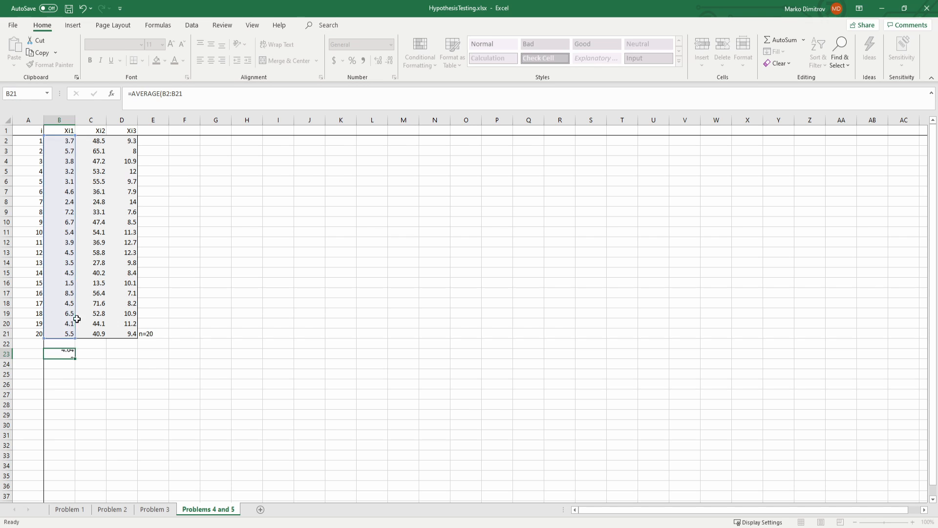
click(73, 355)
drag(76, 358, 129, 356)
Step: Label the averages row avg in A23 and save the workbook
click(29, 354)
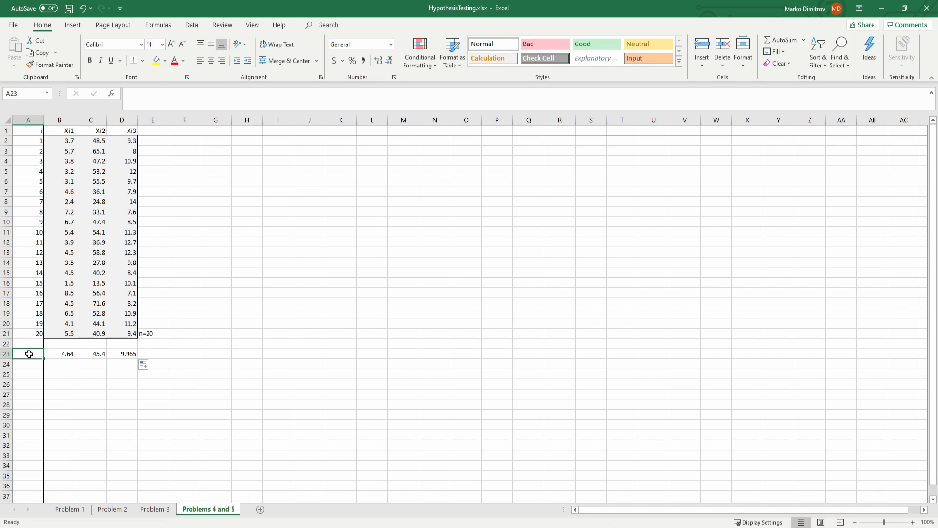
text(avg)
click(158, 357)
key(ctrl+s)
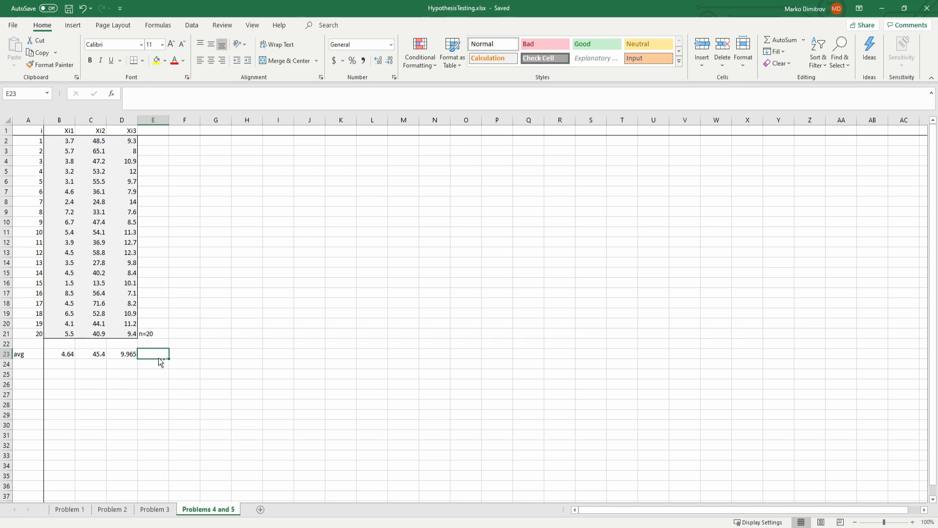
Step: Begin an MMULT formula across G3:I5 with the transpose of B2:D21 minus the averages B23:D23 as its first factor
click(264, 249)
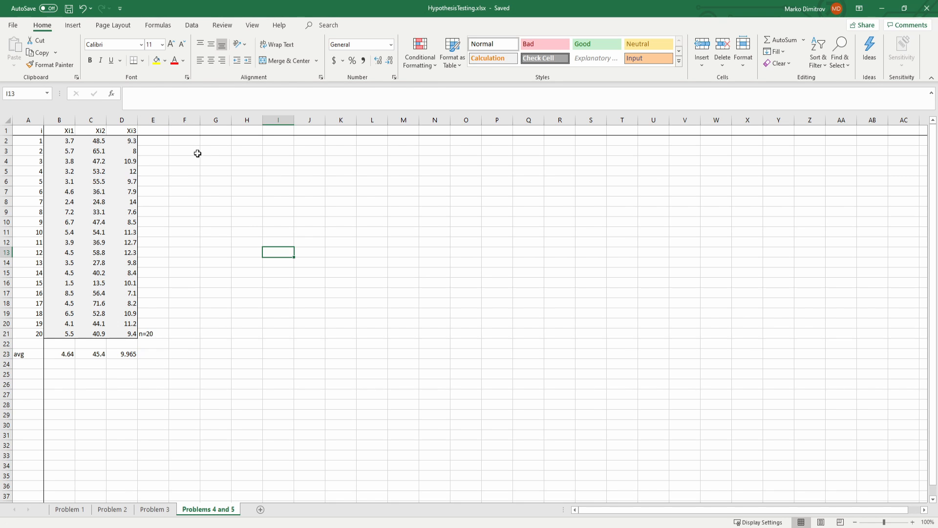
drag(212, 149, 279, 169)
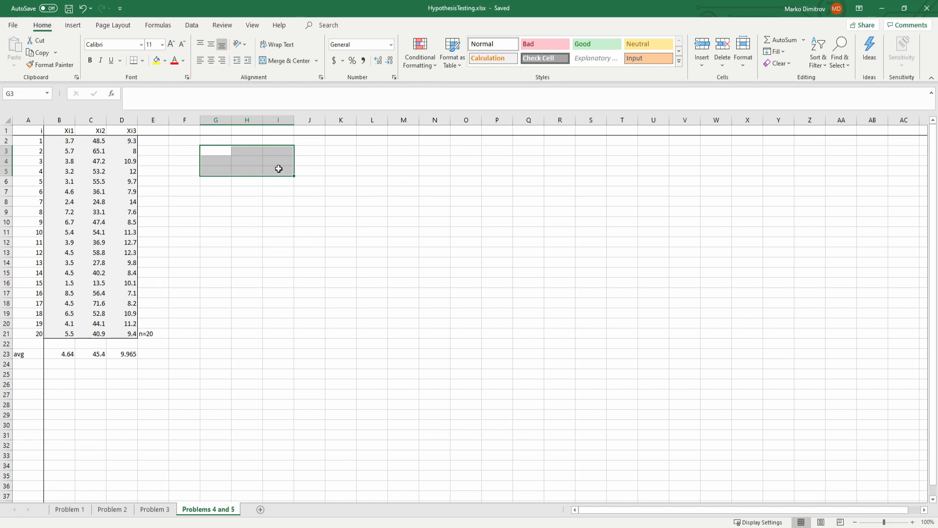
text(=MMULT()
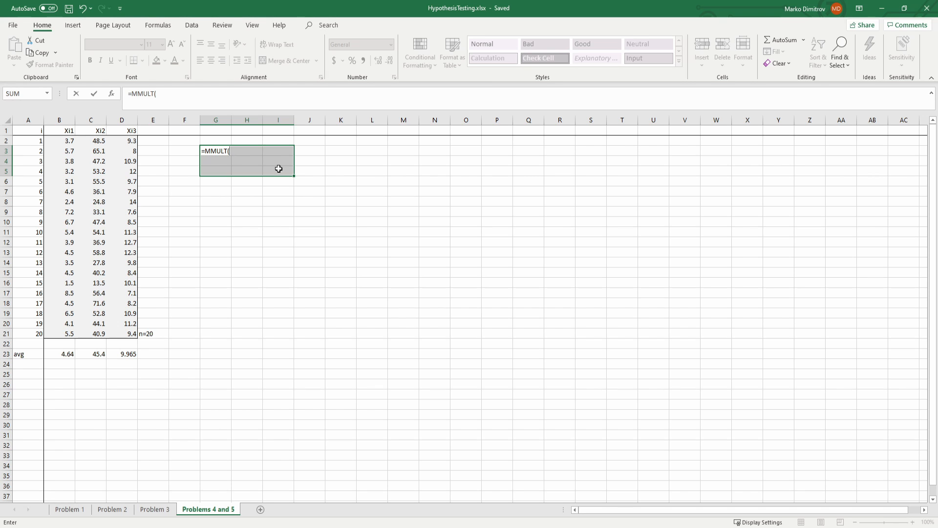
text(TRA)
key(Tab)
drag(56, 140, 131, 333)
text(-)
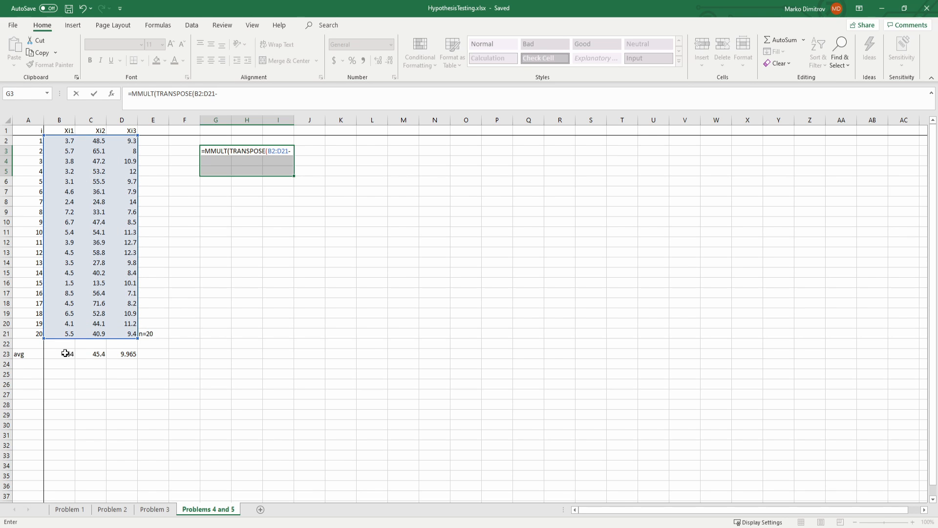
drag(67, 353, 119, 352)
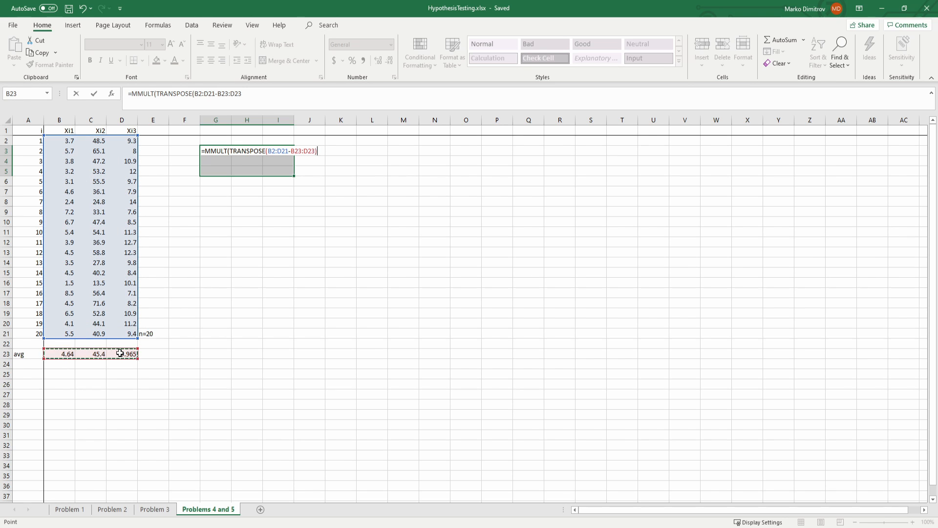
Step: Complete the MMULT with B2:D21-B23:D23 as second factor, multiply by 19, and enter it as an array formula
text(),)
drag(61, 144, 123, 332)
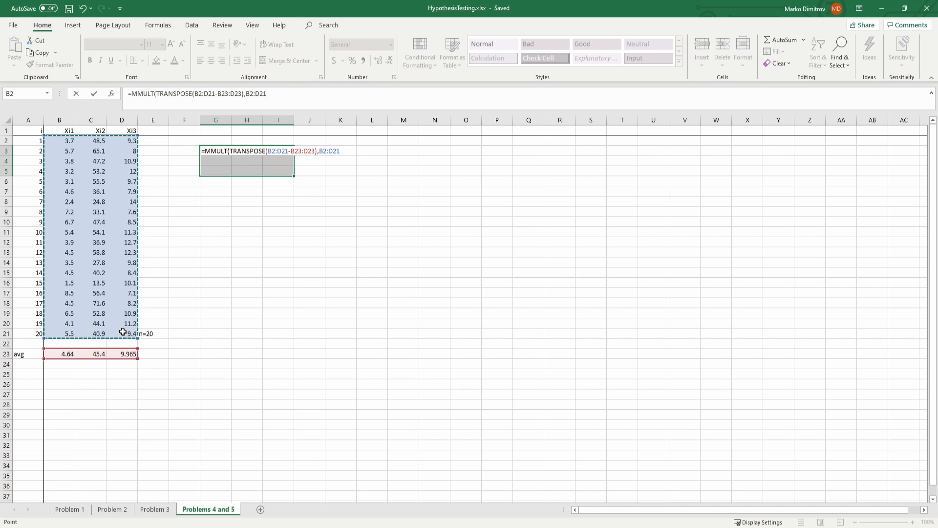
text(-)
drag(60, 355, 116, 355)
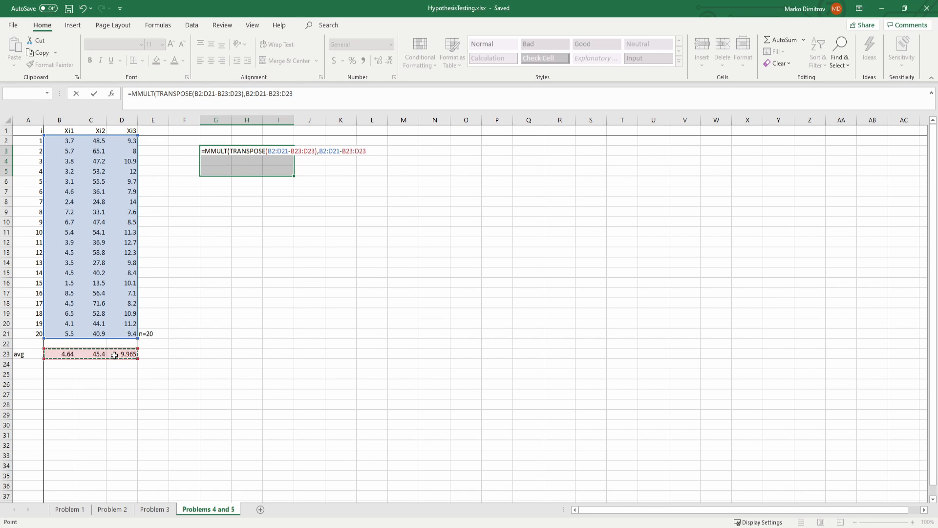
text())
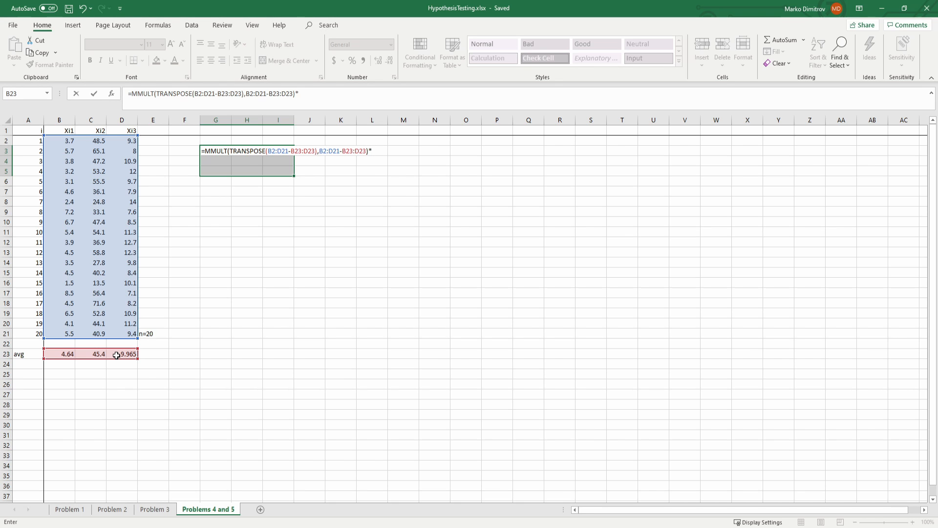
text(*19)
key(ctrl+shift+Return)
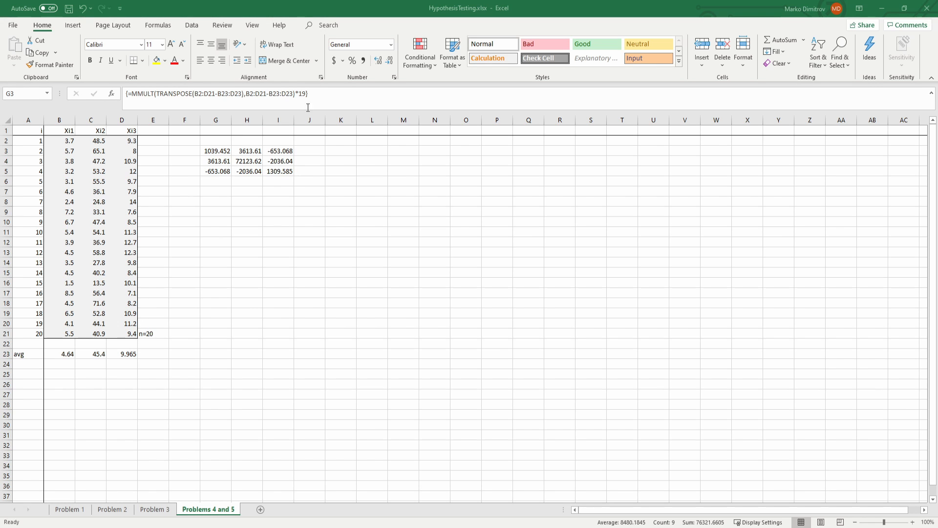
Step: Correct the array formula in G3:I5 to divide by 19 instead of multiplying, and save the workbook
click(301, 93)
click(301, 93)
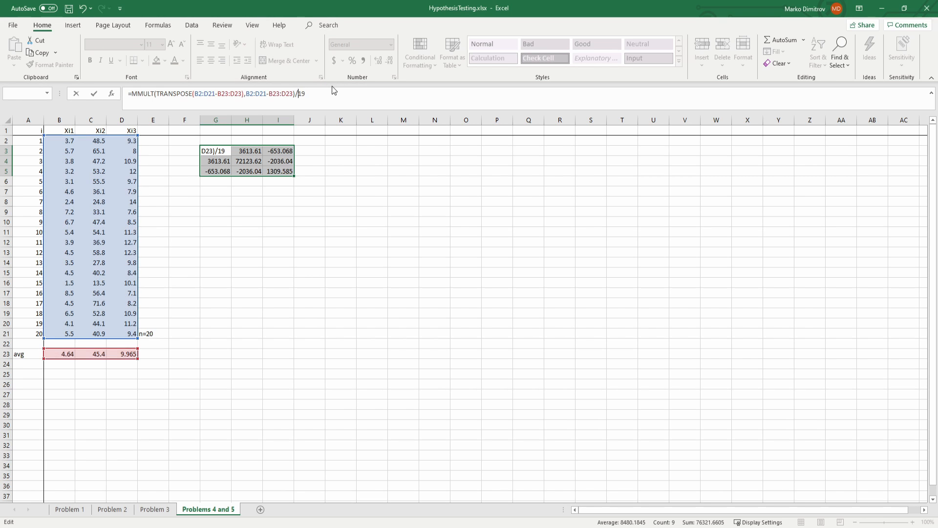
key(ctrl+shift+Return)
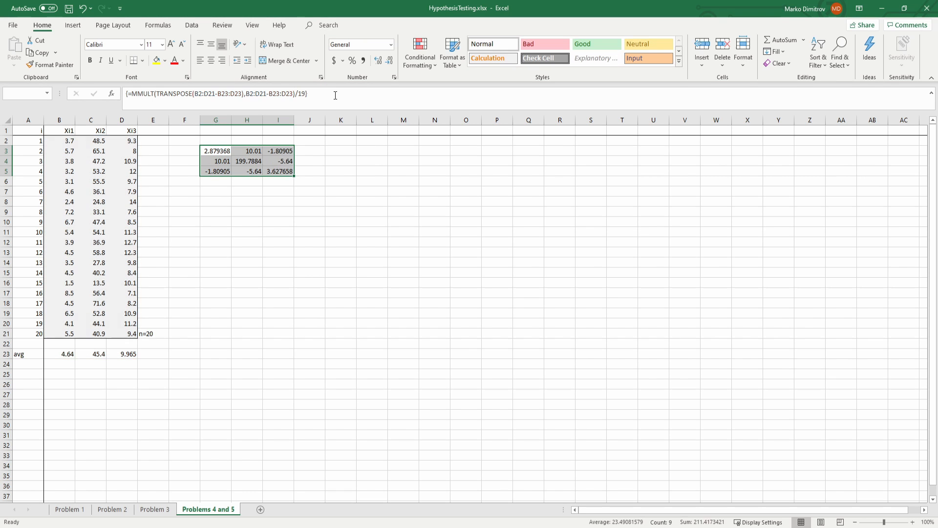
click(265, 222)
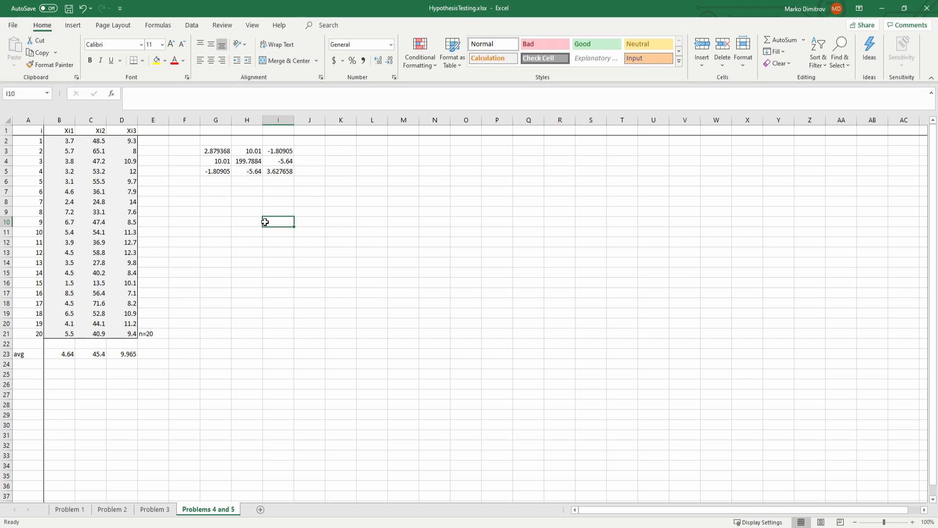
key(ctrl+s)
Step: Move the covariance matrix up one row to G2:I4, label it S in G1, and save the workbook
drag(219, 153, 272, 173)
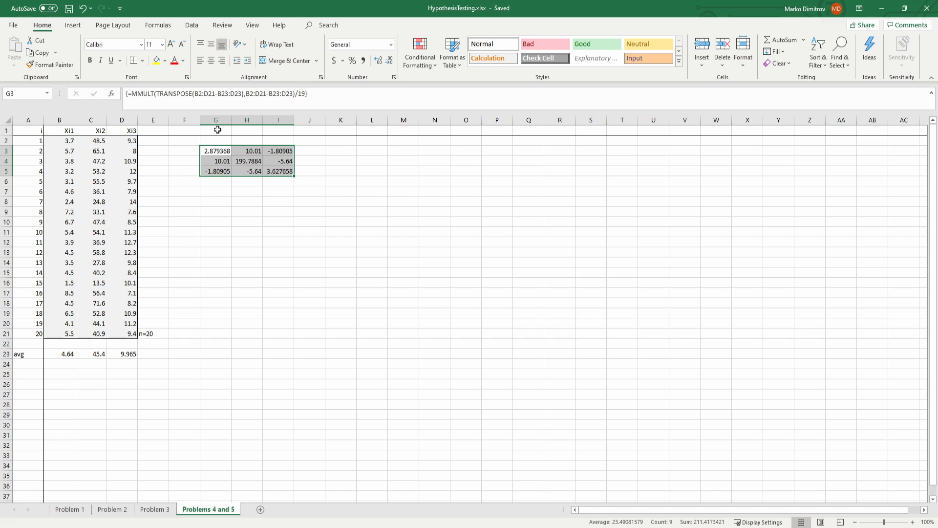
key(ctrl+x)
click(215, 140)
key(ctrl+v)
click(214, 132)
text(S)
click(225, 193)
key(ctrl+s)
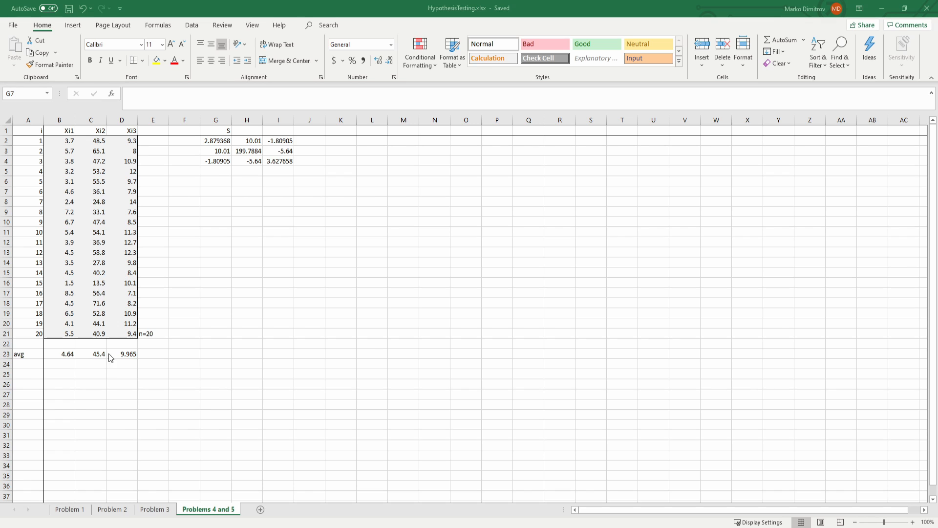
Step: Take the covariance matrix S in G2:I4 and put its eigenvalues and eigenvectors into G7:I10
click(309, 222)
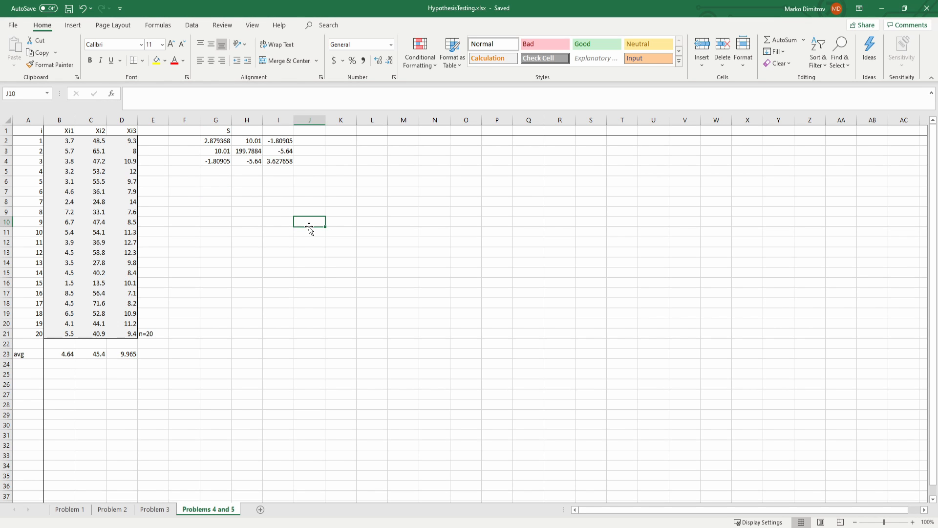
drag(217, 141, 268, 158)
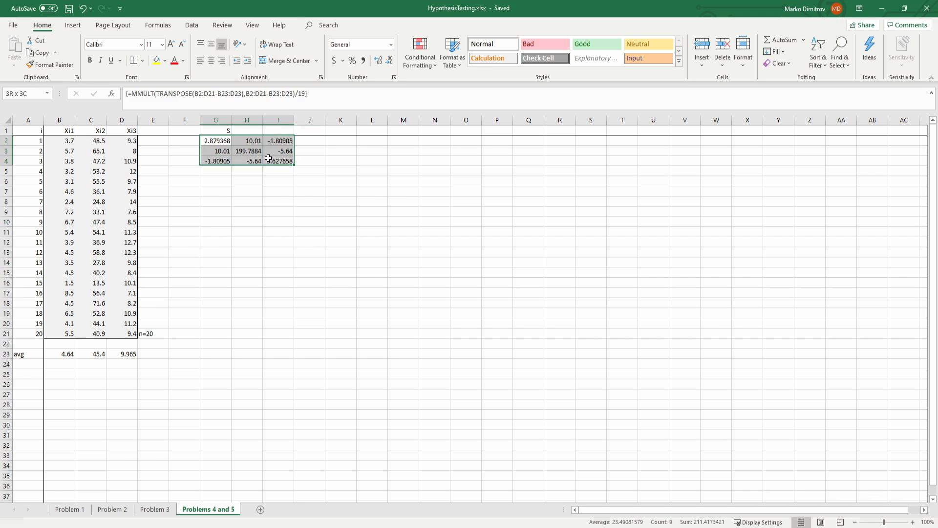
click(263, 202)
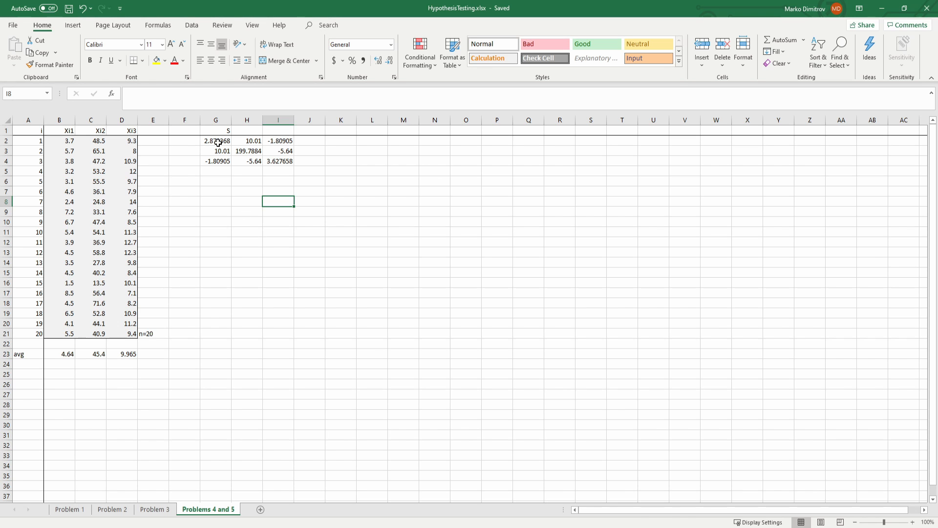
drag(215, 142, 267, 163)
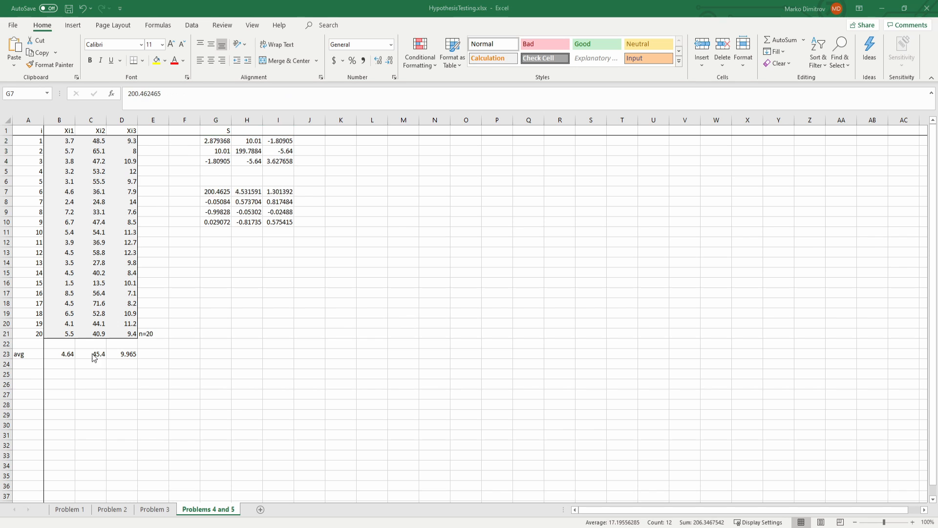
click(234, 222)
click(216, 221)
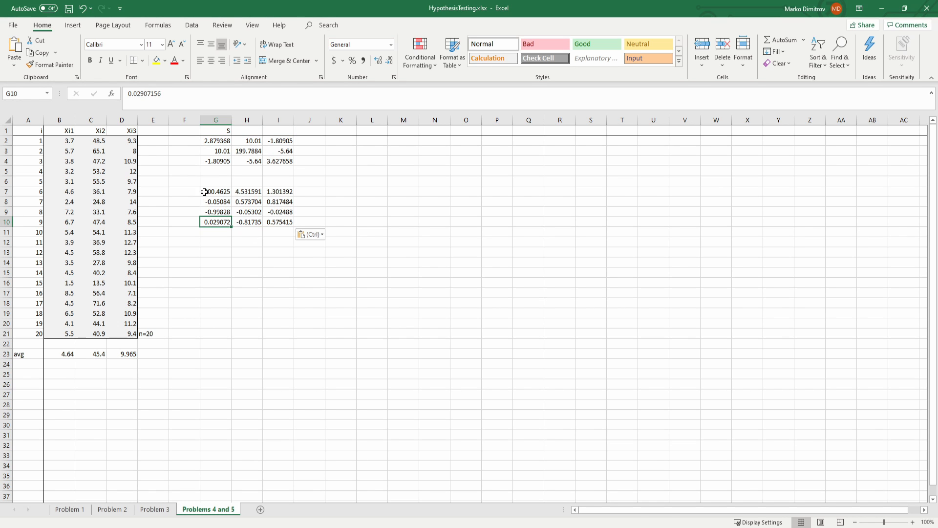
drag(207, 191, 283, 216)
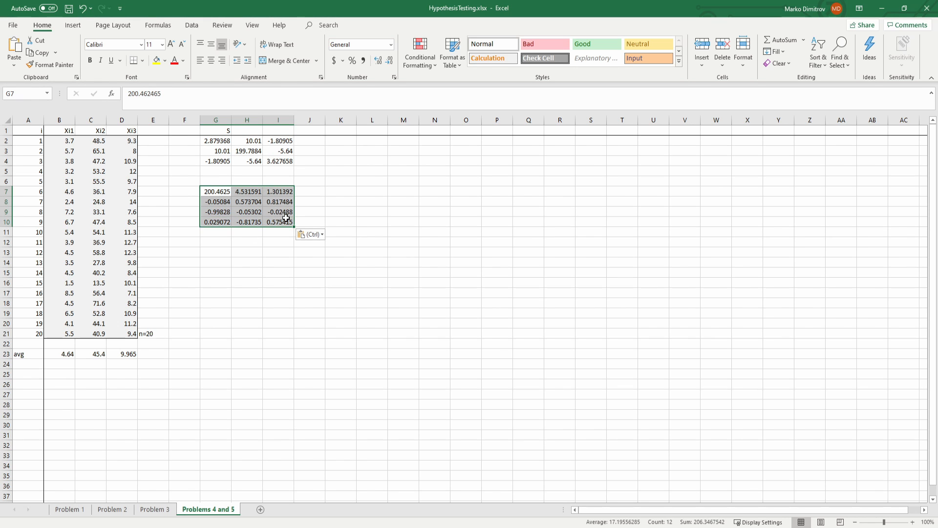
click(322, 192)
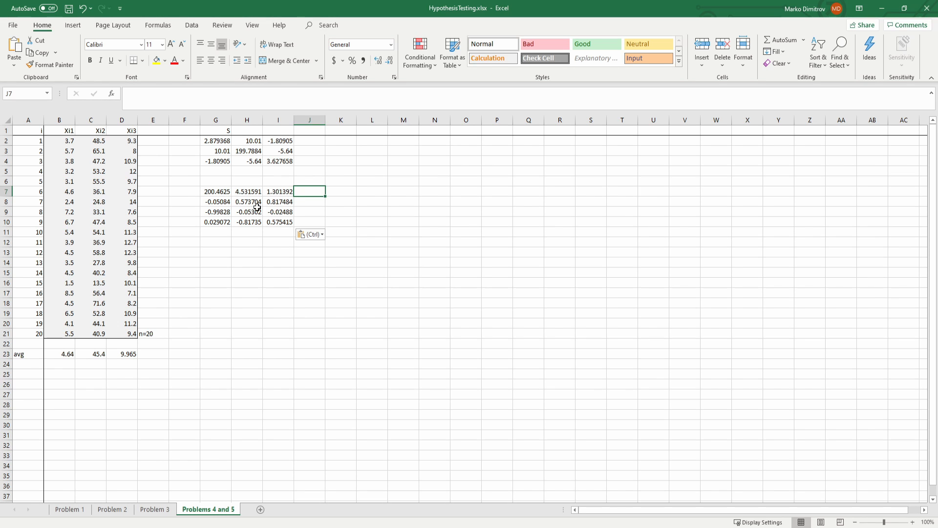
Step: Label the eigenvalue row "eigenvalues" in J7 and the row below it "eigenvector 1" in J8
click(195, 192)
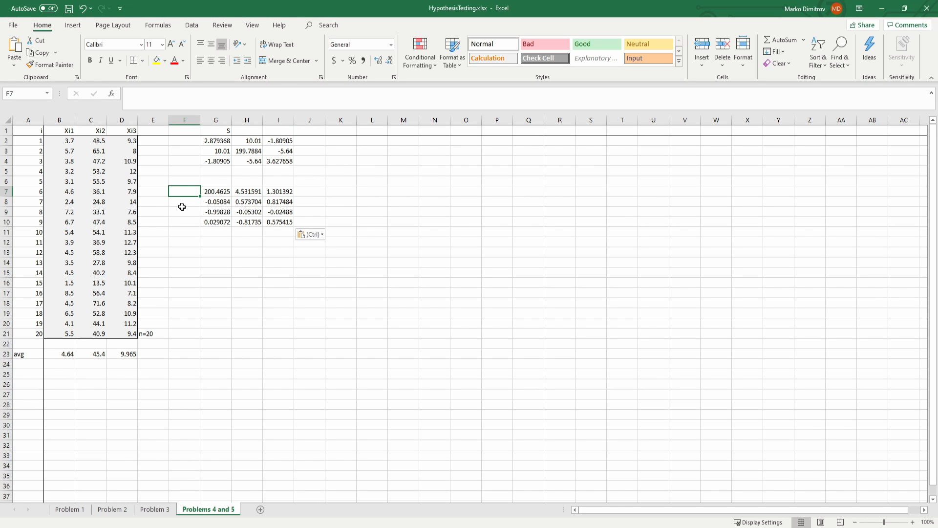
click(223, 192)
click(299, 192)
text(e)
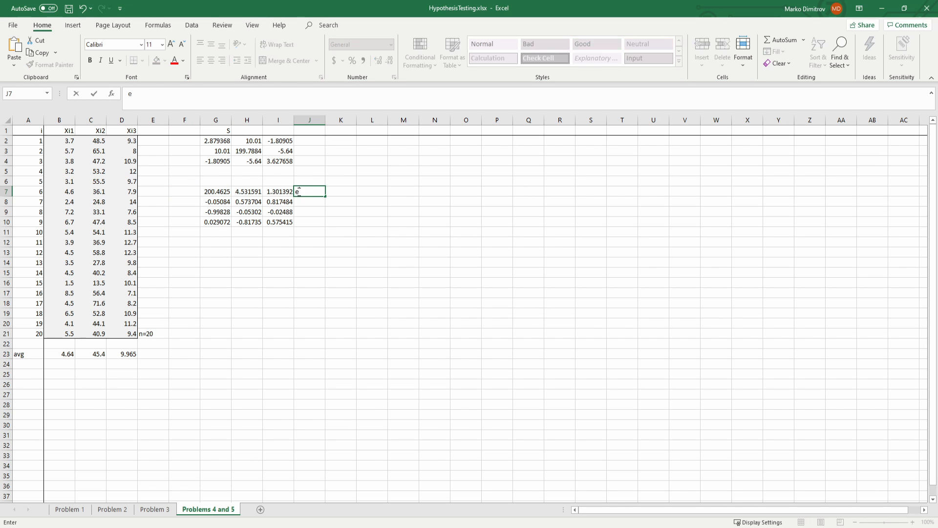
text(igenvalues)
key(Return)
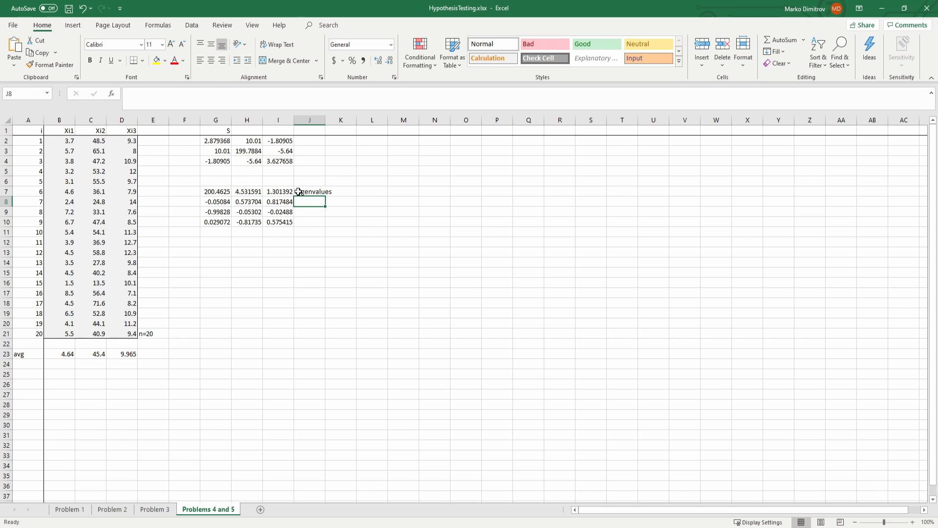
text(ei)
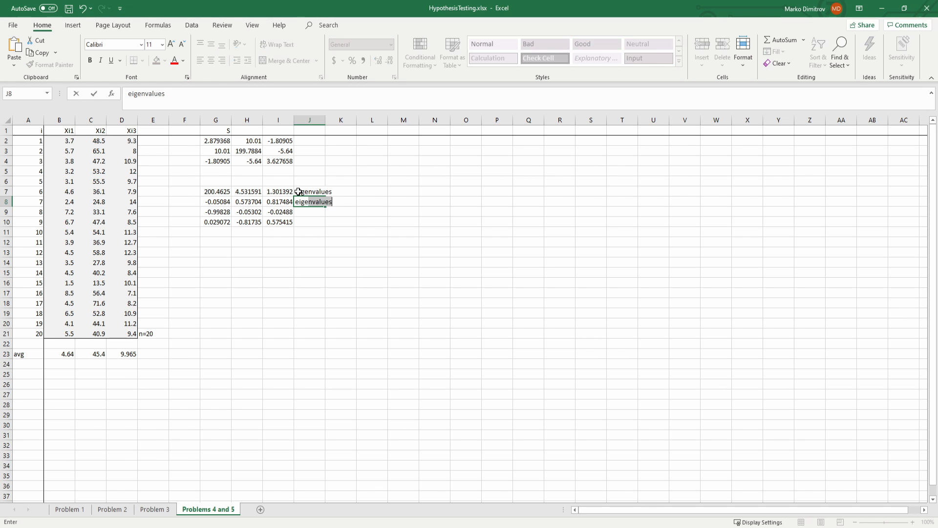
text(genvector 1)
key(Return)
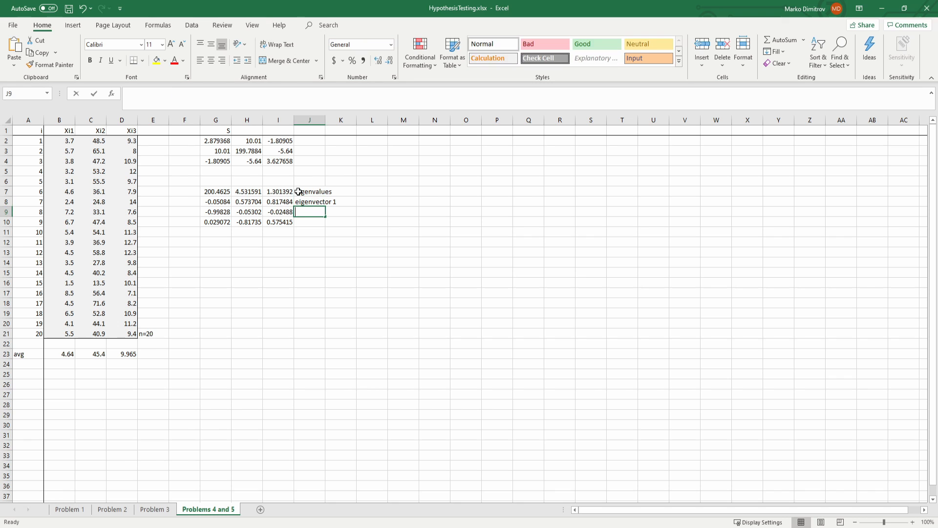
Step: Label J9 "eigenvector 2" and J10 "eigenvector 3", and save the workbook
text(eigenvector 1)
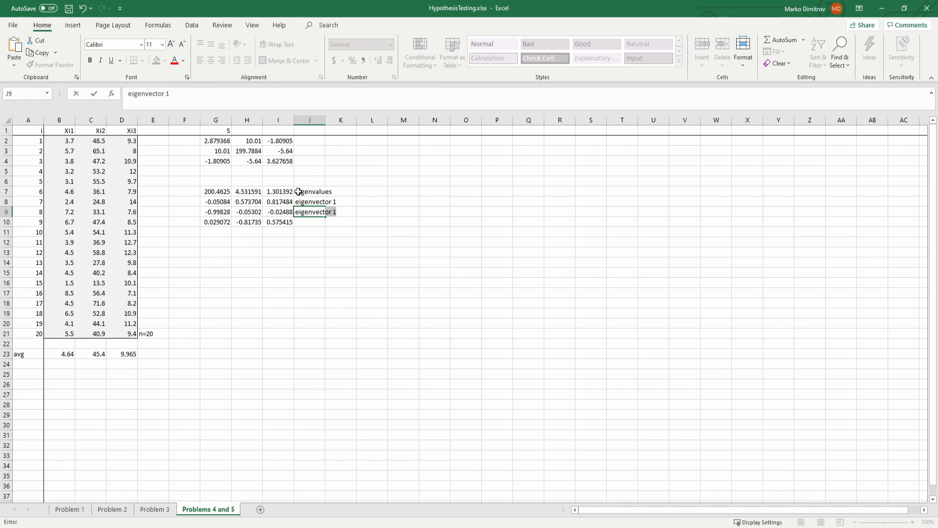
key(ctrl+Return)
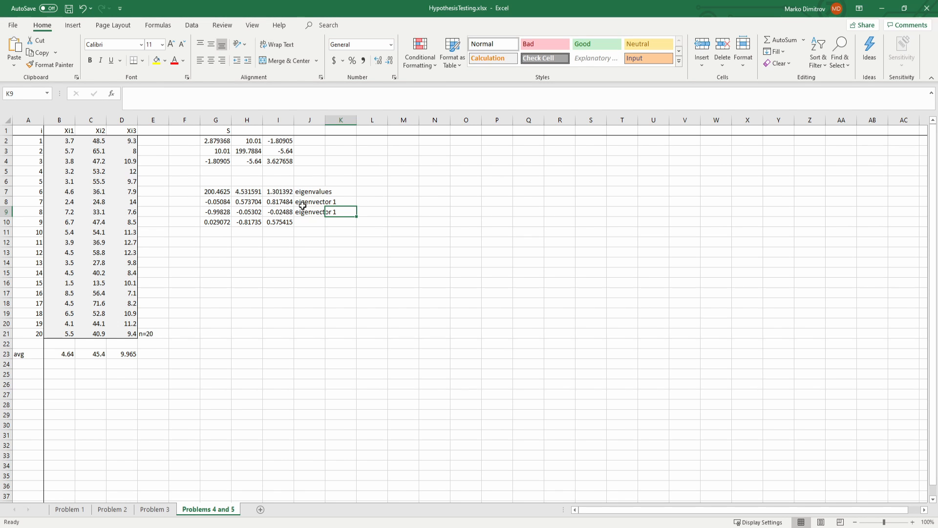
click(179, 95)
key(BackSpace)
key(BackSpace)
text(2)
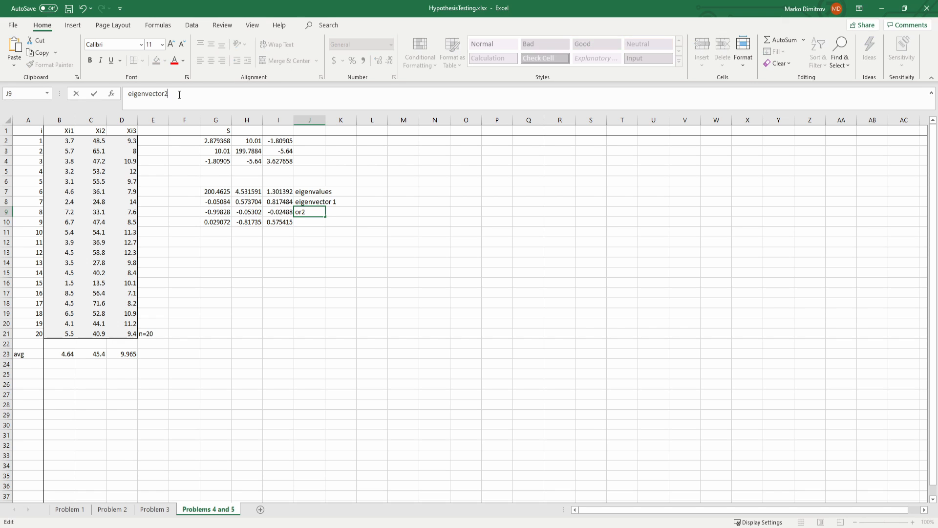
key(ctrl+Return)
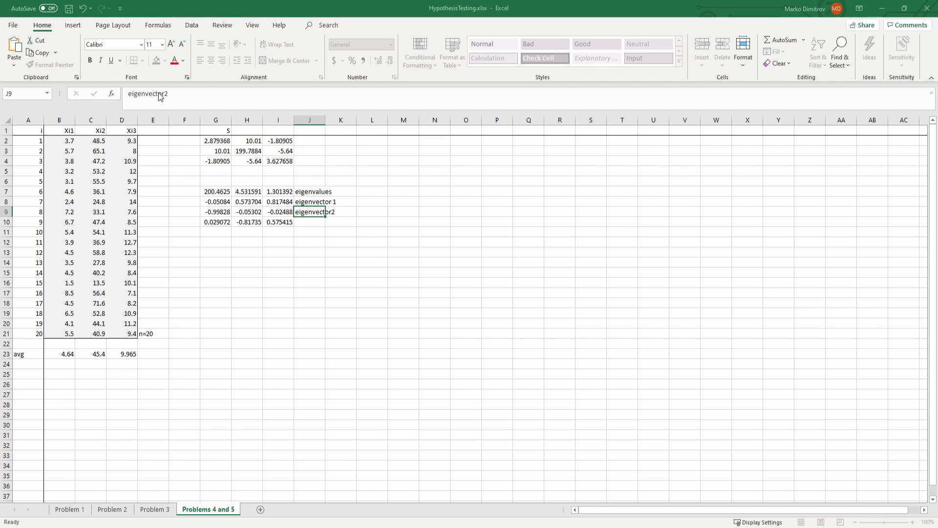
click(165, 93)
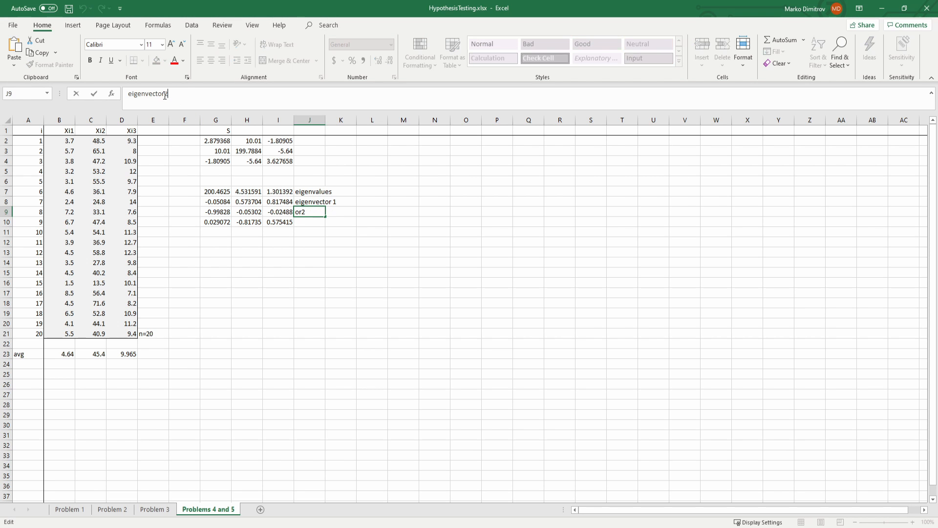
key(Return)
text(eig)
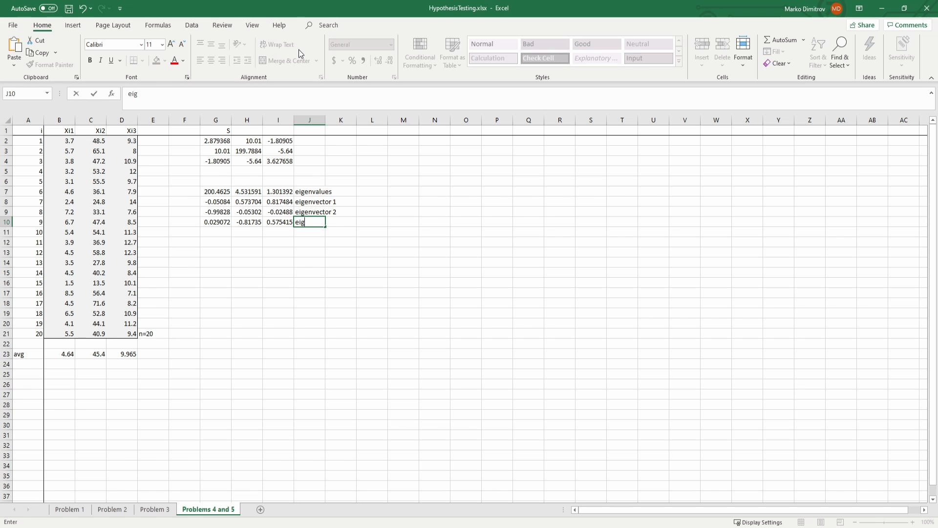
text(envector 3)
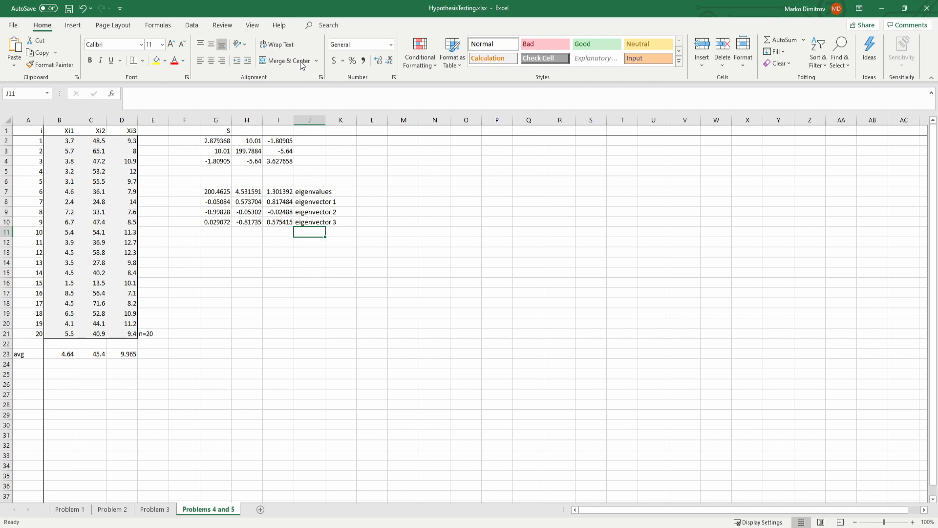
key(ctrl+s)
Step: Examine how each eigenvalue in G7:I7 pairs with its eigenvector row in G8:I10
drag(218, 202, 276, 200)
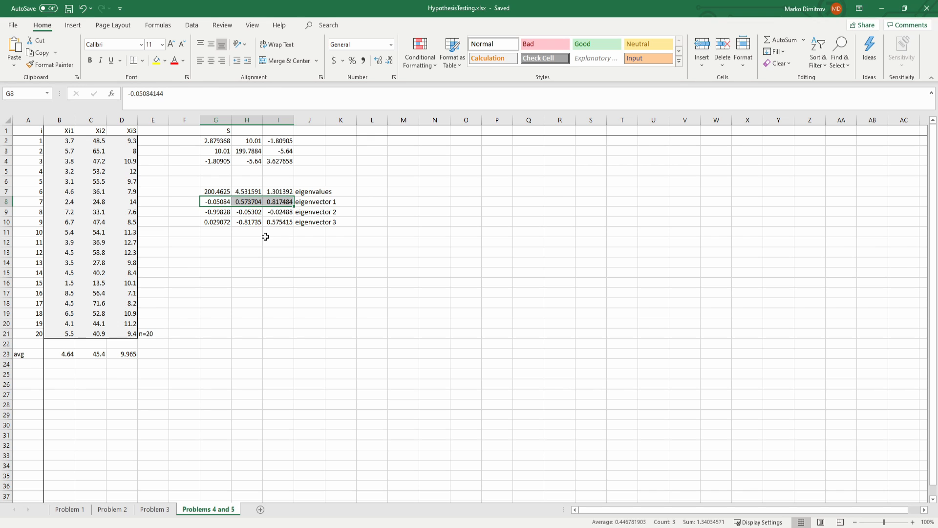
drag(218, 212, 286, 221)
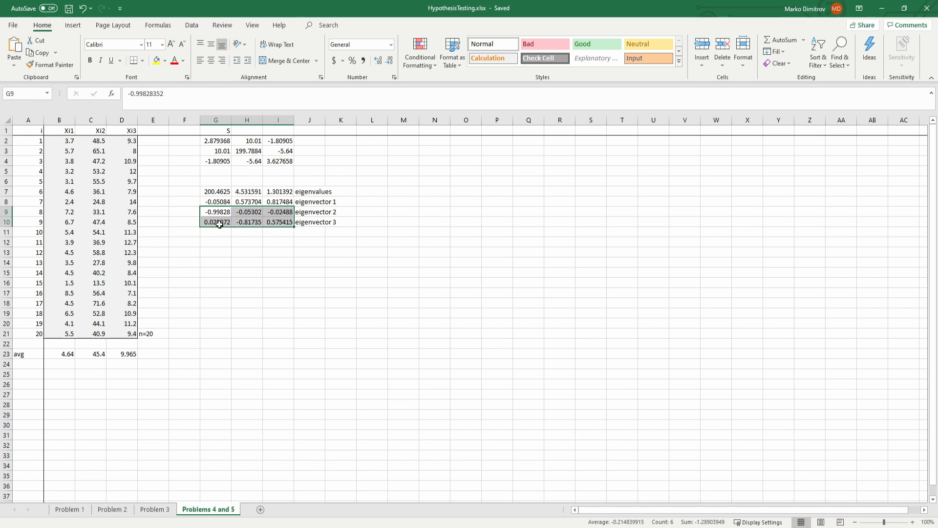
click(245, 233)
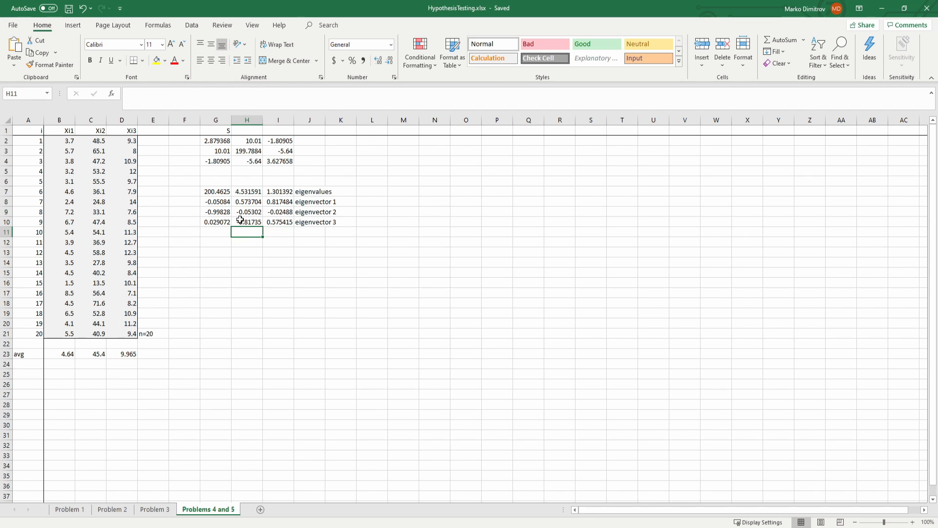
click(221, 192)
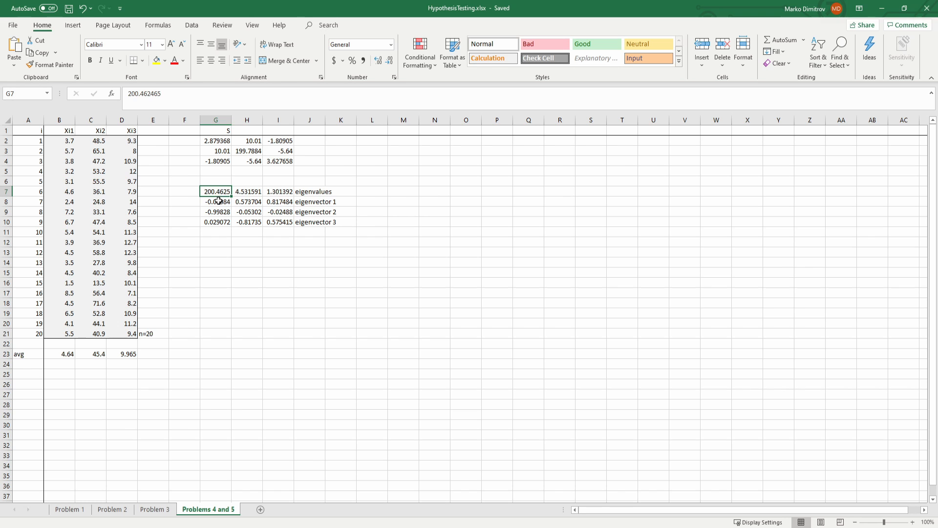
click(218, 200)
click(213, 192)
click(214, 202)
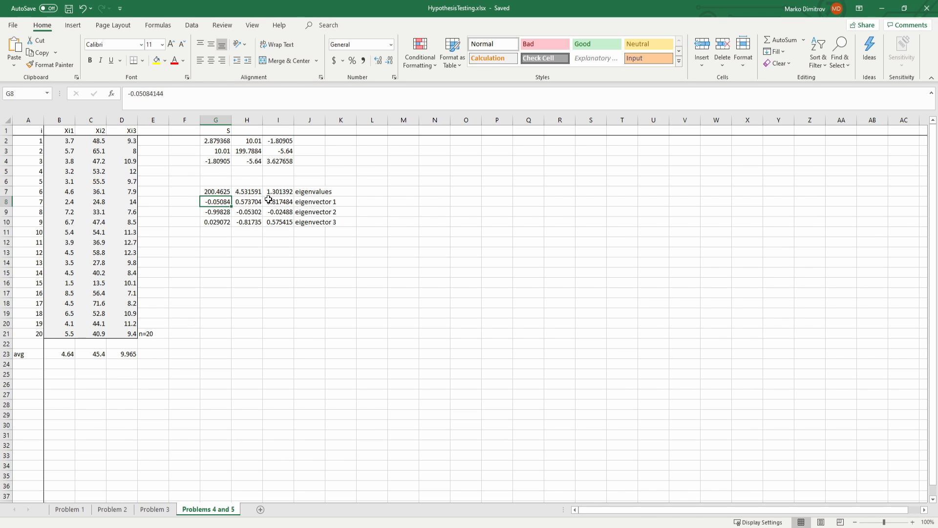
mouse_move(268, 199)
mouse_down()
mouse_move(310, 199)
mouse_move(286, 199)
mouse_up()
click(247, 191)
click(227, 213)
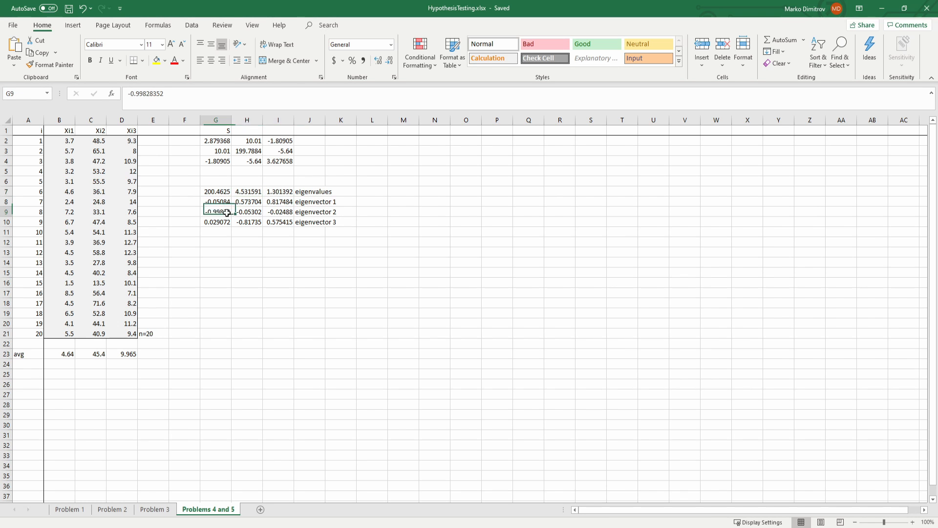
drag(226, 212, 276, 212)
click(275, 194)
drag(216, 222, 278, 221)
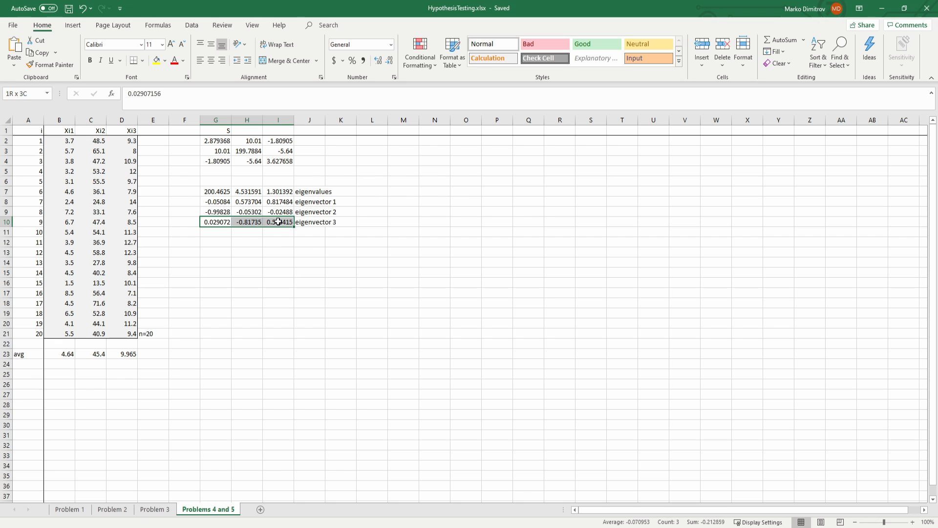
drag(214, 192, 269, 194)
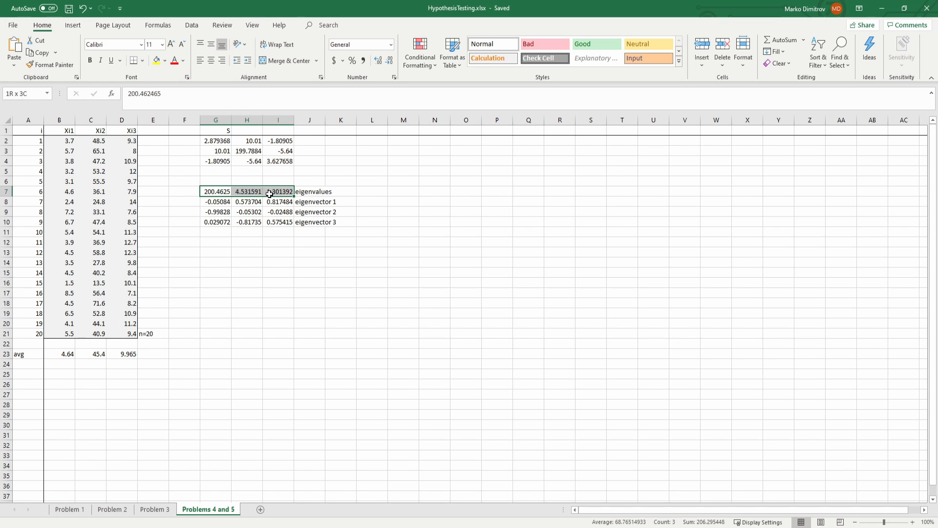
key(ctrl+c)
click(400, 144)
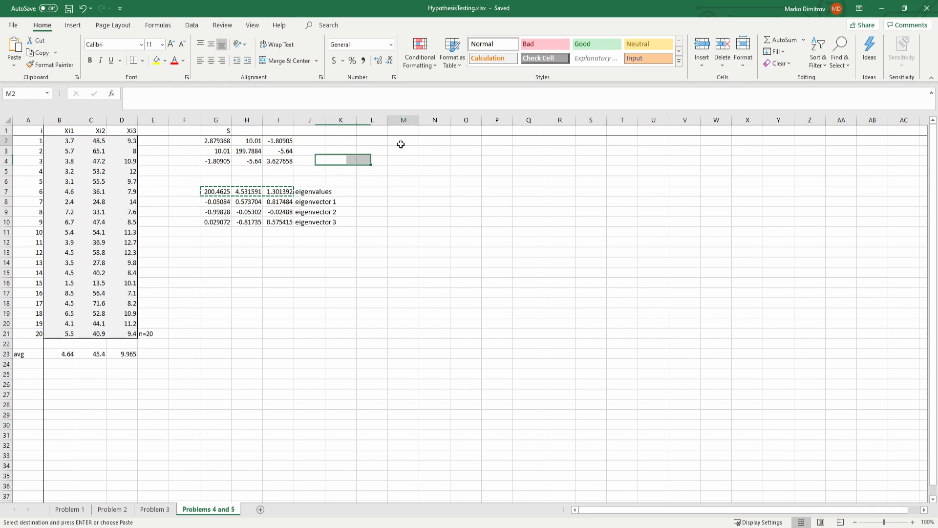
key(Escape)
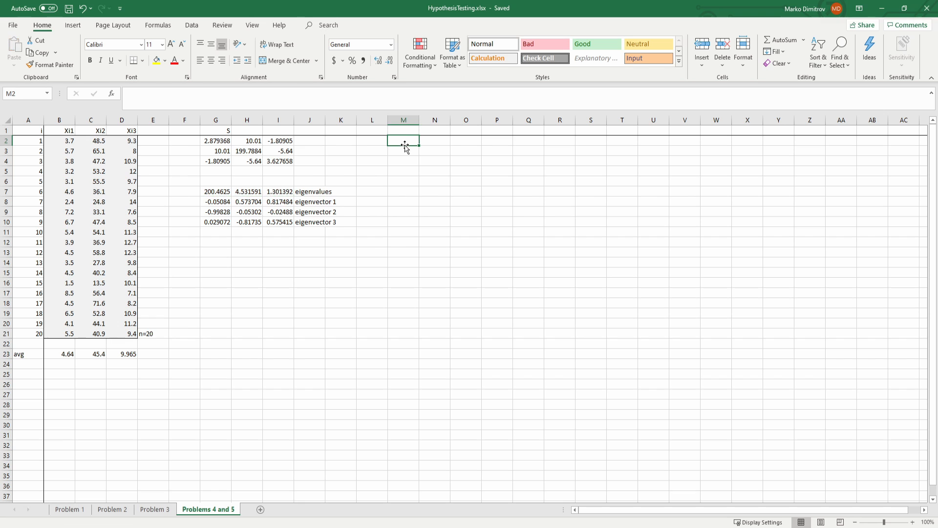
Step: Try to transpose the eigenvalues and eigenvectors in G7:I10 into M2:P5 with a TRANSPOSE array formula
drag(405, 142, 491, 163)
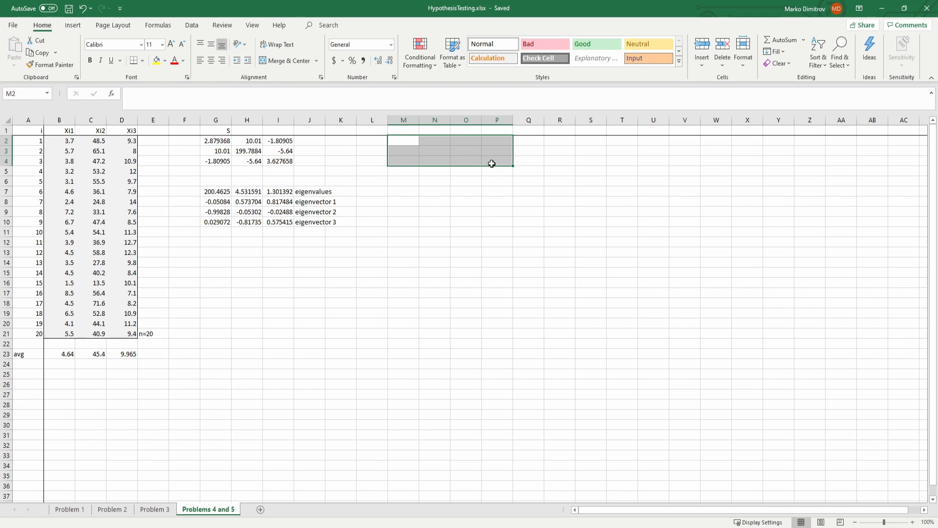
key(shift+Down)
text(=transp)
key(Tab)
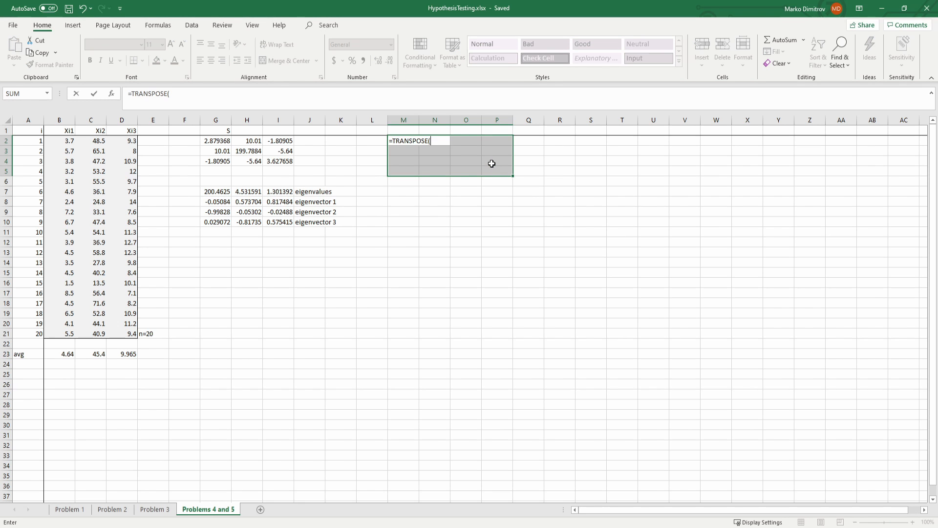
drag(215, 192, 277, 217)
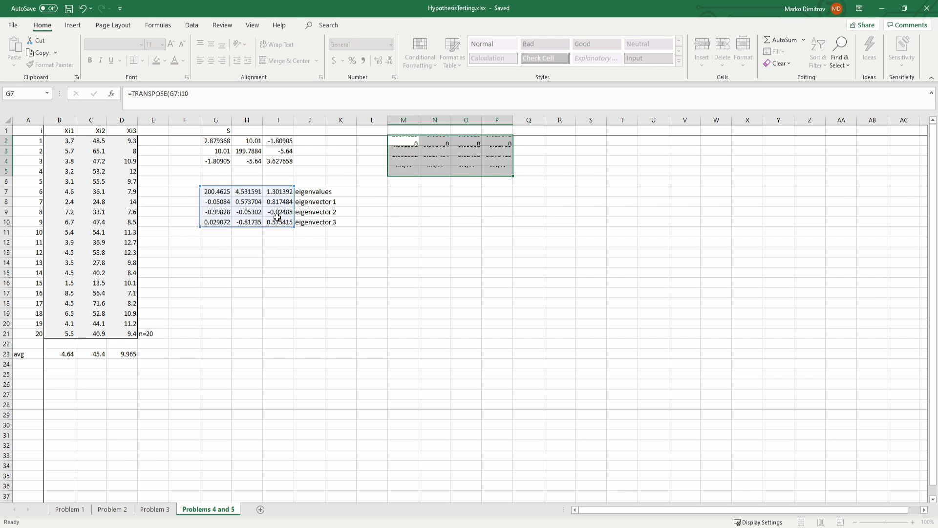
key(ctrl+shift+Return)
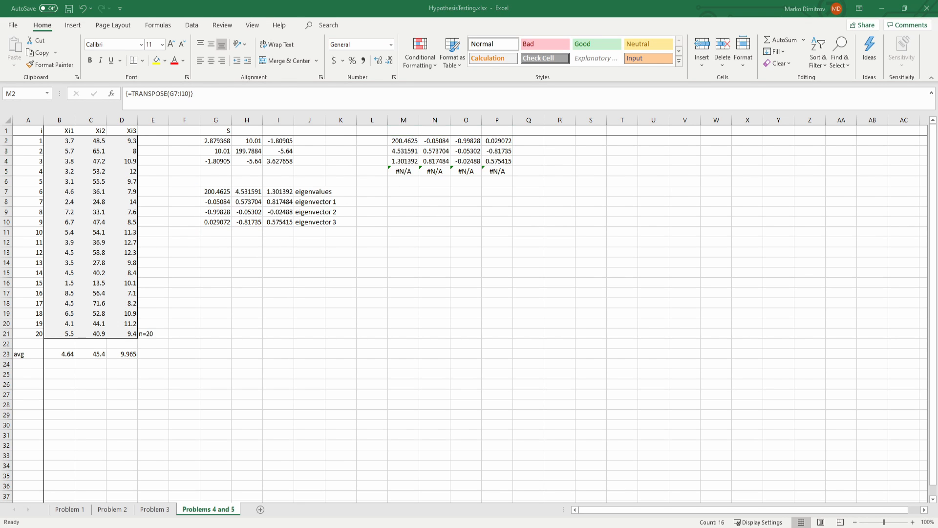
Step: Check the transposed block in M2:P5 and undo its array formula
click(531, 231)
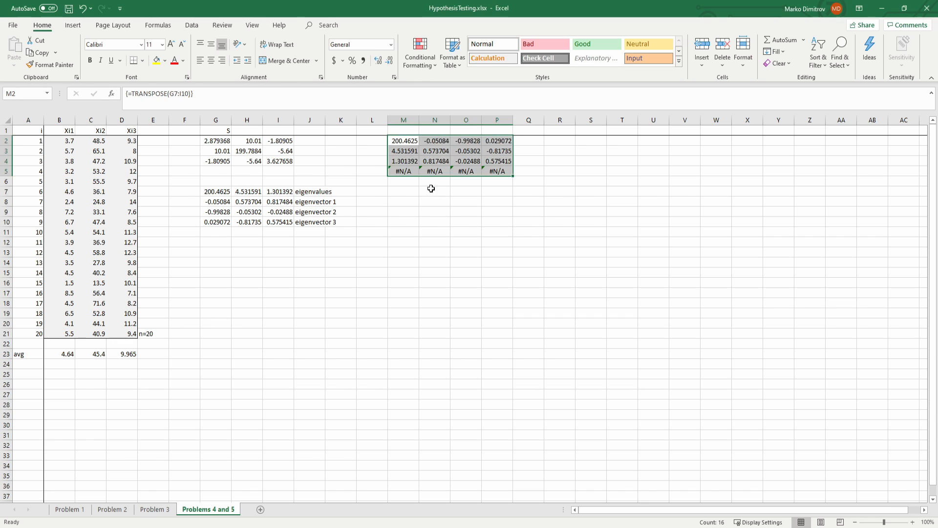
click(431, 189)
drag(403, 170, 560, 171)
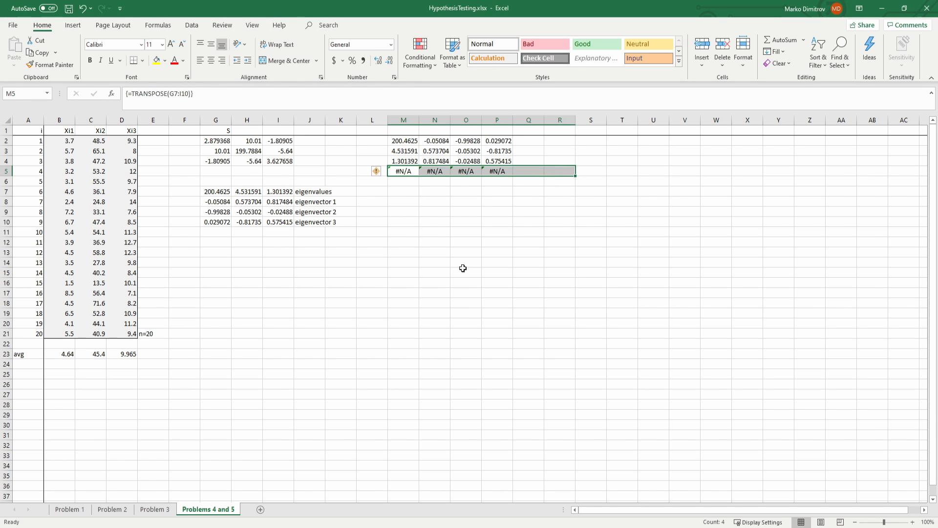
drag(406, 141, 494, 159)
click(420, 192)
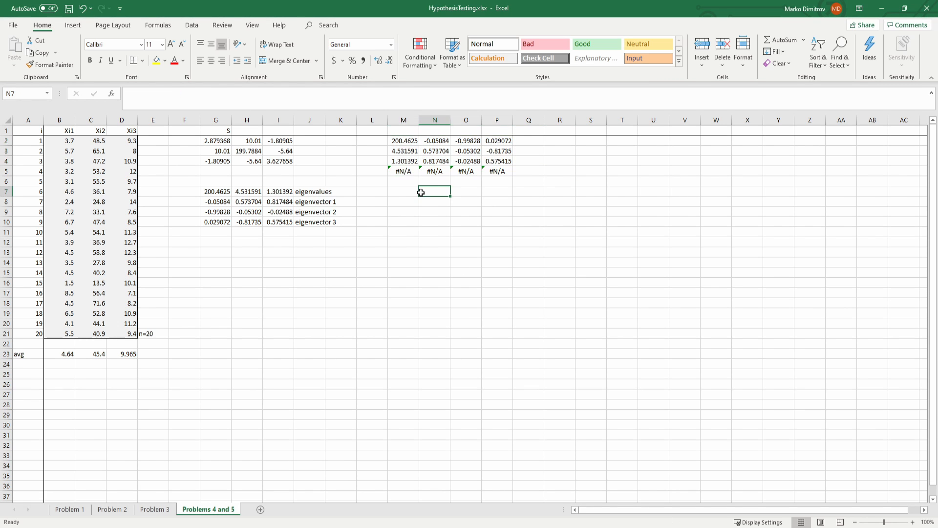
key(ctrl+z)
Step: Enter =TRANSPOSE(G7:I10) as an array formula in M2:P4 and save the workbook
drag(402, 142, 490, 159)
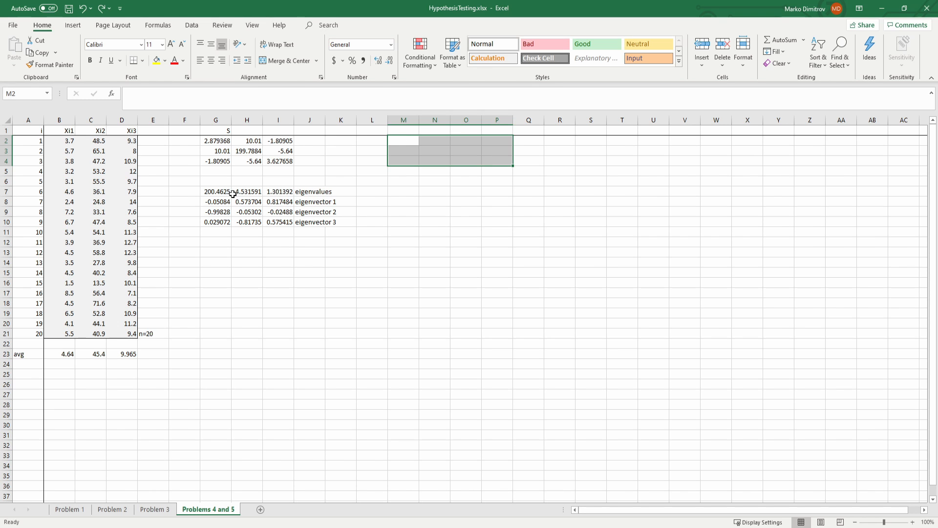
text(=trans)
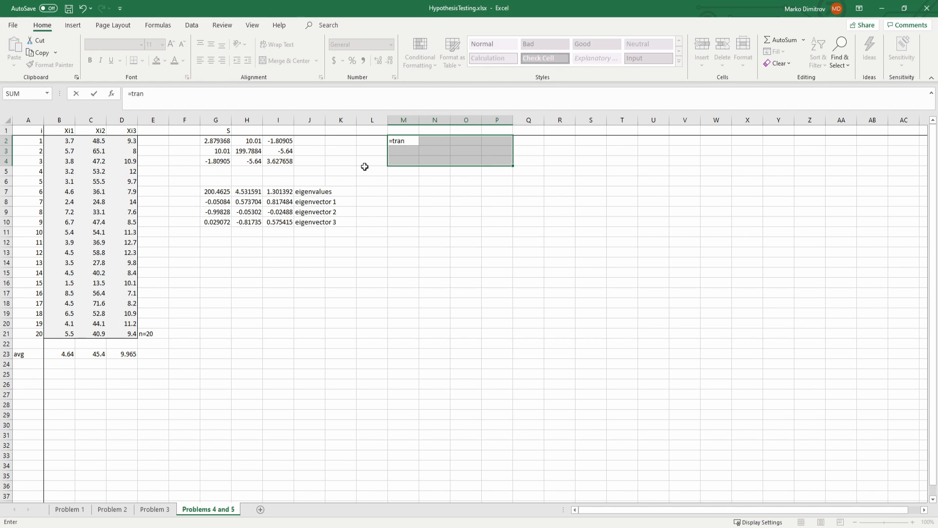
key(Tab)
click(216, 195)
drag(227, 201, 290, 219)
key(ctrl+shift+Return)
click(501, 160)
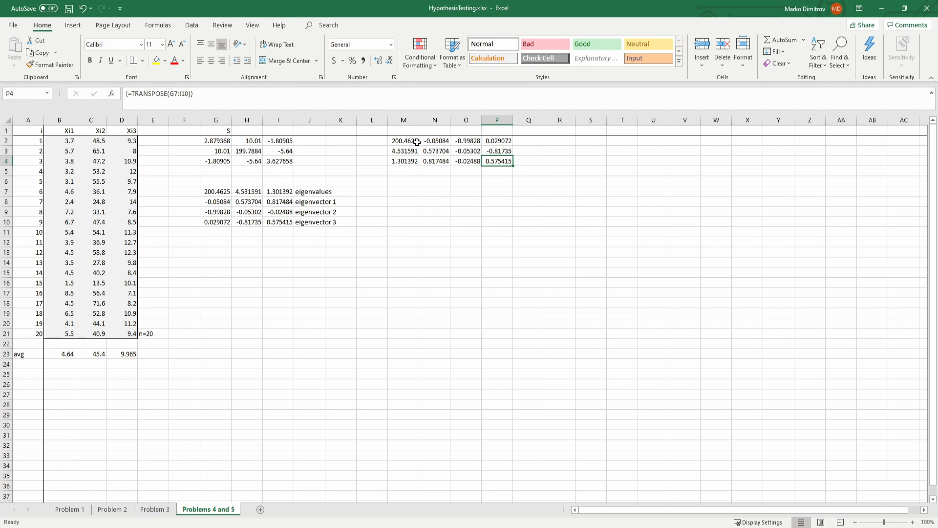
key(ctrl+s)
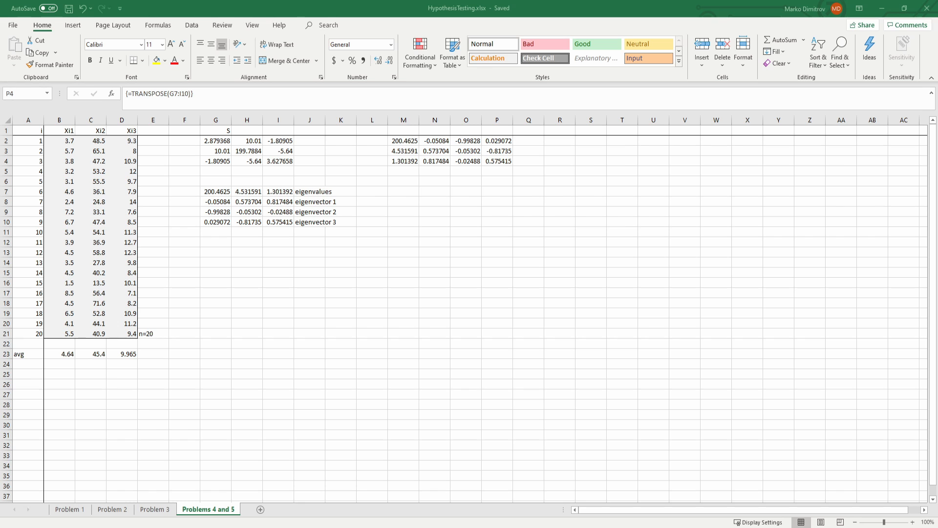
click(383, 211)
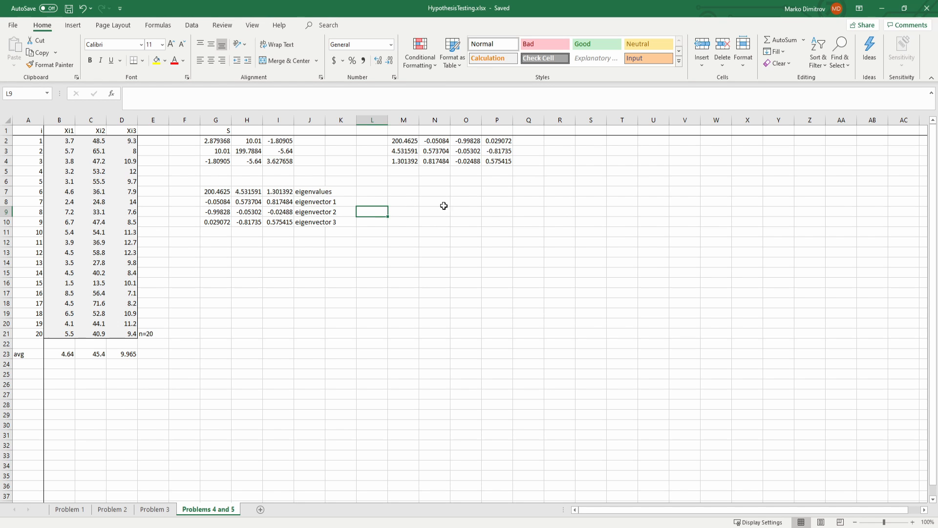
click(394, 190)
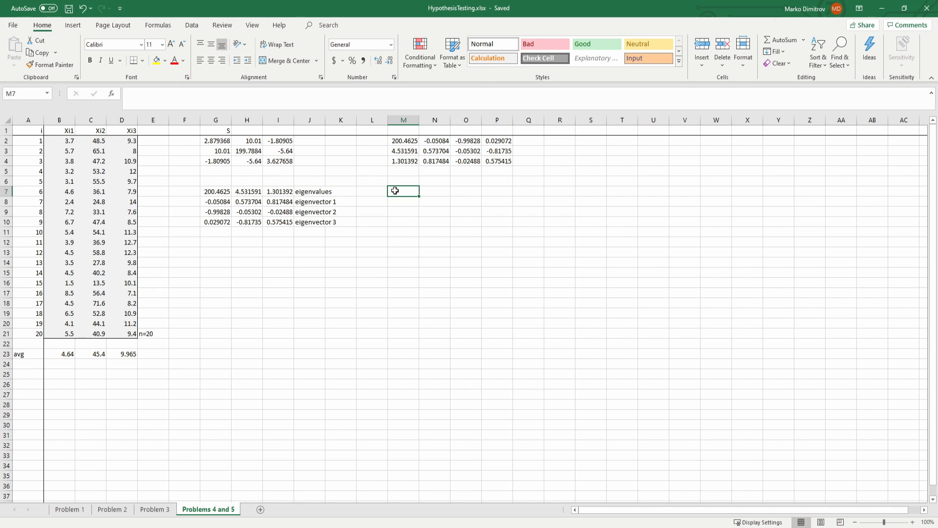
Step: Enter =F.INV.RT(0.1,3,17) in M7 to get the critical F value and save the workbook
text(=f)
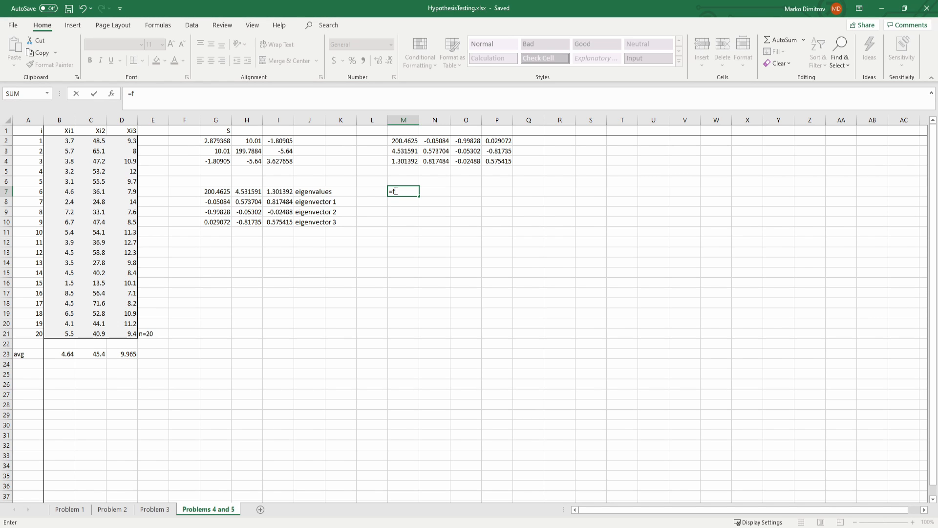
key(Tab)
text(0.1,3,17)
key(Return)
key(Up)
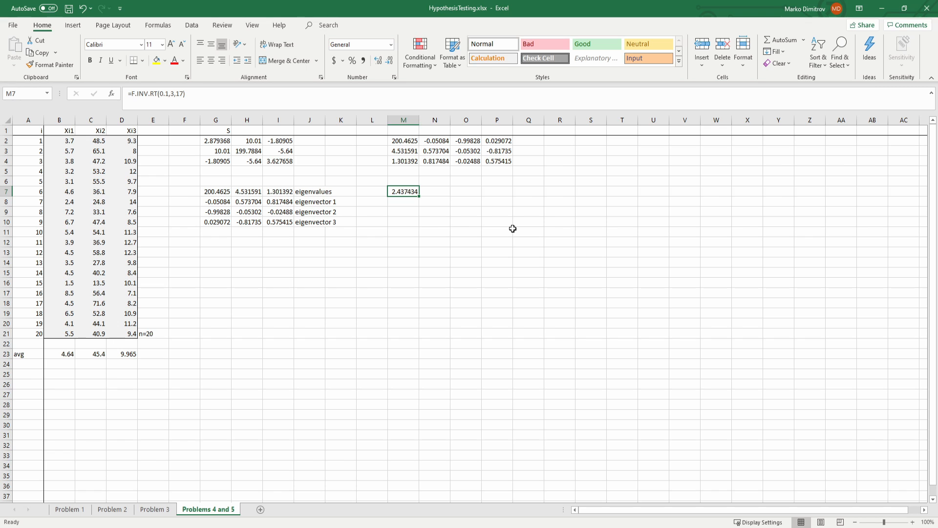
key(ctrl+s)
Step: Enter =SQRT(M7*19*3/((20-3)*3)) as an array formula in M8
click(408, 203)
click(405, 184)
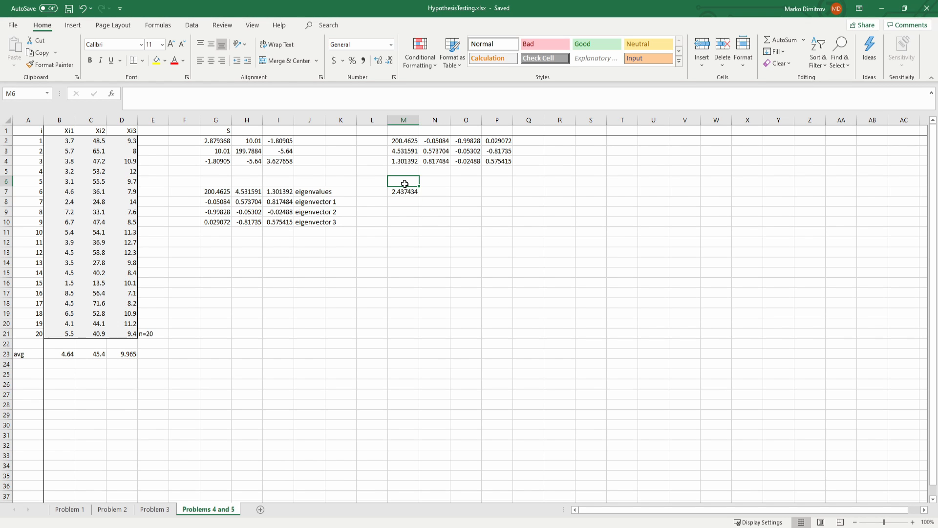
key(Down)
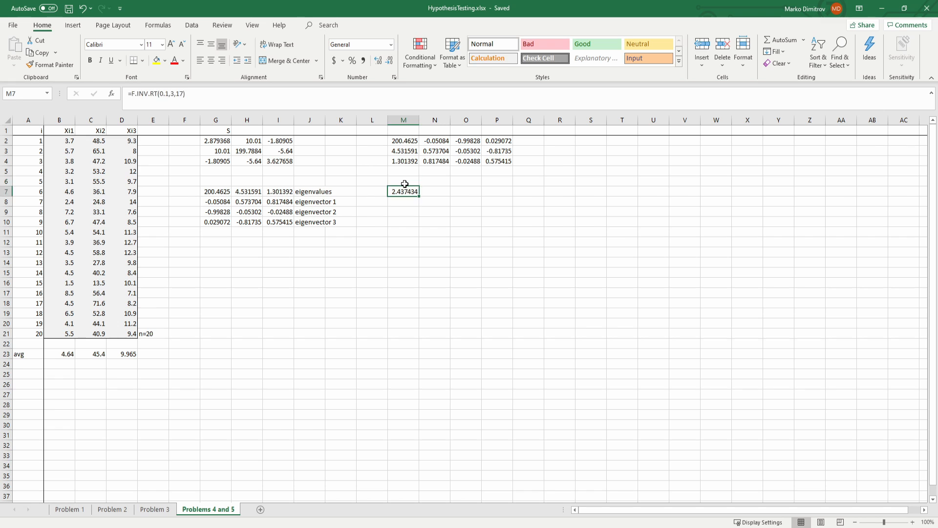
key(Down)
text(=sqrt)
key(Tab)
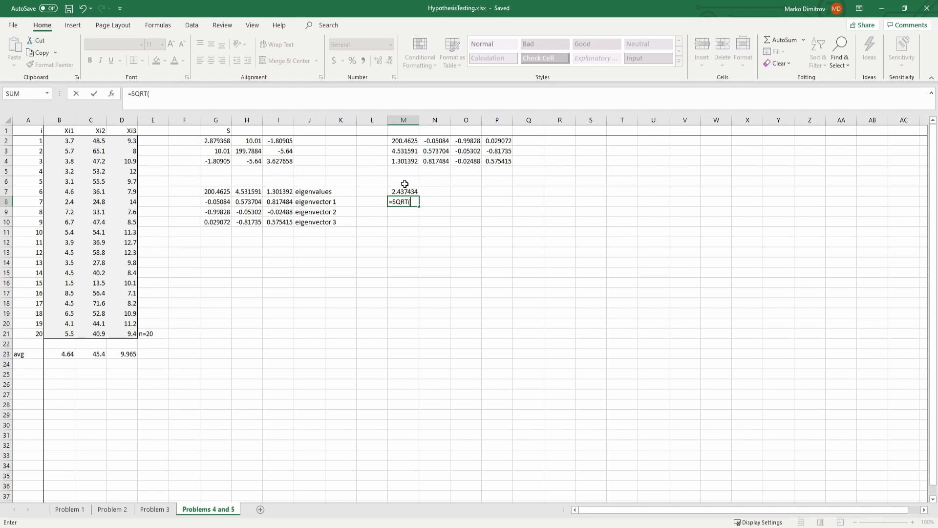
click(405, 192)
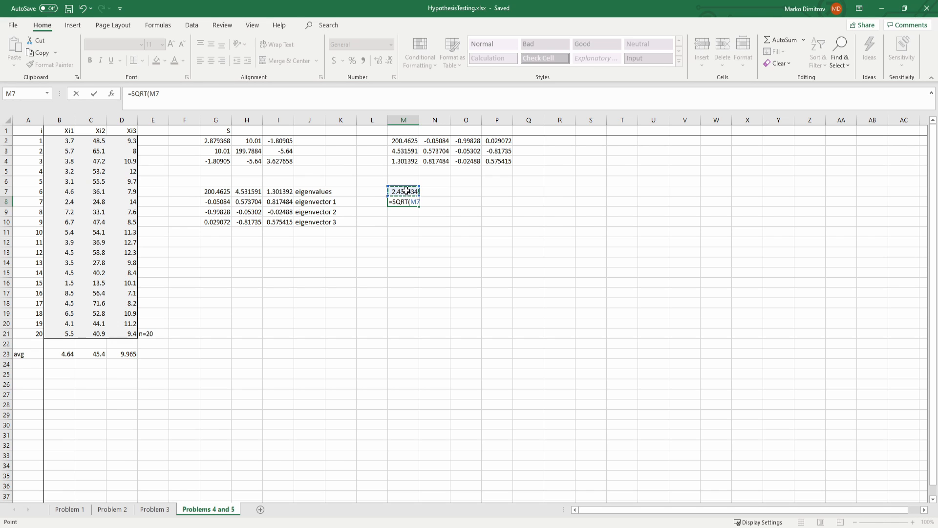
text(*19*3/((20-3)
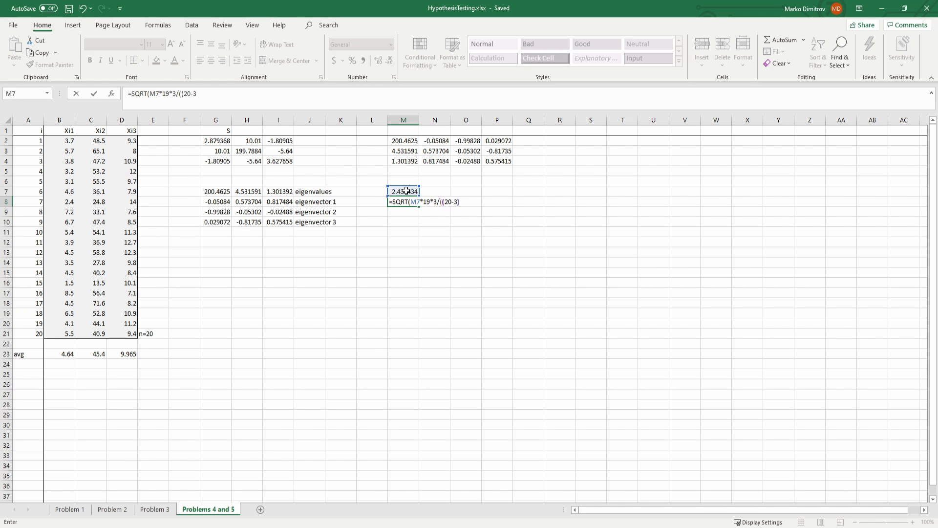
text()*3))
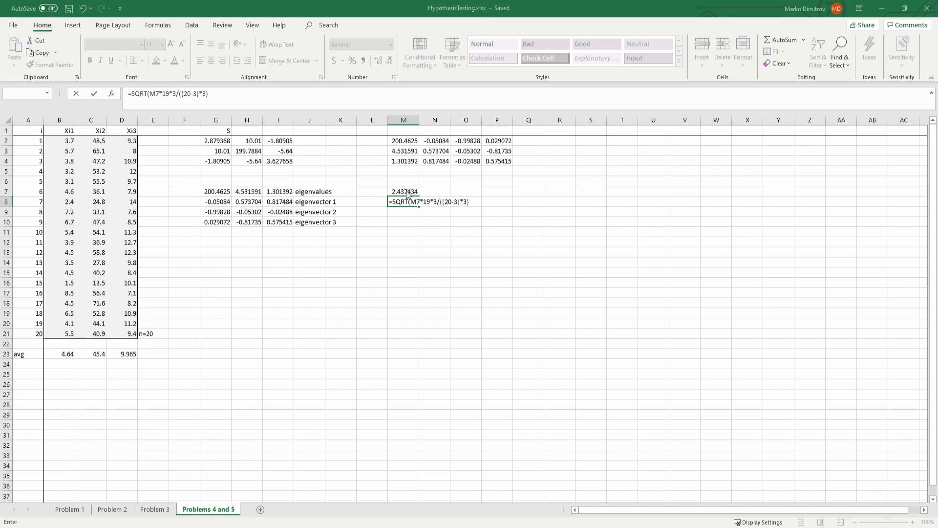
key(ctrl+shift+Return)
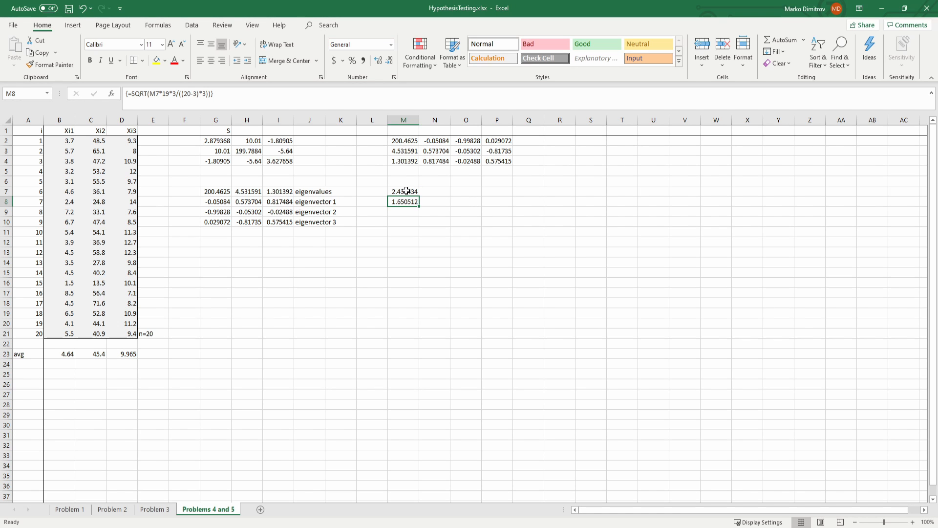
key(Down)
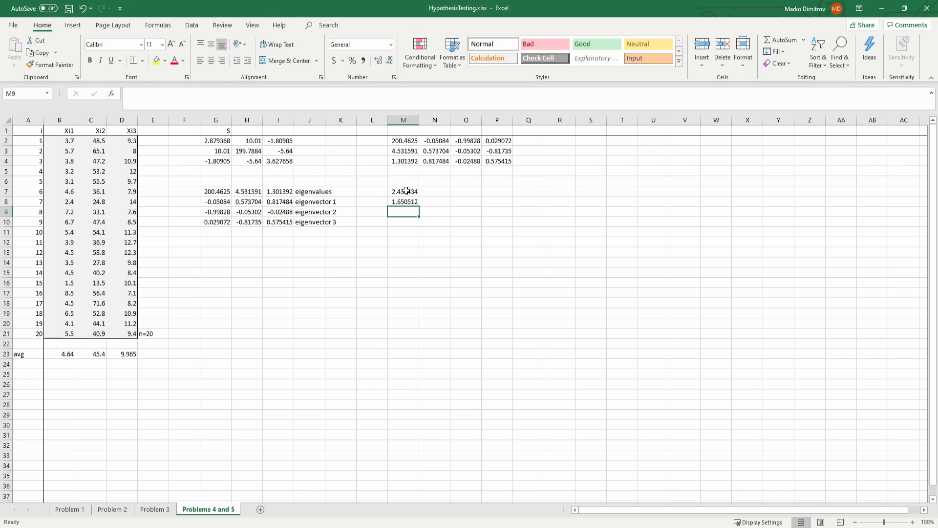
Step: Correct the array formula in M8 by replacing the final factor 3 in the denominator with 20
key(Up)
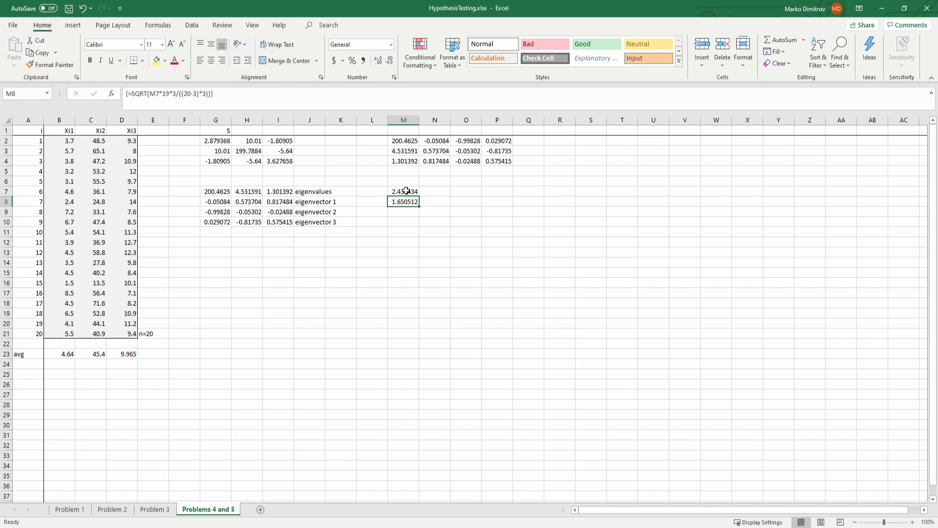
click(240, 96)
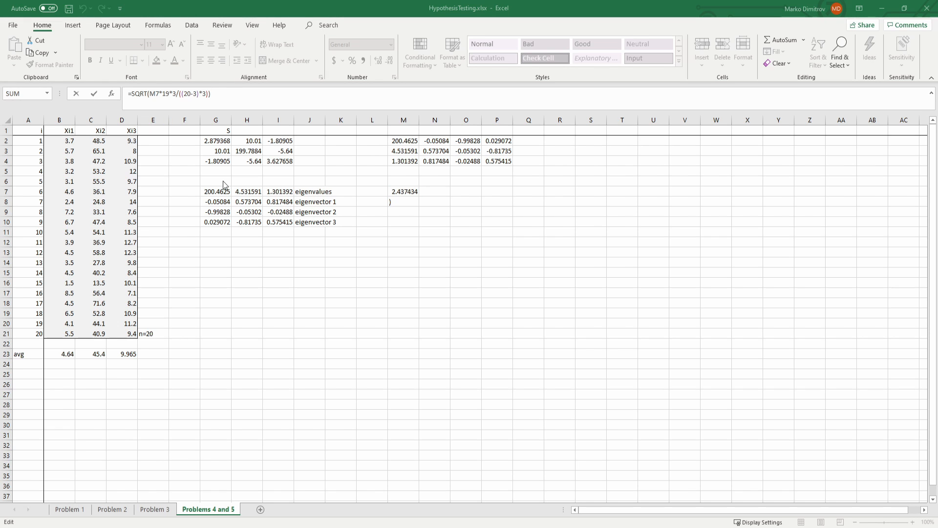
click(226, 91)
drag(202, 96, 206, 96)
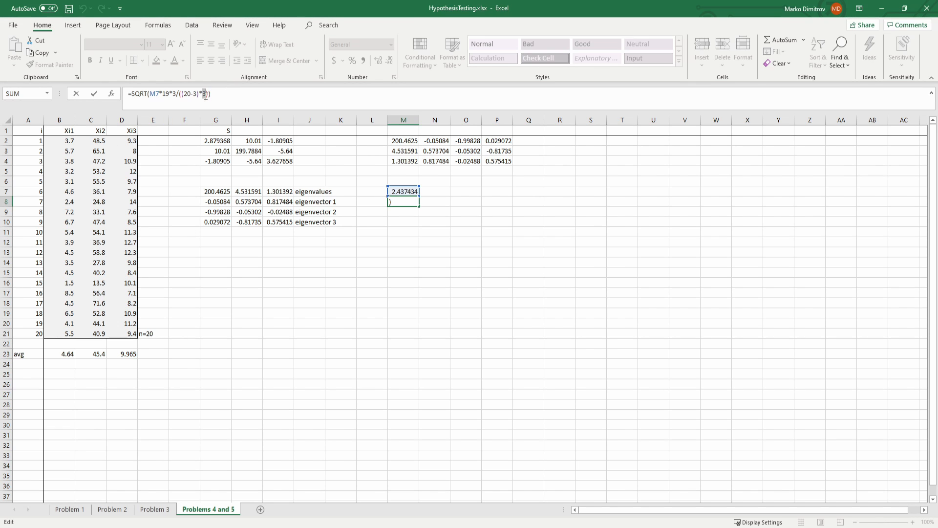
text(1)
text(0)
key(ctrl+shift+Return)
key(Down)
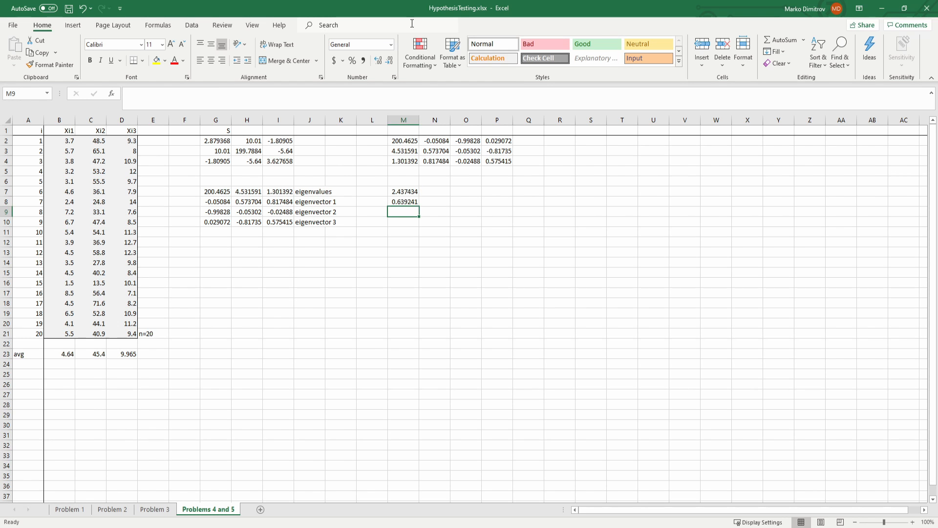
Step: Label the scaling constant by entering "c =" in L8
click(375, 200)
text(c=)
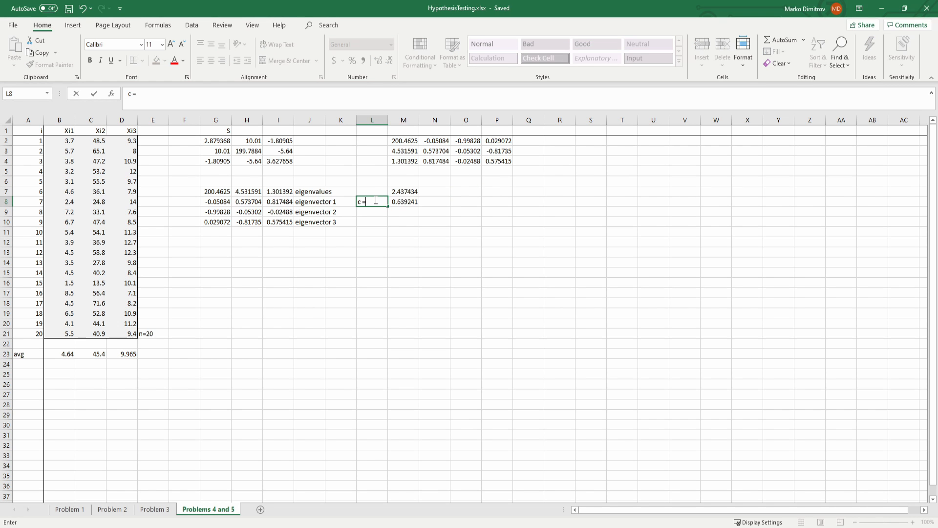
key(Return)
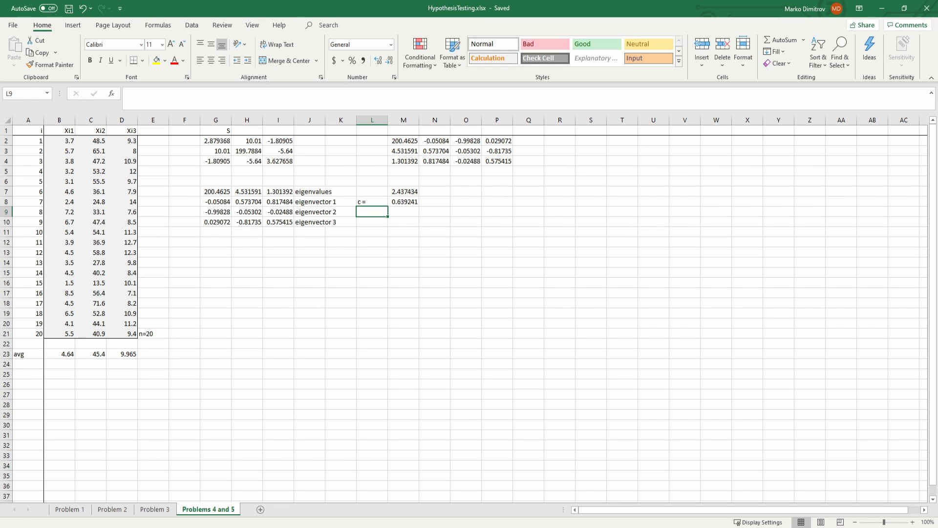
key(alt+Tab)
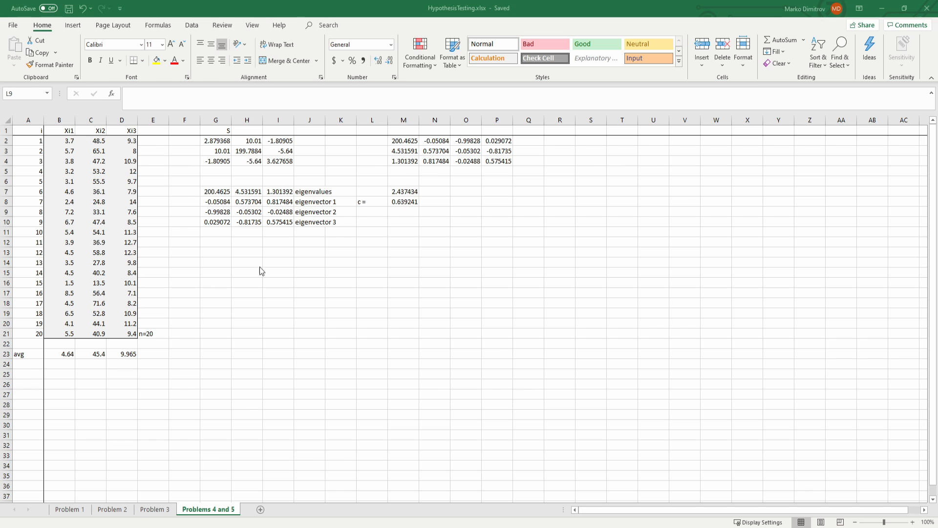
click(414, 203)
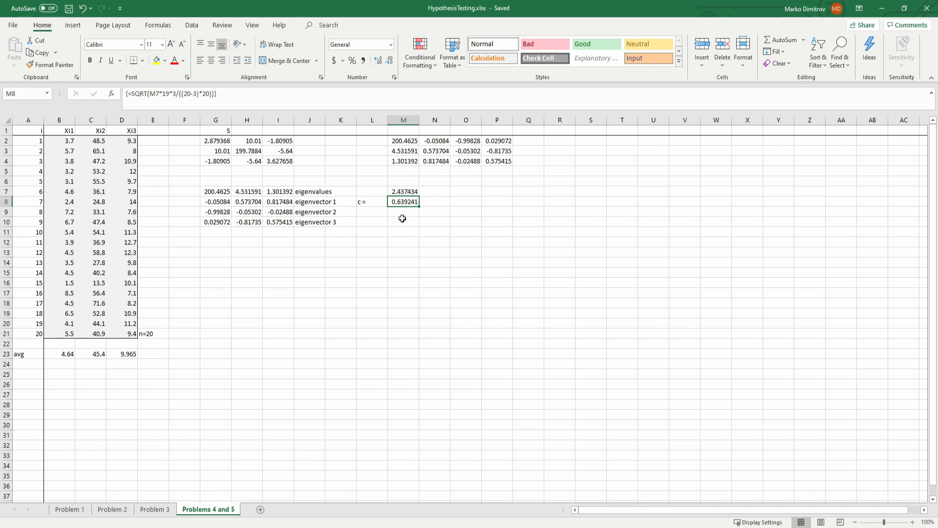
Step: Enter =SQRT(M2)*$M$8 in O7 to compute the ellipsoid's first half-axis length
click(459, 195)
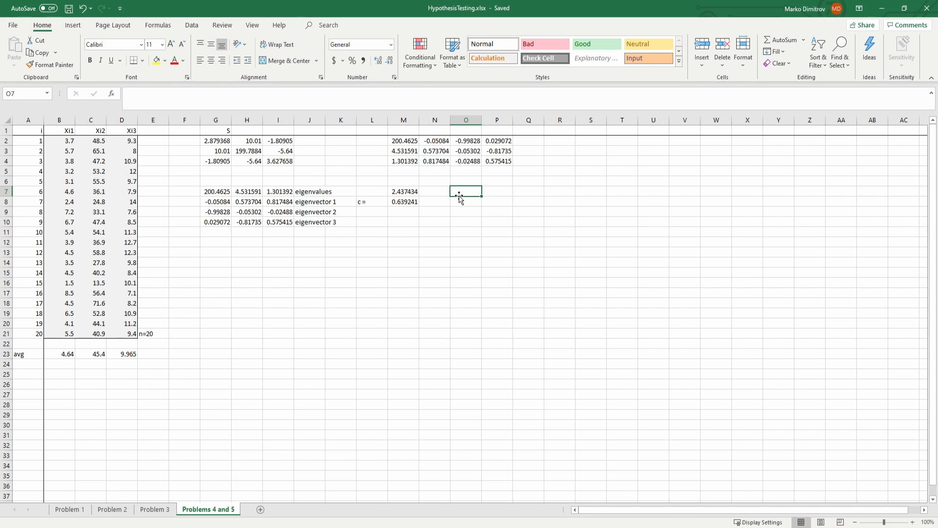
text(=sqr)
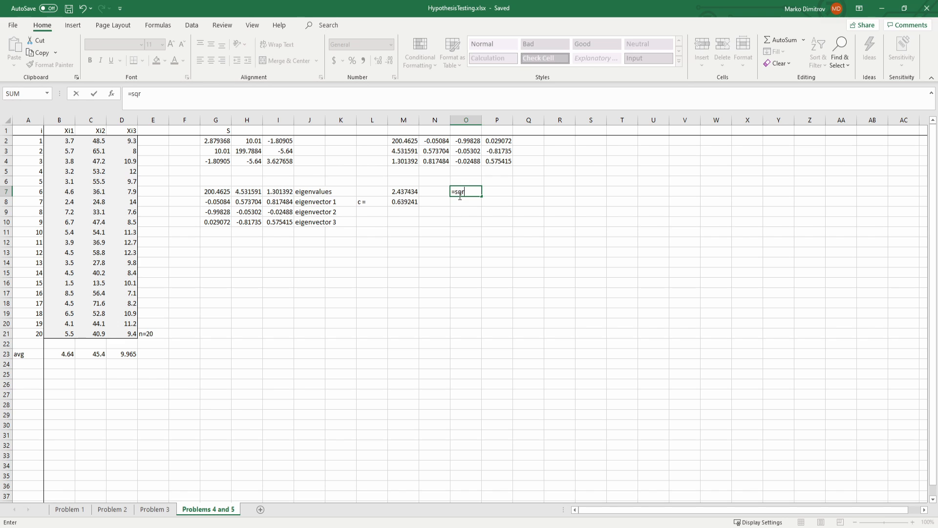
click(410, 140)
click(458, 190)
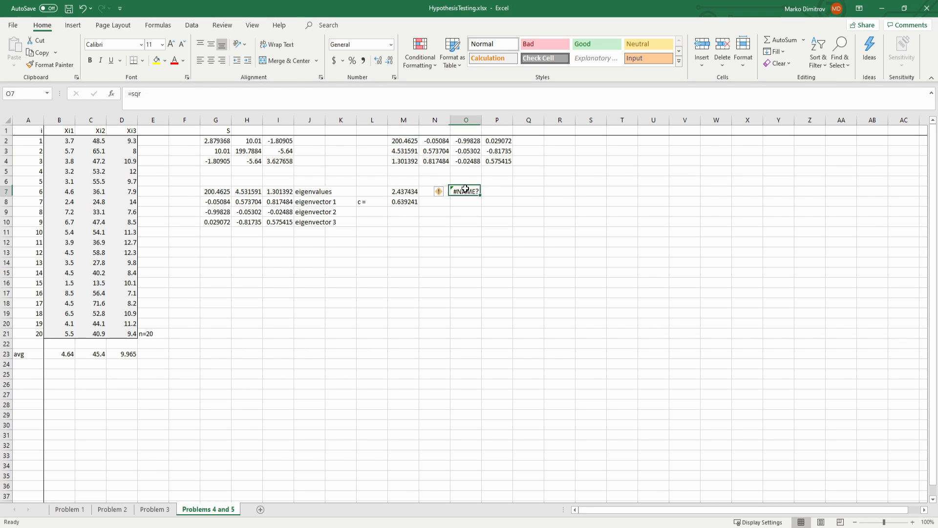
click(221, 99)
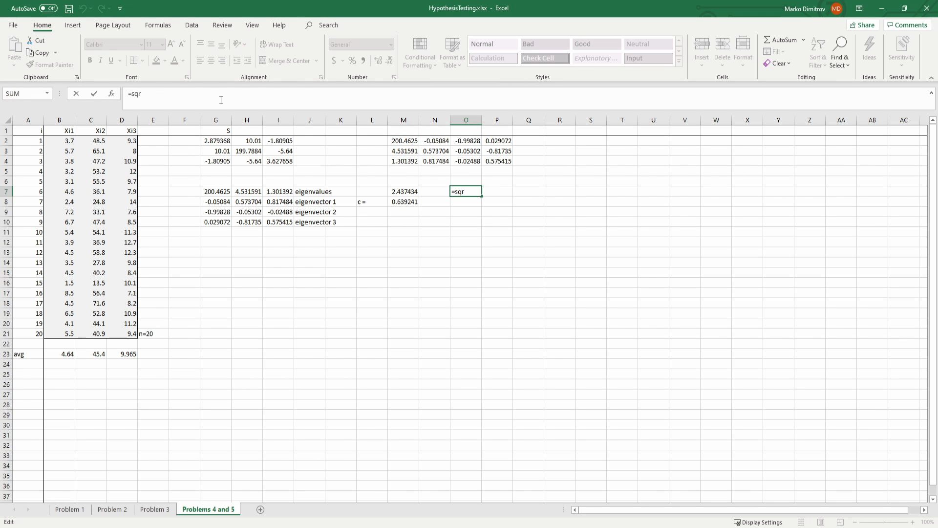
text(t)
key(Tab)
click(412, 138)
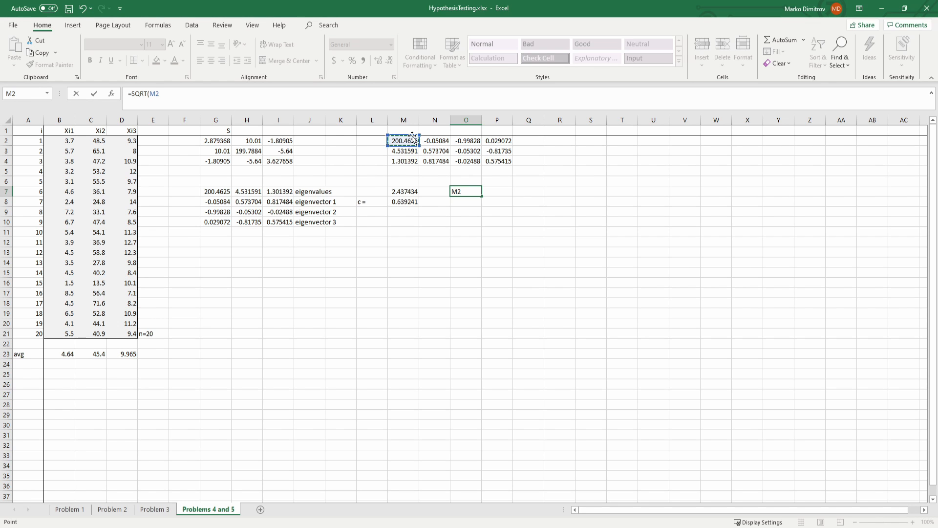
text()*)
click(400, 201)
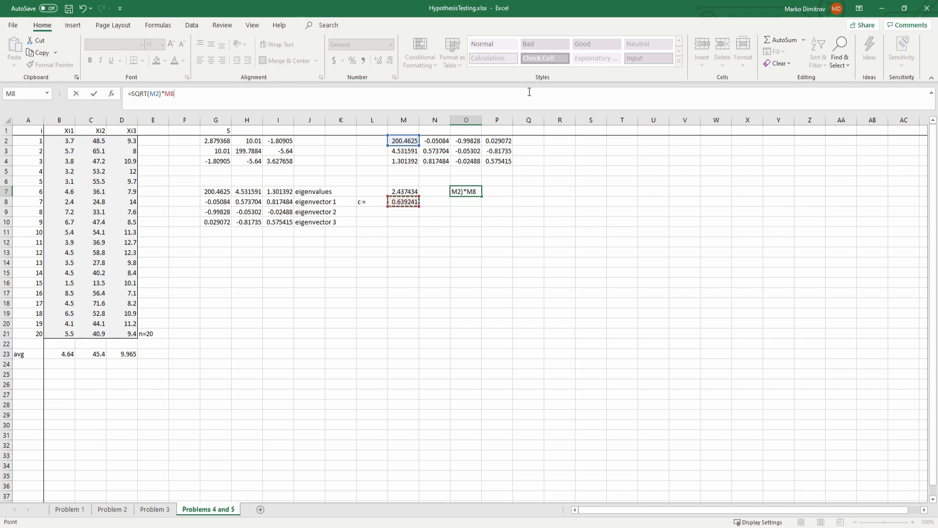
key(Return)
key(Up)
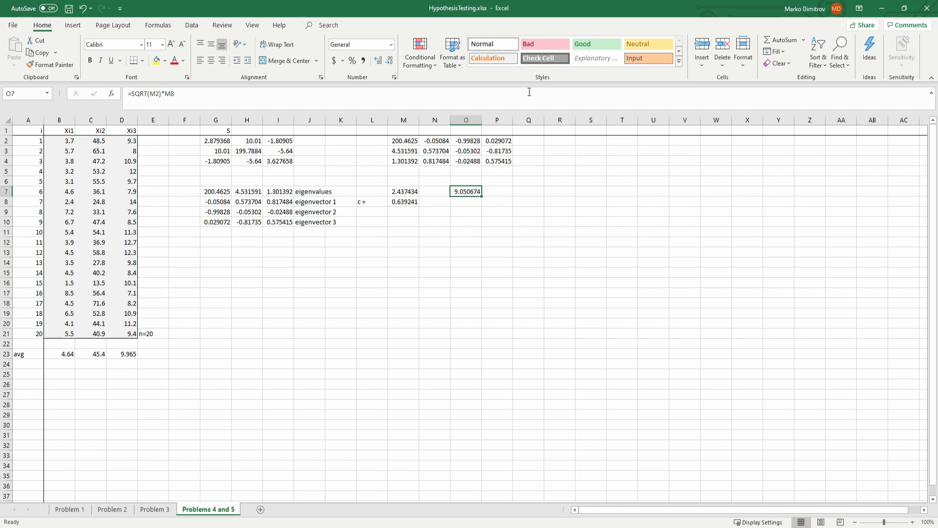
key(F2)
key(Return)
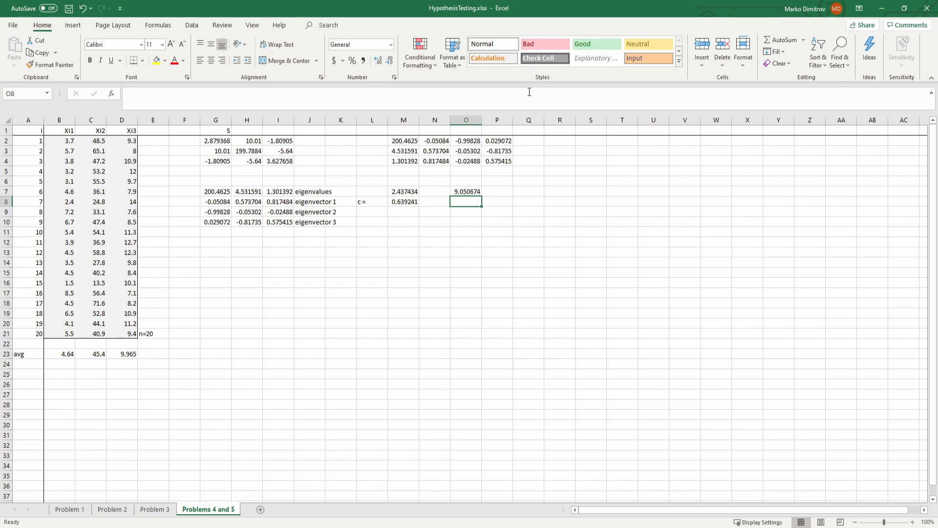
Step: Fill the half-axis formula from O7 down through O9 and save the workbook
click(460, 192)
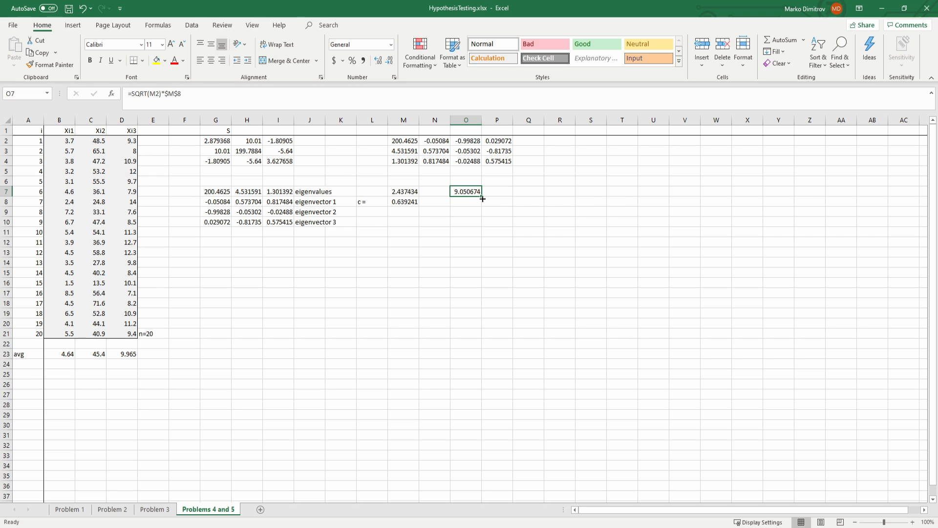
drag(482, 199, 483, 217)
key(ctrl+s)
Step: Examine the half-axis lengths in O7:O9 and how they relate to the eigenvectors in the transposed block
click(468, 195)
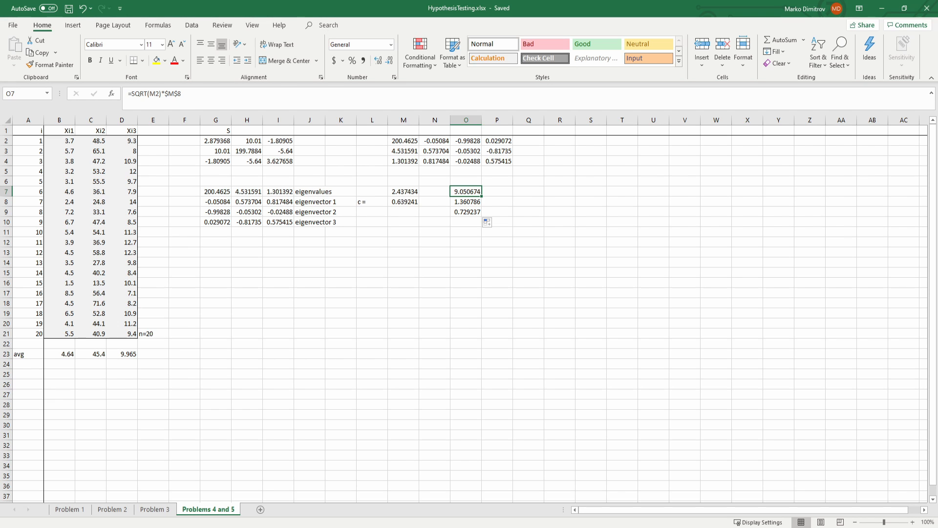
drag(445, 141, 436, 162)
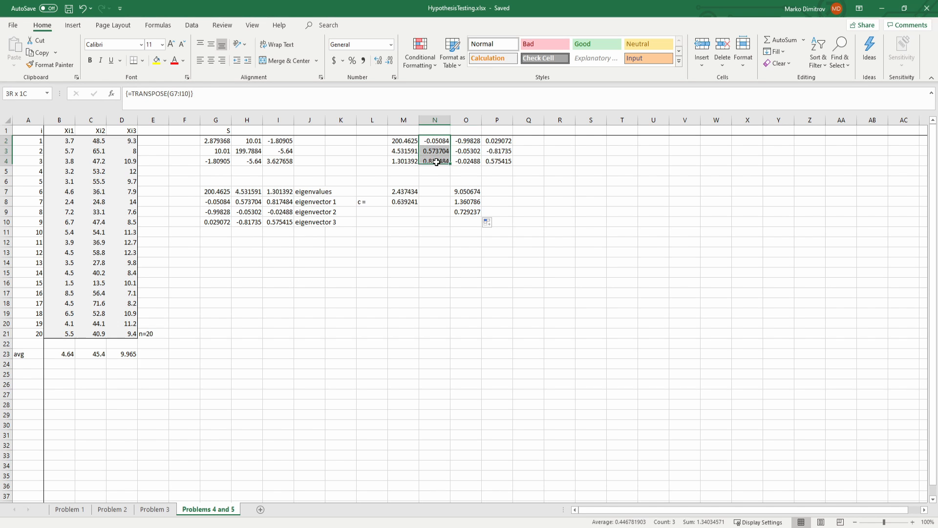
click(463, 193)
key(alt+Tab)
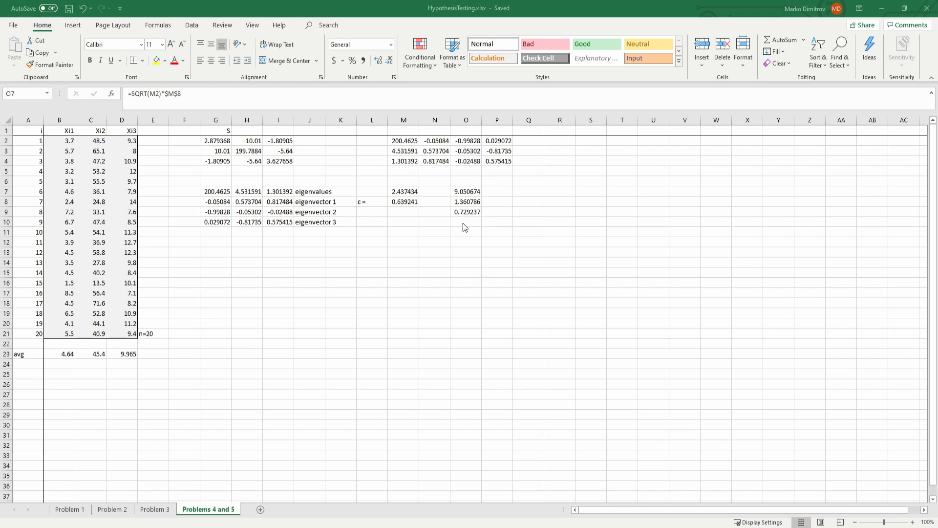
click(466, 193)
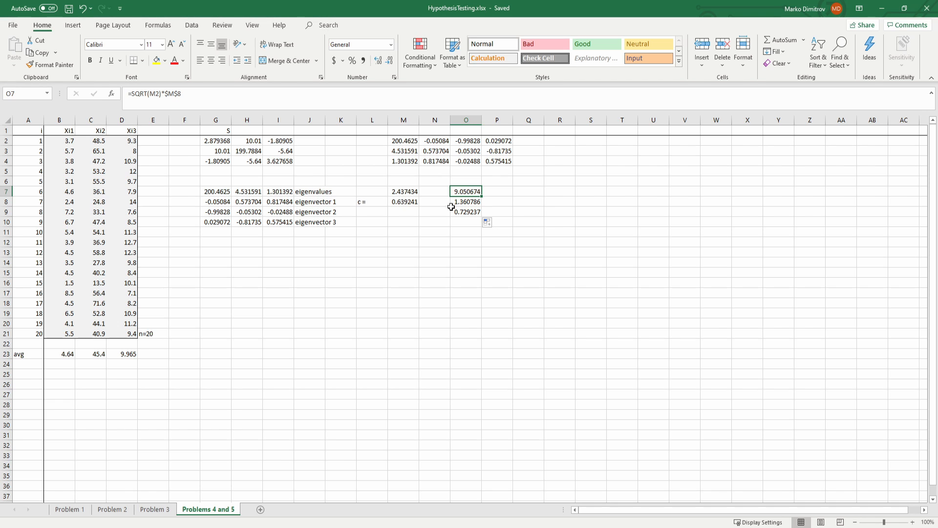
click(468, 203)
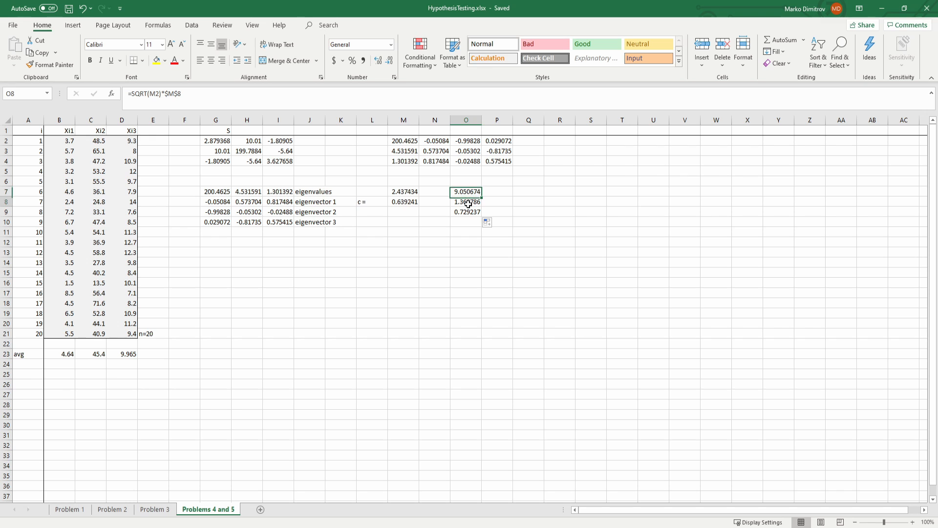
click(467, 212)
click(467, 201)
click(466, 192)
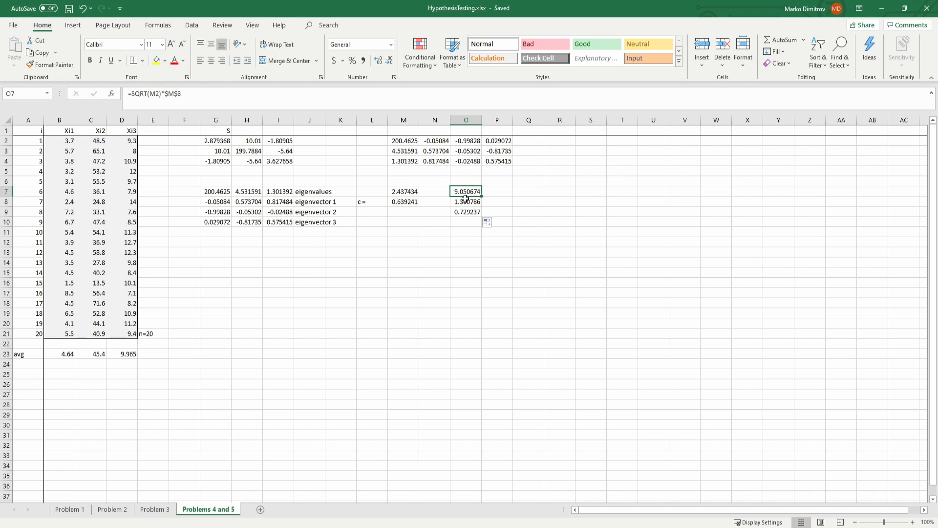
click(466, 201)
click(464, 211)
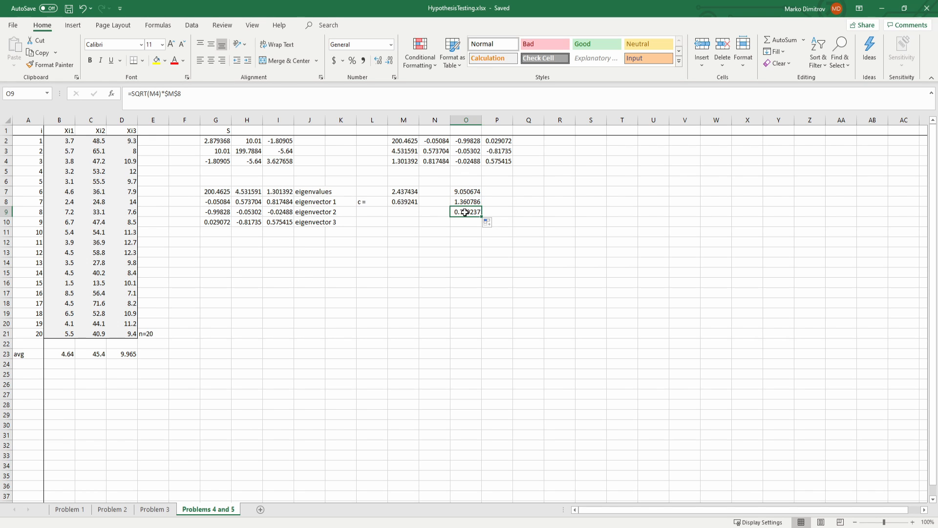
drag(466, 191, 473, 202)
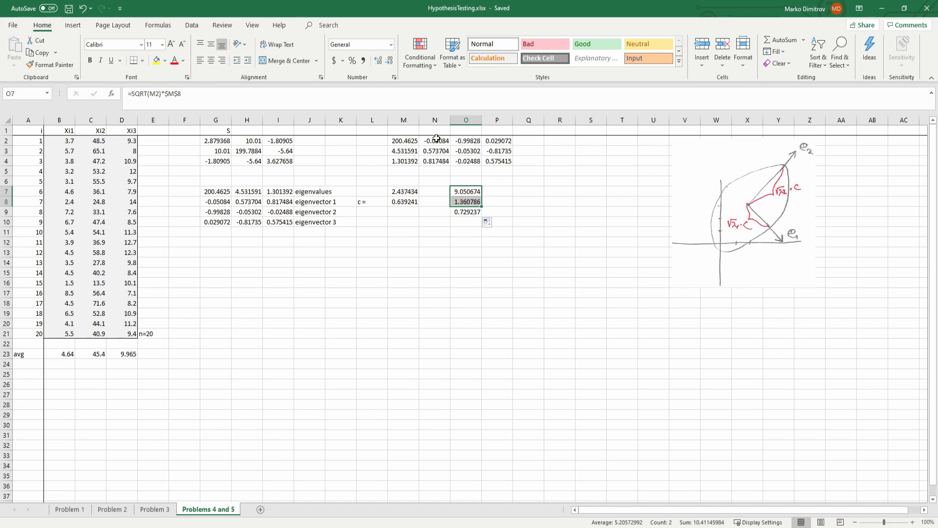
Step: Compare the half-axis lengths in O7:O9 with the eigenvector columns in N2:P4
click(404, 232)
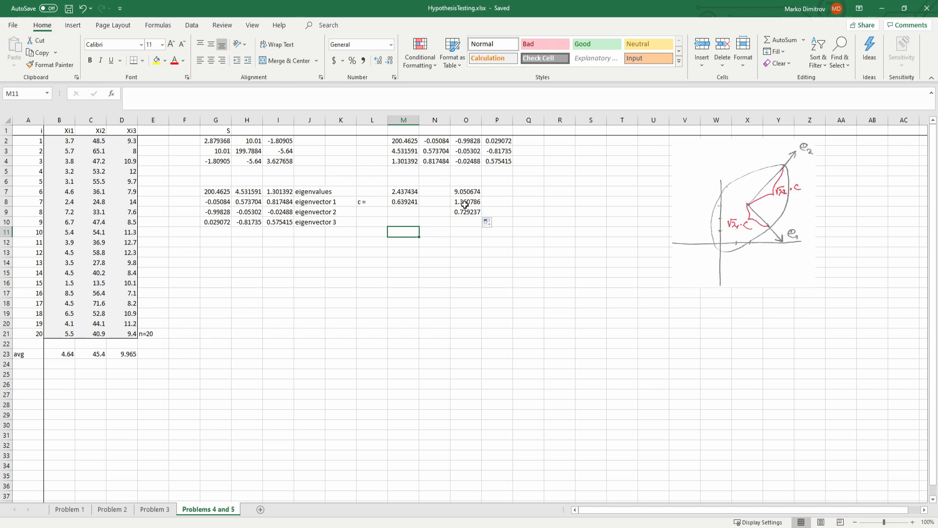
drag(465, 191, 465, 212)
click(404, 262)
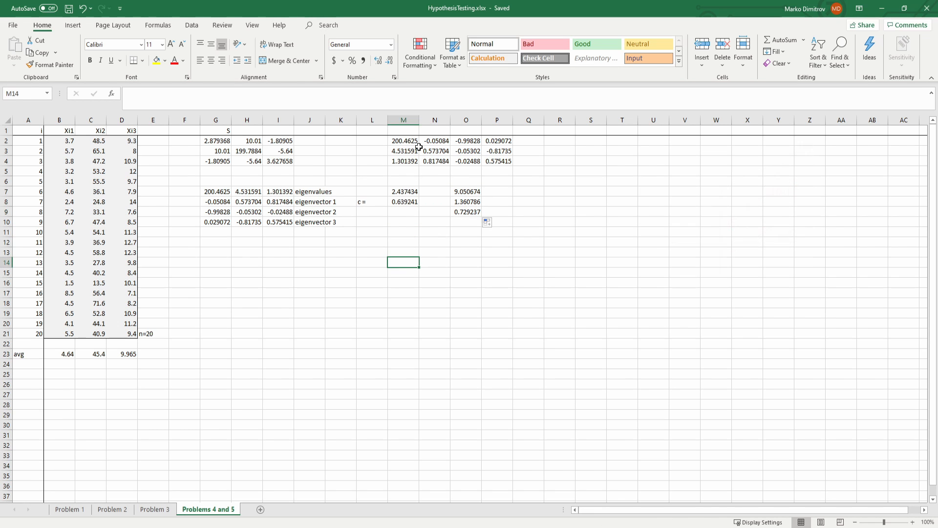
drag(435, 141, 497, 162)
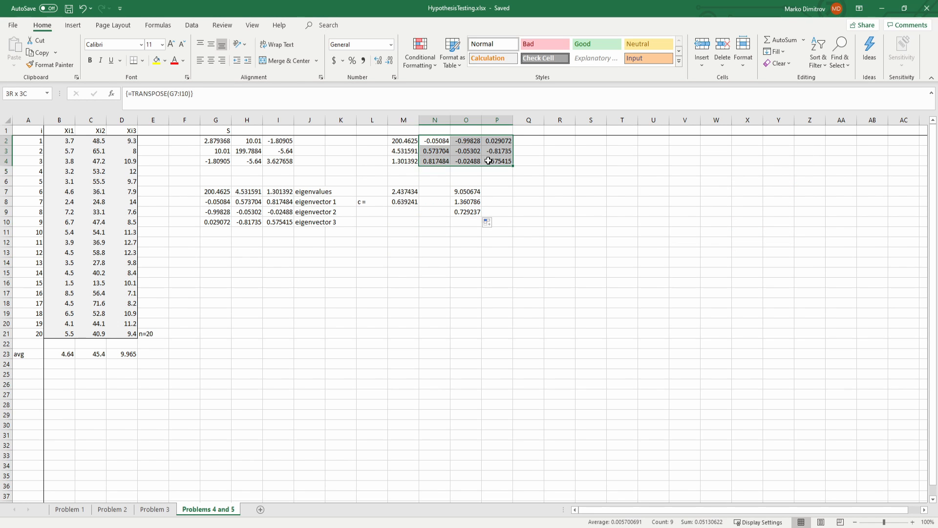
click(350, 204)
click(415, 235)
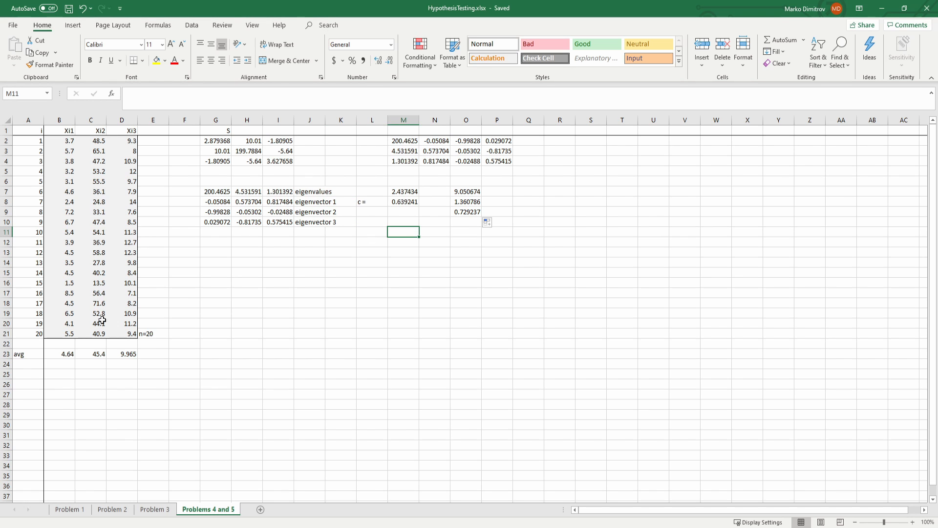
Step: Examine the mean vector in B23:D23 as the ellipsoid's centre together with the eigenvector axis directions in N2:P4
mouse_move(56, 356)
mouse_down()
mouse_move(125, 357)
mouse_move(69, 356)
mouse_up()
click(66, 353)
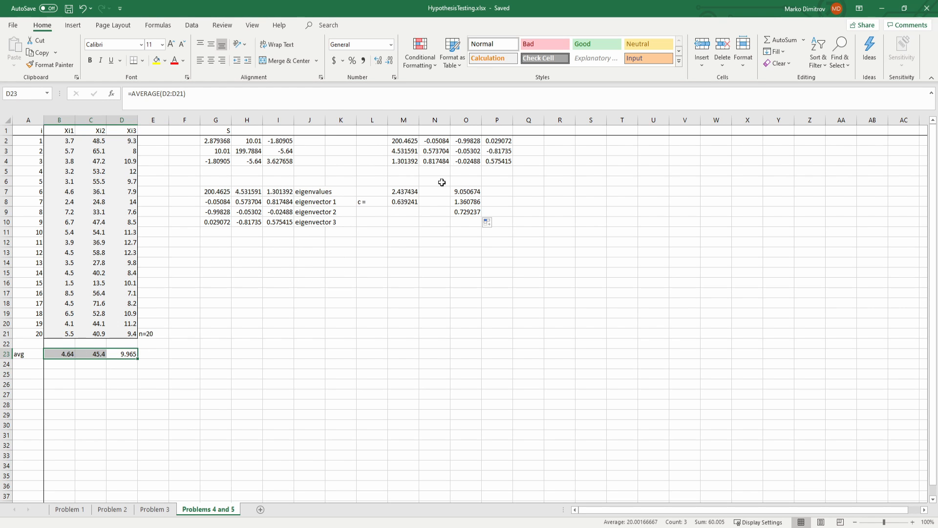
drag(435, 140, 436, 157)
drag(466, 141, 495, 161)
click(494, 142)
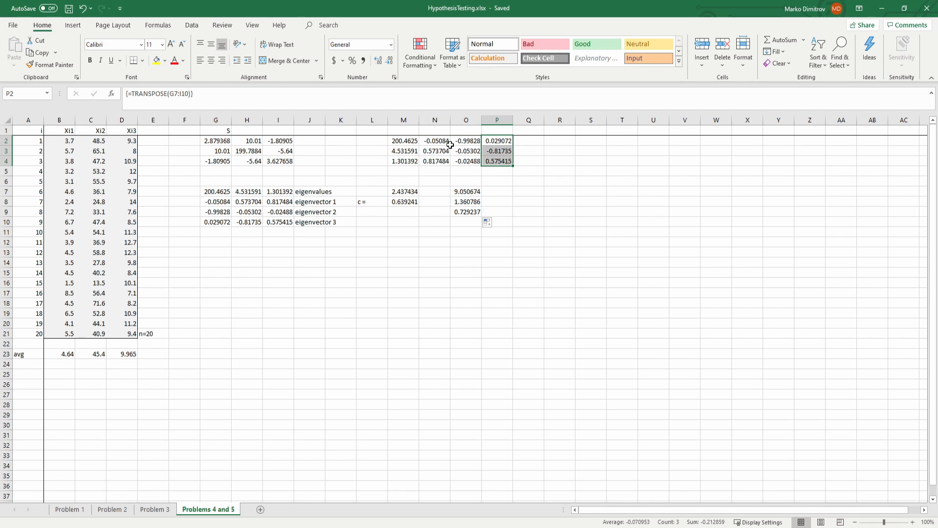
drag(435, 142, 497, 161)
click(469, 191)
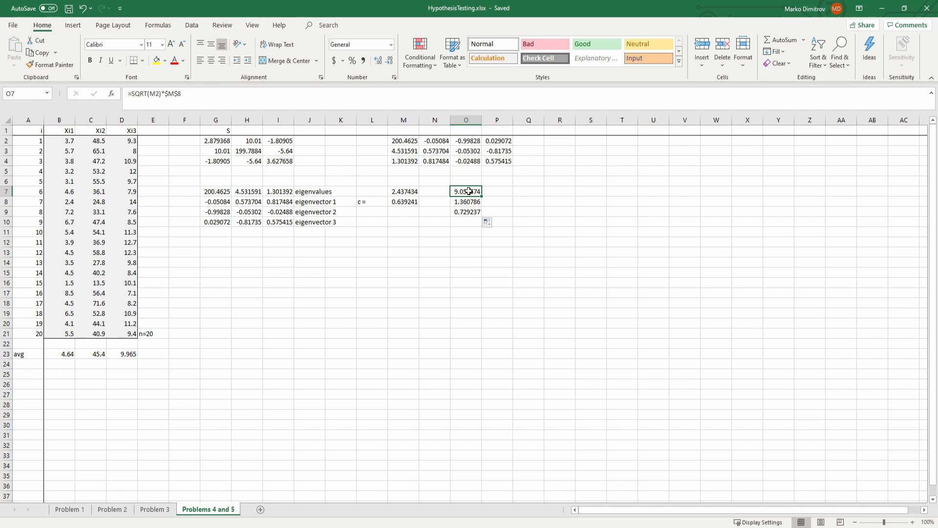
drag(434, 142, 435, 161)
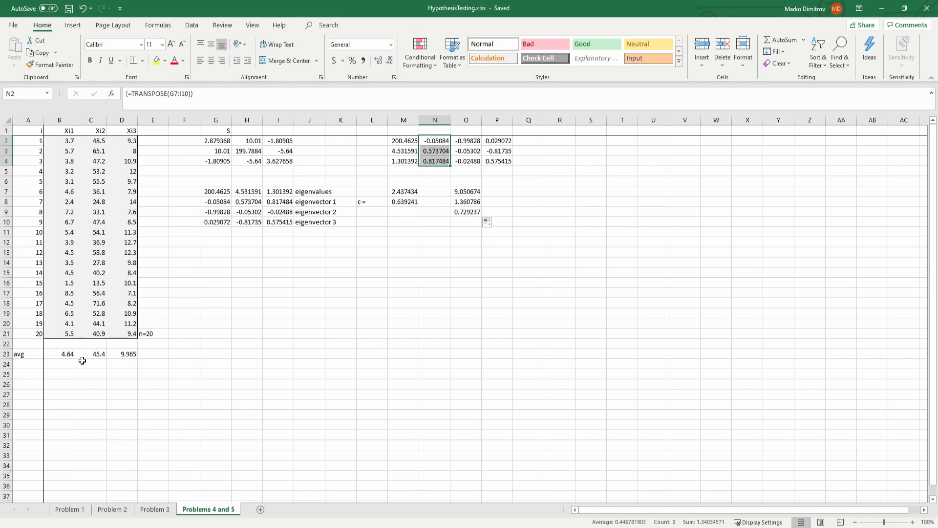
drag(59, 354, 119, 354)
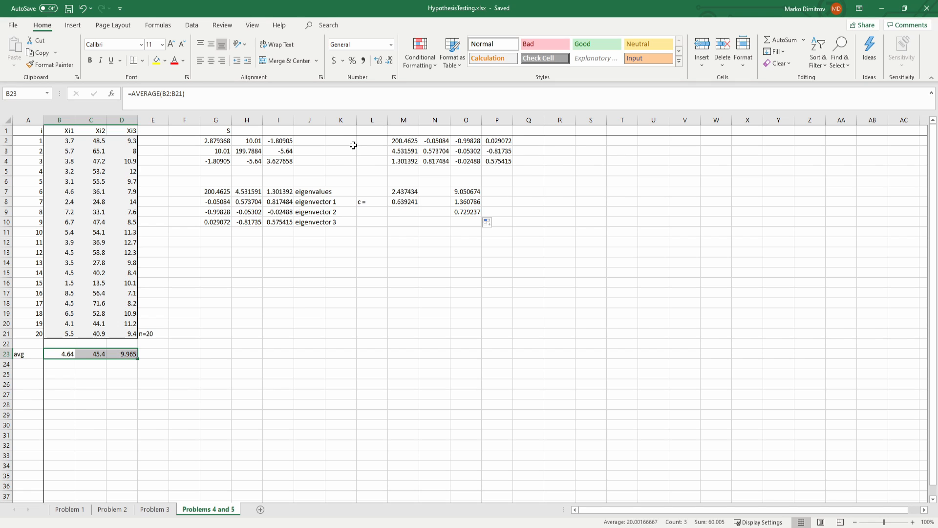
Step: Inspect the F critical value in M7 and compare the three half-axis lengths in O7:O9 with one another
click(407, 192)
click(472, 201)
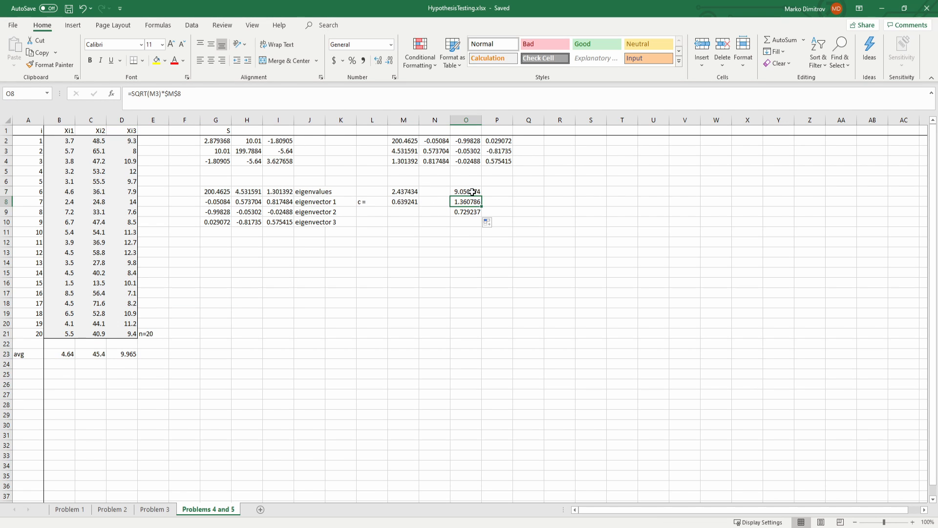
click(472, 192)
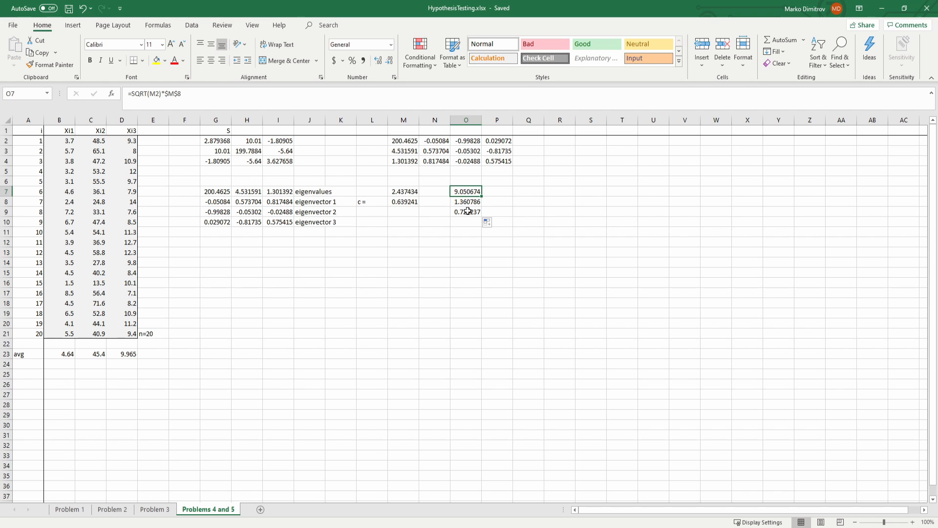
click(467, 202)
click(466, 194)
key(Down)
key(Down)
key(Up)
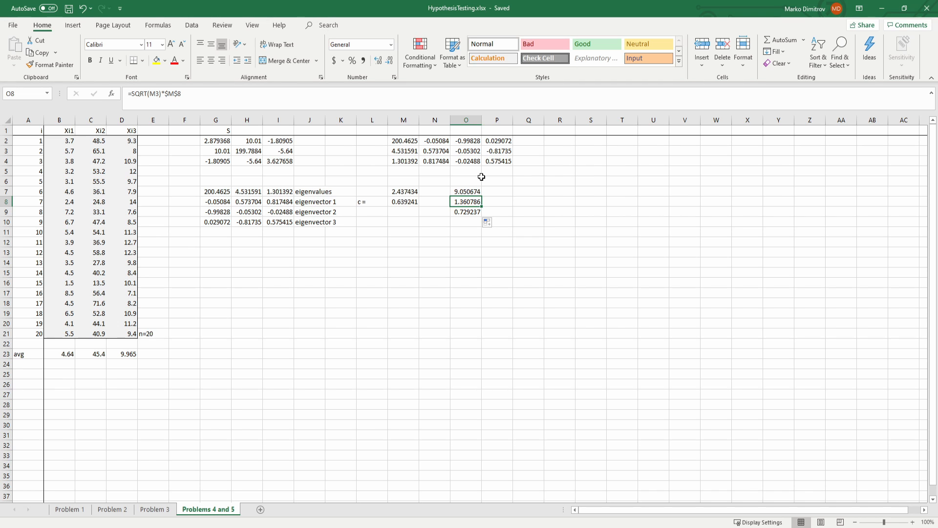
key(Up)
key(Down)
key(Down)
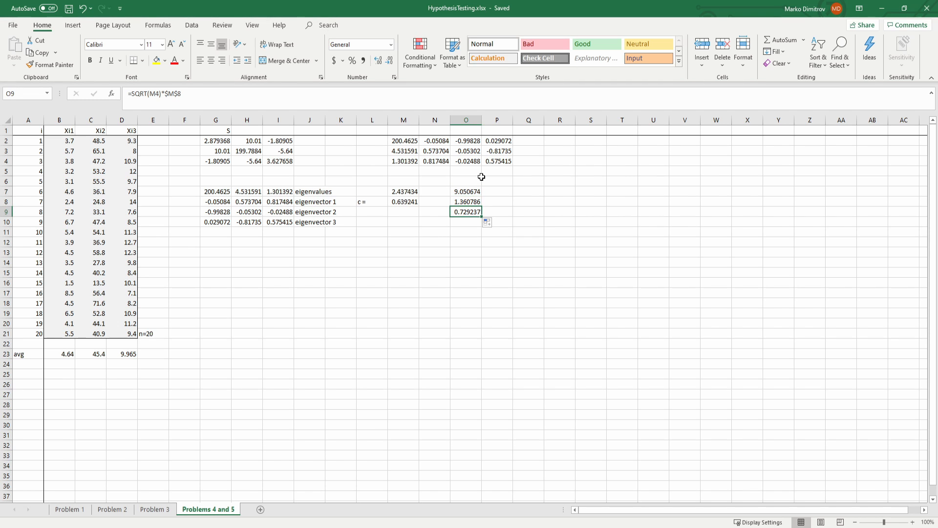
key(Up)
key(Up)
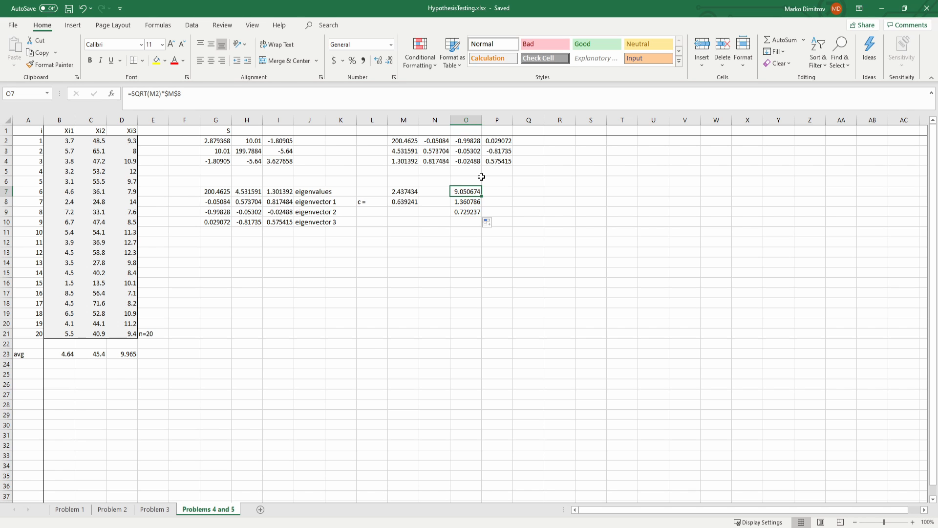
key(Down)
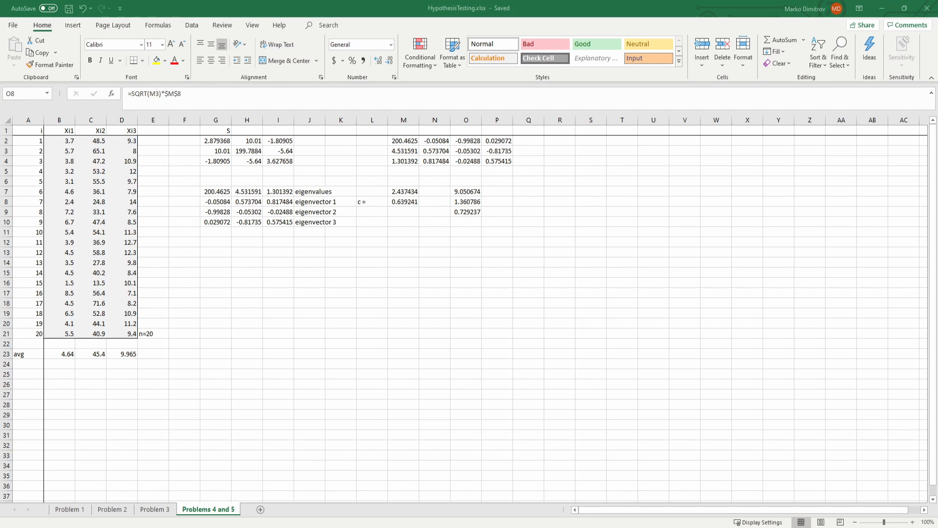
Step: Switch to the PDF notes on testing hypotheses and read the simultaneous and Bonferroni confidence interval sections
key(alt+Tab)
drag(220, 174, 526, 175)
click(234, 357)
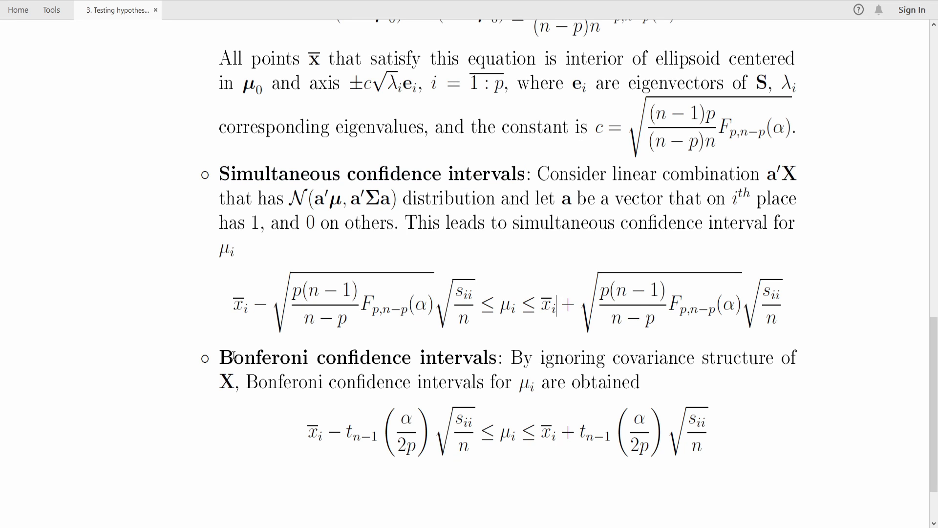
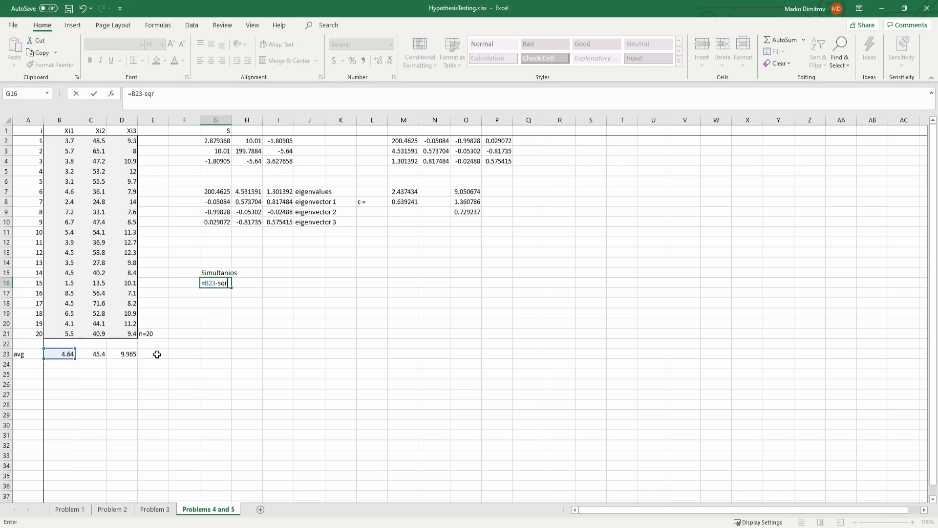
Step: Complete the first simultaneous interval's lower bound in G16 with the formula =B23-SQRT(G2)*M8
key(Tab)
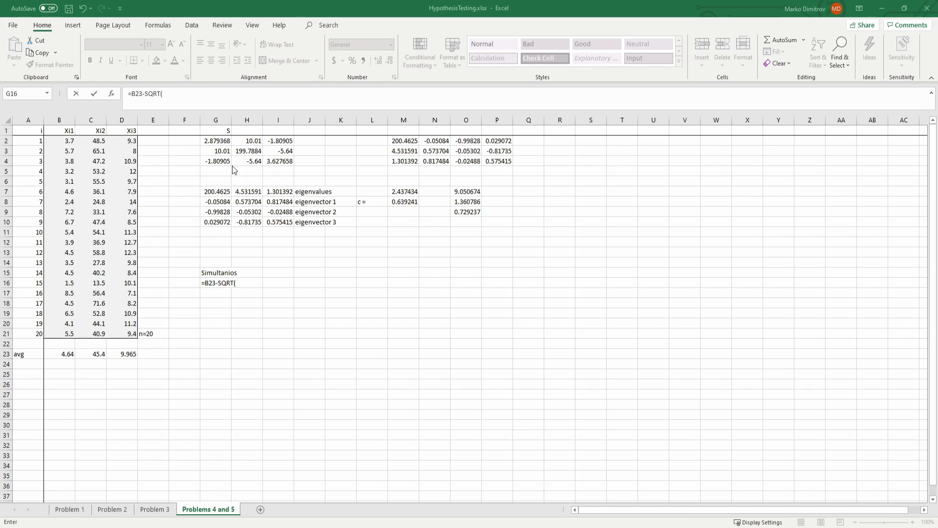
click(210, 142)
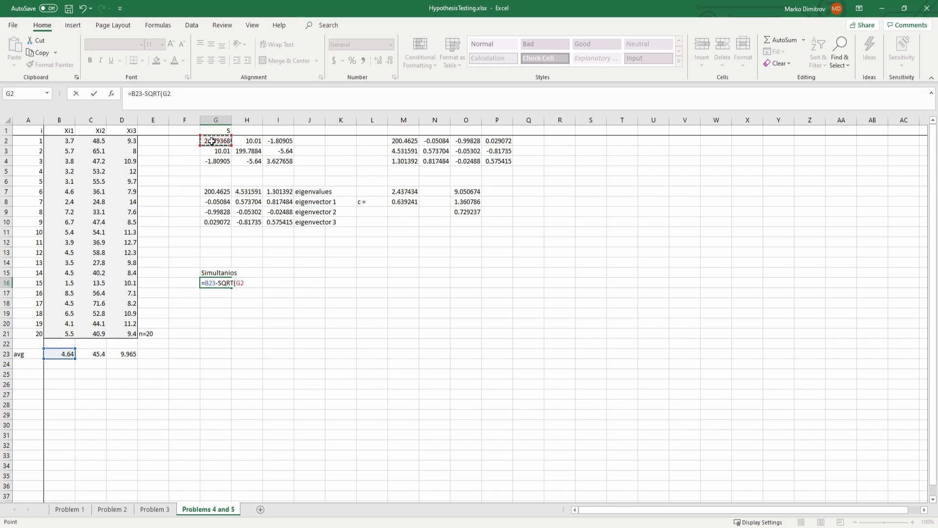
text()*)
click(395, 202)
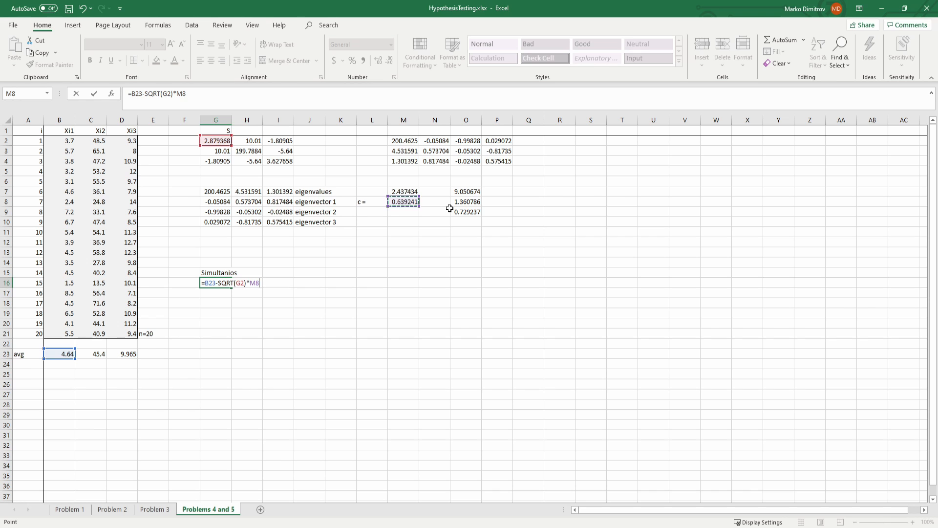
key(Return)
key(Up)
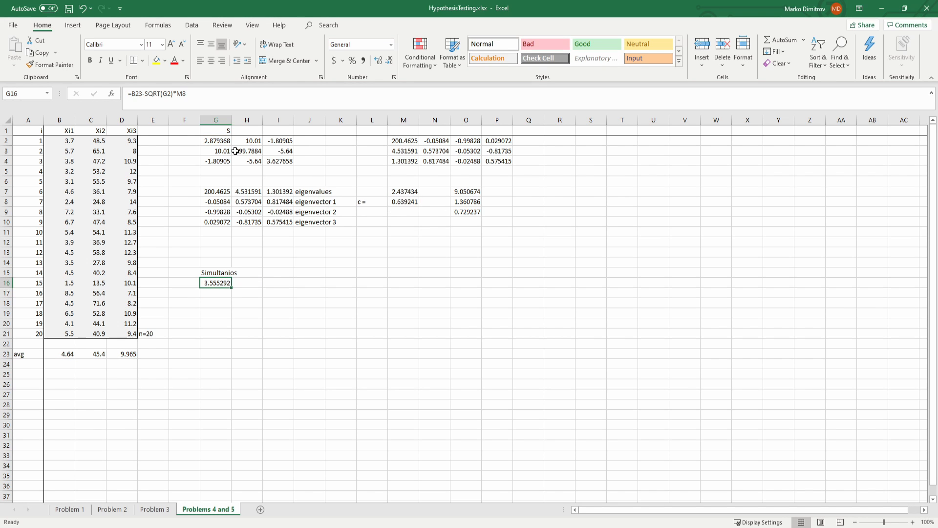
click(197, 107)
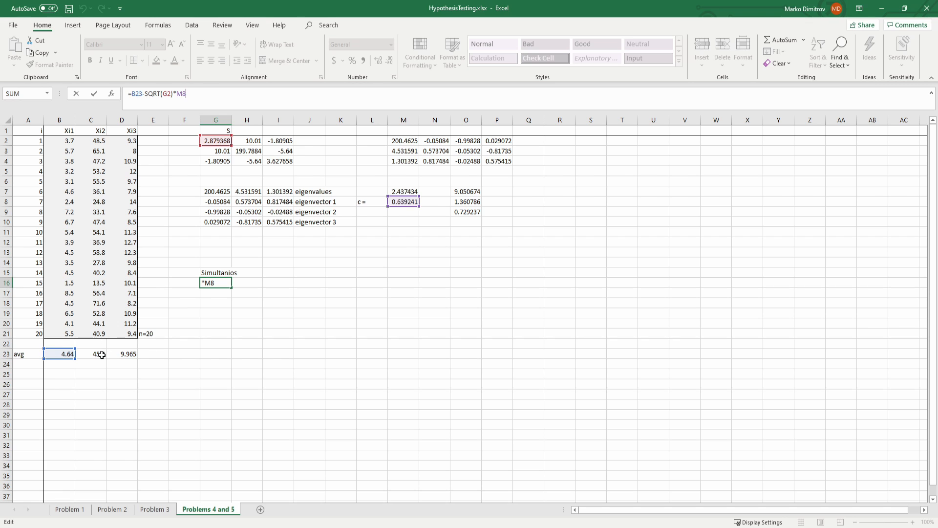
click(217, 283)
click(226, 293)
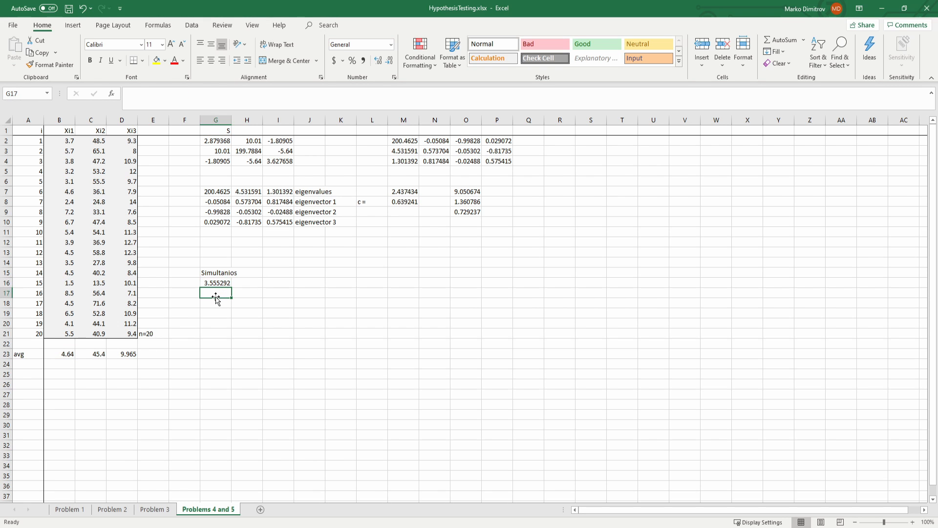
text(=)
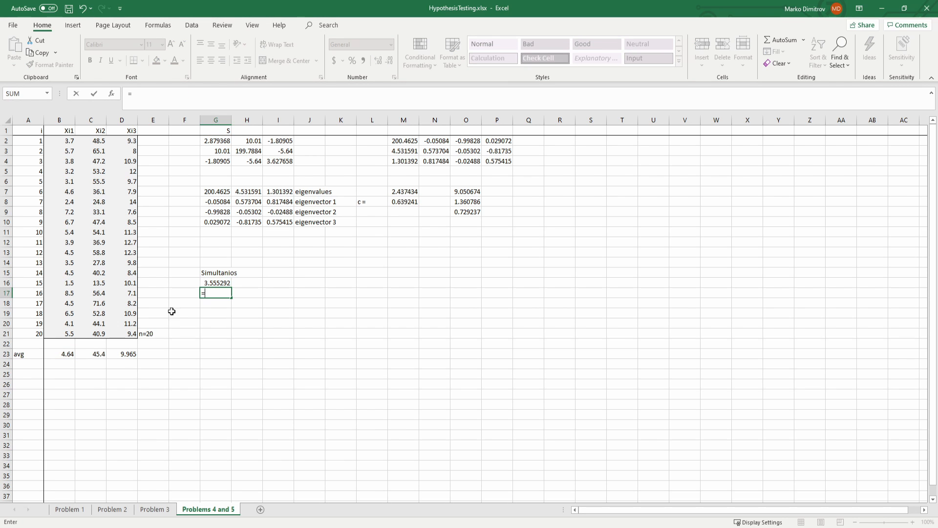
key(Escape)
Step: Fill the lower-bound formula from G16 across to H16 and check its shifted references
click(218, 285)
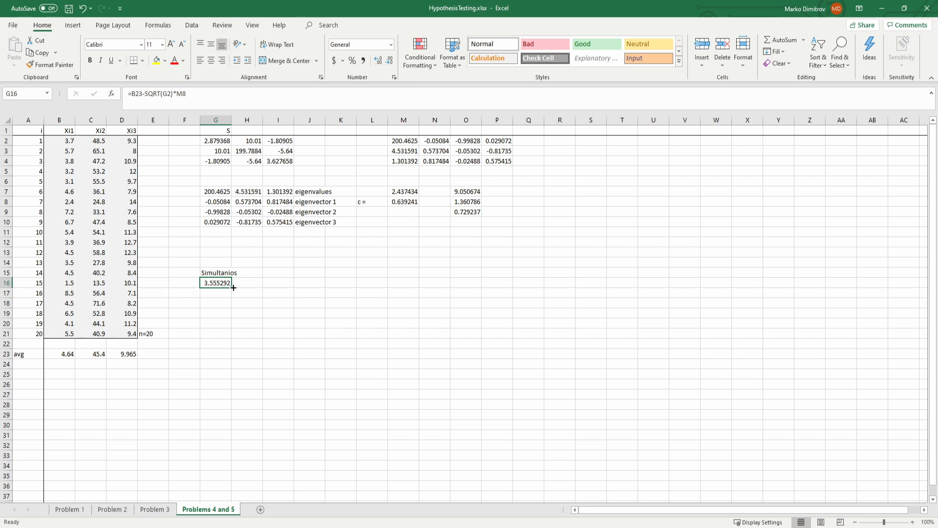
drag(234, 288, 254, 285)
click(247, 283)
key(F2)
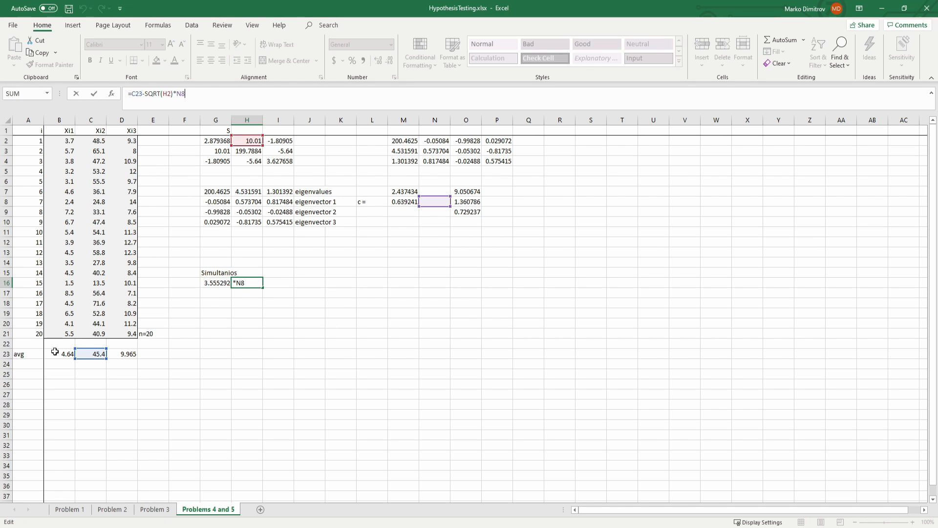
key(ctrl+Return)
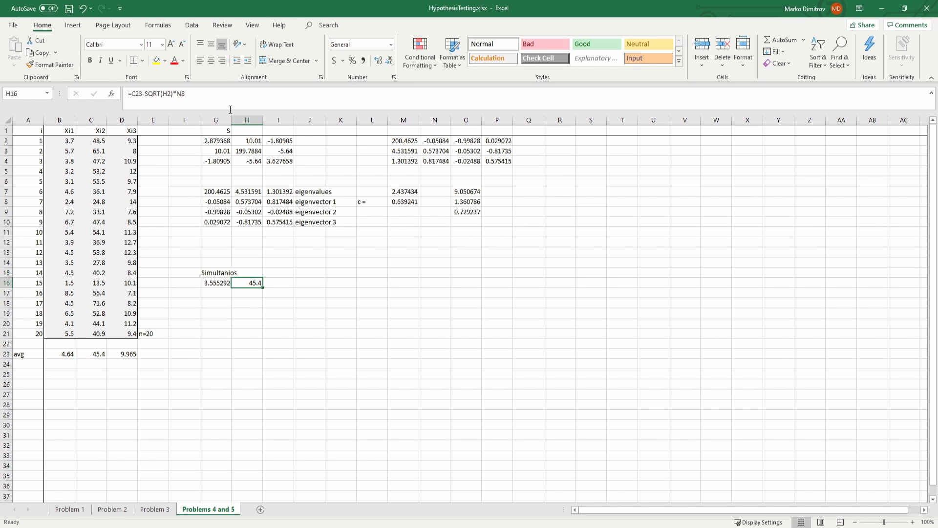
Step: Change the H16 formula to the first interval's upper bound, =B23+SQRT(G2)*M8
key(F2)
drag(78, 359, 66, 359)
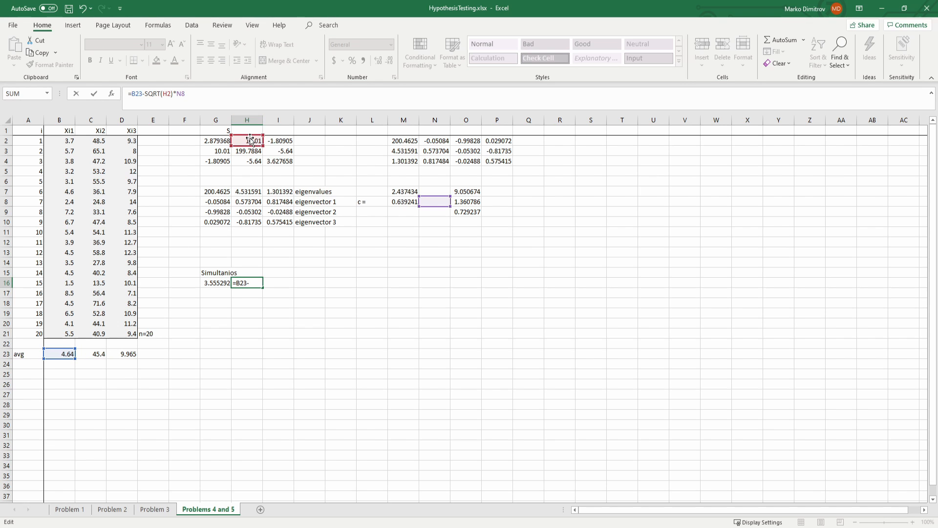
drag(250, 139, 218, 140)
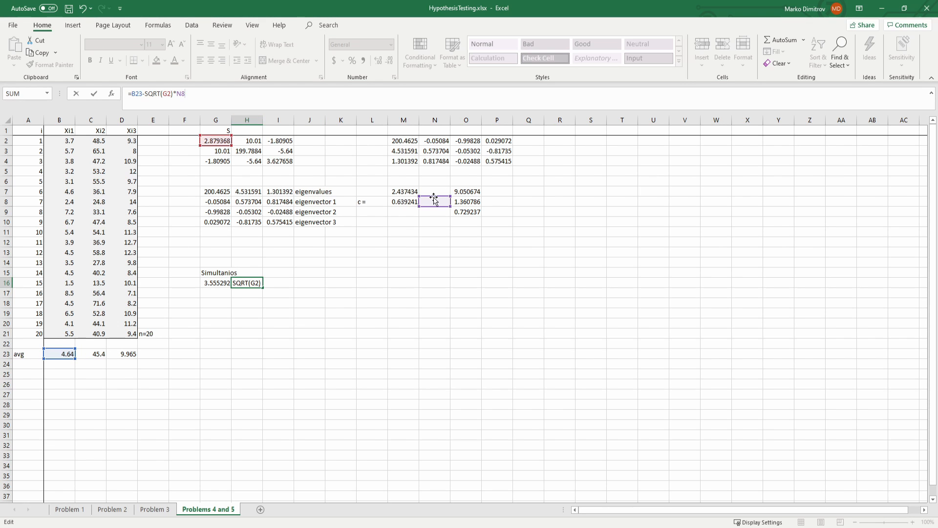
drag(434, 200, 405, 201)
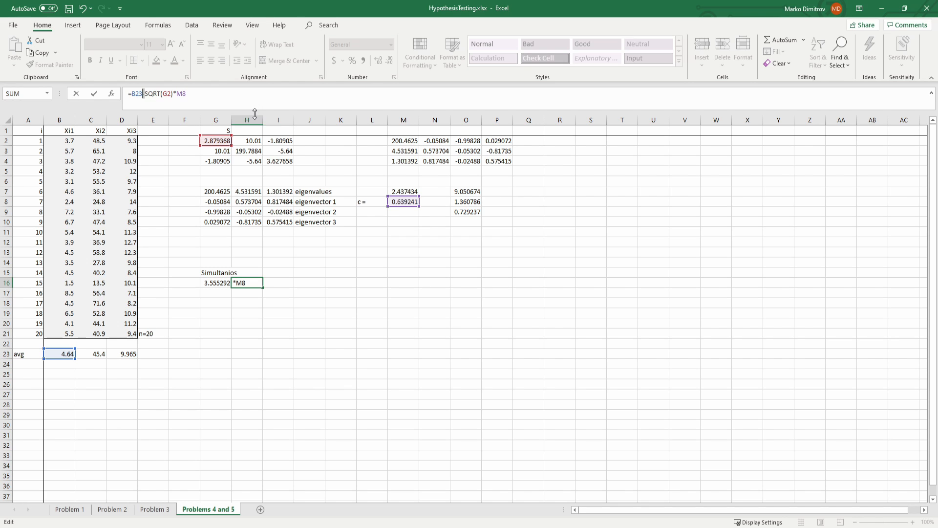
key(Return)
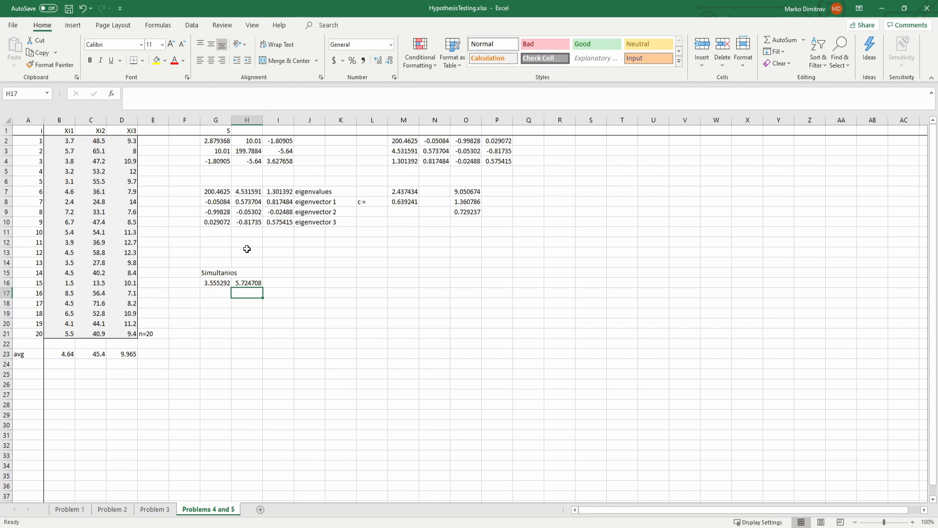
Step: Fill the lower-bound formula from G16 down through G18
key(Up)
key(Left)
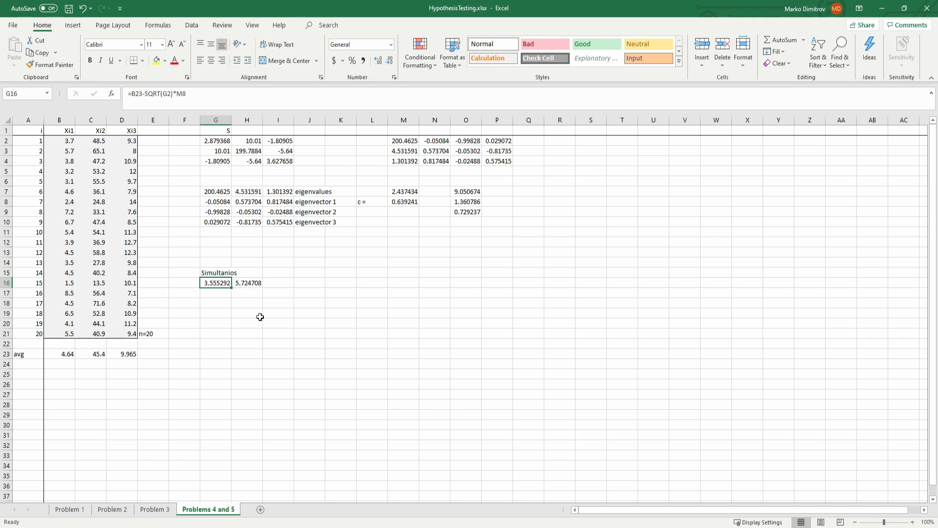
drag(232, 289, 232, 307)
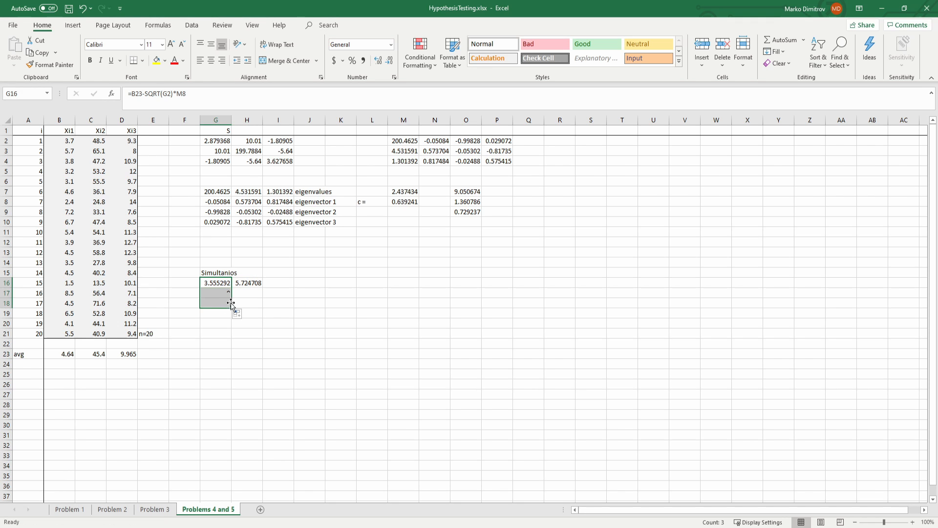
Step: Correct the second lower bound in G17 to =C23-SQRT(H3)*$M$8, with an absolute reference to the constant
click(227, 291)
double_click(228, 290)
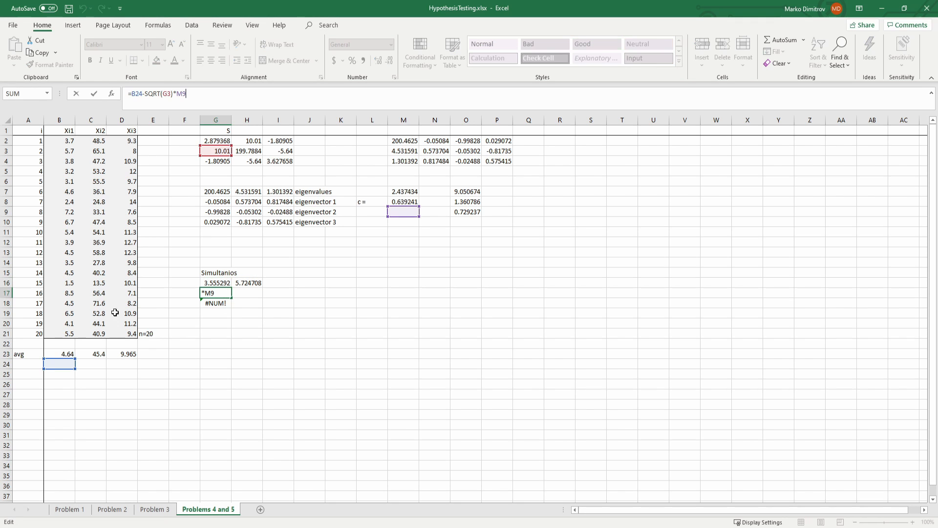
drag(66, 359, 97, 349)
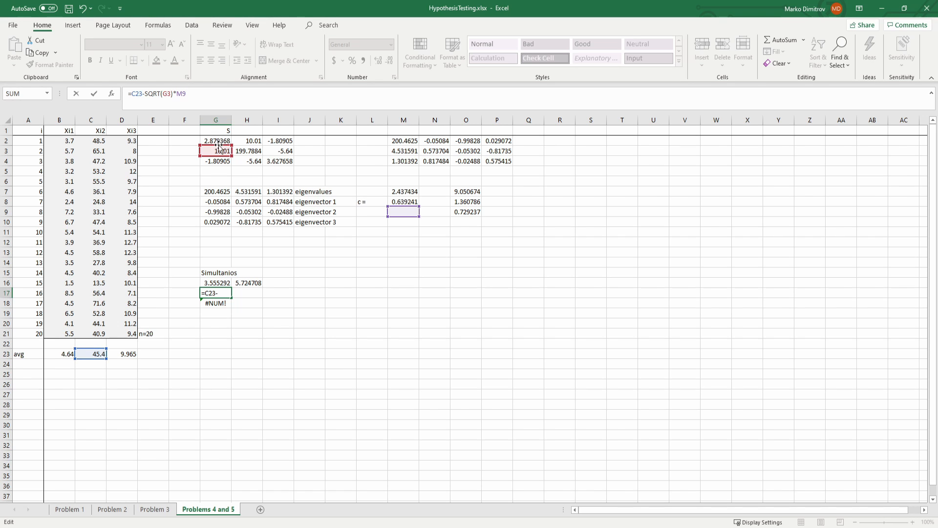
drag(219, 146, 251, 147)
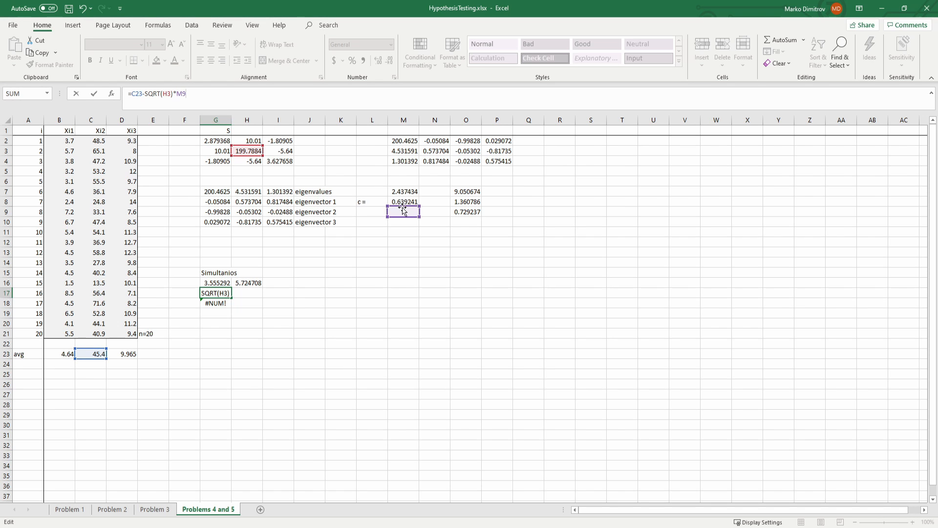
mouse_move(403, 217)
mouse_down()
mouse_move(463, 201)
mouse_move(401, 202)
mouse_up()
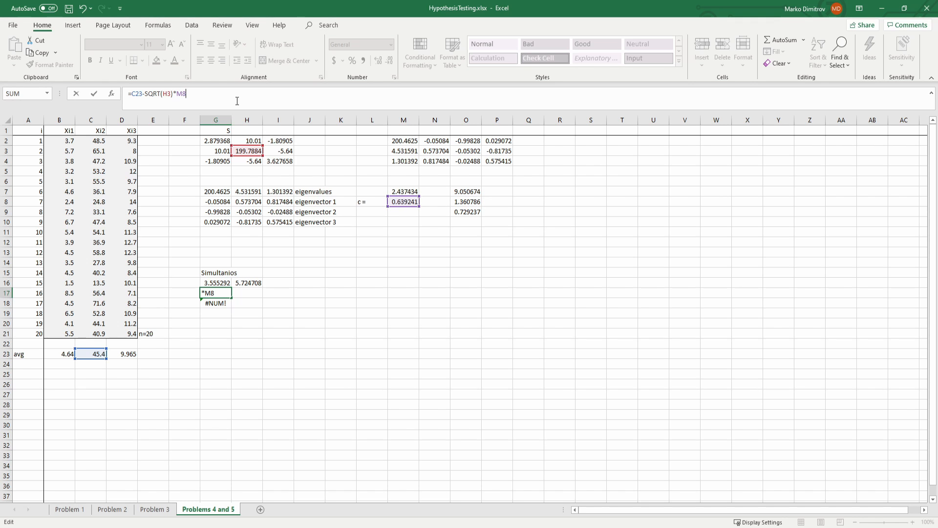
key(F4)
key(Return)
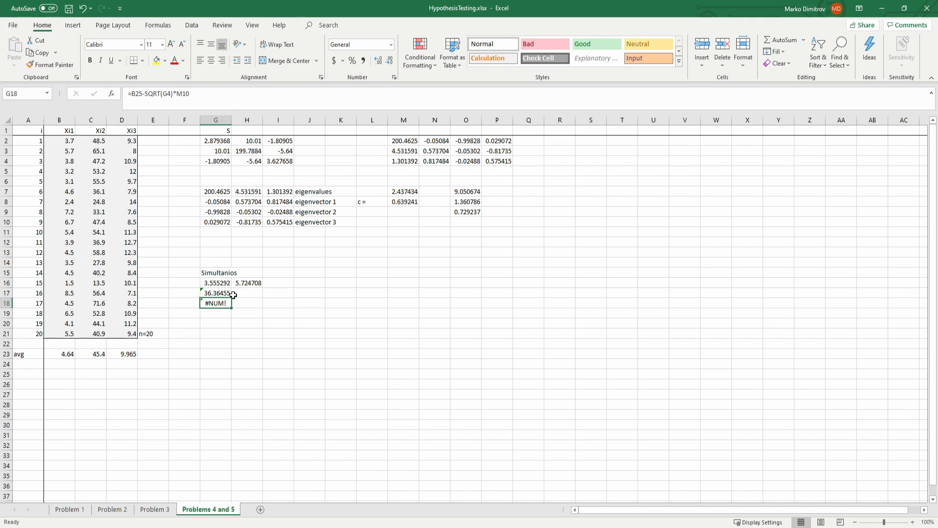
Step: Set the third lower bound in G18 to =D23-SQRT(I4)*$M$8, based on a fill from G17, and save the workbook
click(229, 295)
drag(231, 297, 227, 307)
click(215, 302)
click(202, 97)
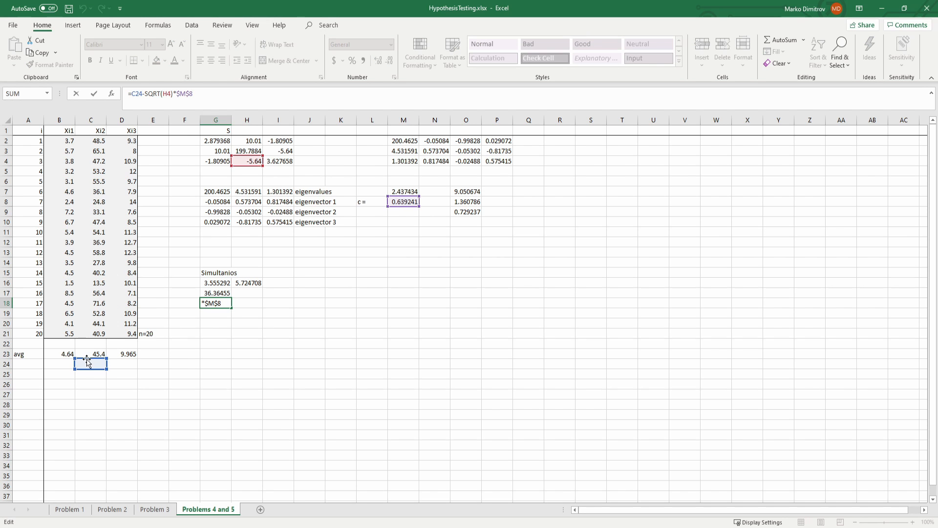
drag(75, 365, 105, 355)
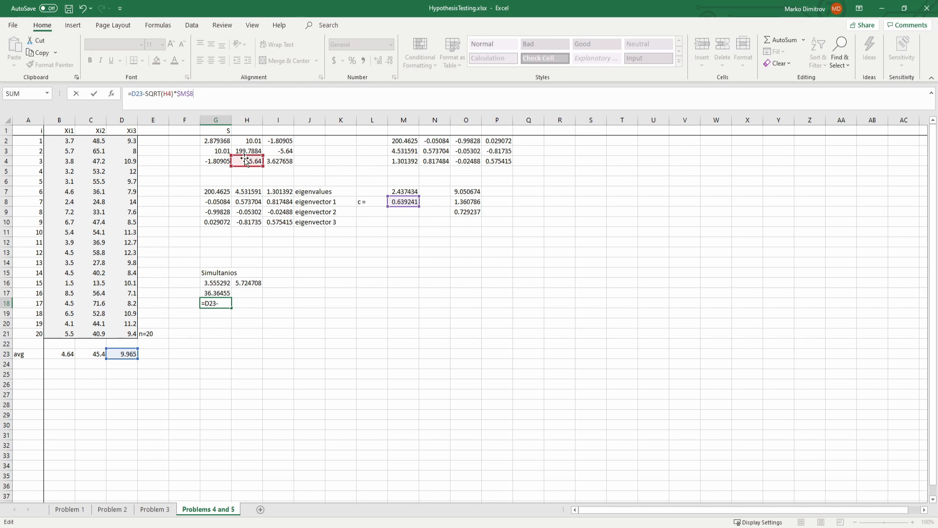
drag(235, 152, 266, 153)
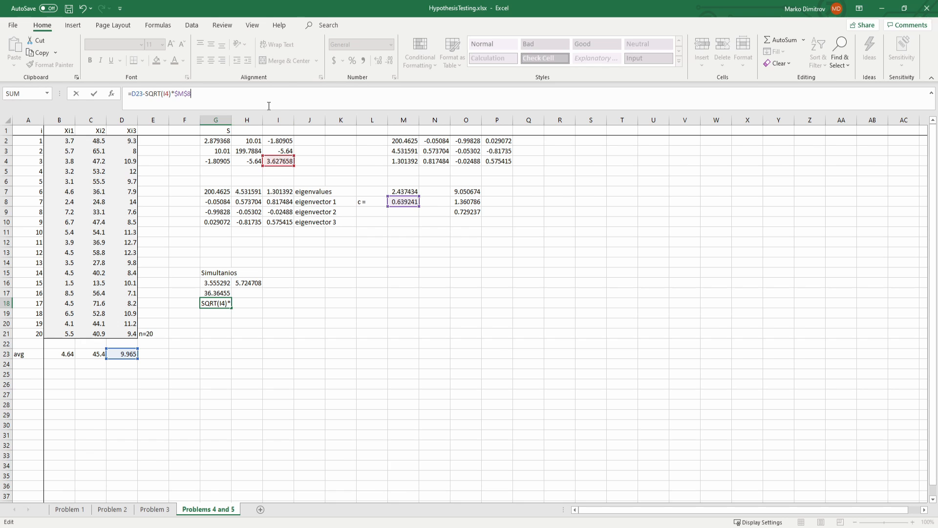
key(Return)
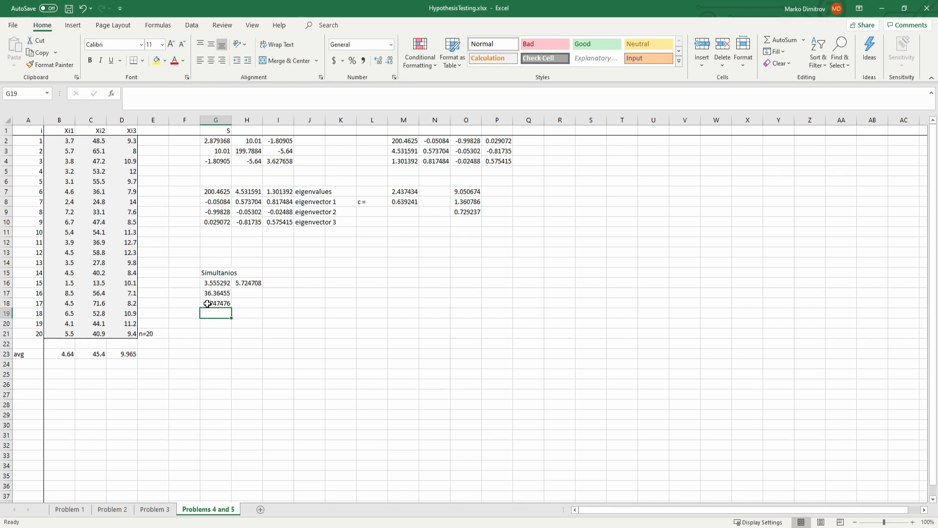
key(ctrl+s)
Step: Copy the lower-bound formulas in G17:G18 into H17:H18 for the upper bounds
drag(220, 292, 225, 302)
click(228, 311)
click(225, 303)
click(225, 294)
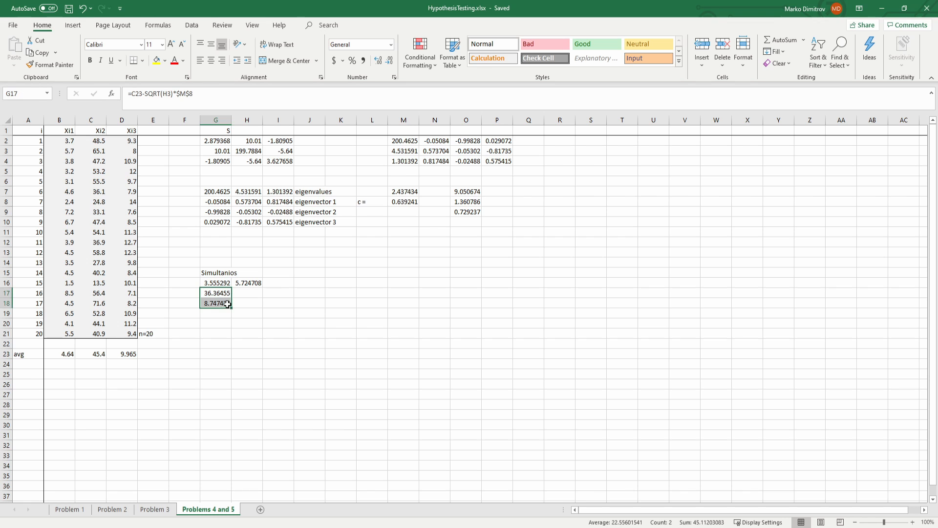
key(ctrl+c)
click(249, 293)
key(ctrl+v)
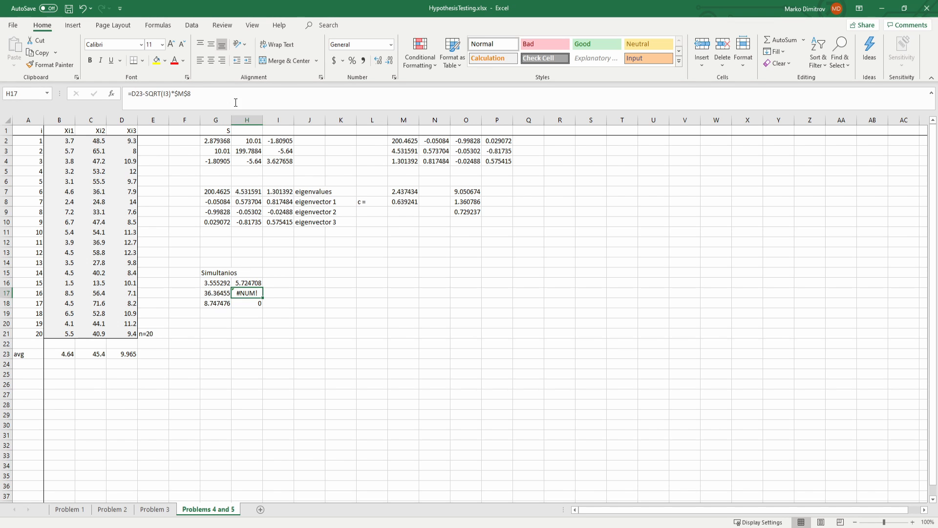
Step: Change the H17 formula to the second interval's upper bound, =C23+SQRT(H3)*$M$8
click(234, 101)
drag(272, 150, 241, 150)
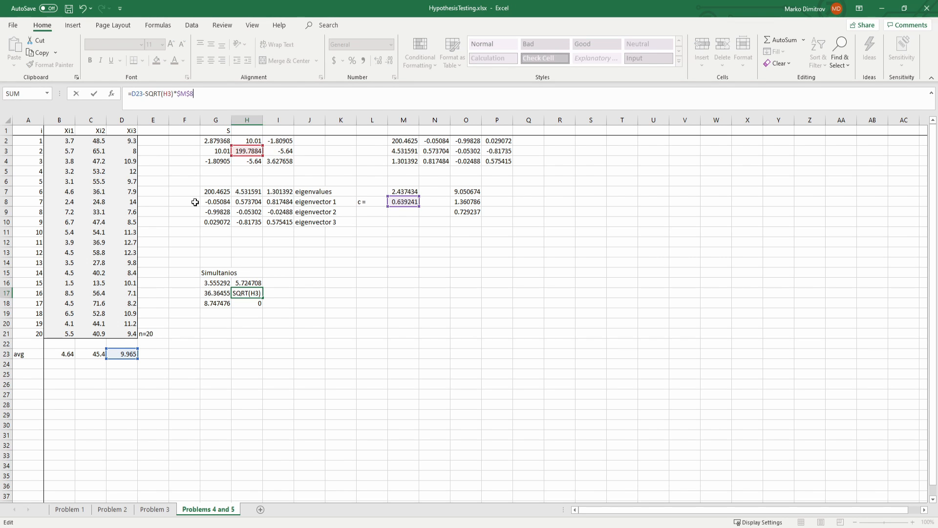
drag(117, 359, 86, 359)
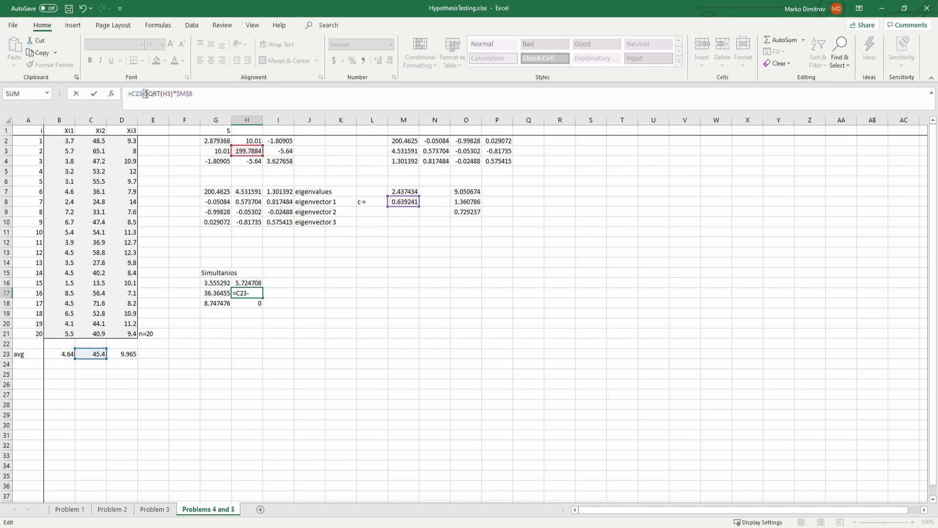
key(Return)
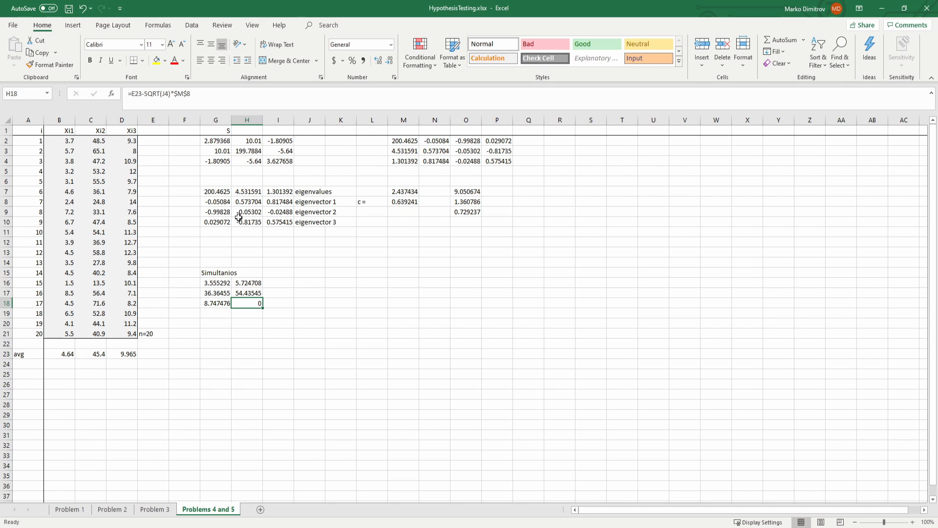
Step: Repoint the H18 formula to =D23-SQRT(I4)*$M$8 and review the three interval rows in G16:H18
key(F2)
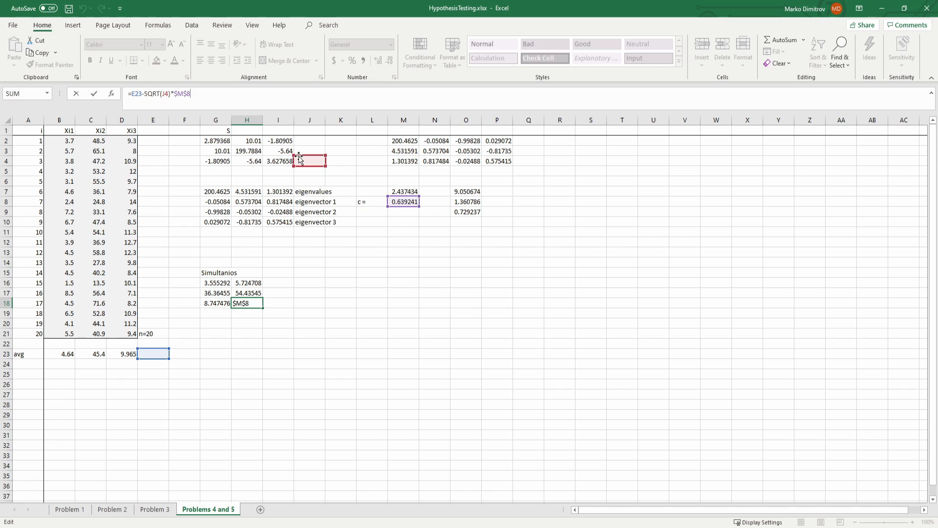
drag(295, 161, 265, 161)
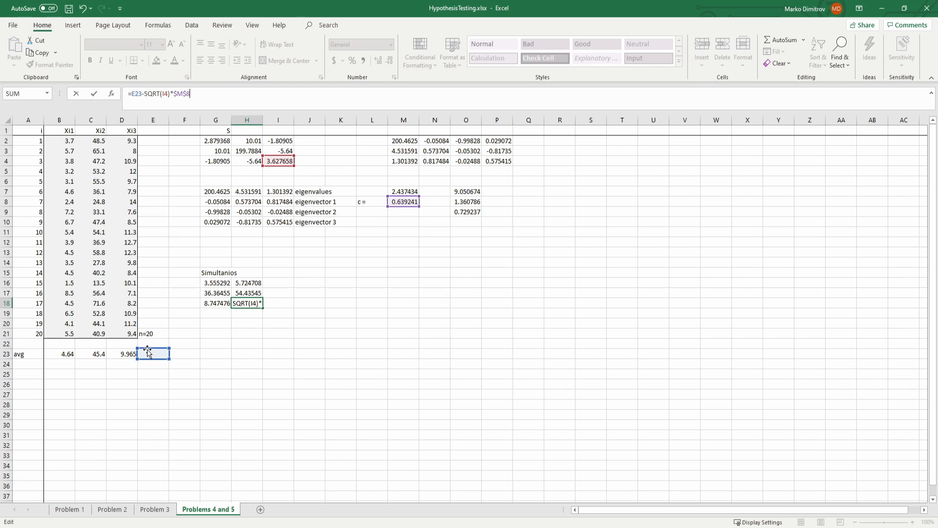
drag(139, 353, 107, 352)
key(Return)
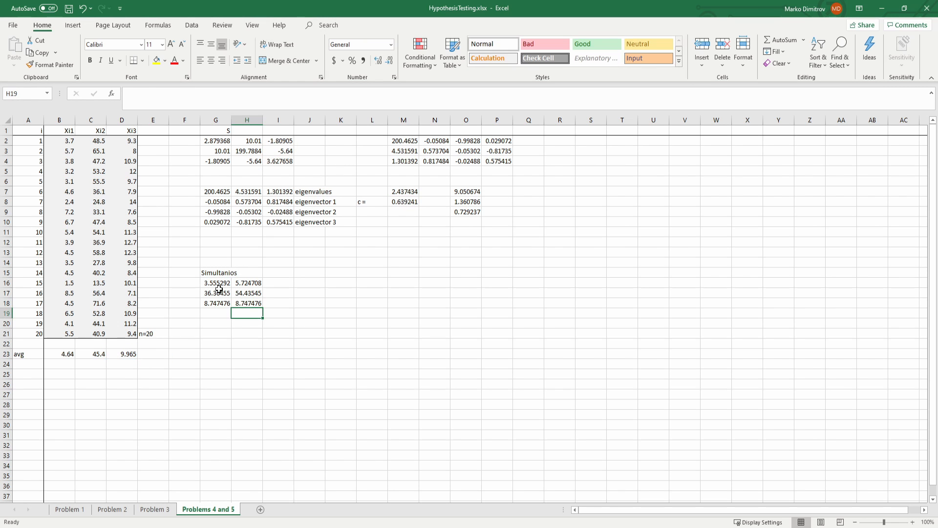
drag(210, 282, 251, 282)
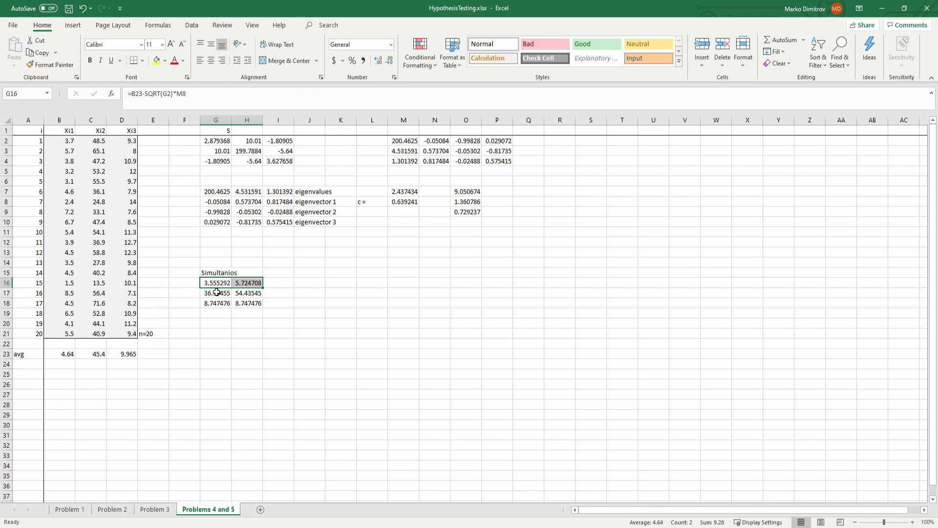
drag(217, 293, 238, 304)
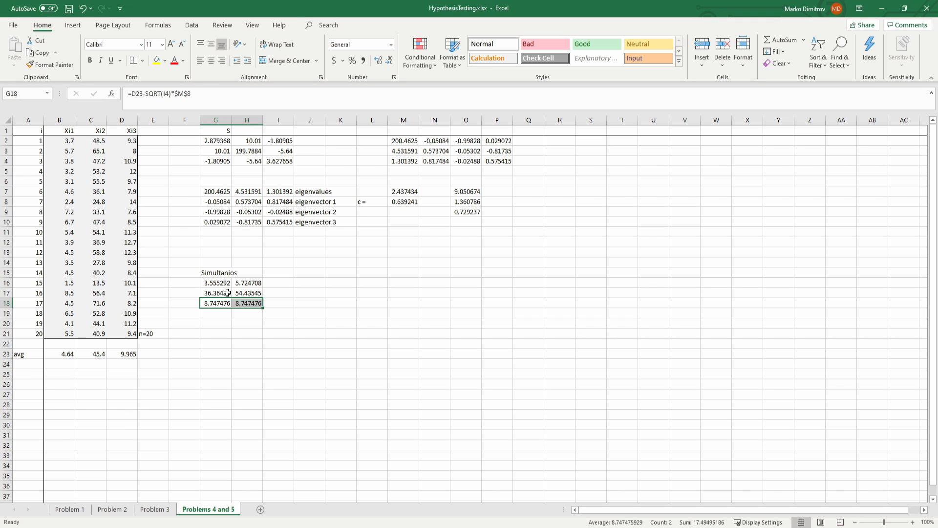
Step: Compare the simultaneous intervals in G16:H18 with the averages in row 23, and save the workbook
drag(224, 285, 247, 303)
click(60, 358)
click(61, 354)
click(125, 354)
click(203, 346)
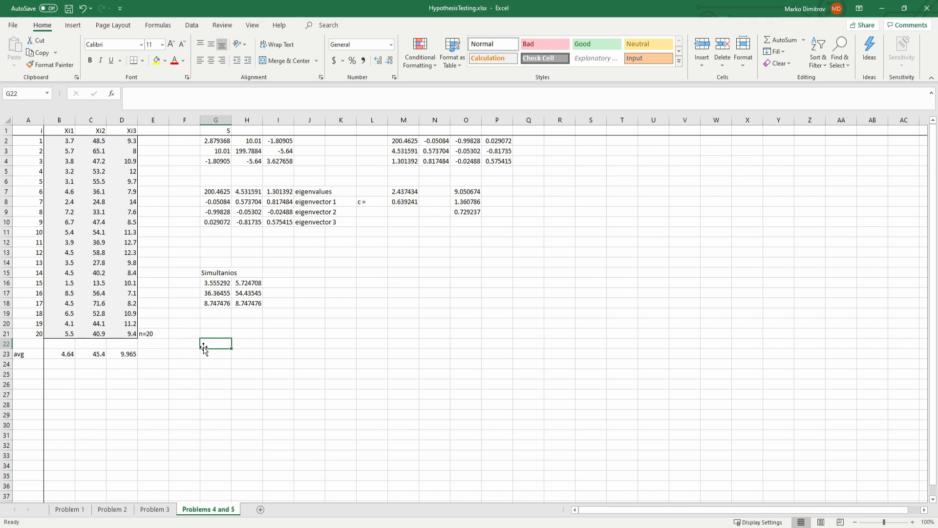
key(ctrl+s)
Step: Examine how the lower bound in G16 draws on the averages in row 23 and the first variance of matrix S in G2
click(62, 354)
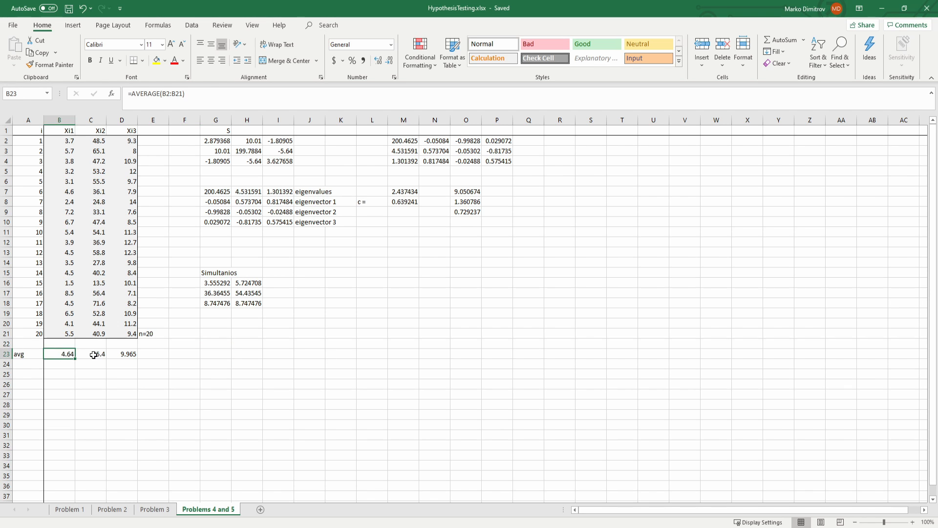
click(98, 355)
click(223, 284)
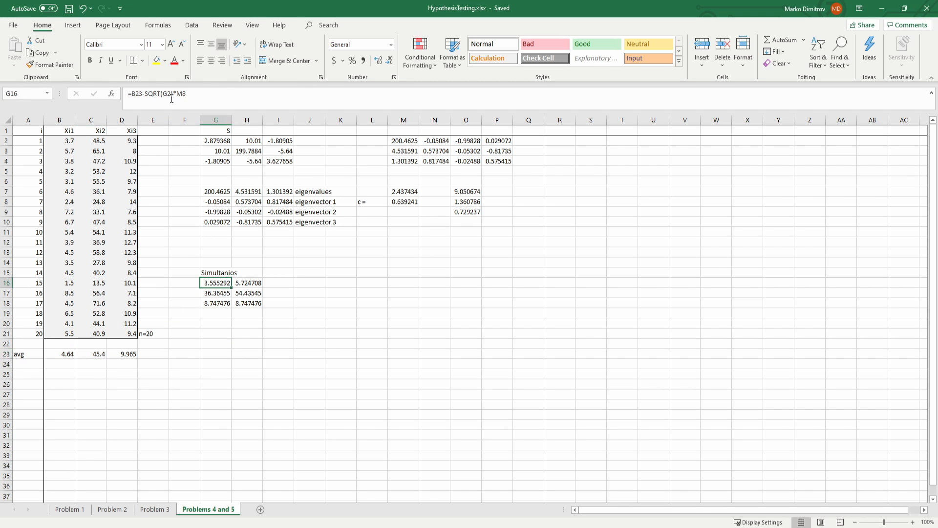
click(206, 142)
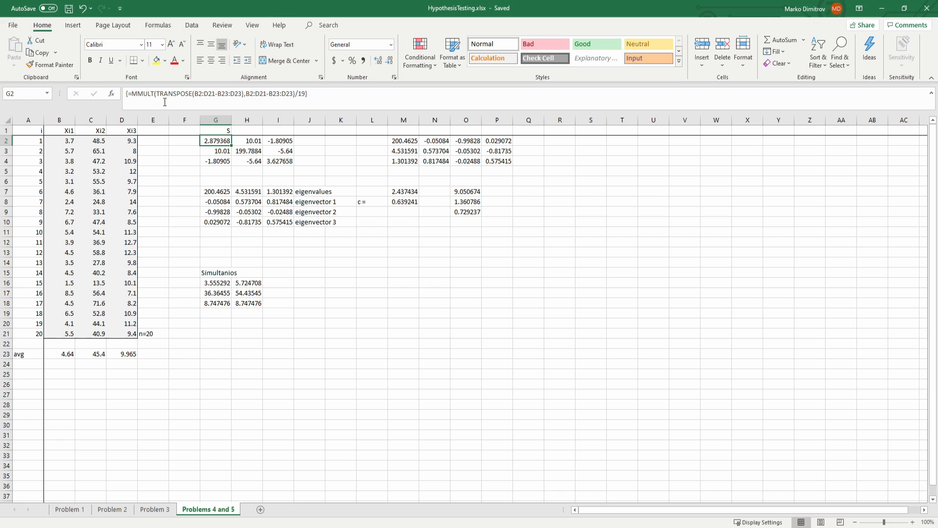
click(222, 151)
click(221, 140)
click(341, 210)
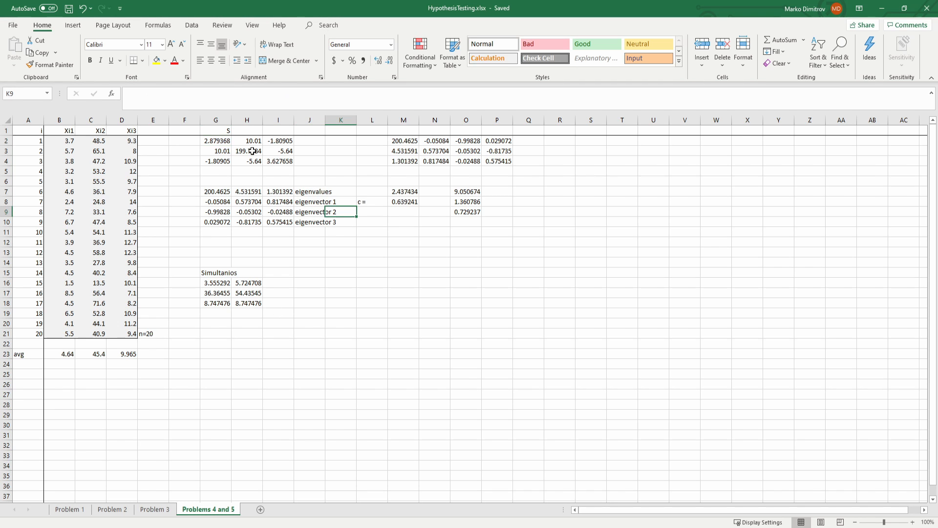
Step: Examine the variance and covariance entries of matrix S in G2:H3 alongside the simultaneous intervals
click(213, 141)
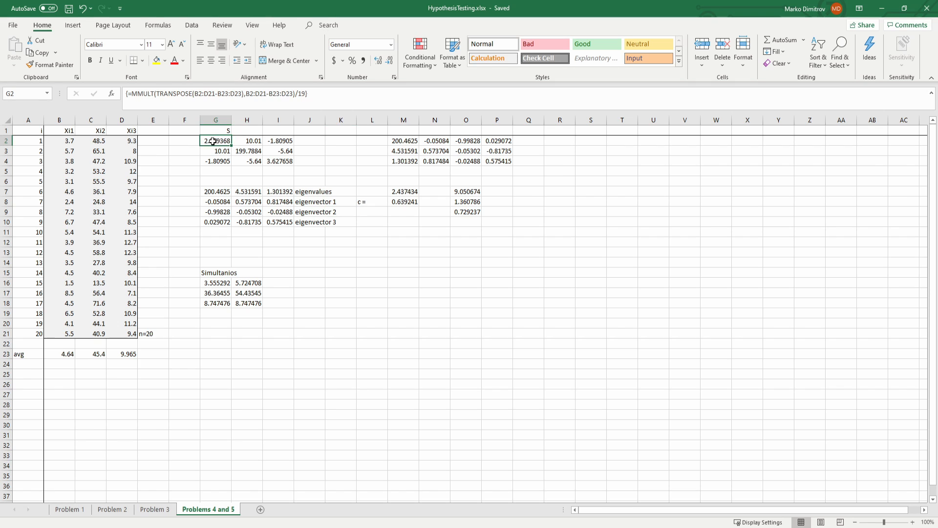
click(251, 141)
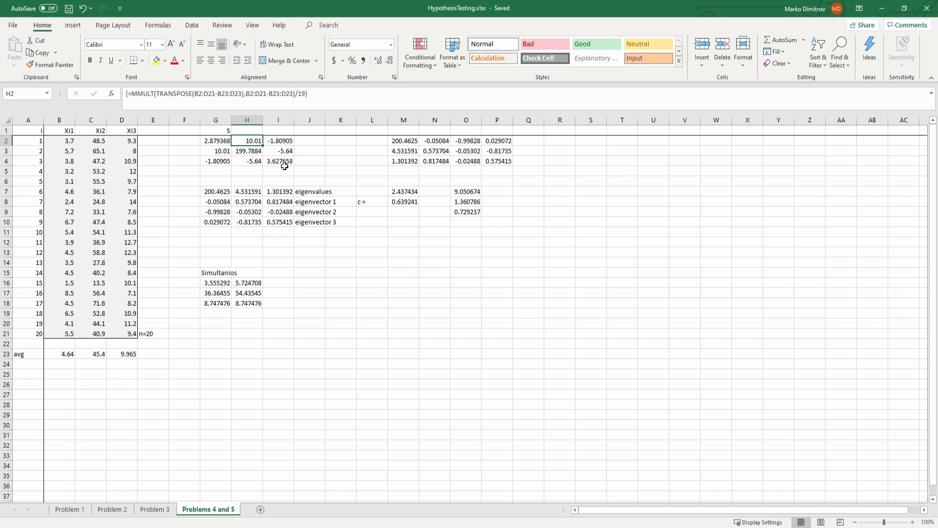
click(250, 151)
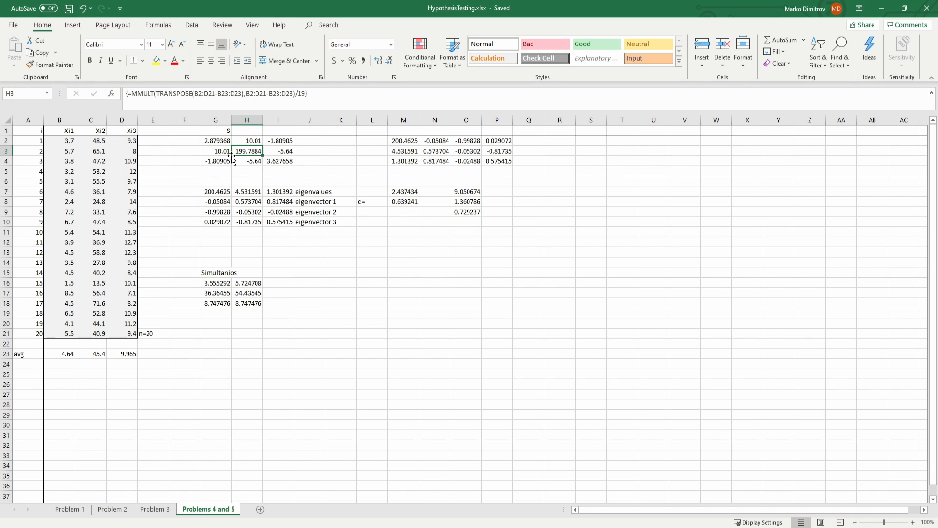
click(223, 282)
click(303, 284)
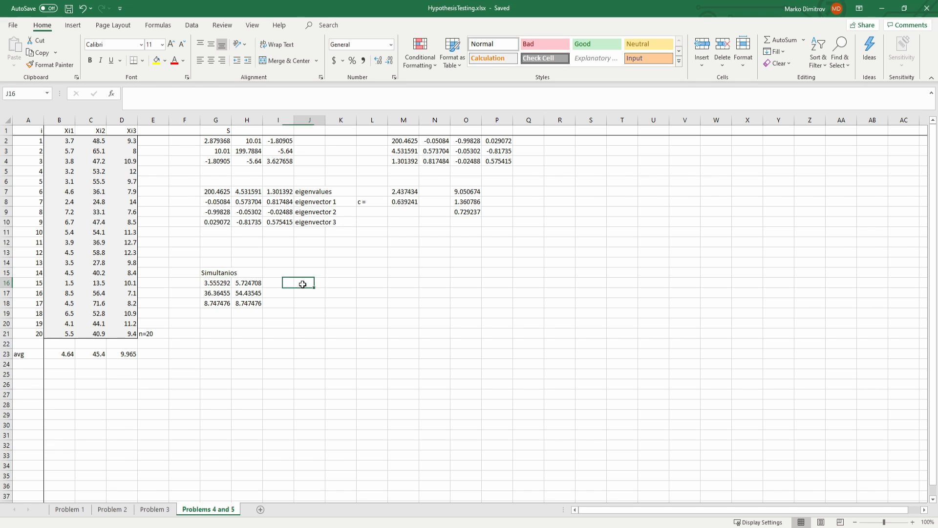
click(308, 291)
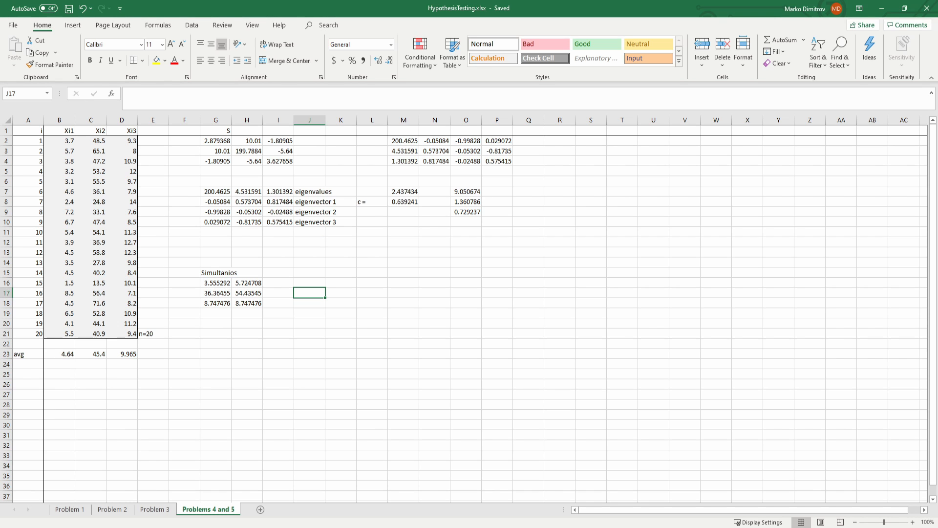
drag(221, 143, 244, 150)
click(245, 150)
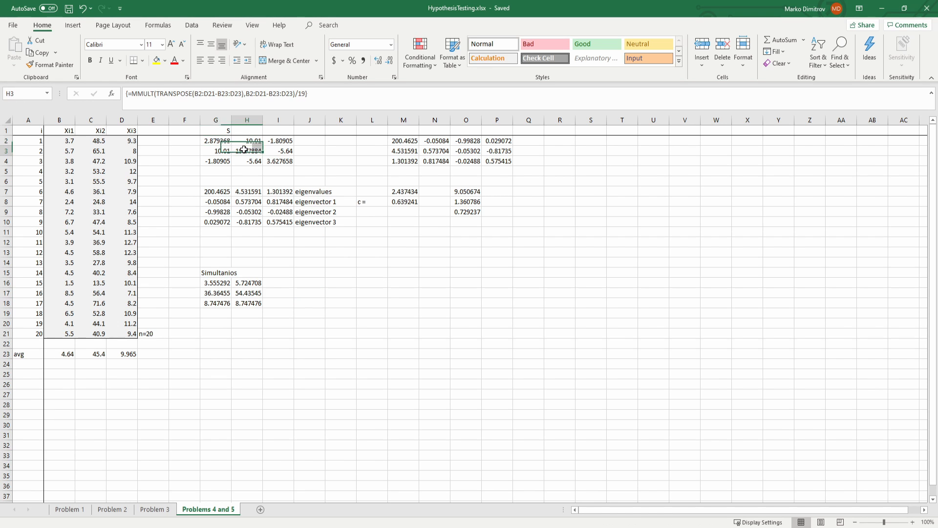
Step: Switch to the PDF notes on testing hypotheses and select the "Bonferoni confidence intervals" heading to read its formula
click(309, 250)
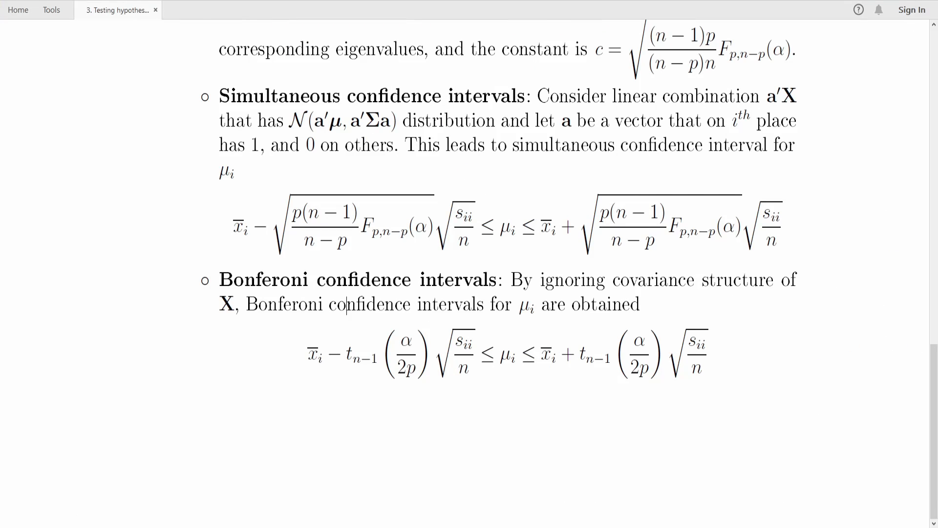
drag(220, 280, 432, 282)
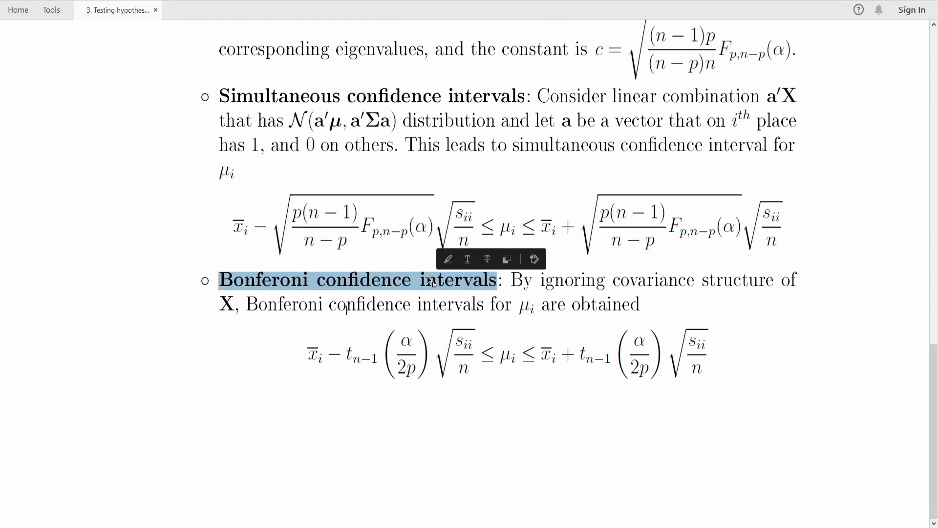
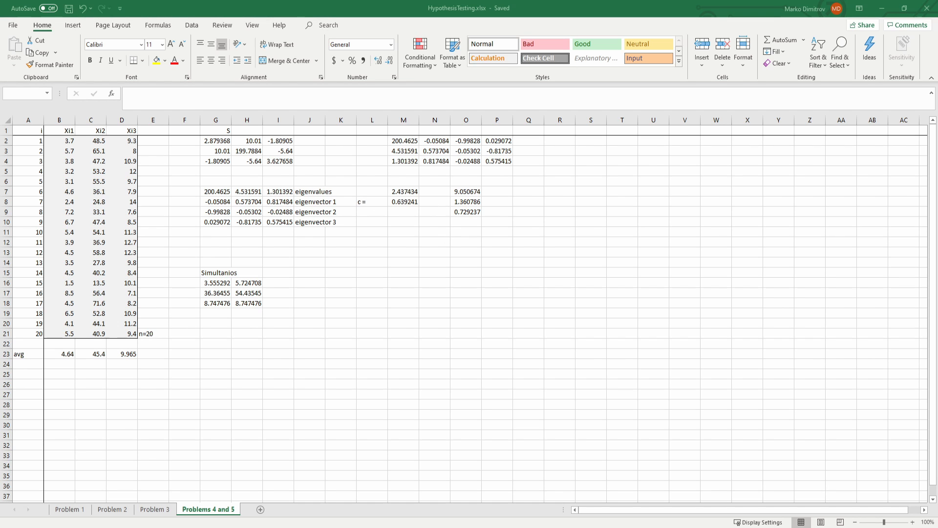
Step: Enter the heading "Bonferoni" in K15, beside the simultaneous intervals
click(396, 303)
click(287, 270)
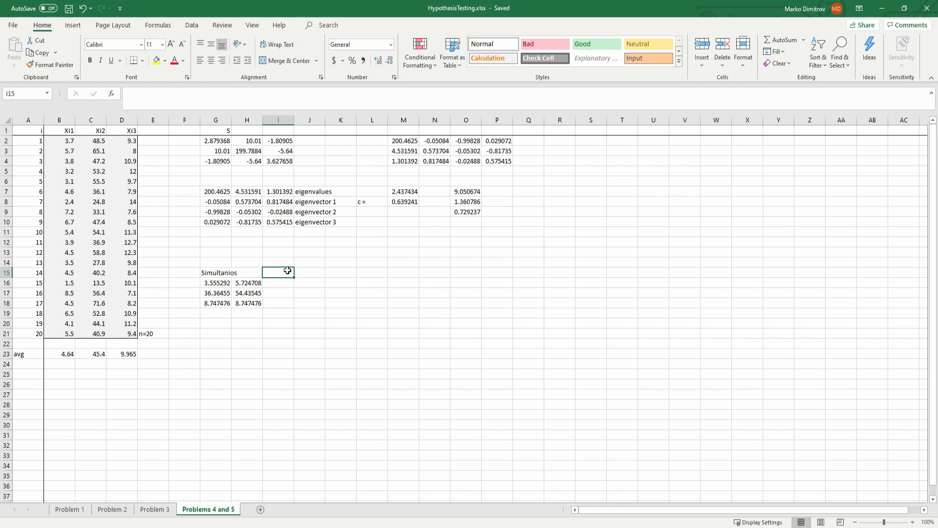
key(Right)
key(Right)
text(B)
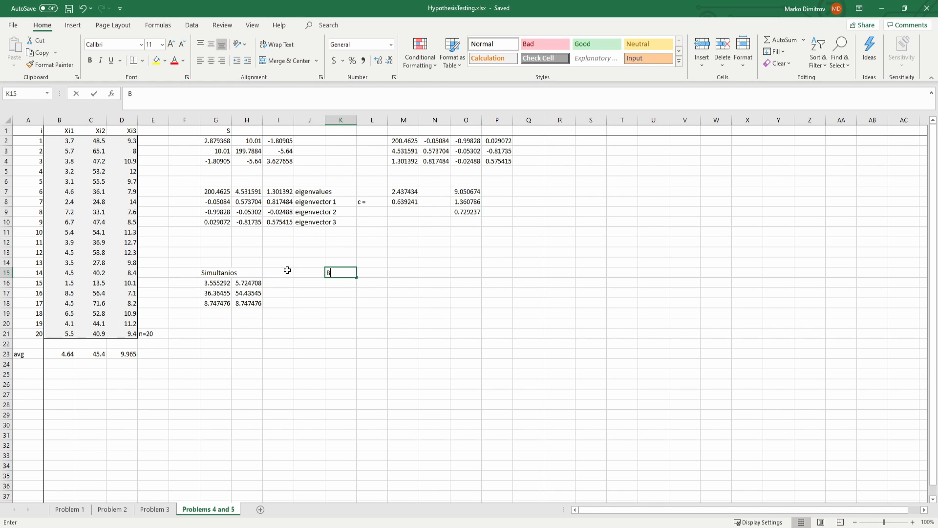
text(onferoni)
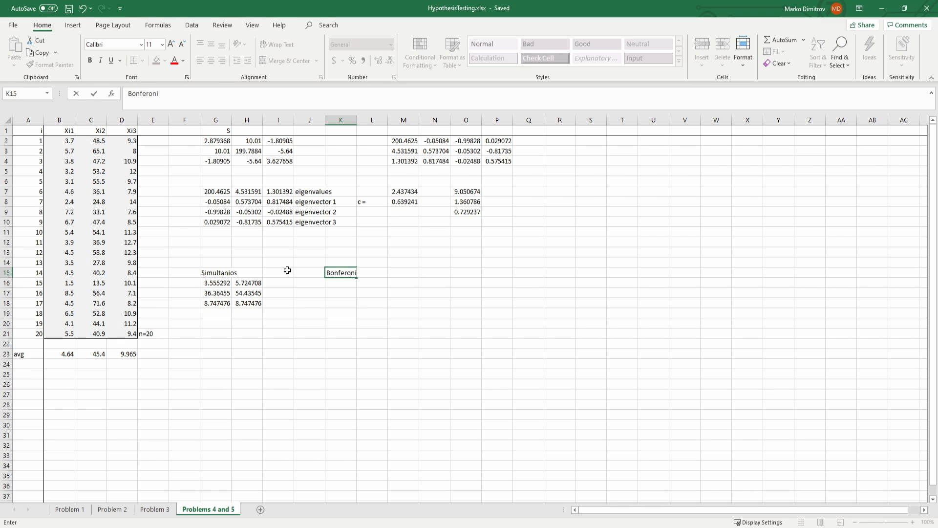
key(Return)
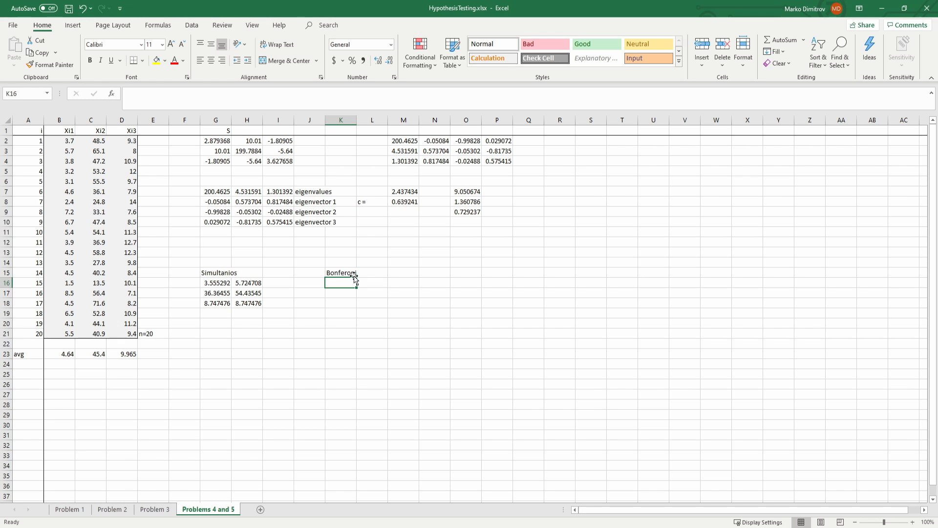
Step: Note "m=p=3" in cell O13 as the number of intervals
click(460, 254)
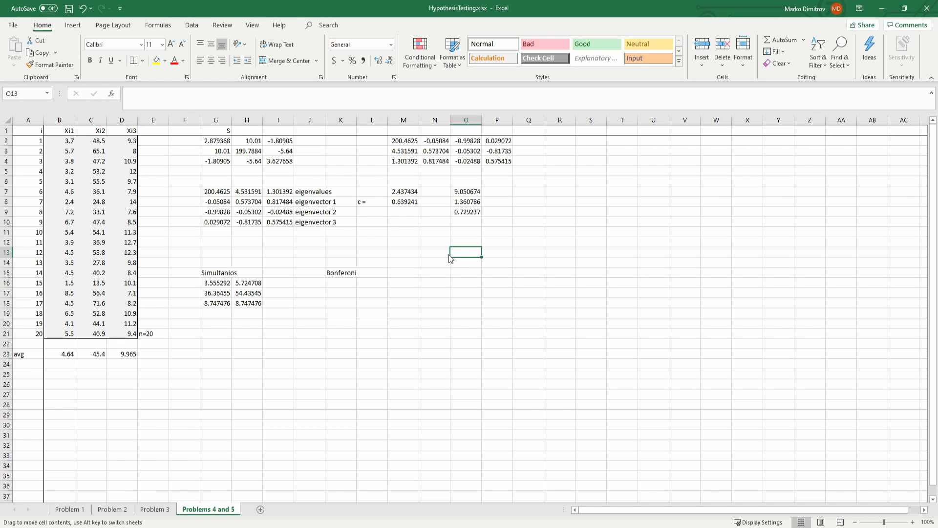
text(m=)
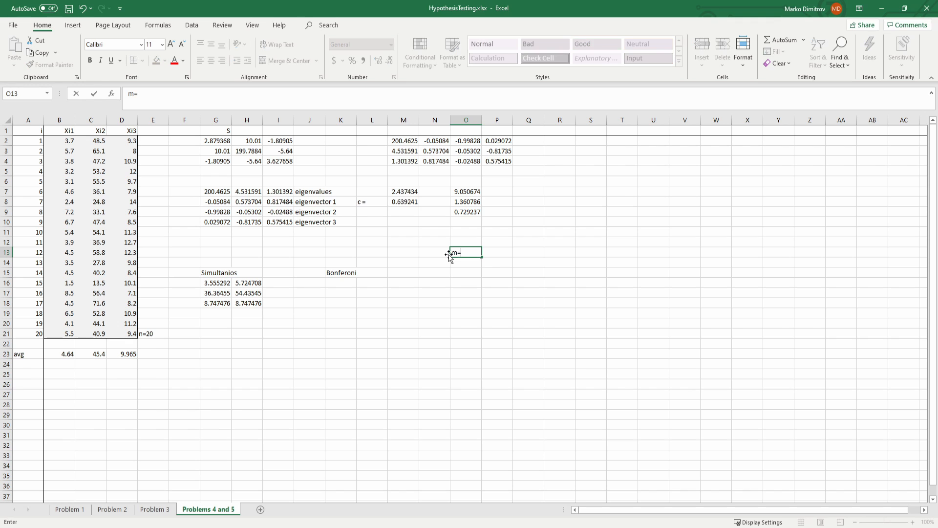
text(p=3)
key(Return)
Step: Label O14 "alpha" and enter the significance level 0.1 in P14
text(alp)
key(Tab)
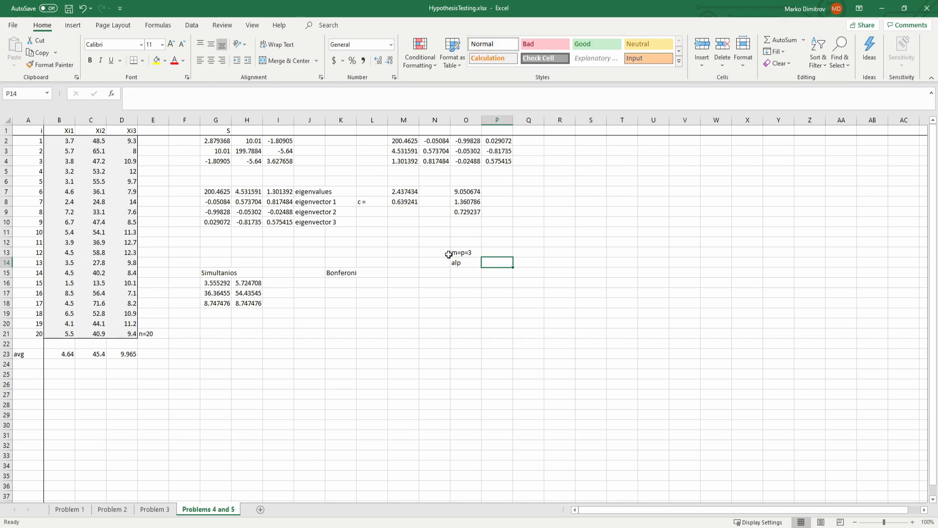
key(BackSpace)
key(Left)
text(alpha)
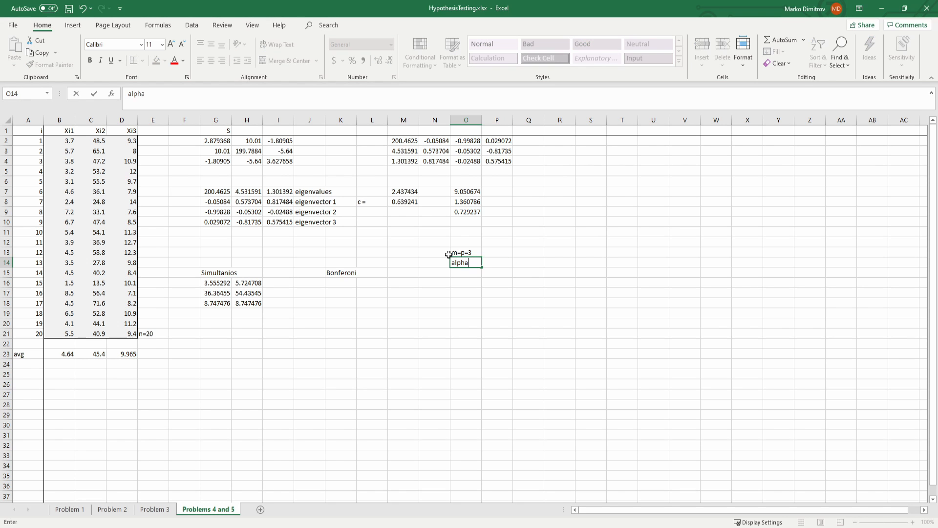
key(Tab)
text(0.1)
key(Return)
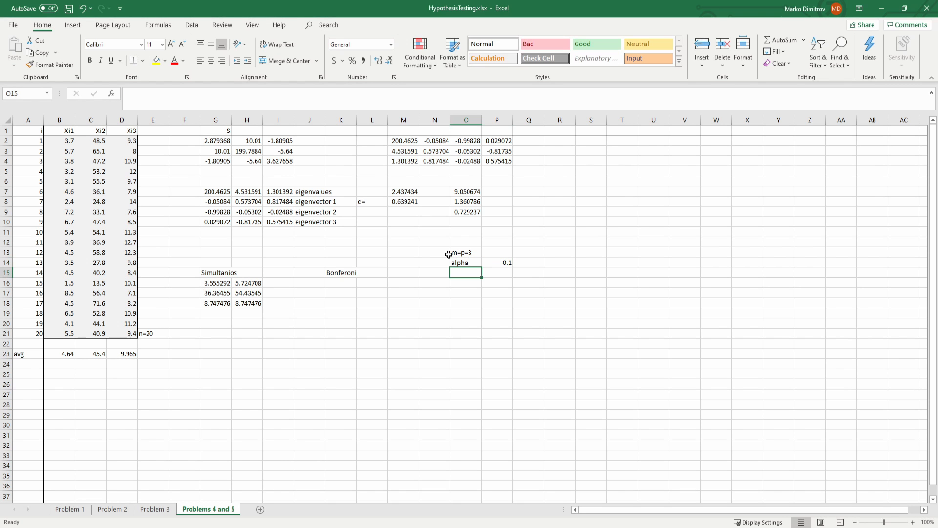
Step: Check the F quantile formula in M7, and enter the divisor 6 in P15 below the alpha value
key(Left)
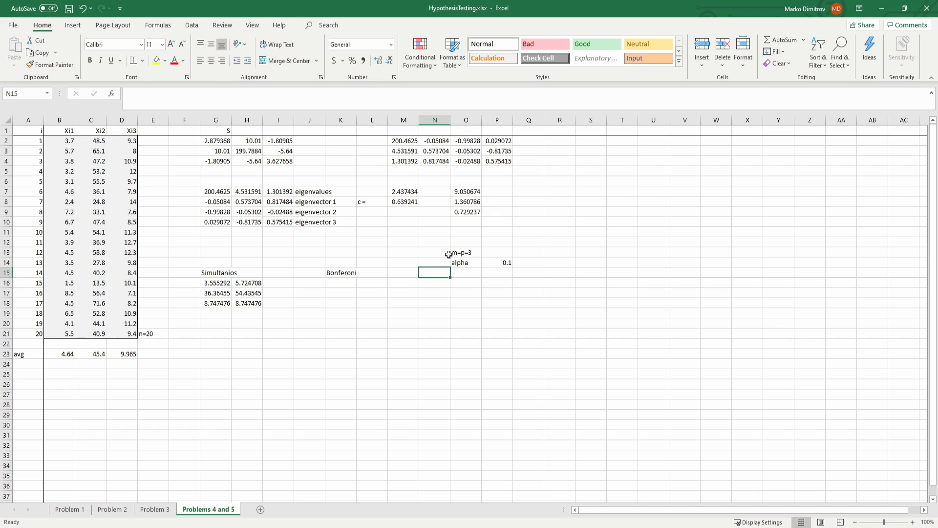
key(Right)
click(395, 194)
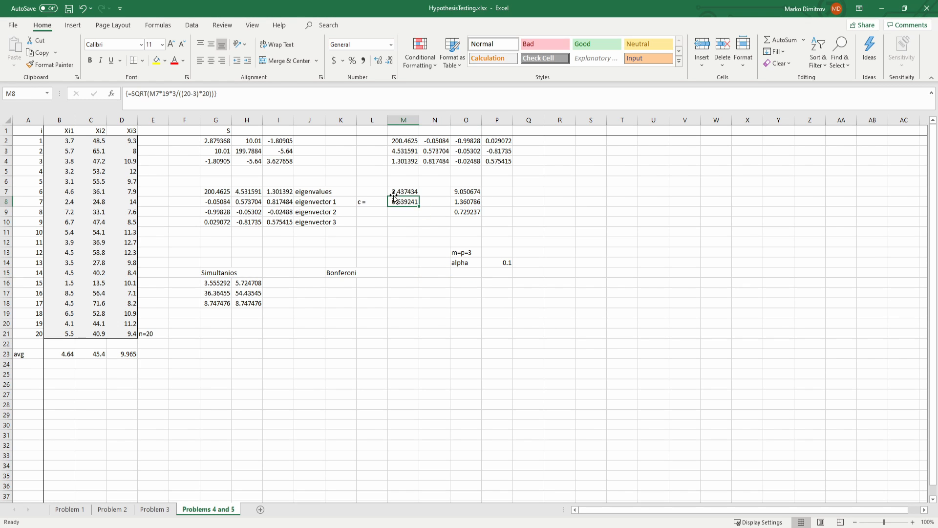
click(469, 269)
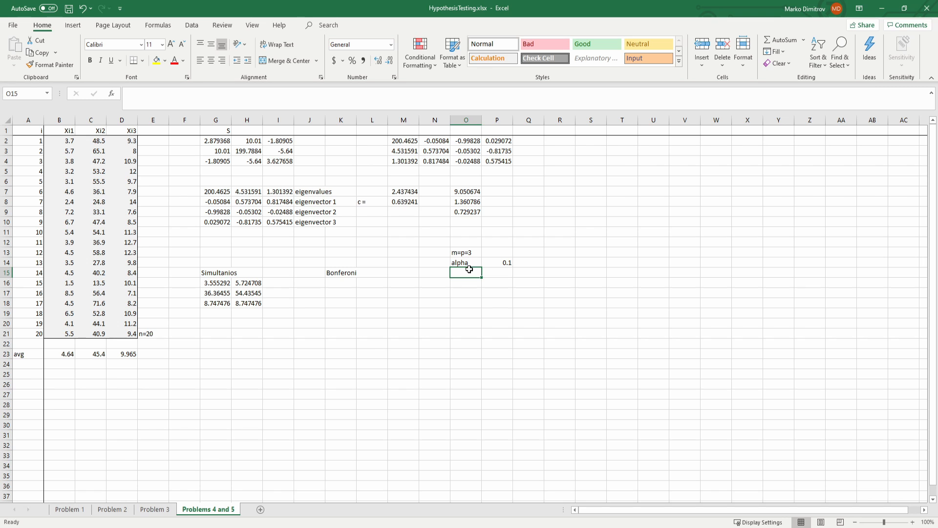
key(Up)
key(Down)
key(Right)
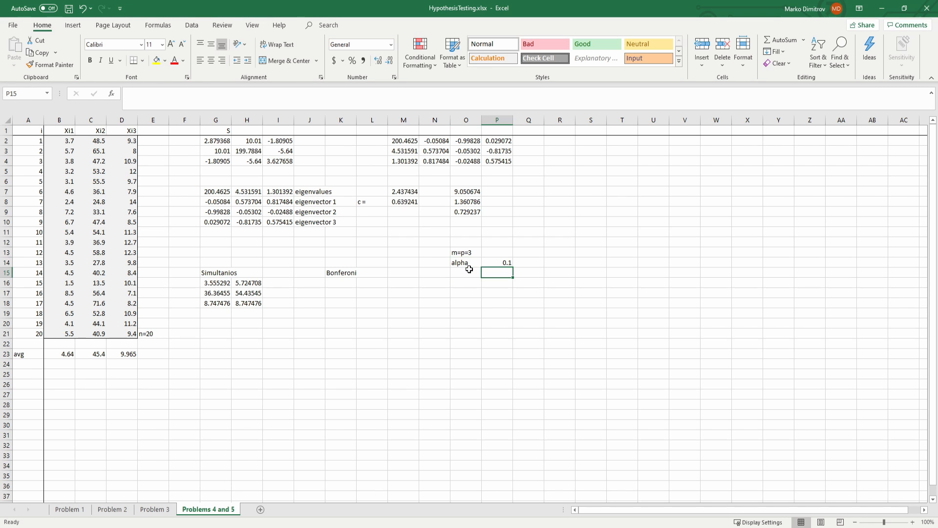
text(6)
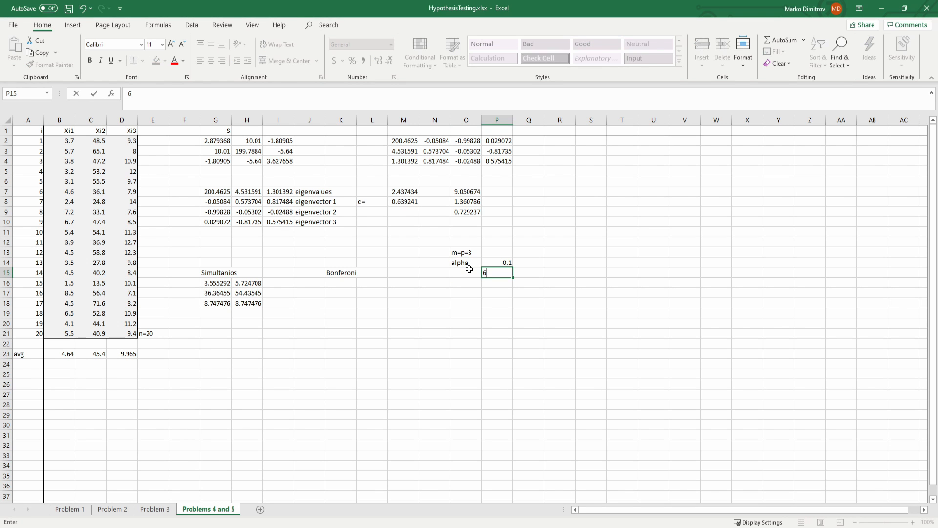
key(Return)
Step: Divide alpha by the divisor in P16 with the formula =P14/P15
key(Up)
key(Up)
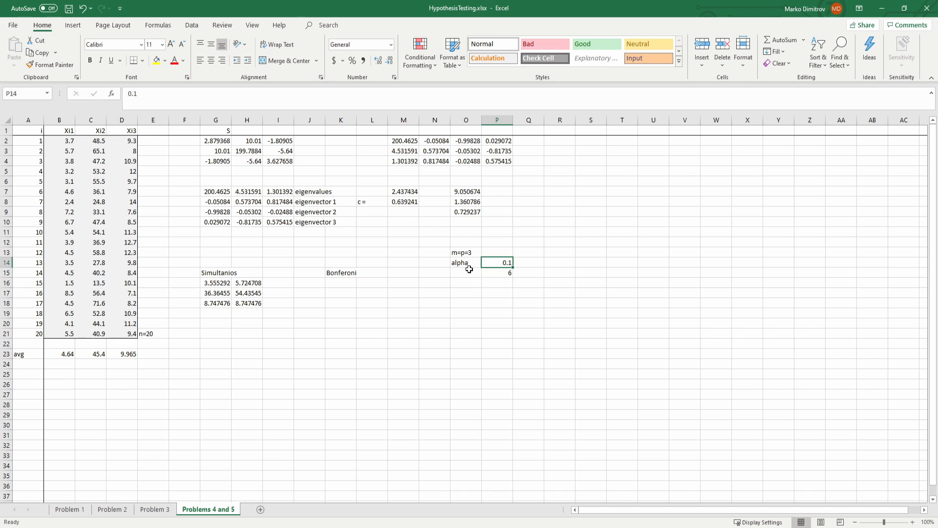
key(Down)
key(Down)
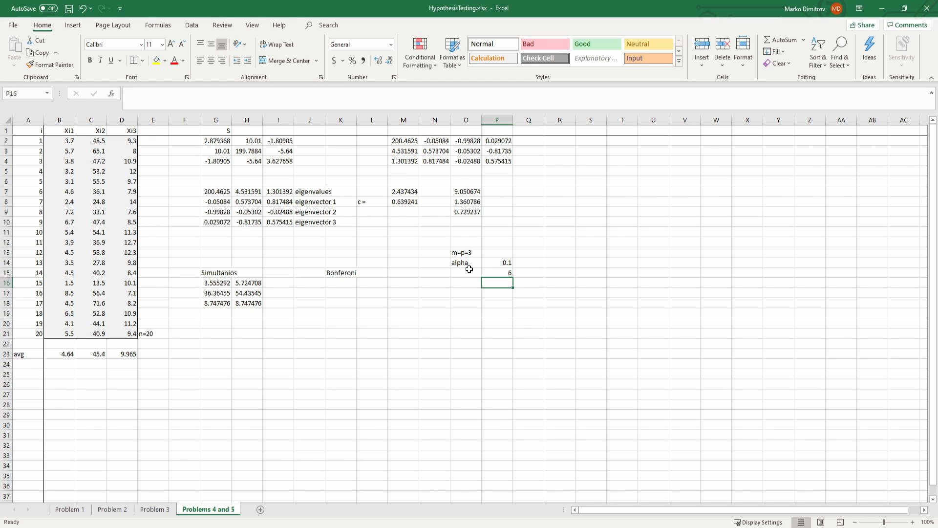
text(=)
key(Up)
key(Up)
key(Up)
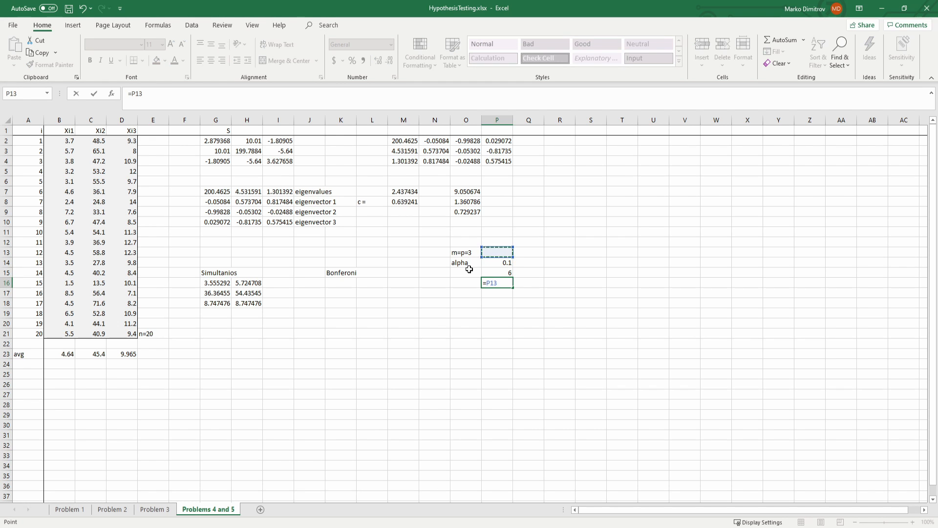
key(Down)
text(/)
key(Up)
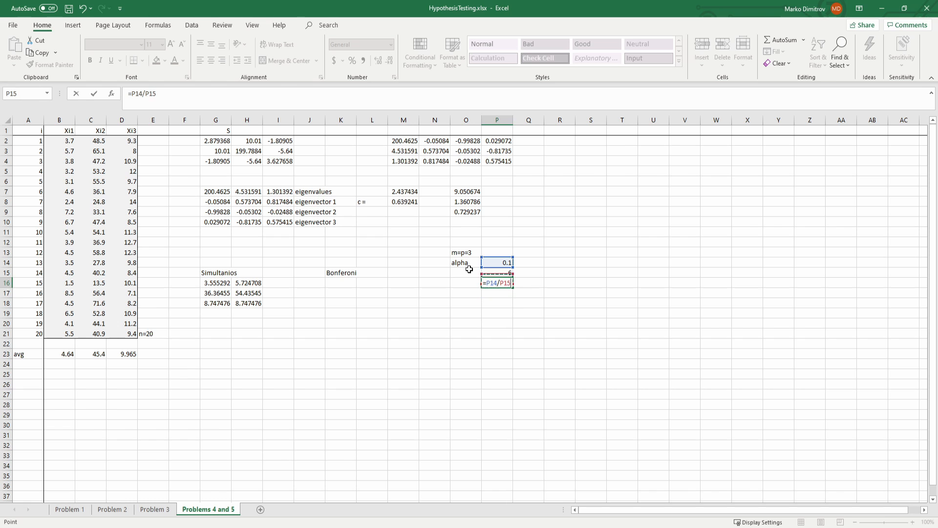
key(Return)
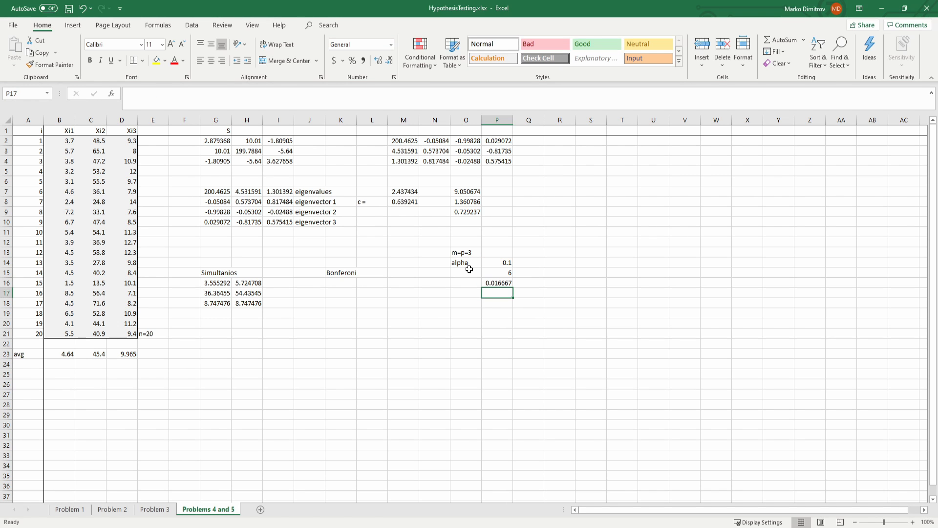
Step: Calculate the t quantile in P17 with =T.INV.2T(P16,19)
text(=)
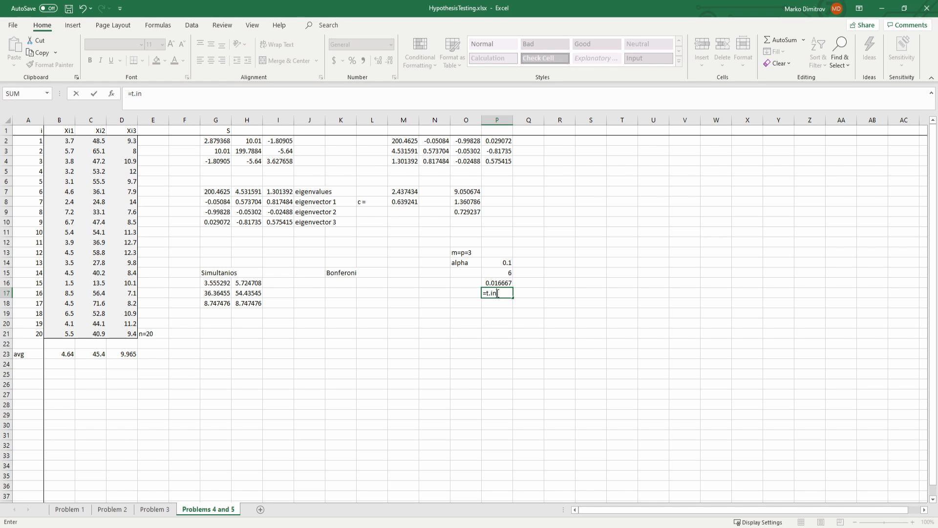
text(t.in)
key(Tab)
key(Up)
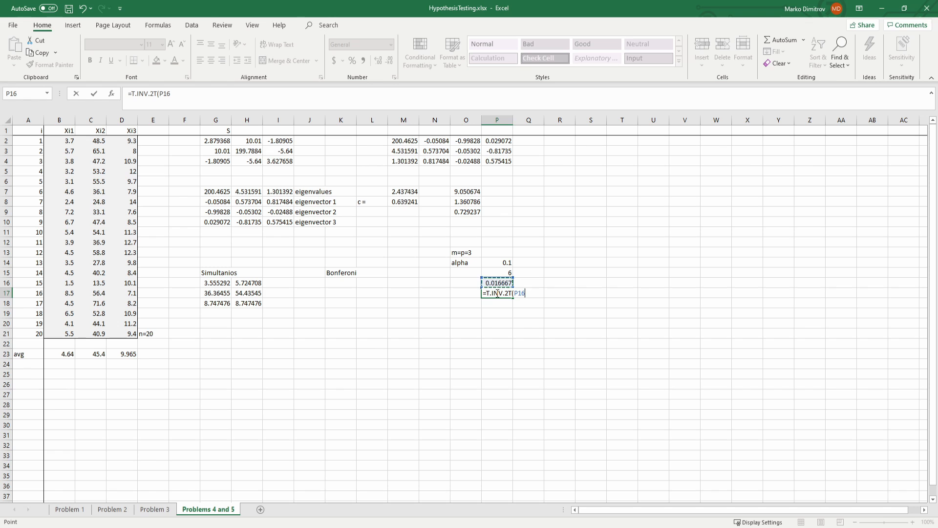
text(,19)
key(Return)
click(497, 293)
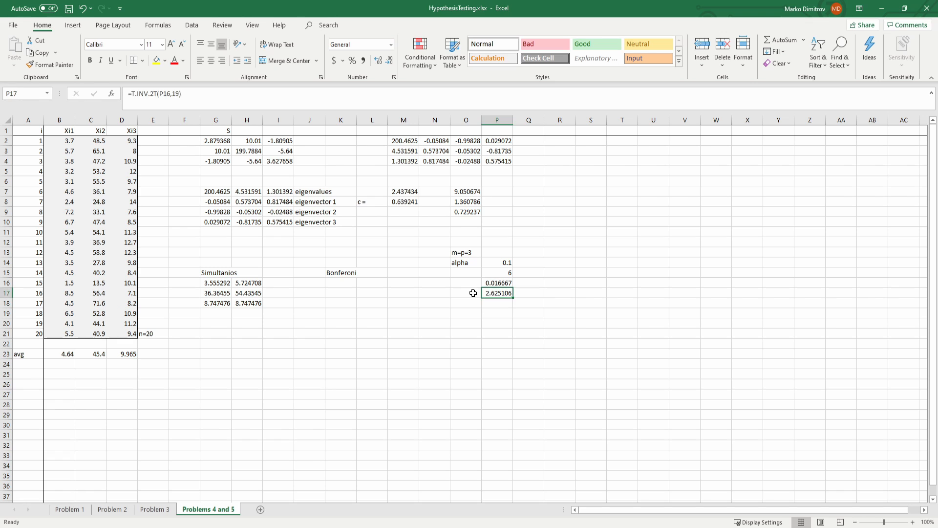
Step: Label the t quantile "t_19" in O17 and save the workbook
click(474, 294)
text(t)
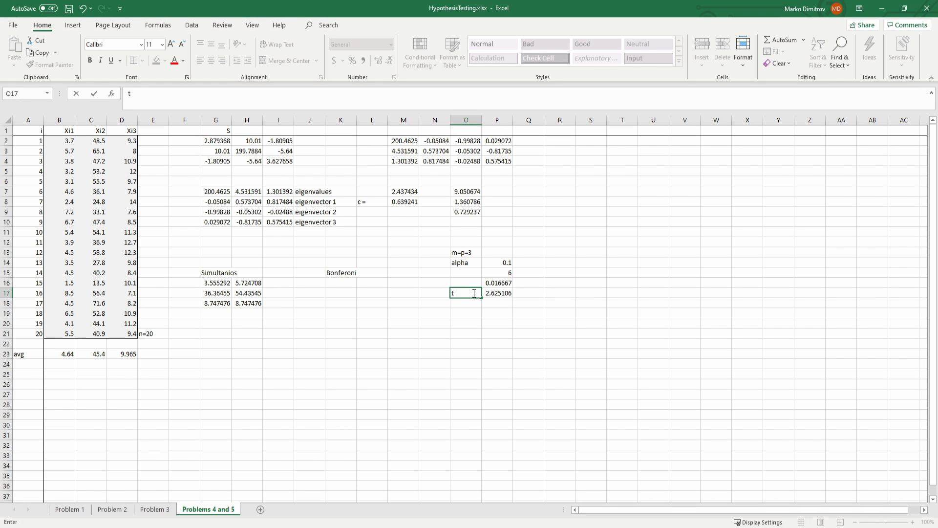
text(_19)
key(Return)
key(ctrl+s)
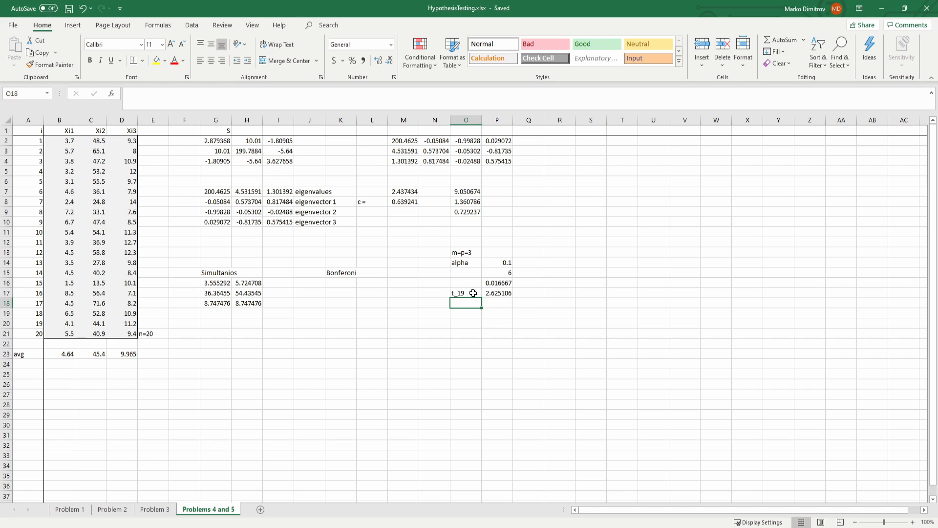
Step: Enter the first Bonferroni lower bound in K16 as =B23-P17*G2
key(Up)
key(Right)
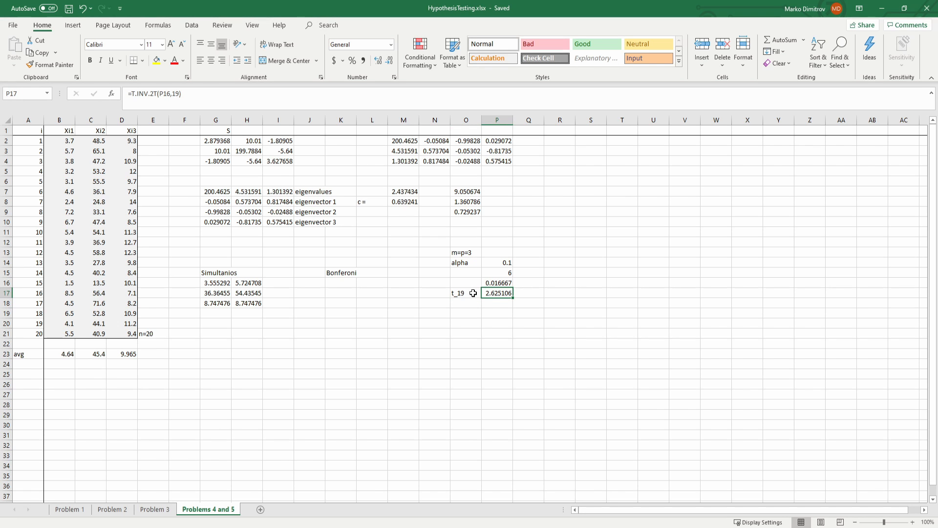
key(Left)
key(Left)
key(Left)
key(Left)
key(Left)
key(Left)
key(Left)
key(Left)
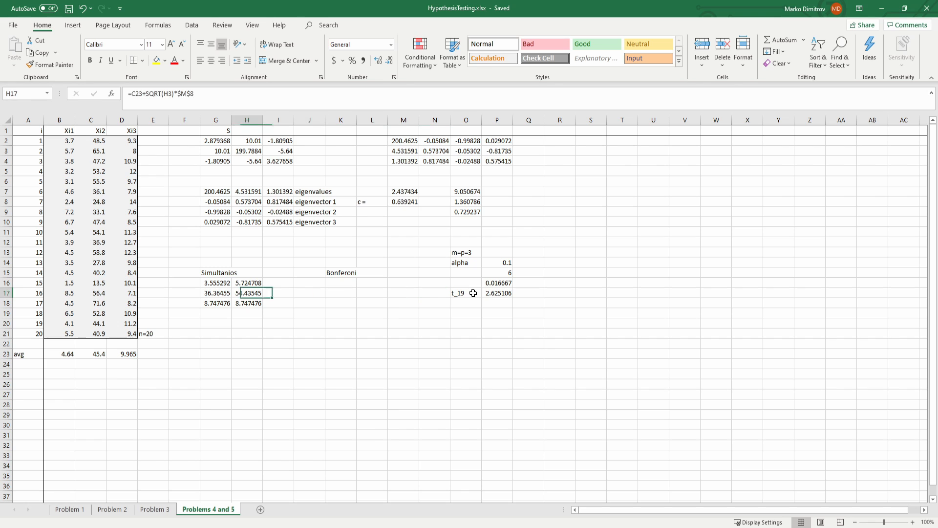
key(Up)
key(Right)
key(Right)
key(Right)
text(=)
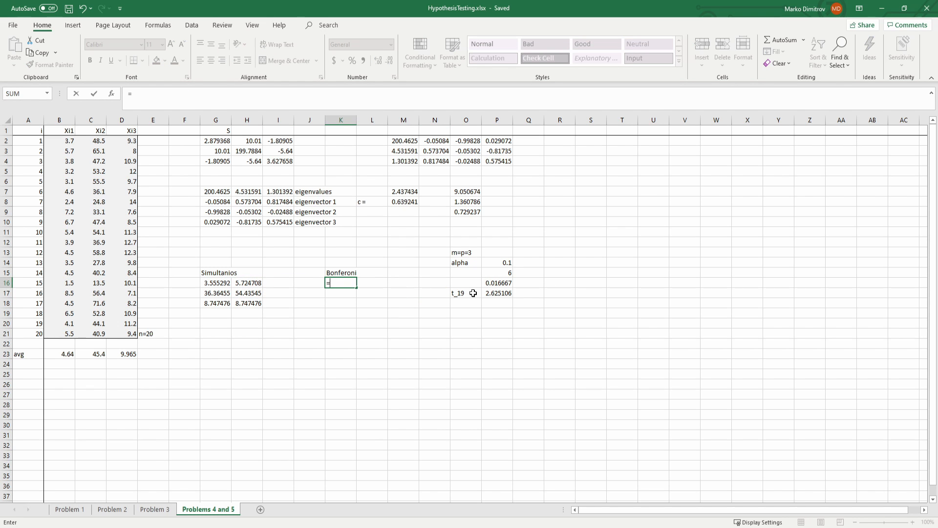
click(66, 354)
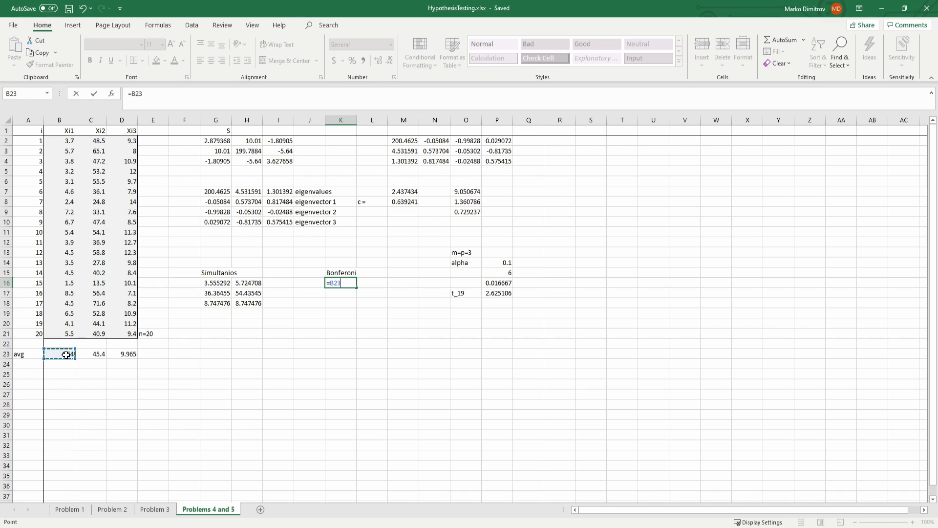
text(-)
click(493, 294)
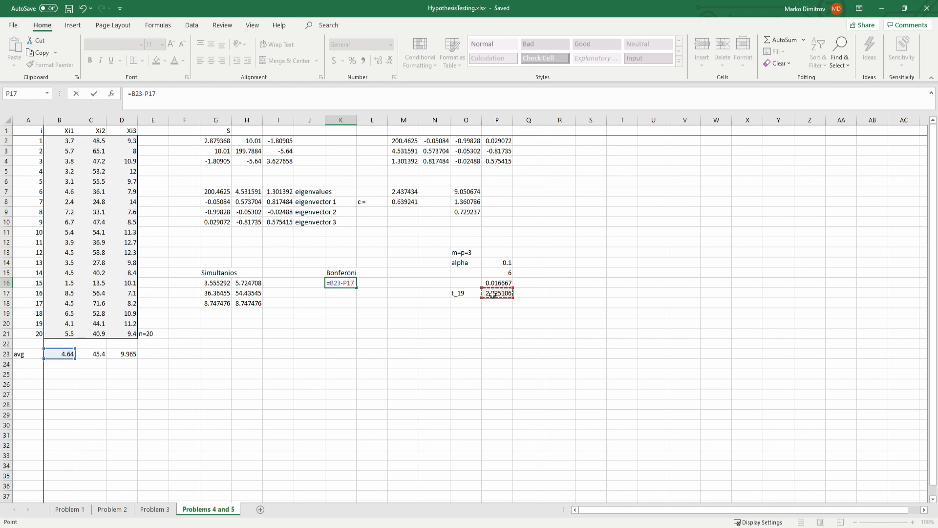
text(&)
text(*)
click(226, 141)
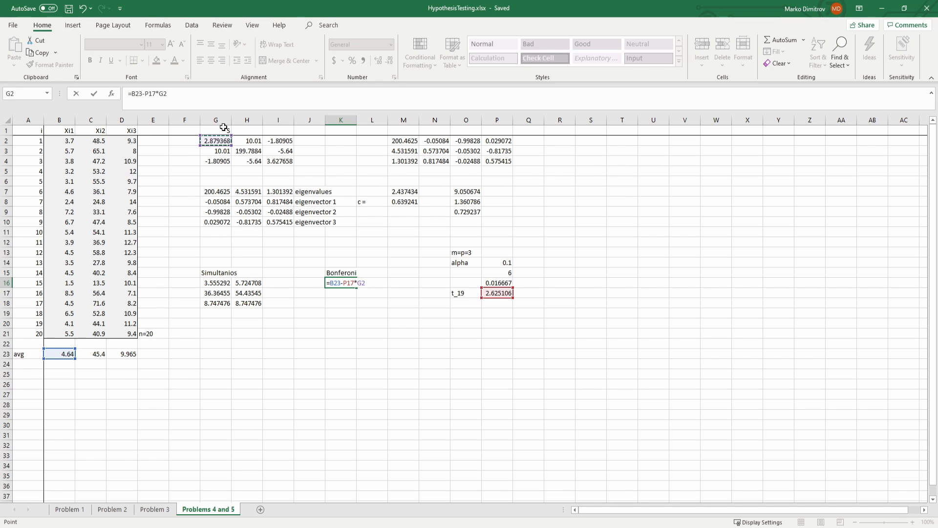
key(Return)
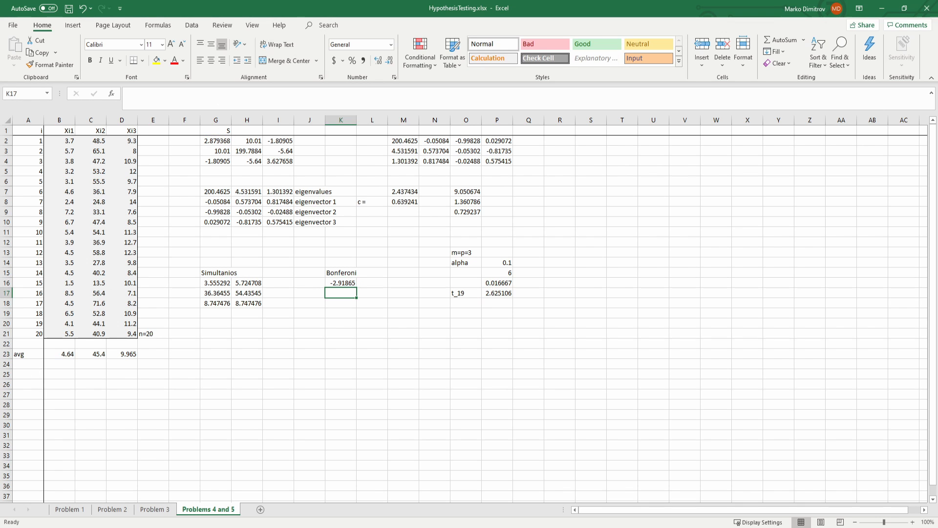
Step: Correct the K16 formula to use the square root of the variance: =B23-P17*SQRT(G2)
key(Up)
key(F2)
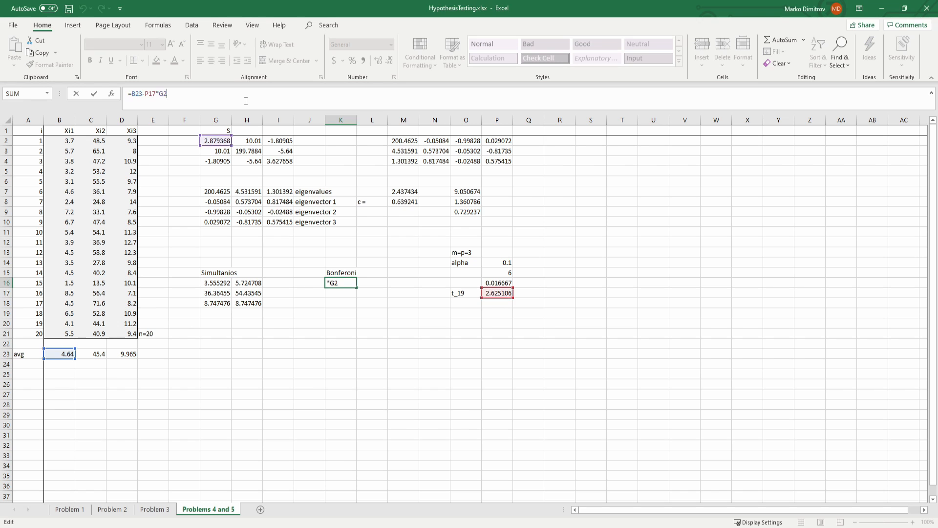
key(BackSpace)
key(BackSpace)
text(sqrt)
key(Tab)
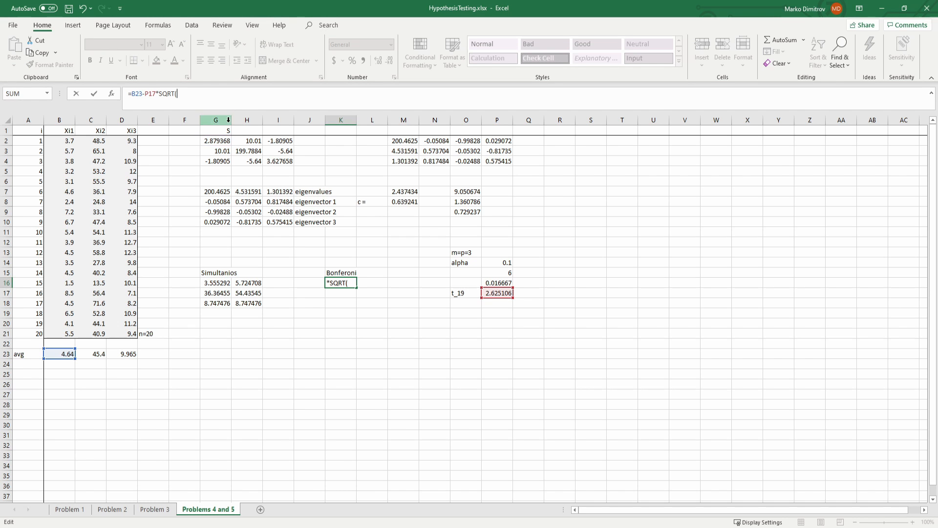
text(G2)
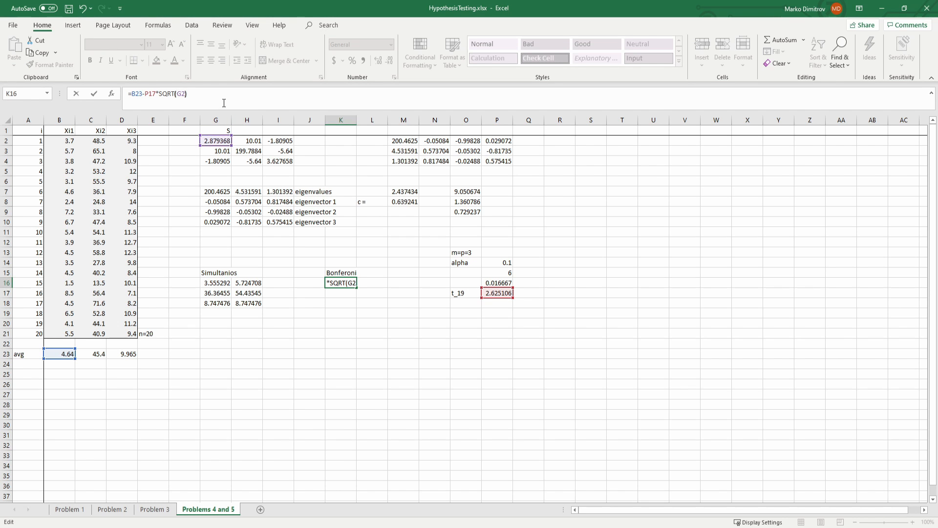
key(ctrl+Return)
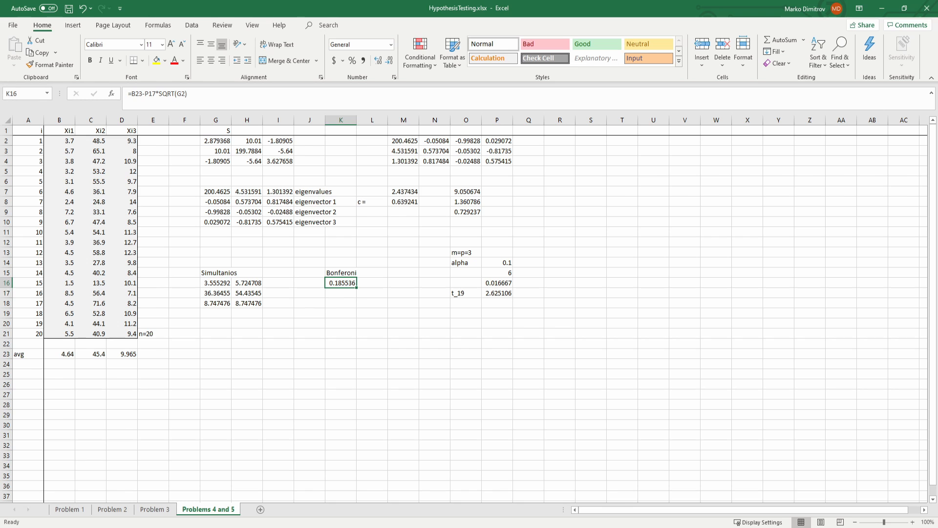
Step: Divide the variance by 20 inside the K16 square root, giving =B23-P17*SQRT(G2/20), and save the workbook
click(185, 94)
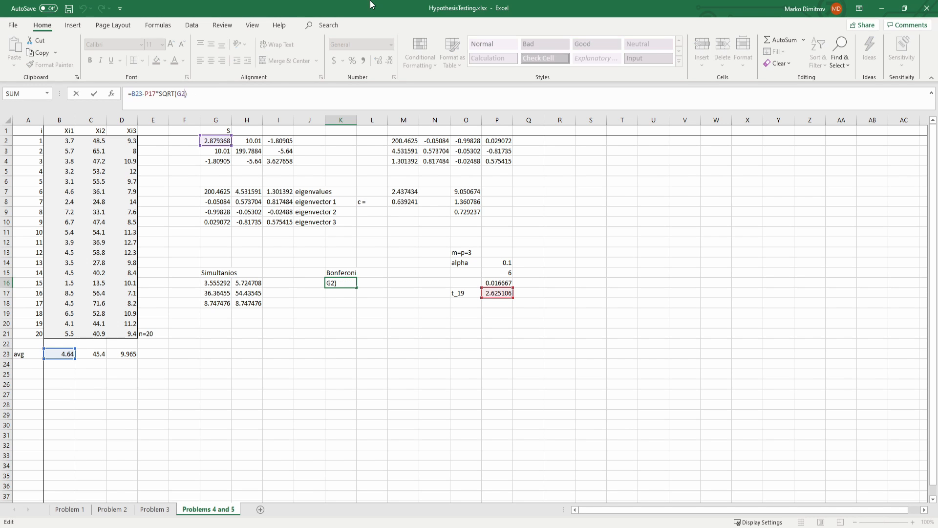
text(/20)
key(ctrl+Return)
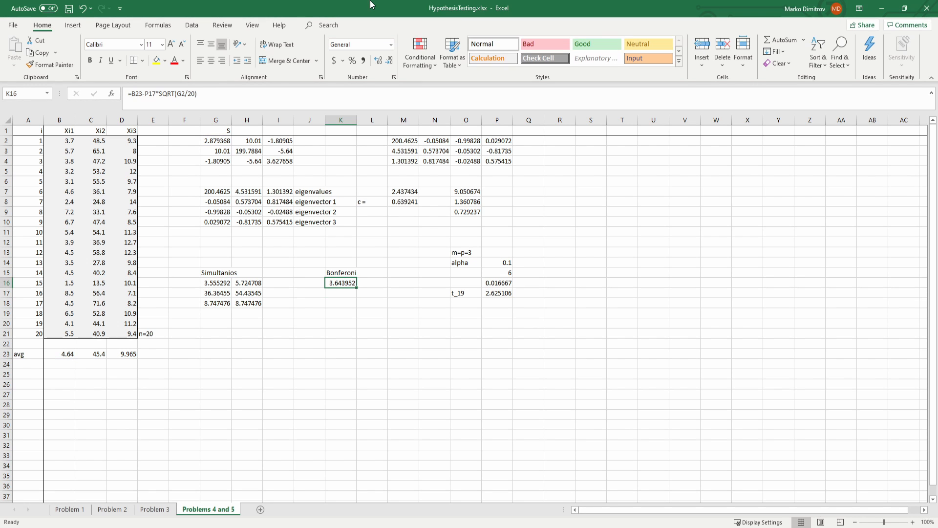
key(ctrl+s)
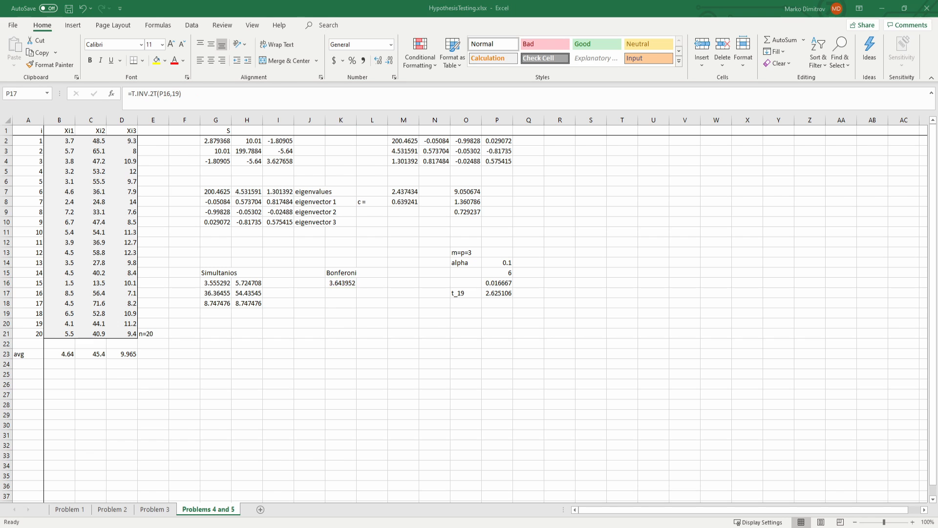
Step: Change the quantile formula in P17 from T.INV.2T to the left-tailed =T.INV(P16,19)
click(341, 282)
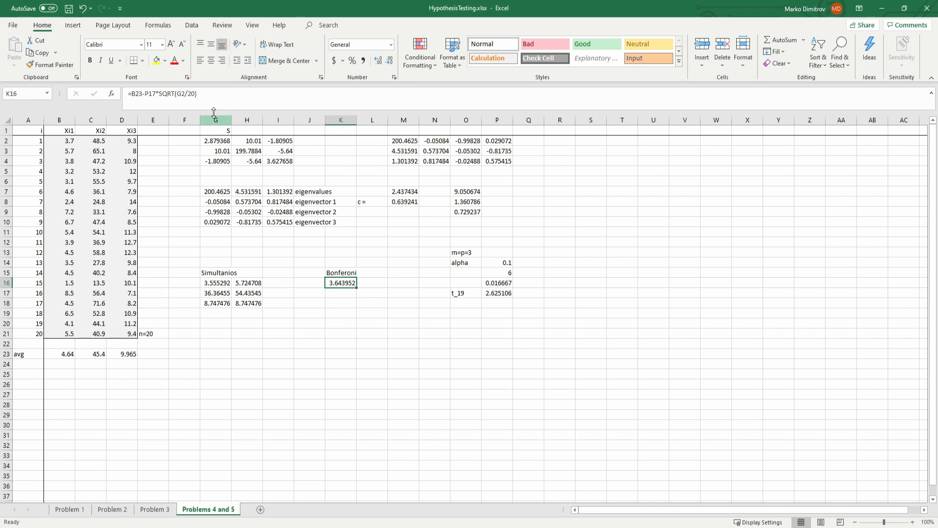
click(497, 292)
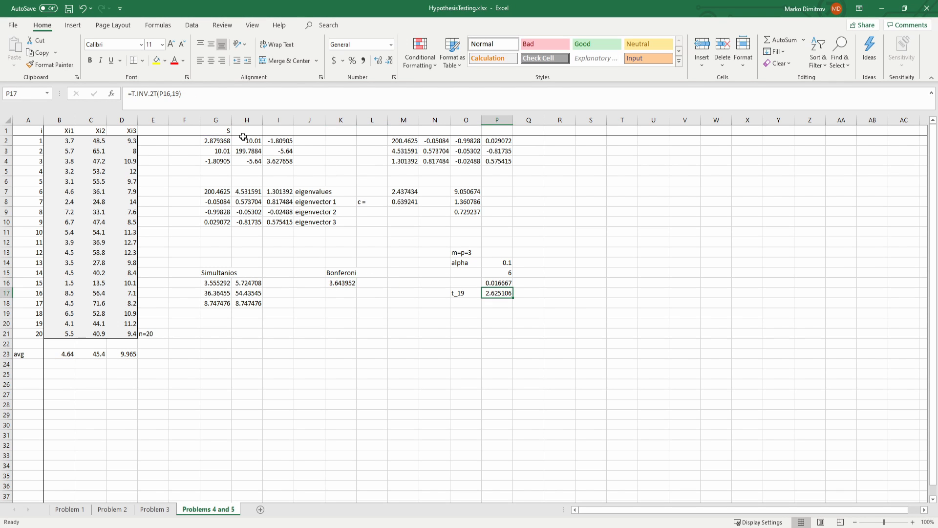
click(157, 94)
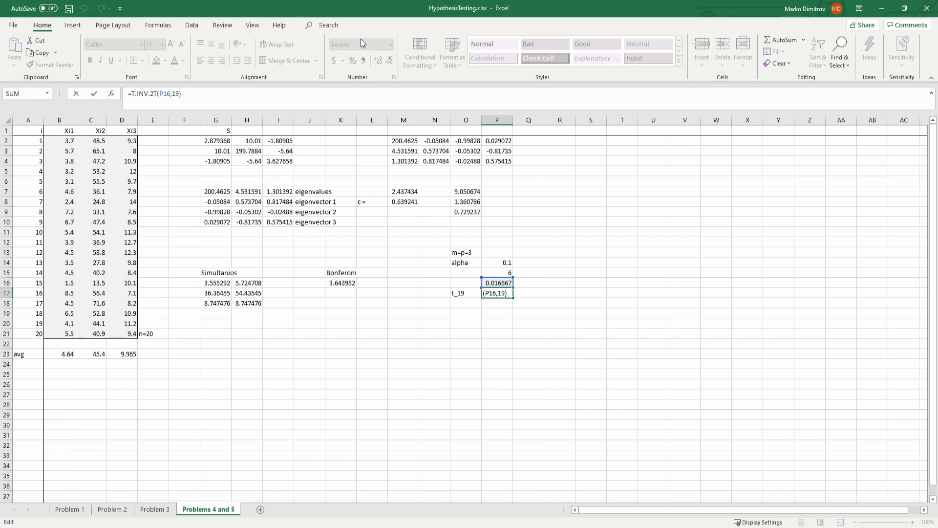
key(BackSpace)
key(BackSpace)
key(BackSpace)
key(Return)
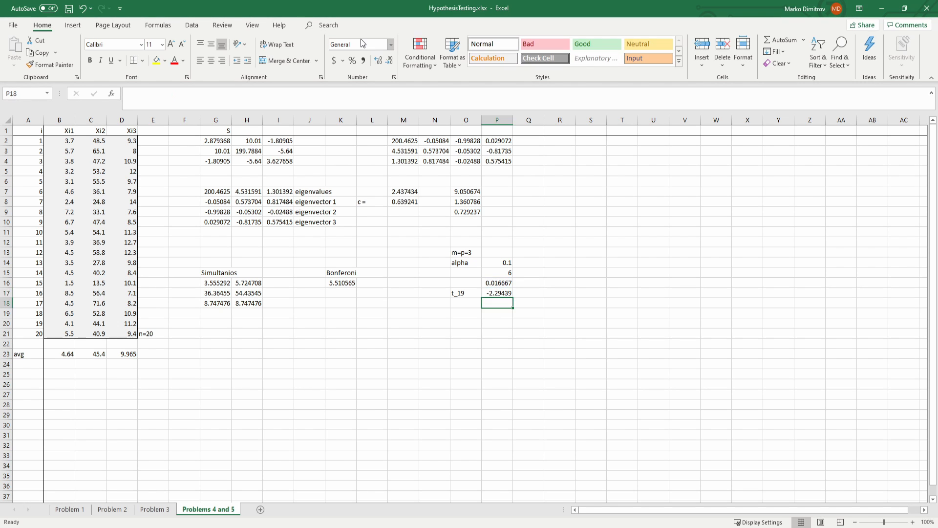
Step: Enter =P17*(-1) in P18 to get the positive t quantile and save the workbook
key(Up)
key(Left)
key(Down)
key(Right)
text(=)
key(Up)
text(*(-1))
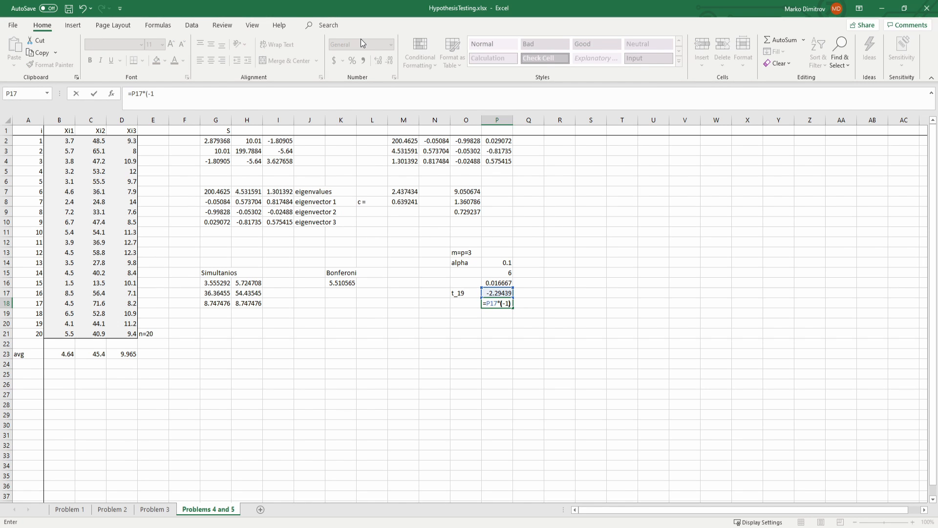
key(Return)
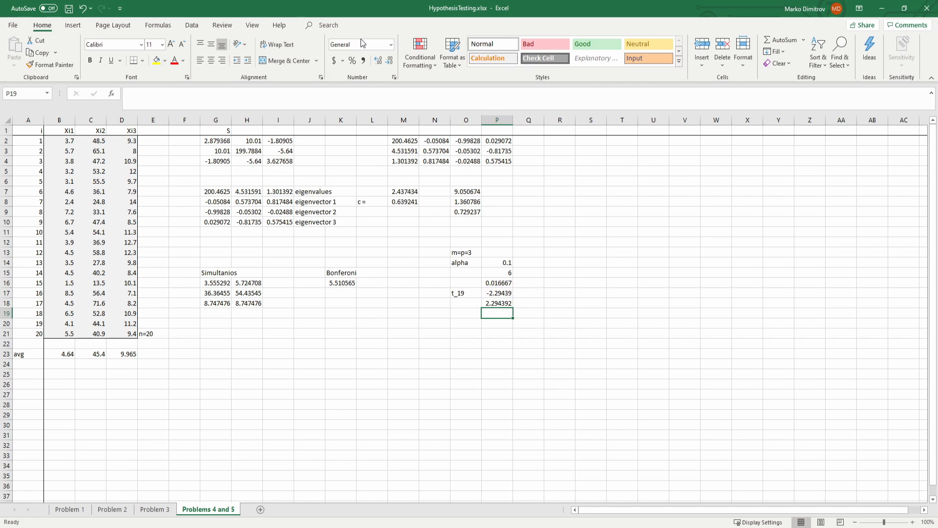
key(Up)
key(ctrl+s)
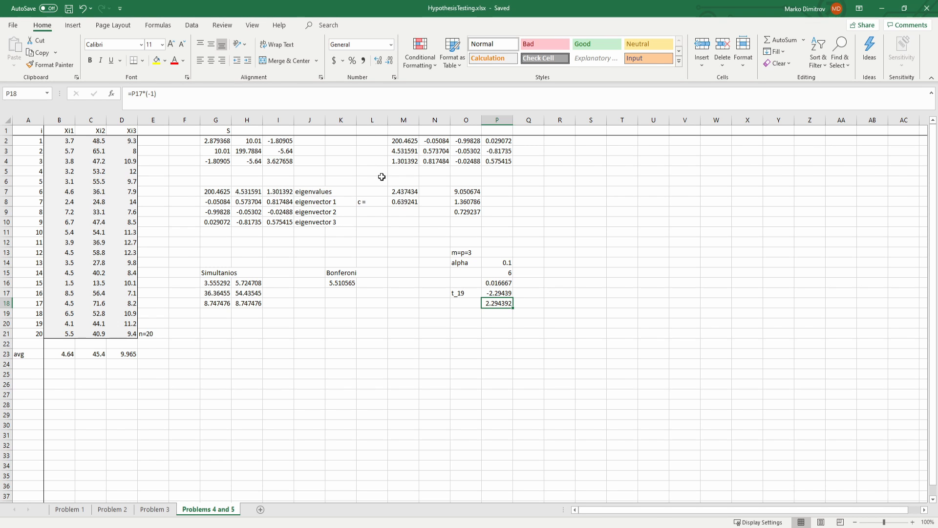
Step: Move the "t_19" label from O17 to O18, beside the positive quantile, and save the workbook
click(498, 294)
click(499, 303)
click(467, 295)
key(ctrl+c)
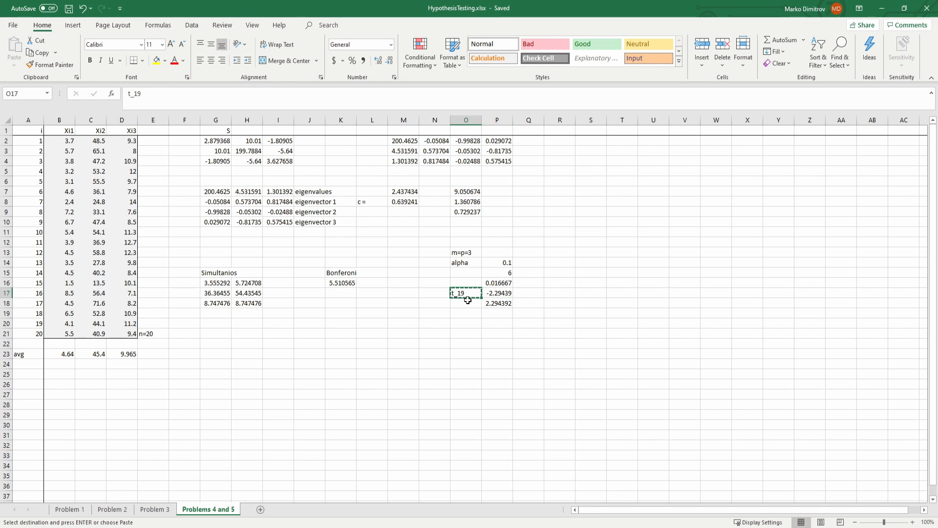
click(468, 302)
key(ctrl+c)
key(ctrl+v)
click(466, 294)
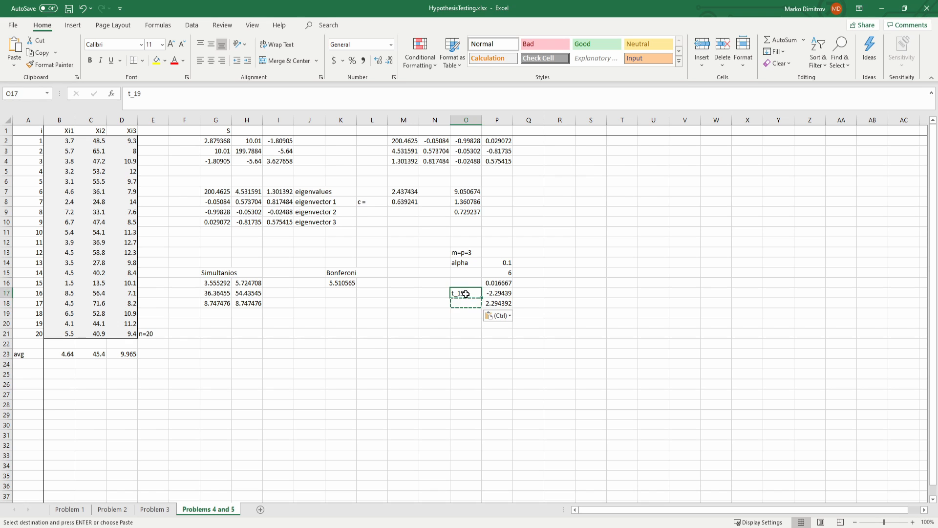
drag(465, 295, 464, 307)
key(ctrl+s)
Step: Make the K16 lower bound use the positive quantile, =B23-P18*SQRT(G2/20), and save the workbook
click(496, 302)
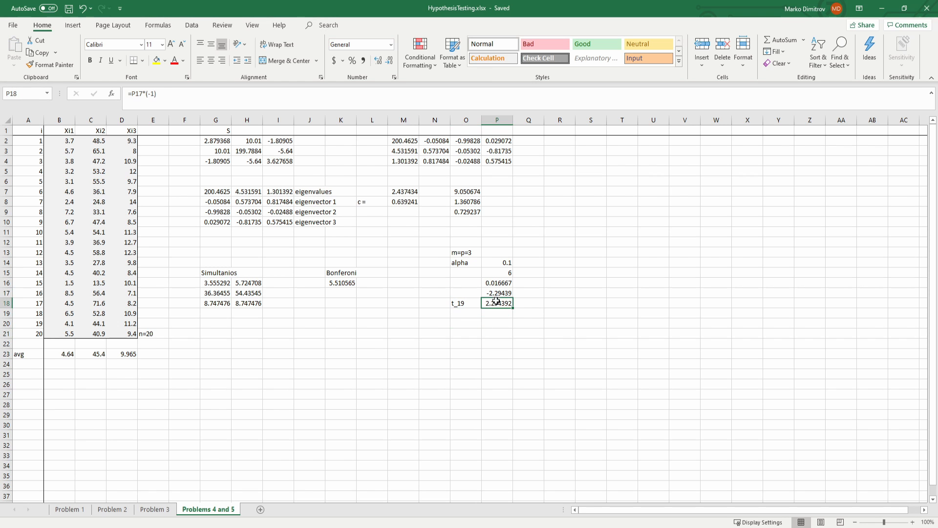
click(208, 95)
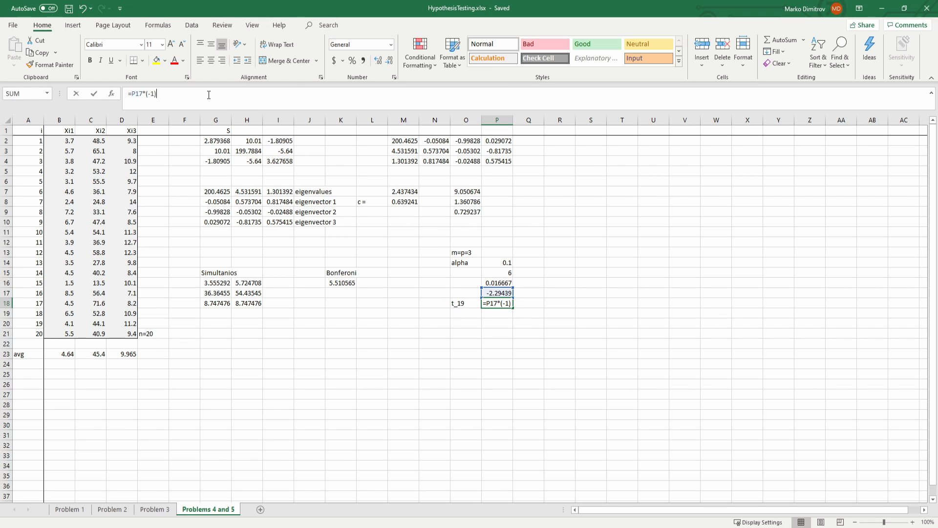
key(Return)
click(342, 283)
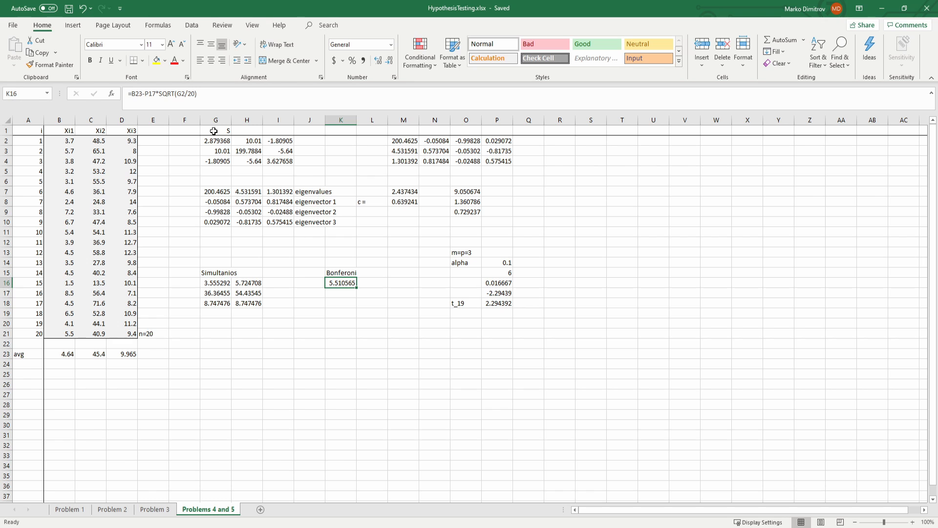
click(212, 94)
click(498, 303)
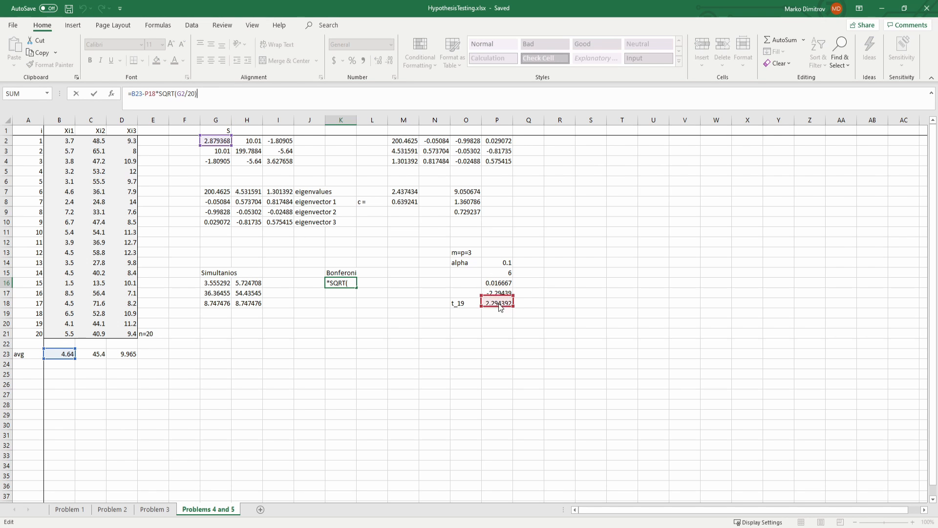
key(Return)
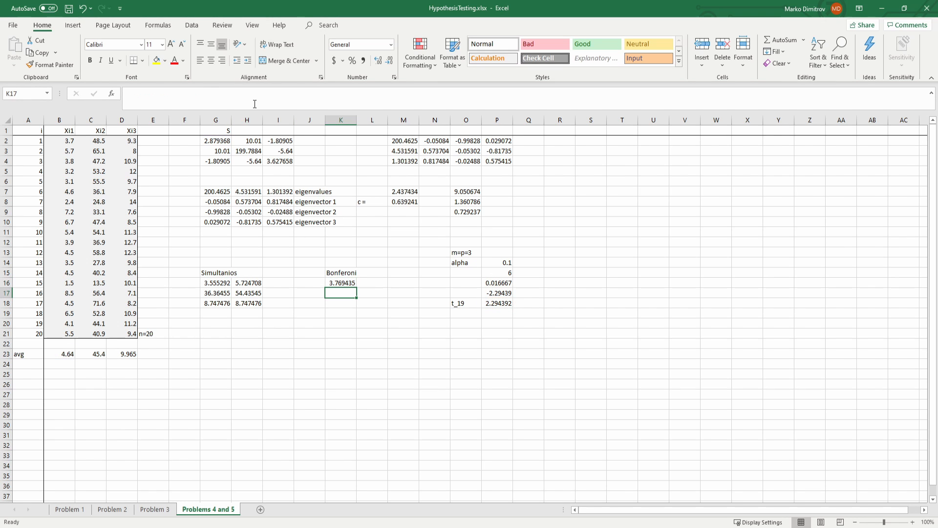
key(ctrl+s)
key(ctrl+z)
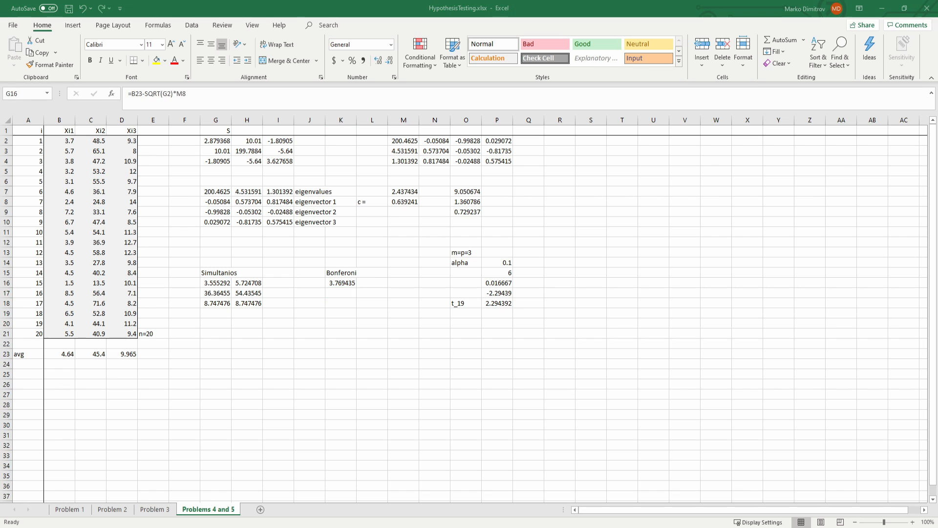
Step: Make the quantile reference in K16 absolute as $P$18 and fill the formula down to K18
click(334, 281)
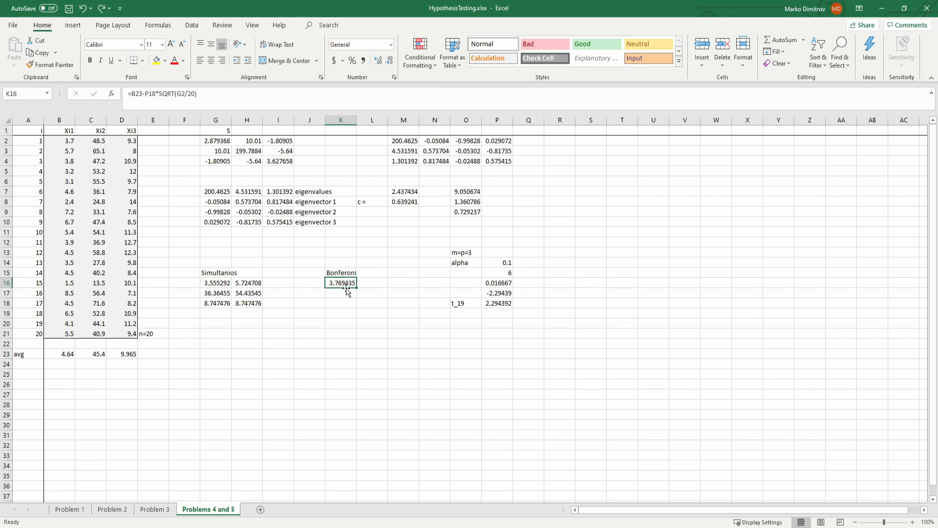
click(194, 94)
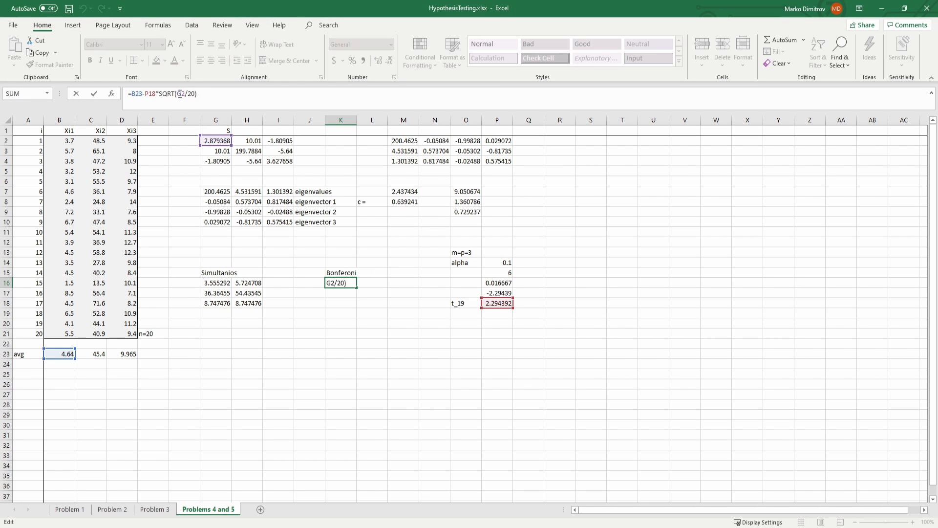
click(145, 94)
key(F4)
key(Return)
click(351, 284)
drag(356, 288, 355, 306)
Step: Redirect the K17 lower bound to the second component's mean and variance: =C23-$P$18*SQRT(H3/20)
double_click(342, 292)
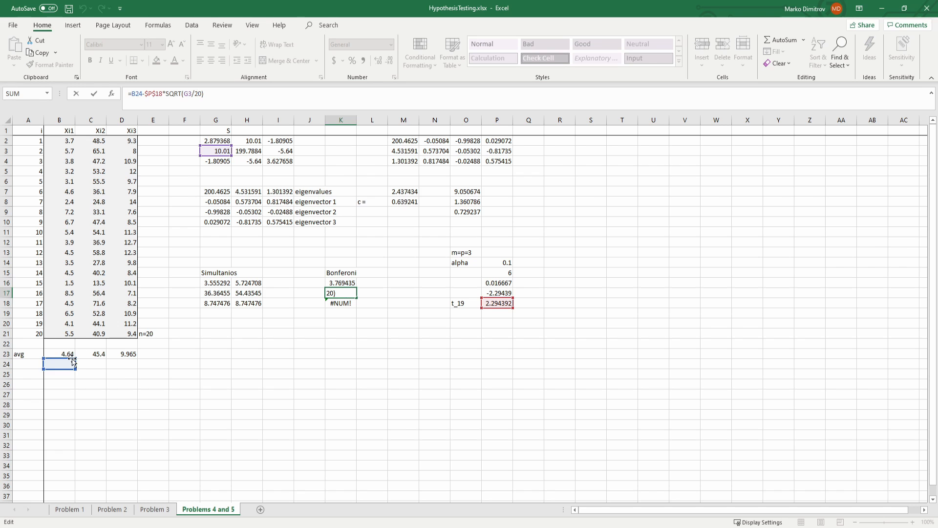
drag(73, 360, 104, 351)
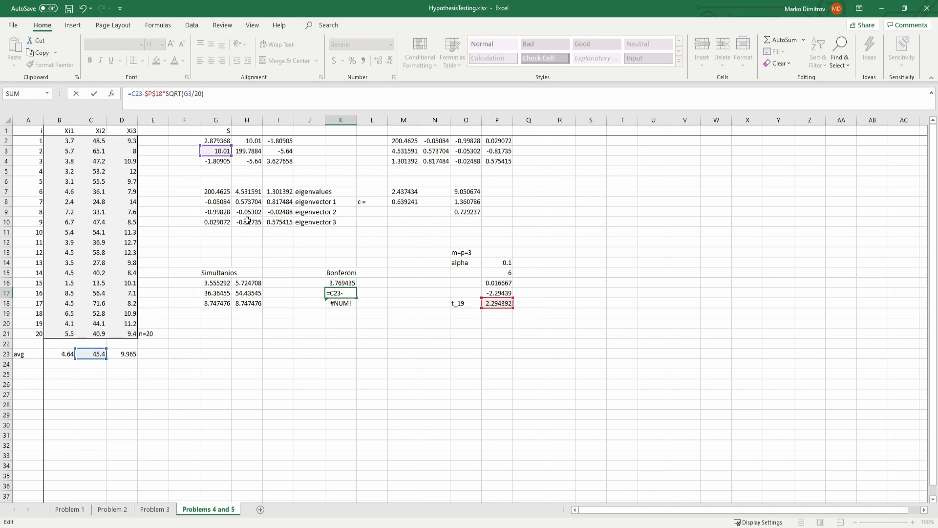
drag(229, 156, 260, 155)
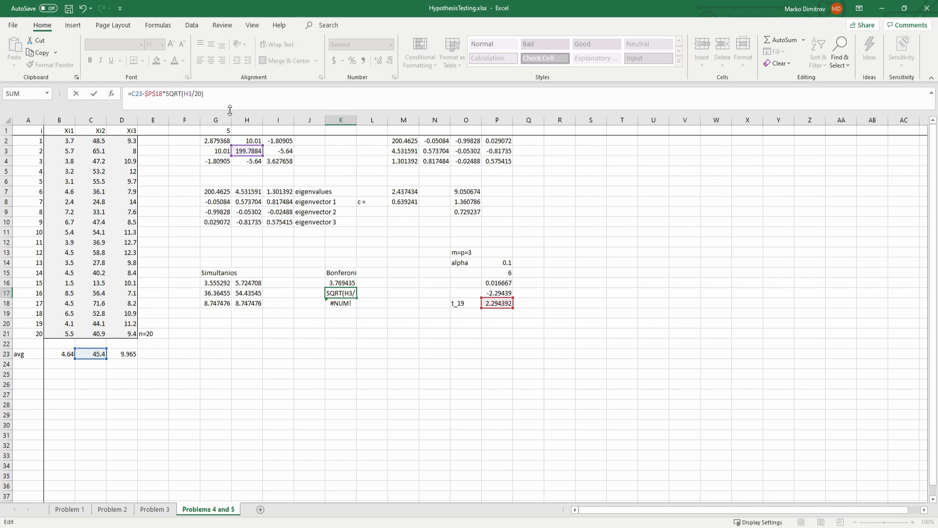
key(Return)
Step: Redirect the K18 lower bound to the third component, =D23-$P$18*SQRT(I4/20), and save the workbook
key(F2)
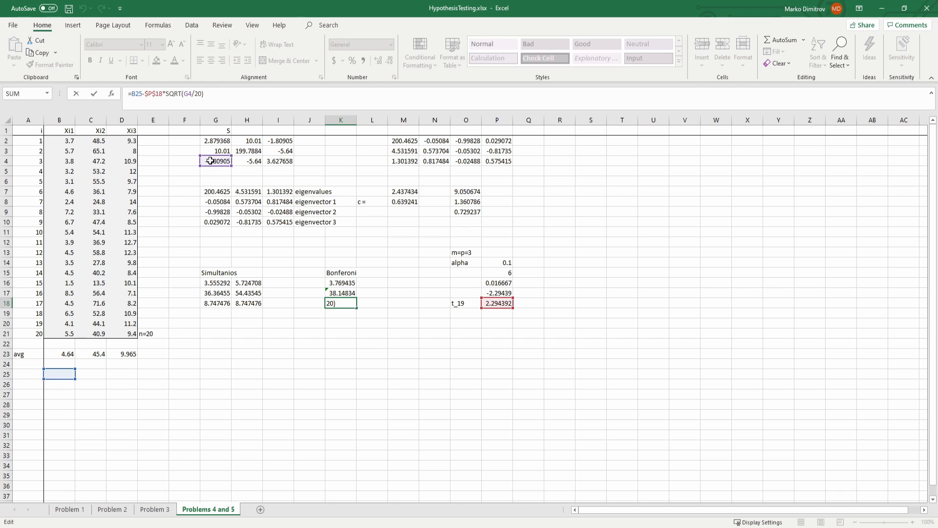
drag(210, 161, 273, 161)
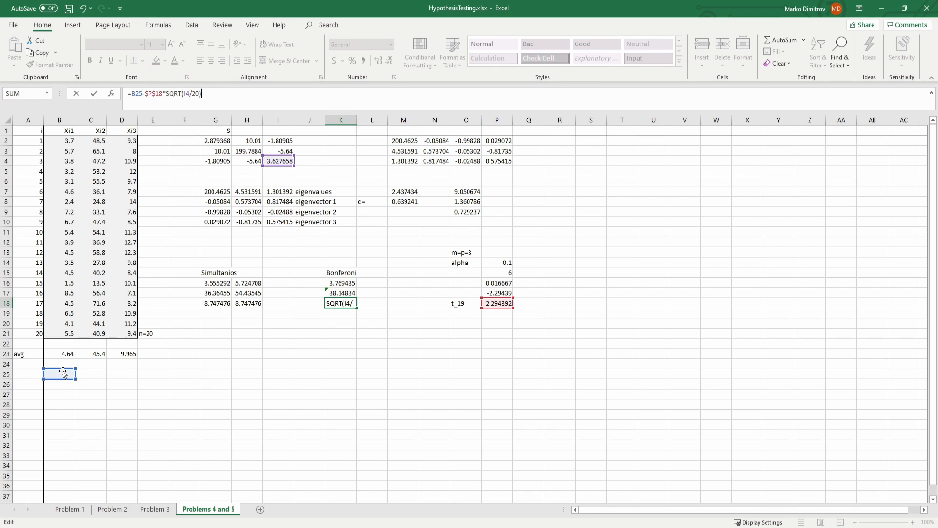
drag(63, 373, 126, 352)
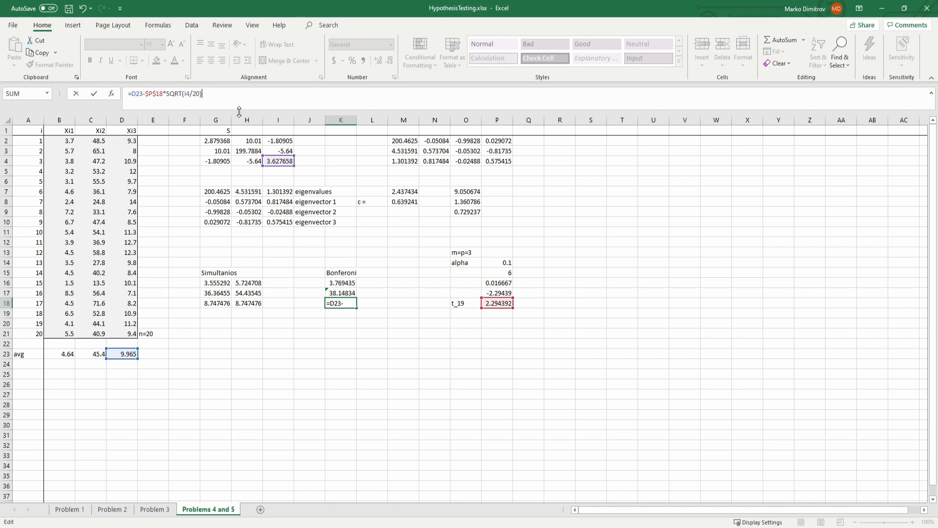
key(ctrl+Return)
key(ctrl+s)
click(452, 298)
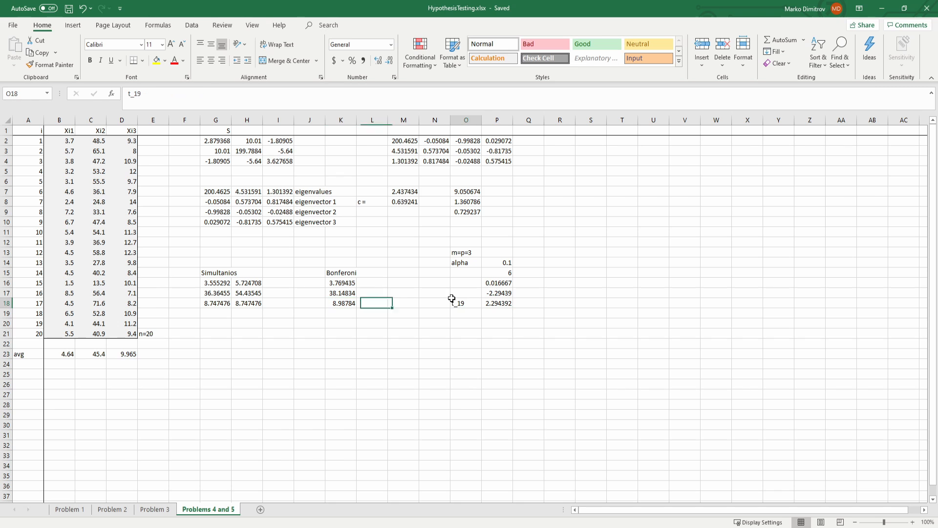
click(497, 304)
click(204, 93)
key(Escape)
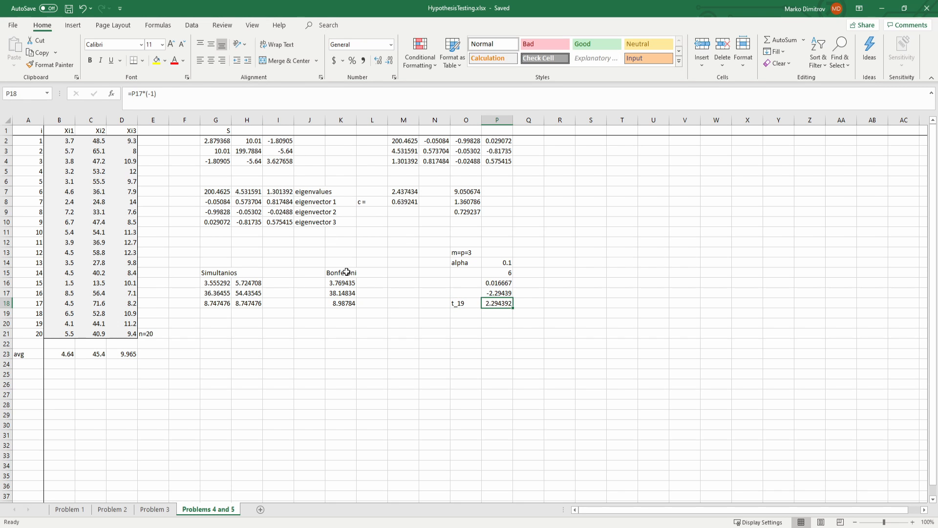
Step: Fill the three Bonferroni lower-bound formulas from K16:K18 across into L16:L18
click(350, 284)
shift+click(356, 303)
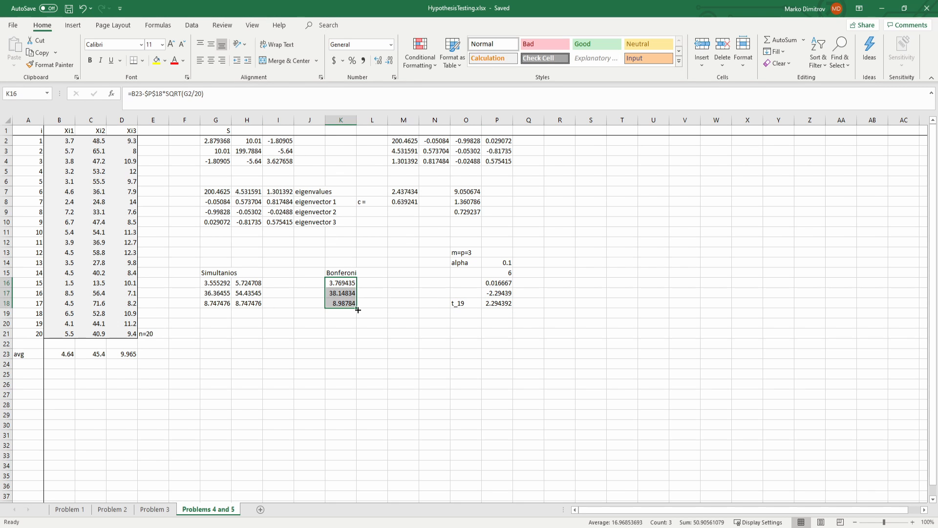
drag(358, 310, 387, 307)
Step: Redirect the L16 formula's mean and variance references to B23 and G2, giving =B23-$P$18*SQRT(G2/20)
click(372, 283)
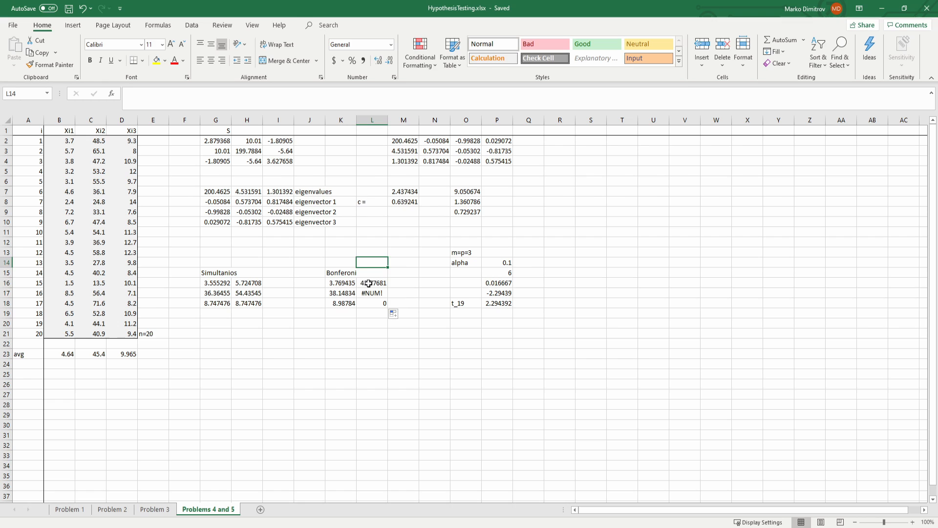
click(221, 100)
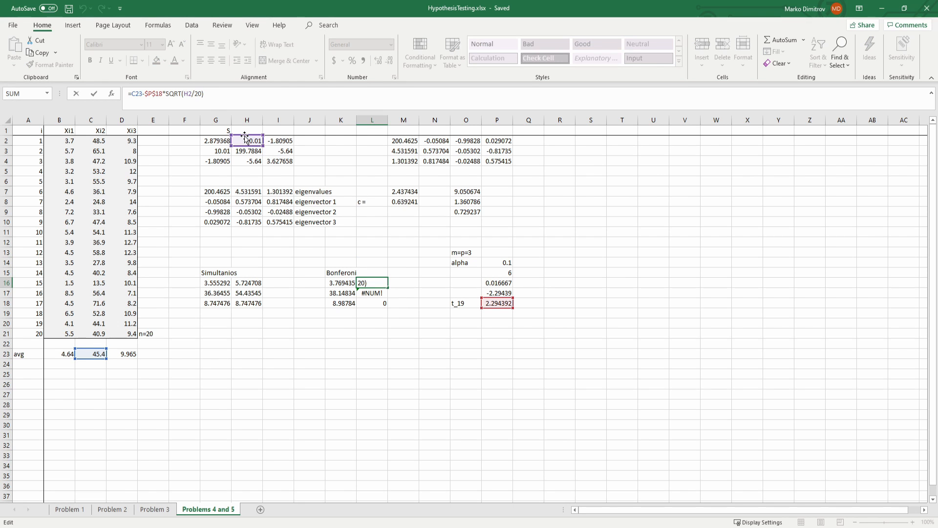
drag(245, 136, 216, 137)
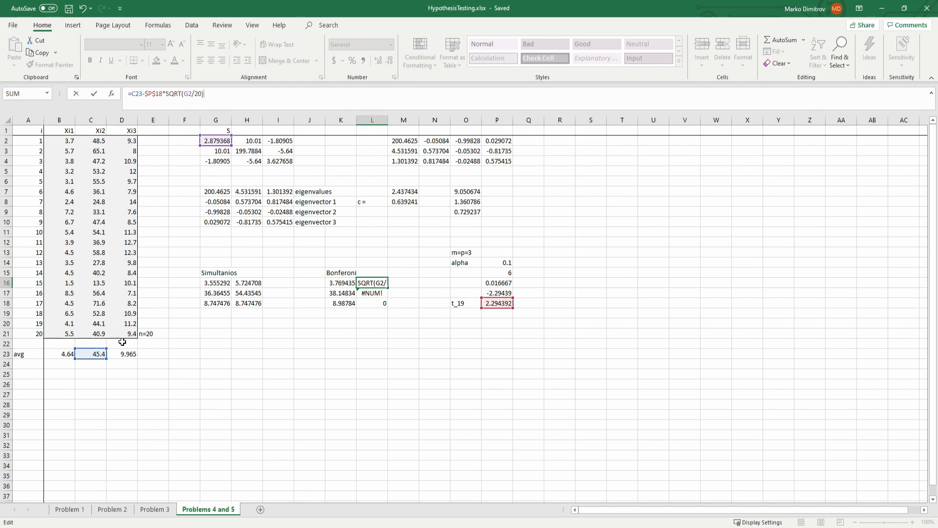
drag(86, 349, 67, 354)
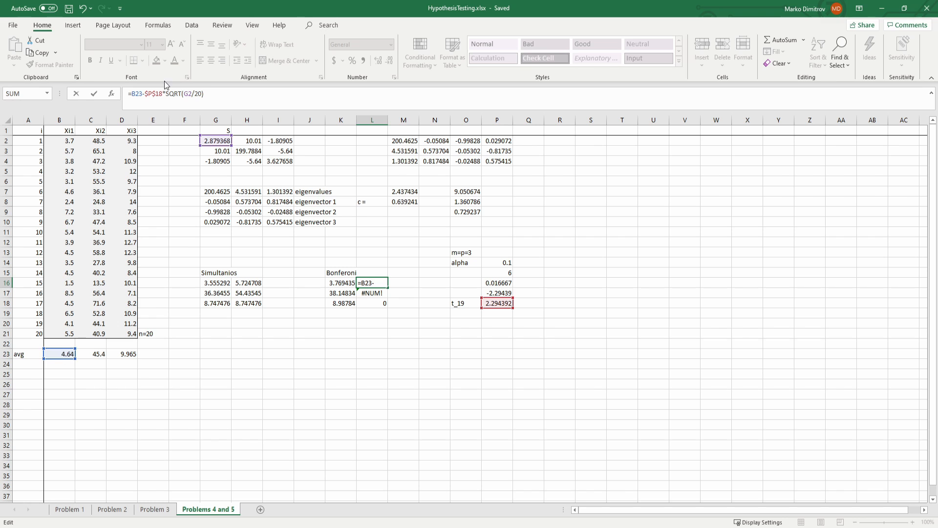
key(Return)
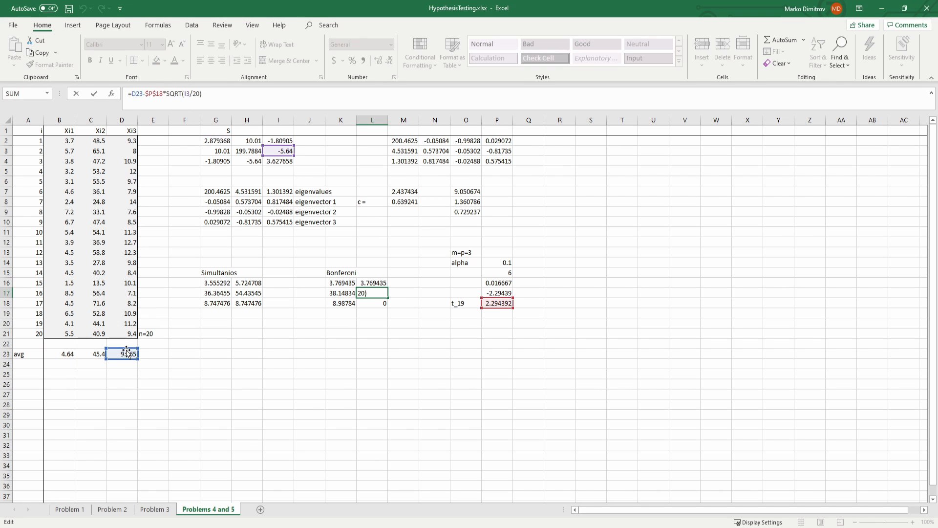
Step: Redirect the L17 formula's mean and variance references to C22 and H3, giving =C22-$P$18*SQRT(H3/20)
drag(107, 352, 88, 345)
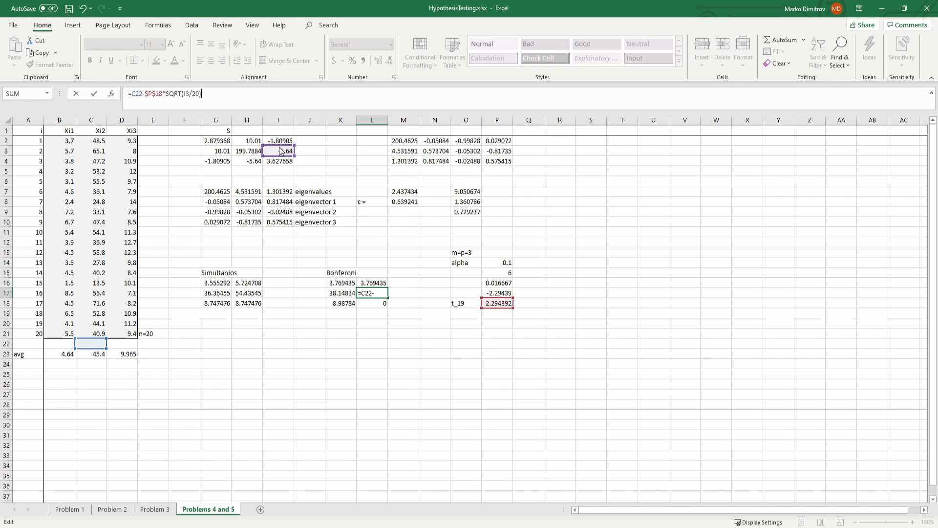
drag(281, 148, 249, 148)
key(Return)
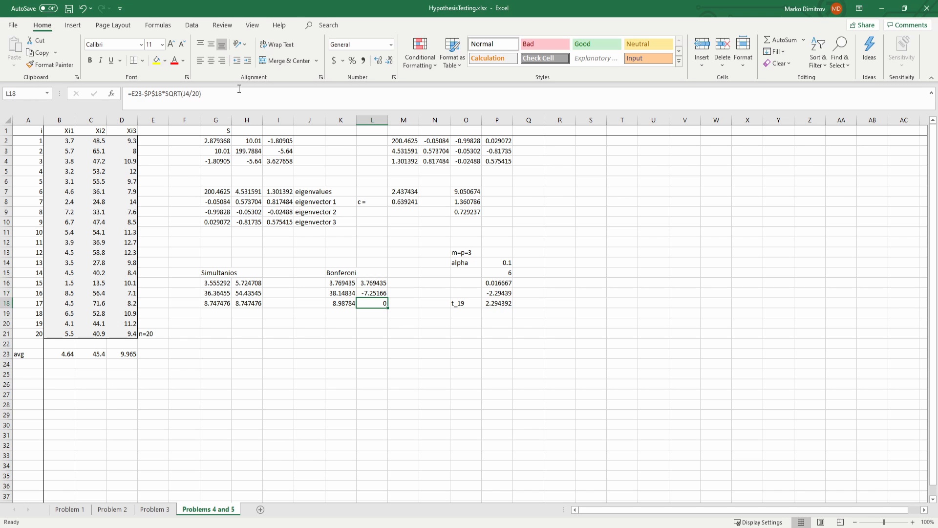
Step: Redirect the L18 formula's variance and mean references to I4 and D23, giving =D23-$P$18*SQRT(I4/20)
click(239, 88)
drag(295, 161, 264, 162)
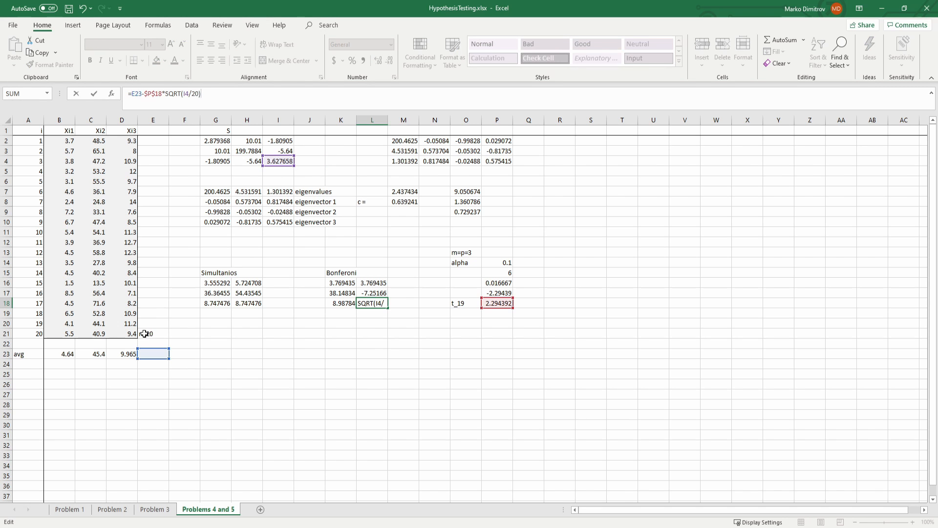
key(Return)
click(361, 300)
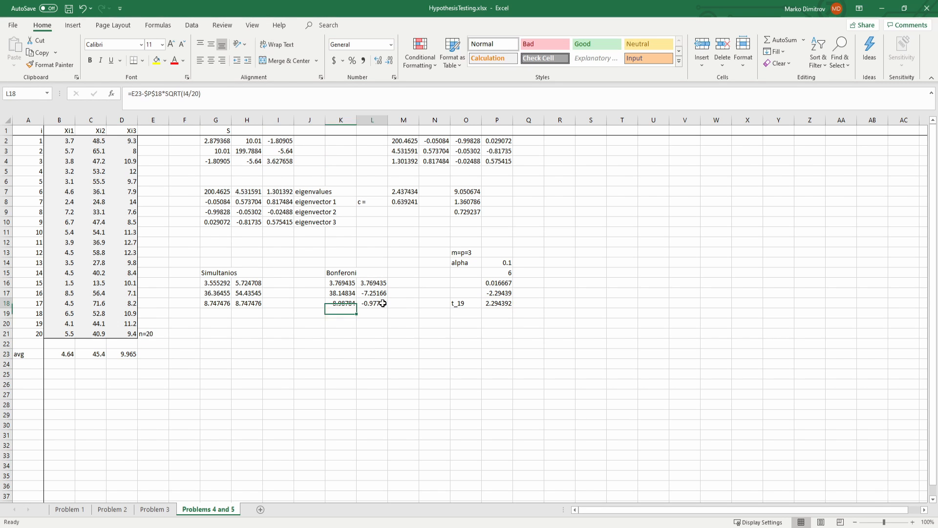
click(251, 103)
drag(146, 358, 115, 358)
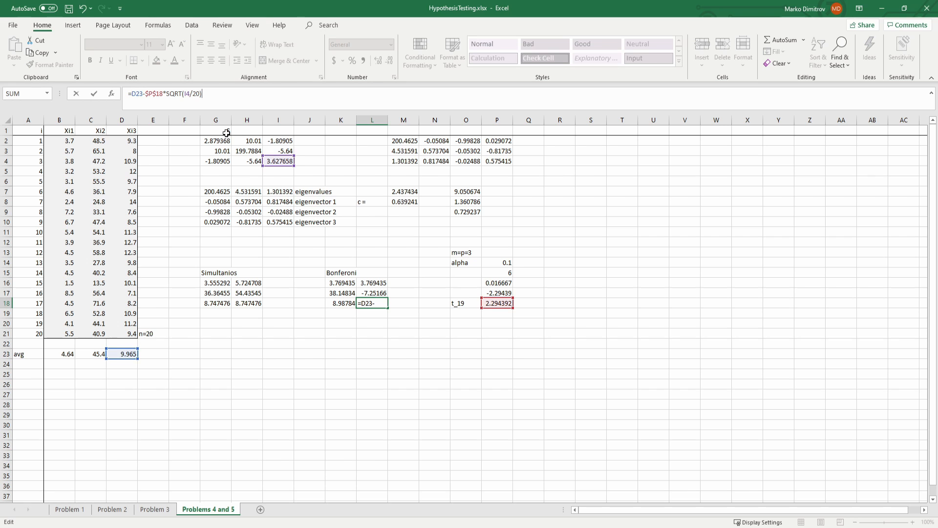
key(Return)
Step: Turn L16 and L17 into upper bounds by replacing the minus before $P$18 with a plus in both formulas
click(372, 283)
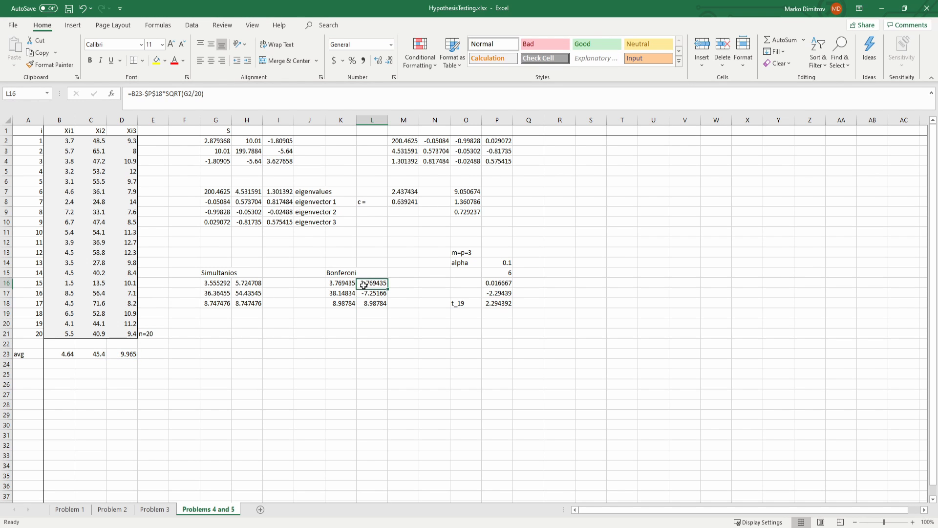
click(145, 94)
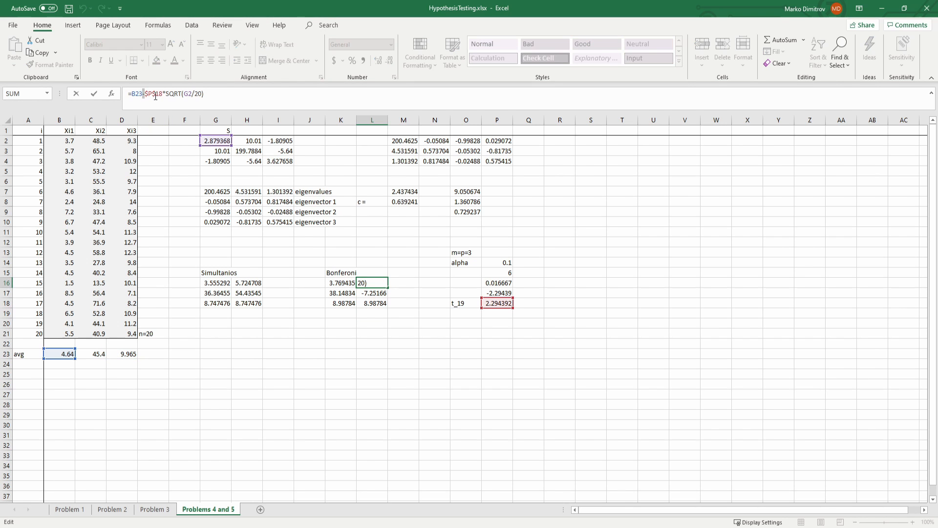
key(BackSpace)
text(+)
key(Return)
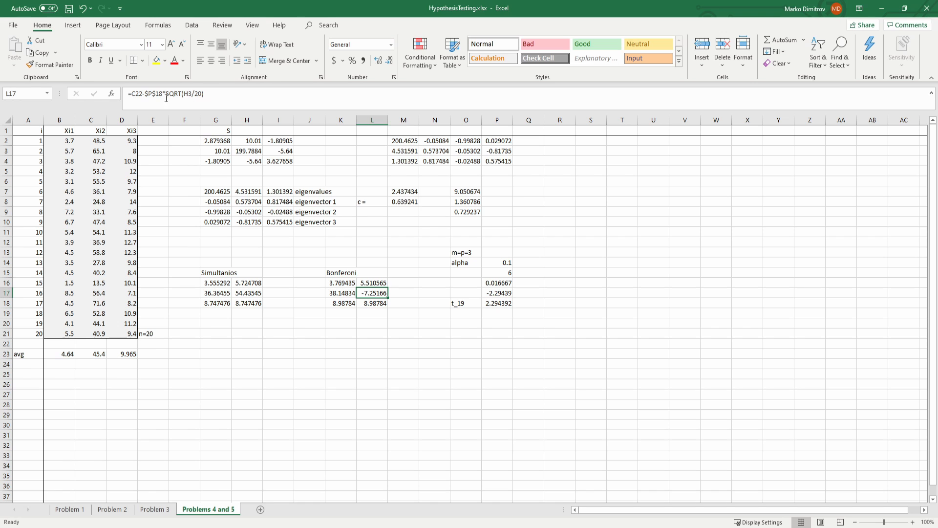
click(146, 93)
key(BackSpace)
text(+)
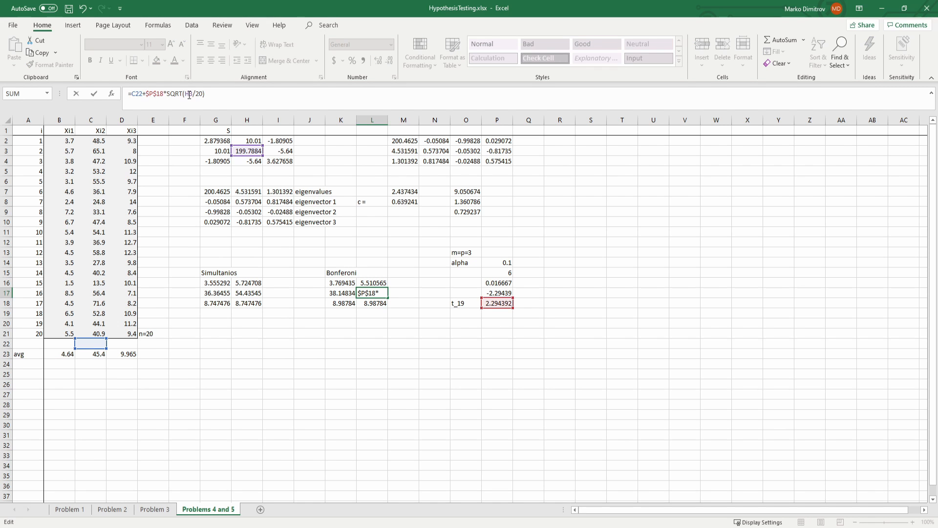
key(Return)
Step: Change L18 to the third component's upper bound, =D23+$P$18*SQRT(I4/20), and save the workbook
click(147, 94)
key(BackSpace)
text(+)
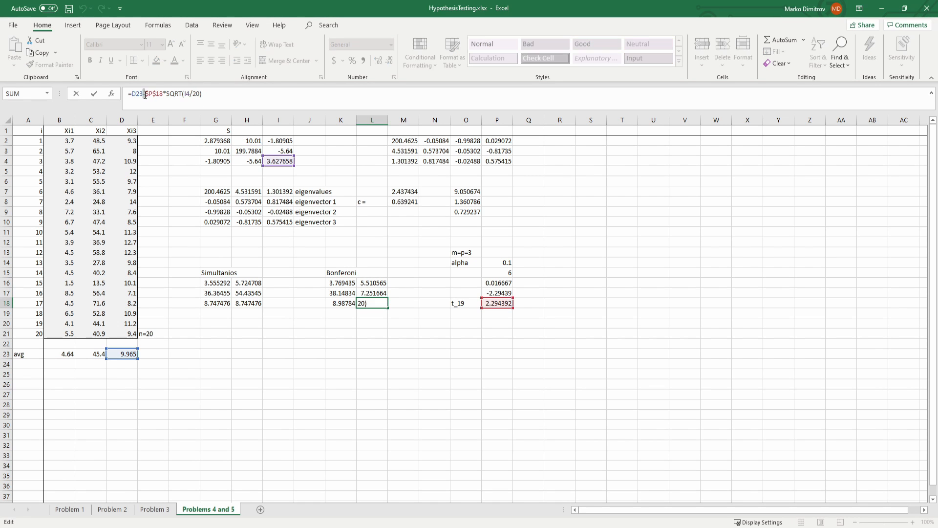
key(Return)
click(375, 301)
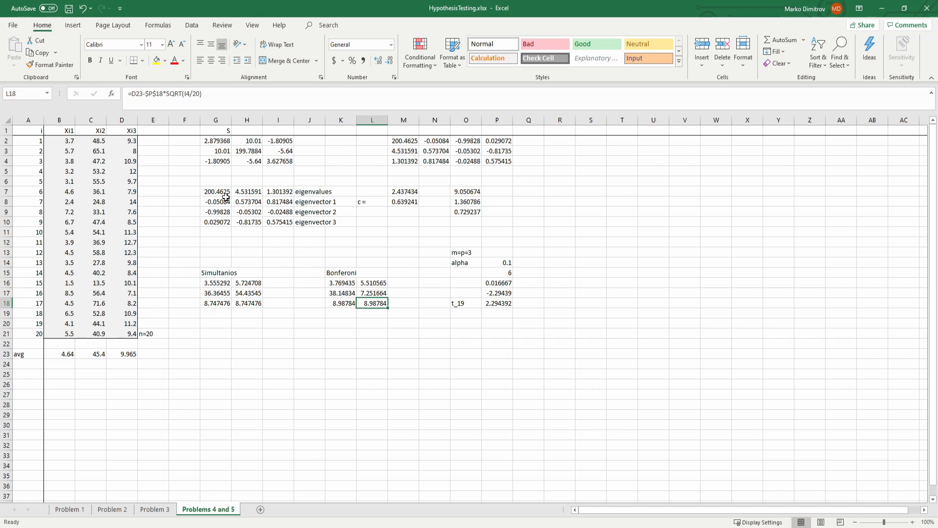
click(146, 93)
key(BackSpace)
text(+)
key(Return)
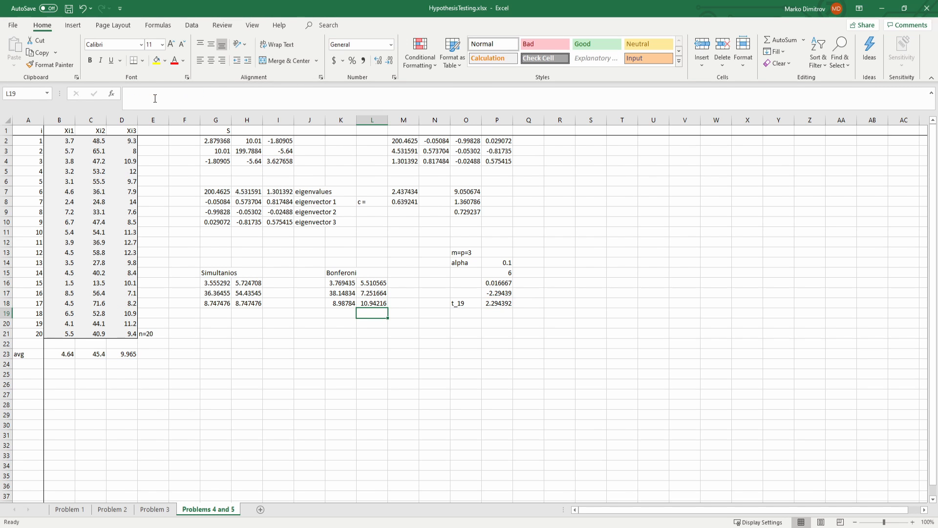
key(ctrl+s)
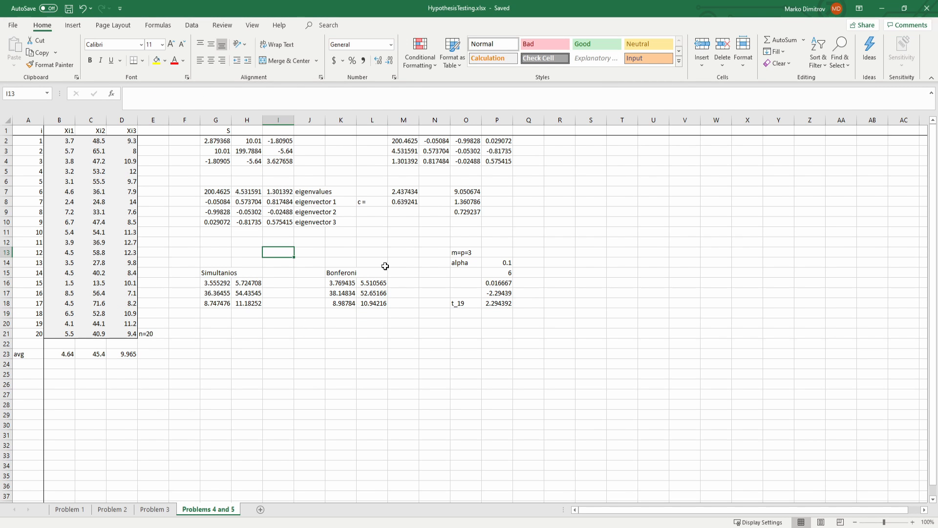
Step: Review the Bonferroni intervals in K16:L18 together with the alpha and divisor values in P14:P15
click(371, 272)
click(345, 282)
drag(345, 283, 347, 293)
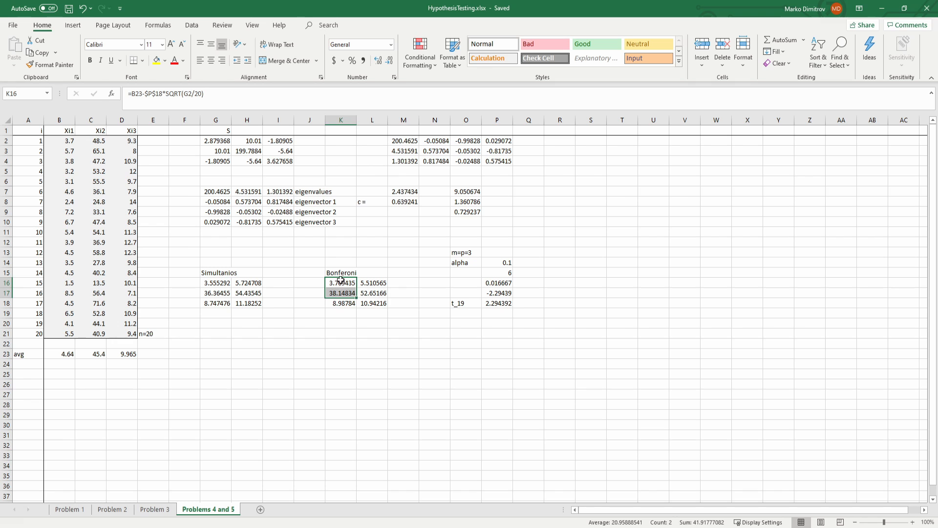
click(348, 283)
drag(356, 283, 359, 303)
click(335, 301)
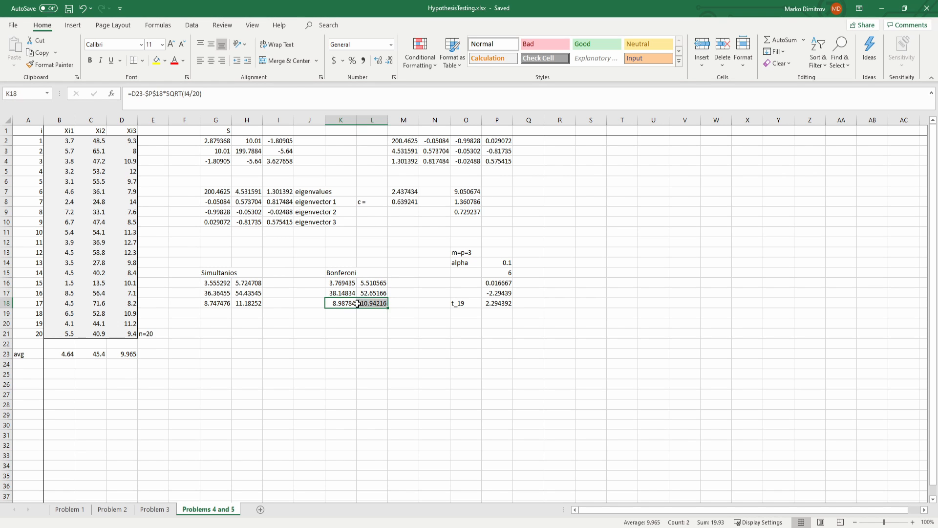
click(313, 322)
click(474, 259)
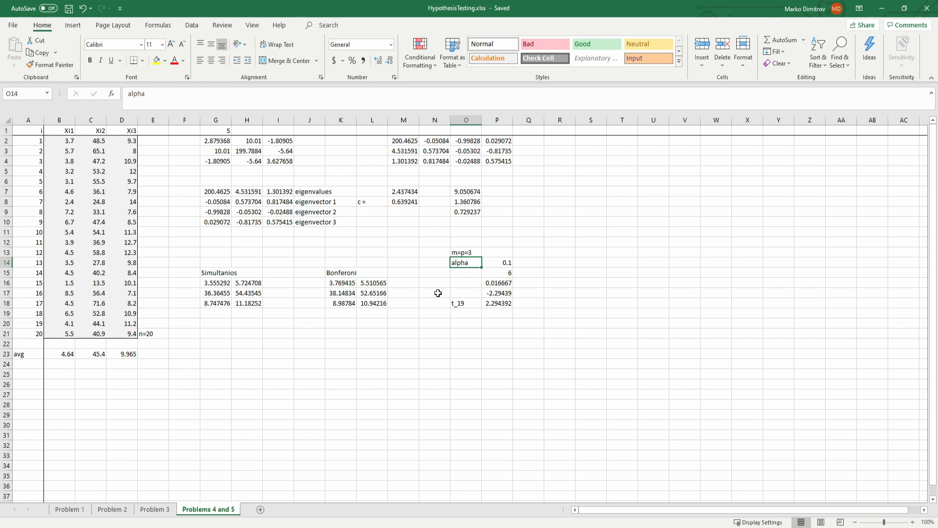
drag(338, 284, 361, 312)
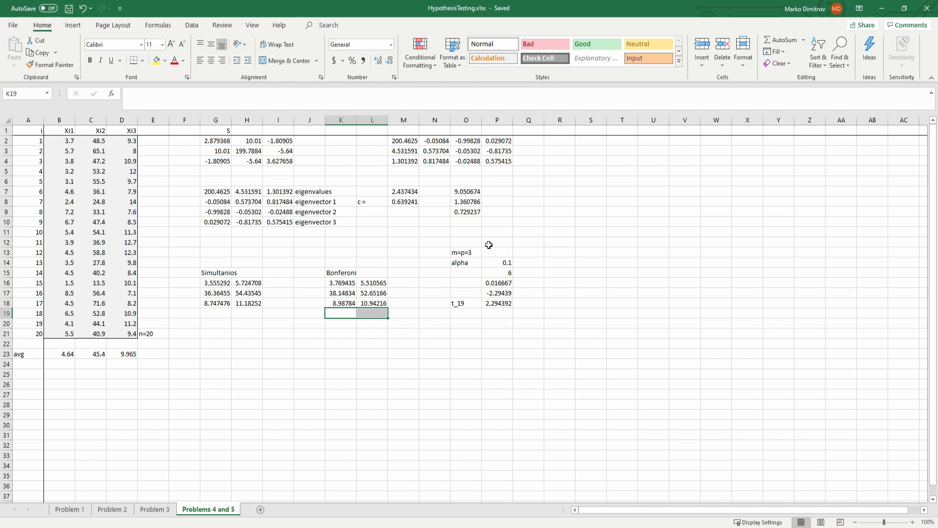
click(503, 271)
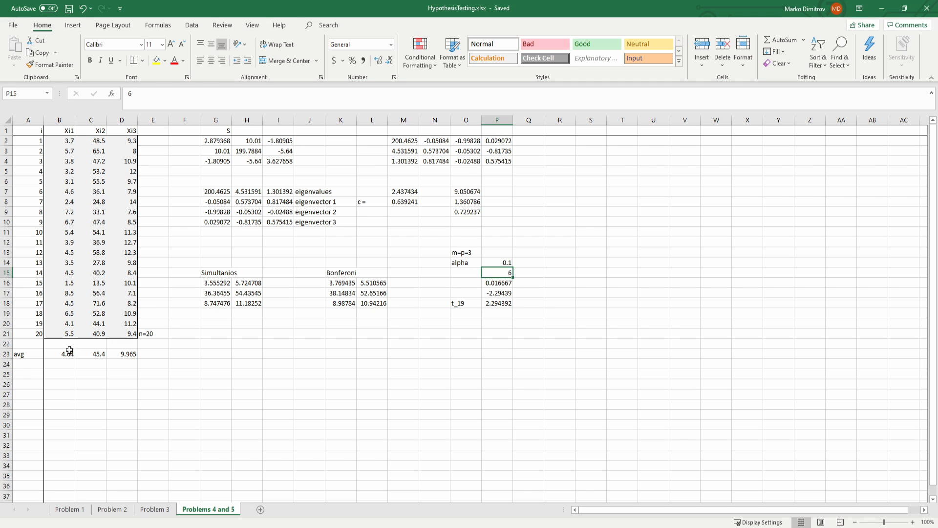
click(508, 262)
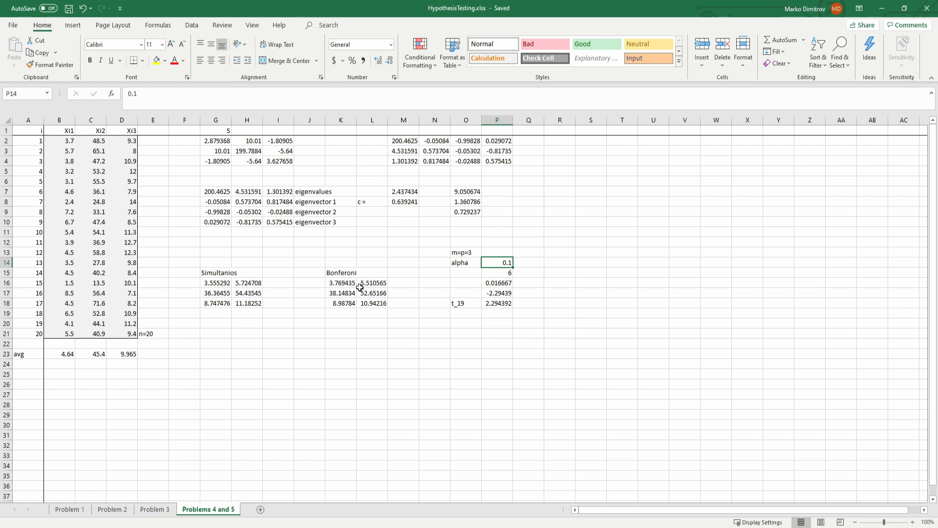
drag(342, 283, 364, 283)
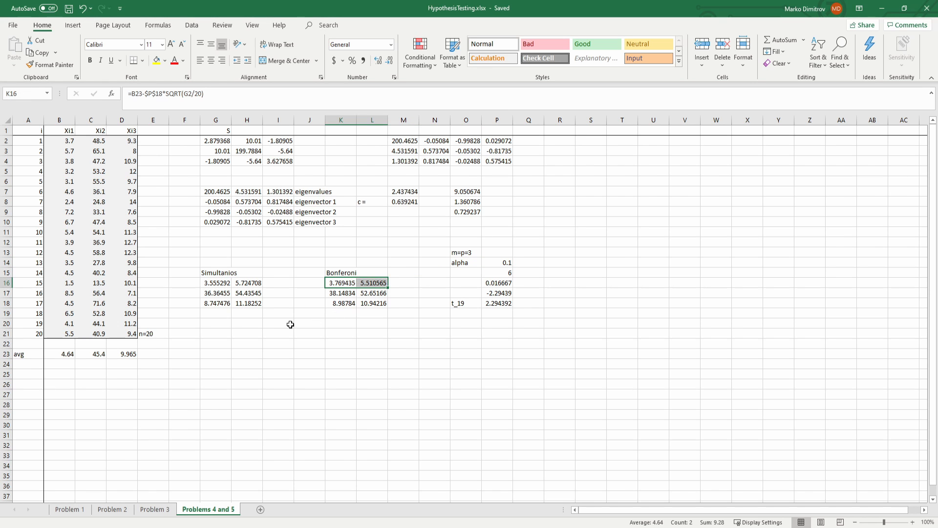
click(290, 324)
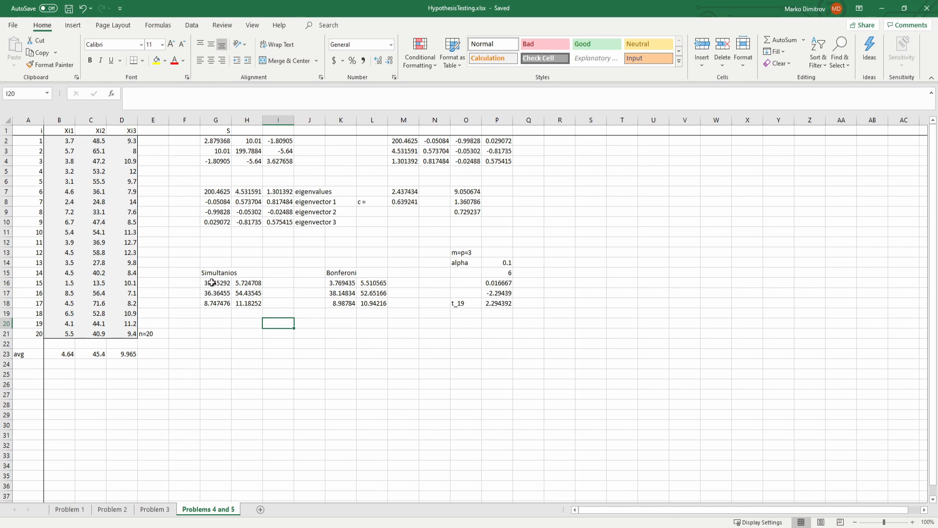
Step: Examine the first simultaneous interval in G16:H16 and inspect the formulas behind G16 and the constant c in M8
drag(211, 282, 247, 284)
click(277, 293)
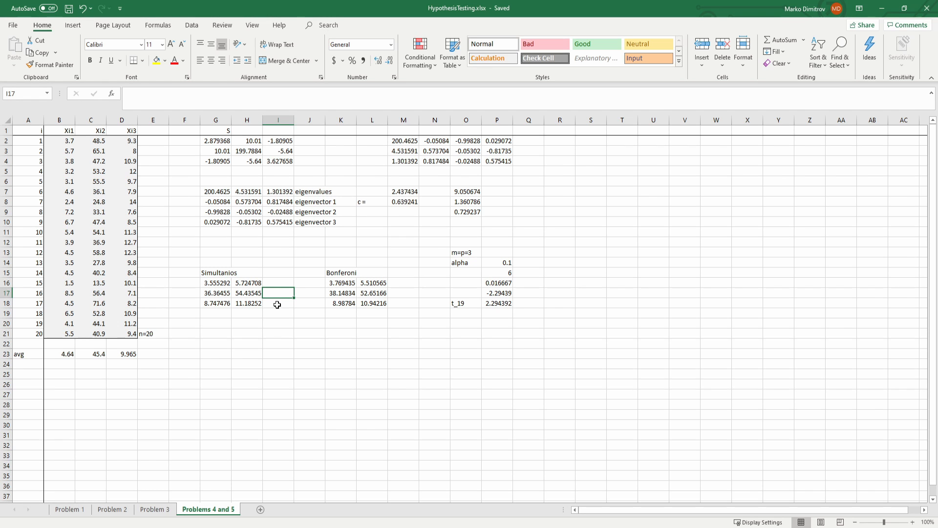
double_click(205, 284)
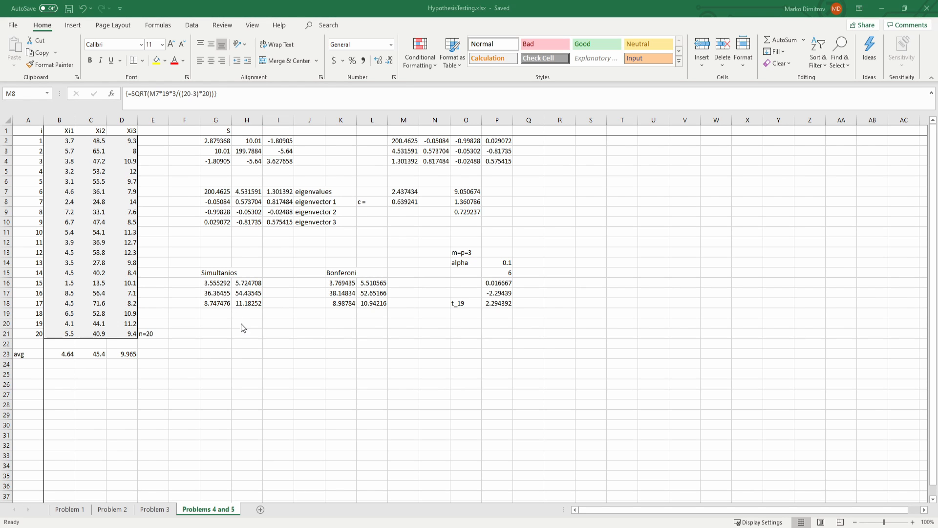
click(217, 285)
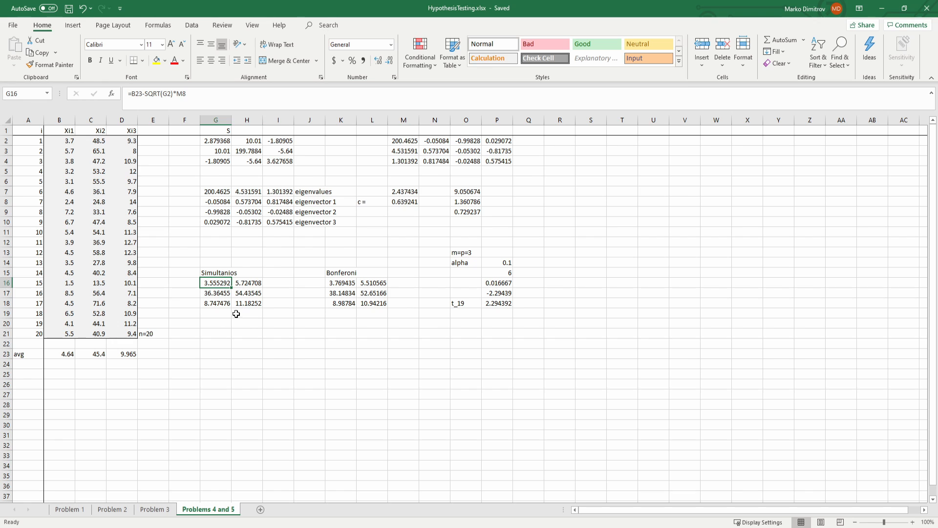
click(178, 95)
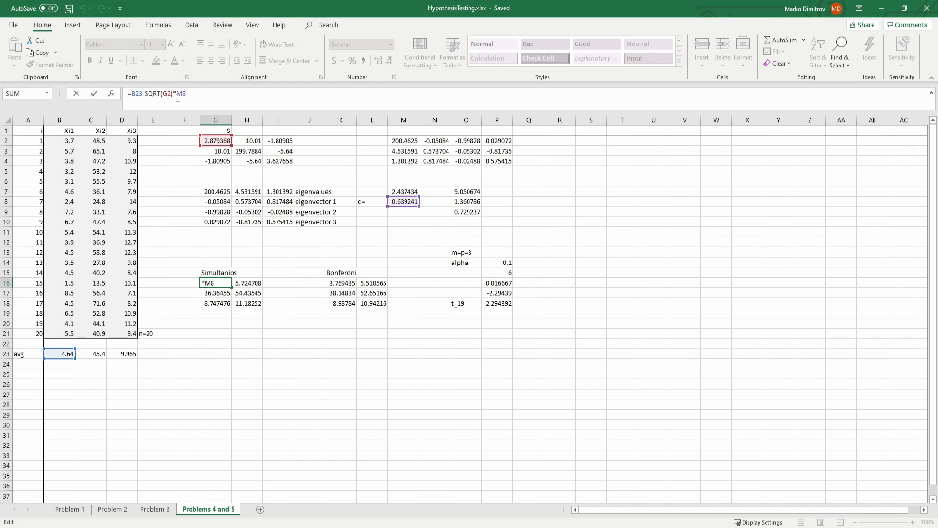
click(397, 204)
click(219, 96)
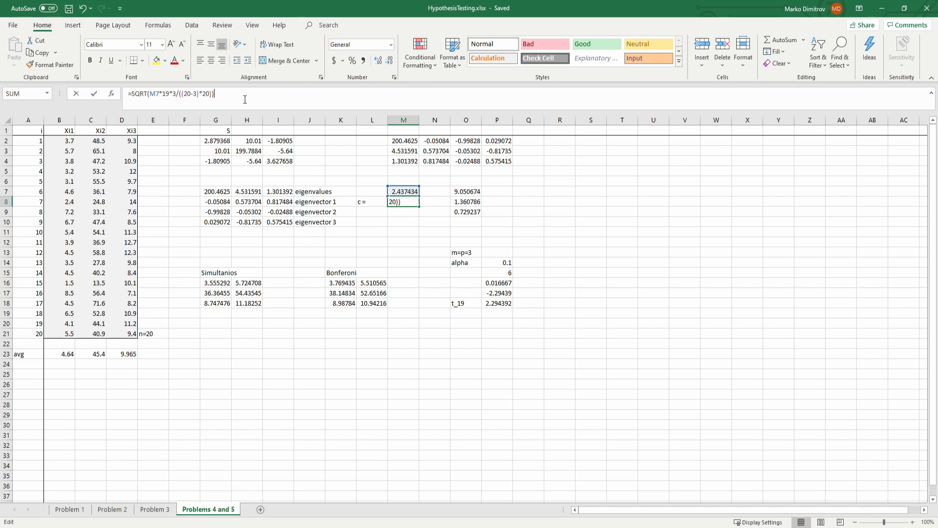
key(ctrl+shift+Return)
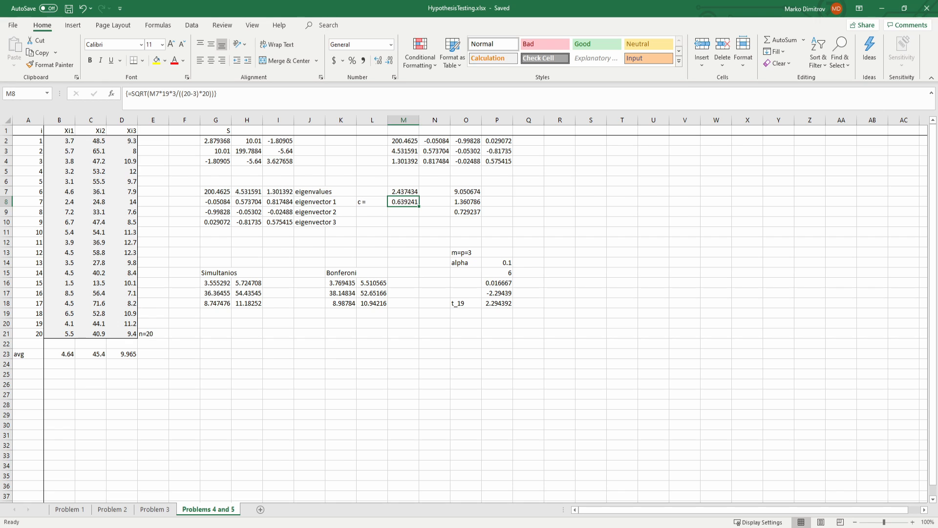
Step: Compare the Bonferroni intervals in K16:L18 with the simultaneous intervals in G16:H18
drag(336, 283, 369, 283)
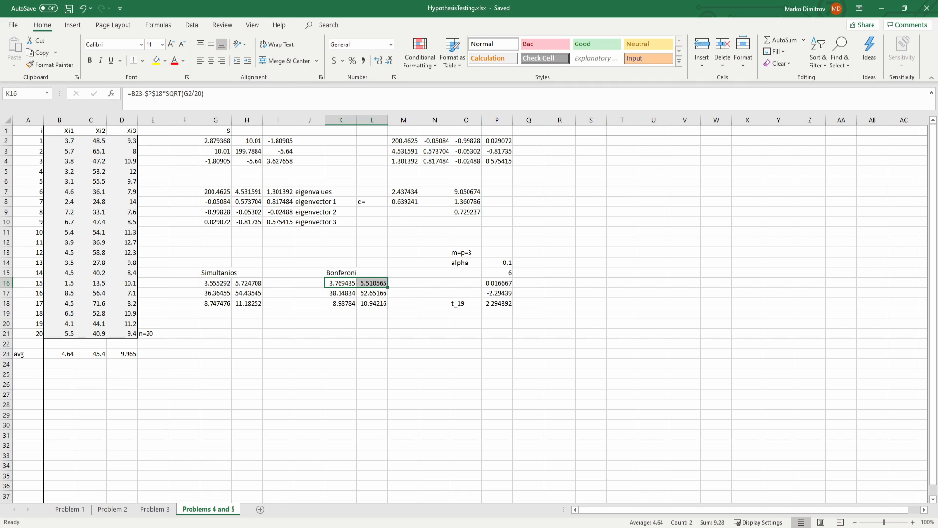
key(alt+Tab)
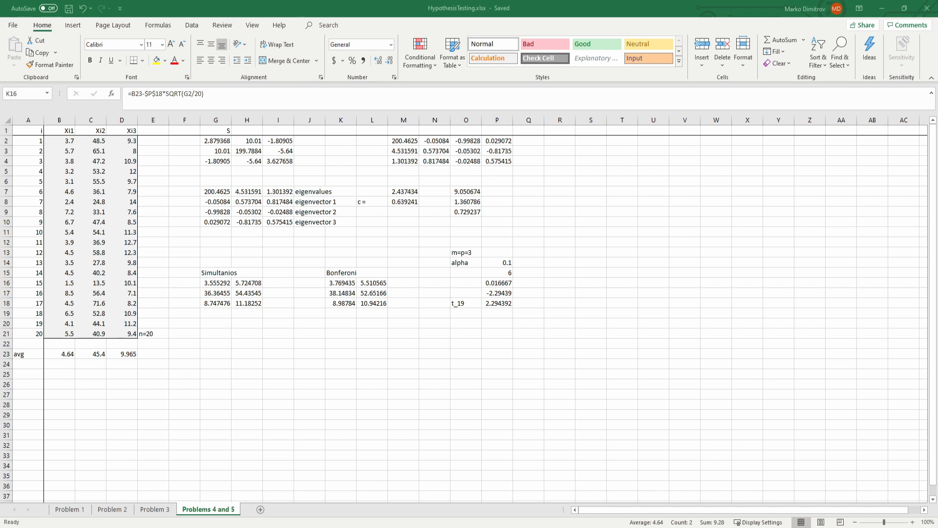
click(345, 283)
click(235, 293)
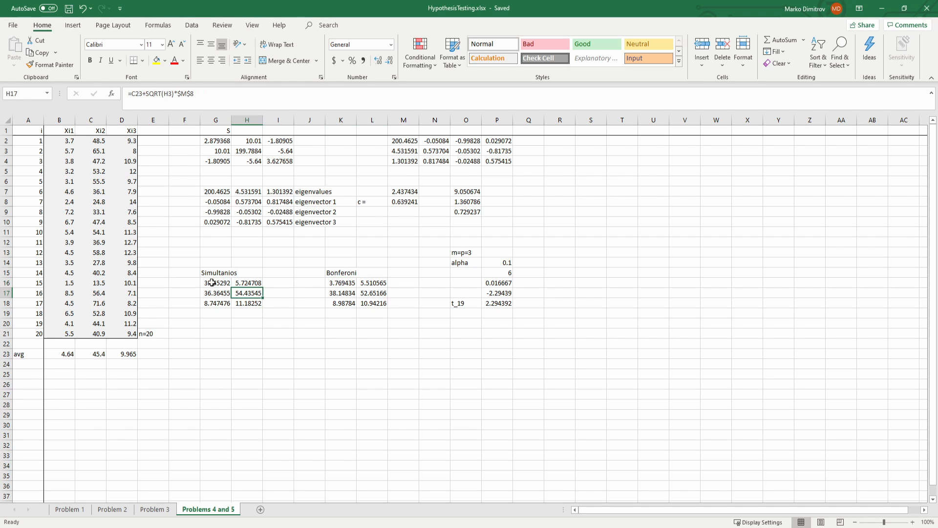
drag(210, 282, 238, 414)
click(225, 315)
click(327, 317)
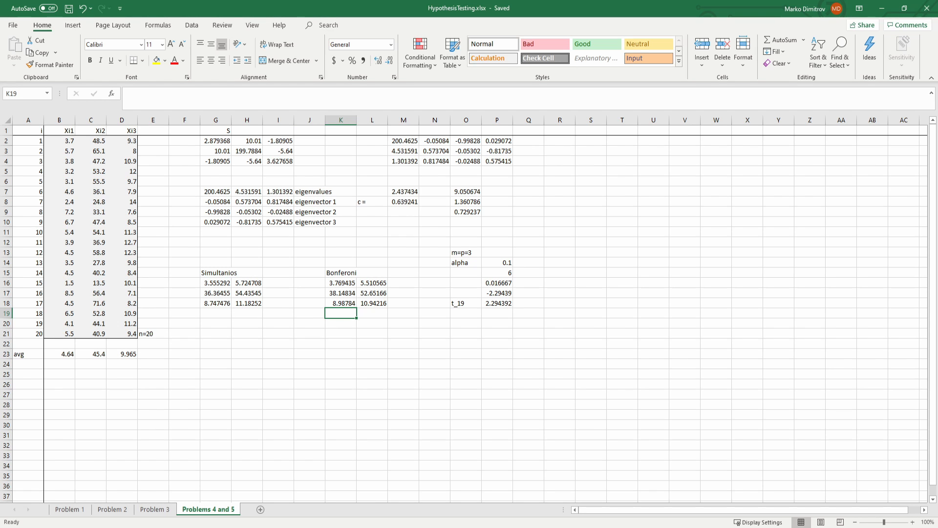
drag(209, 273, 237, 307)
click(224, 326)
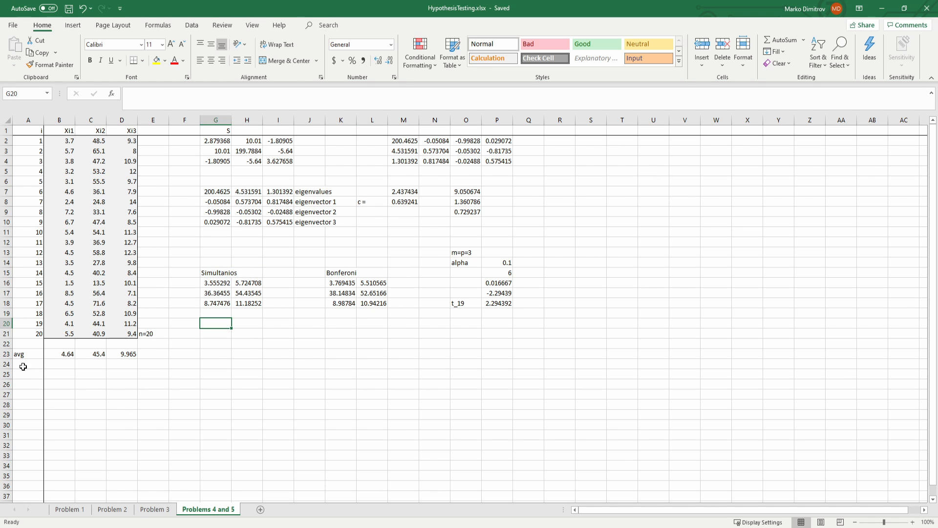
drag(221, 346, 281, 345)
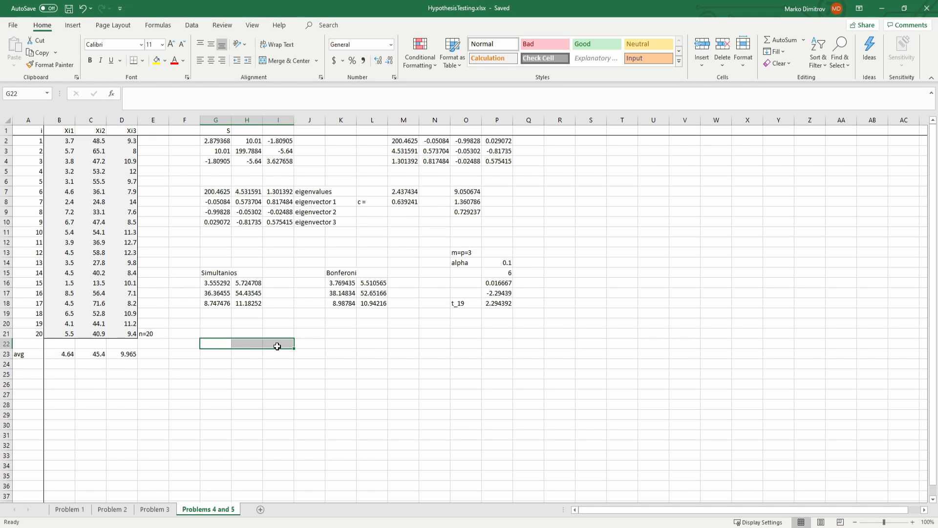
drag(254, 322, 247, 362)
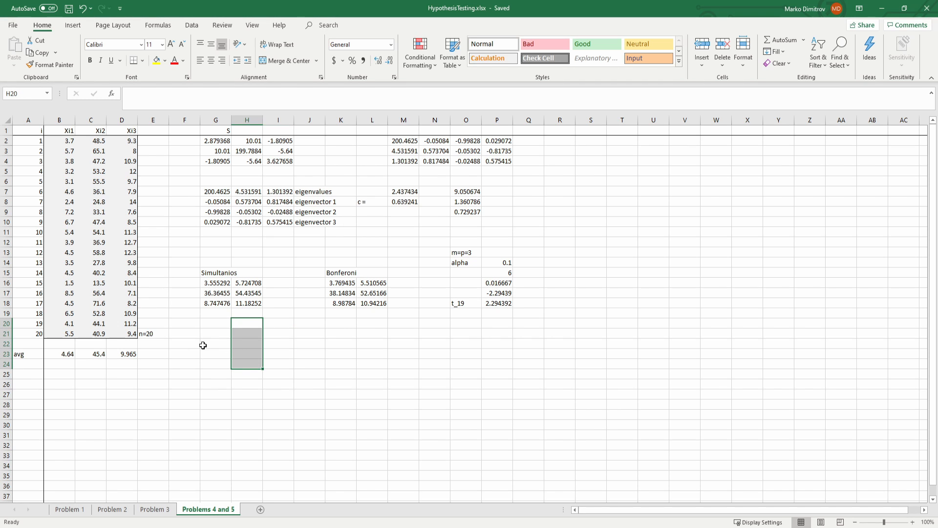
drag(203, 345, 284, 346)
drag(217, 283, 246, 284)
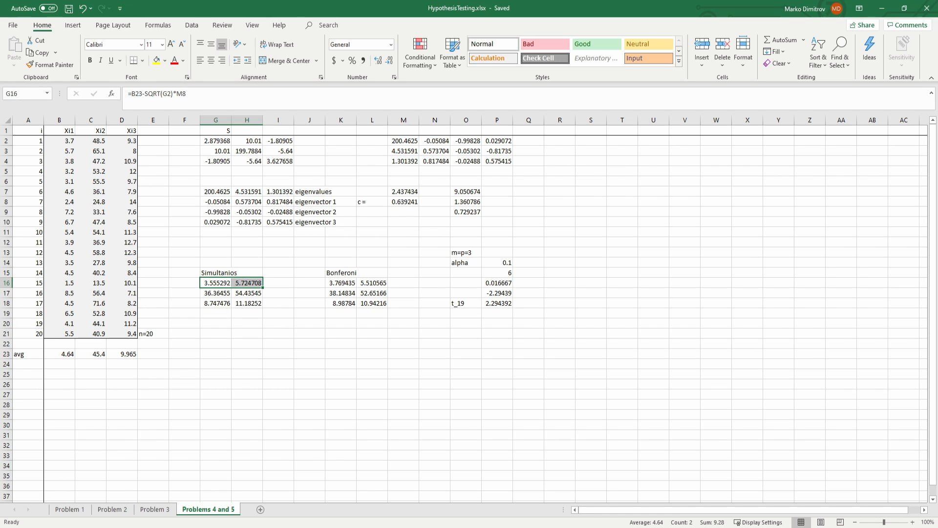
Step: Review the covariance matrix S in G2:I4 together with its eigenvalues in M2:M4 and eigenvectors in N2:P4
key(alt+Tab)
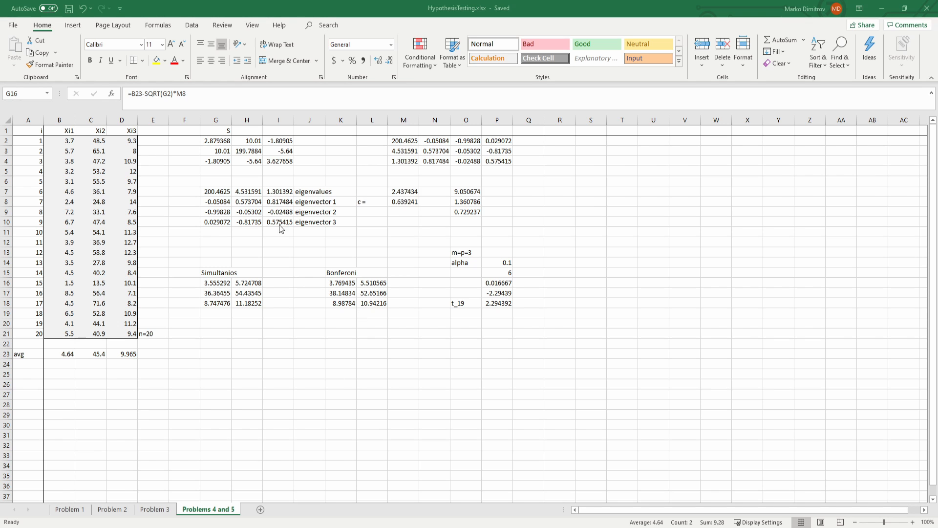
key(alt+Tab)
click(184, 160)
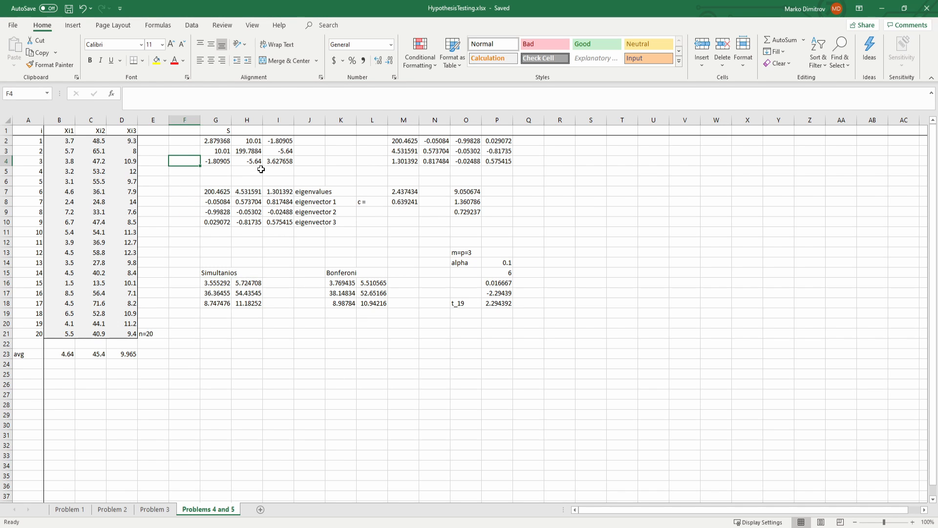
drag(393, 141, 498, 161)
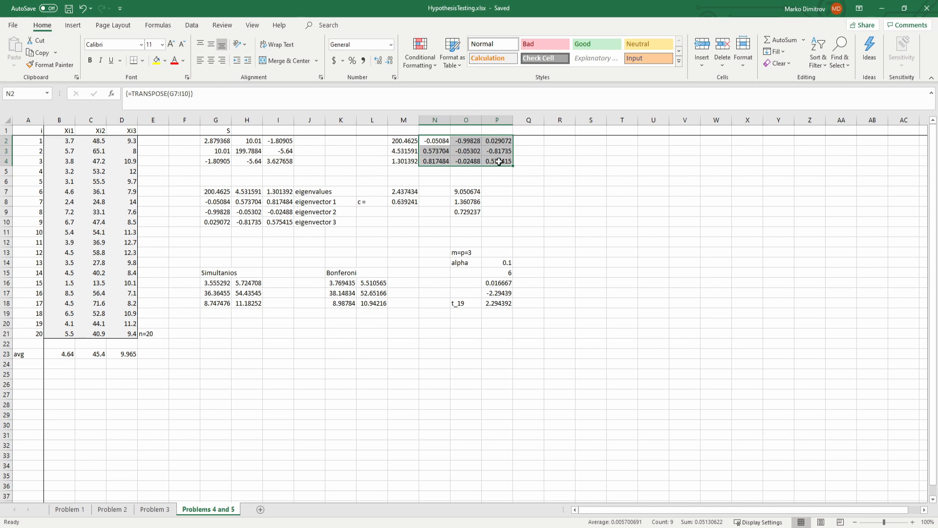
click(340, 158)
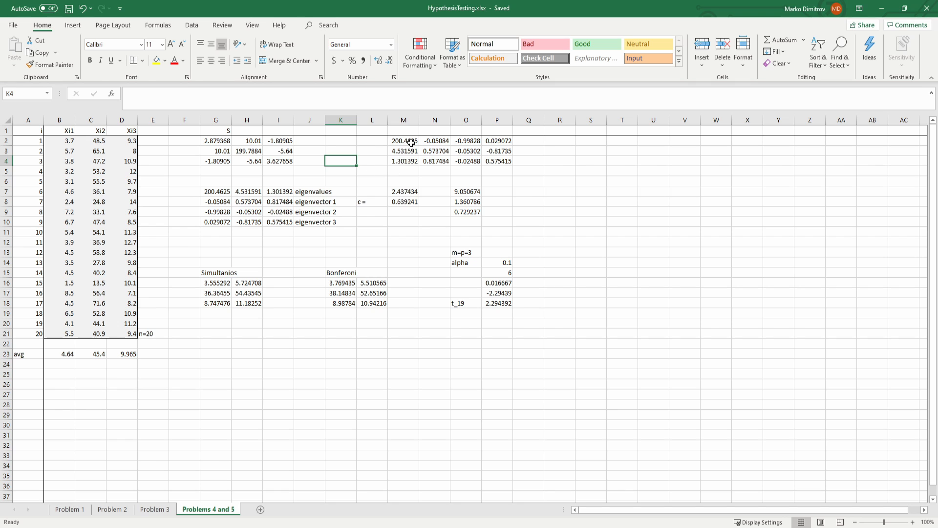
drag(410, 139, 405, 161)
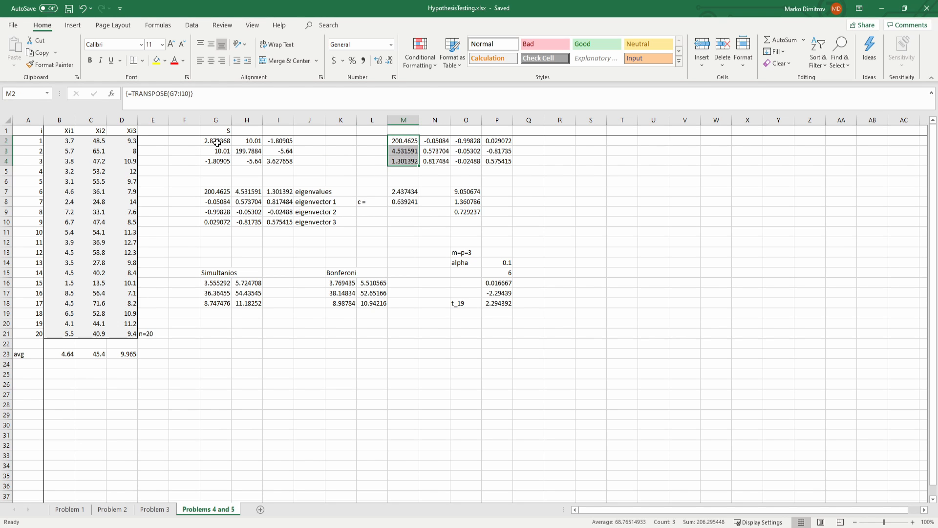
drag(216, 141, 275, 162)
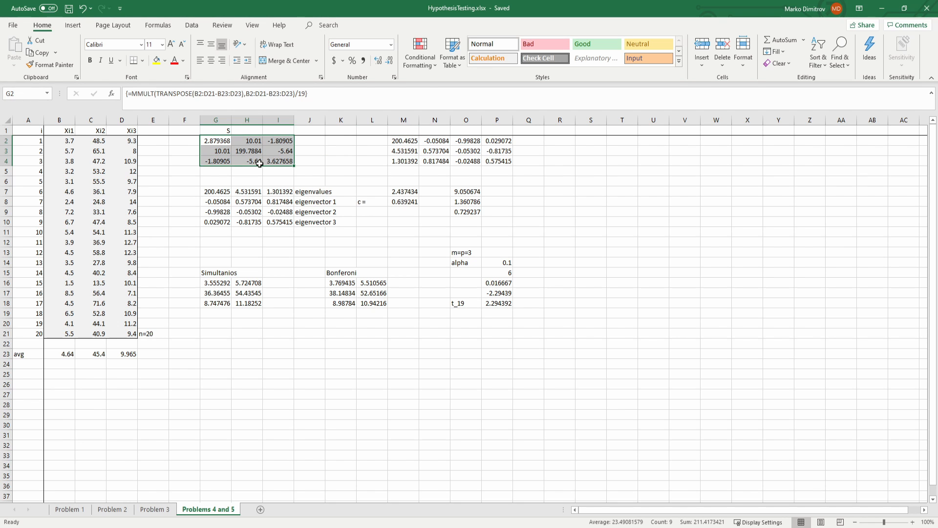
drag(410, 141, 496, 160)
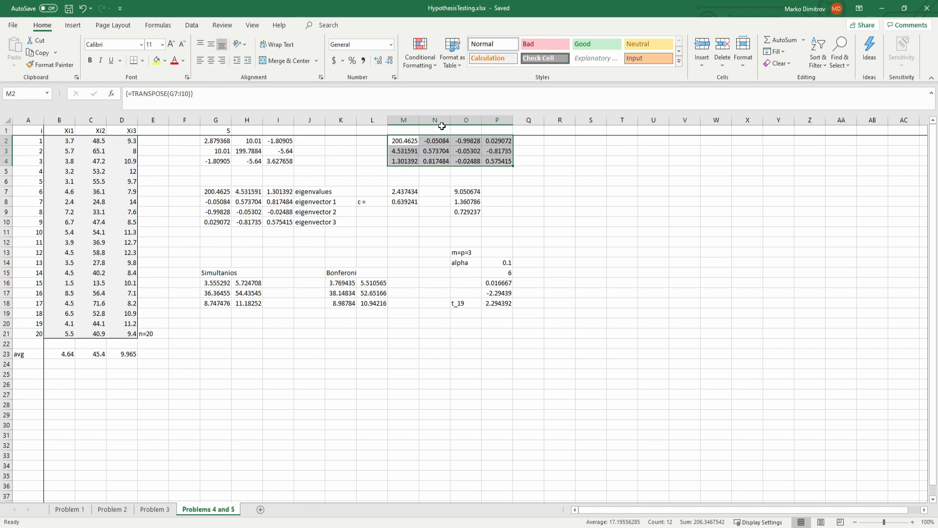
Step: Review the F quantile and constant c in M7:M8, the ellipsoid's half-axis lengths in O7:O9, and the simultaneous intervals in G16:H17
drag(402, 191, 402, 205)
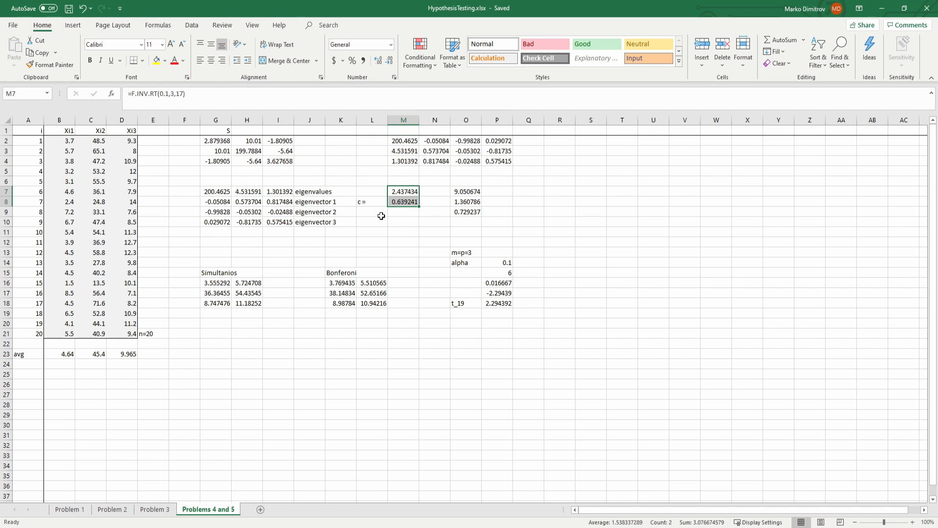
click(362, 199)
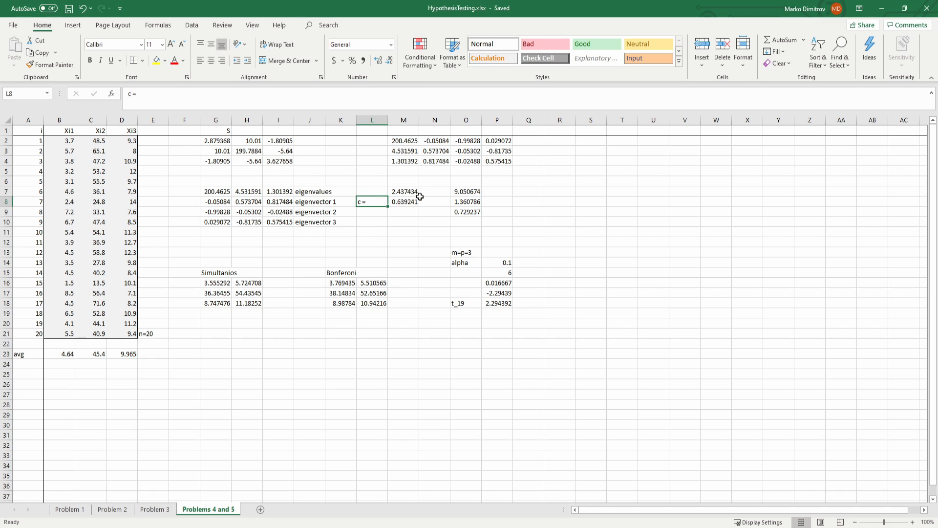
click(464, 191)
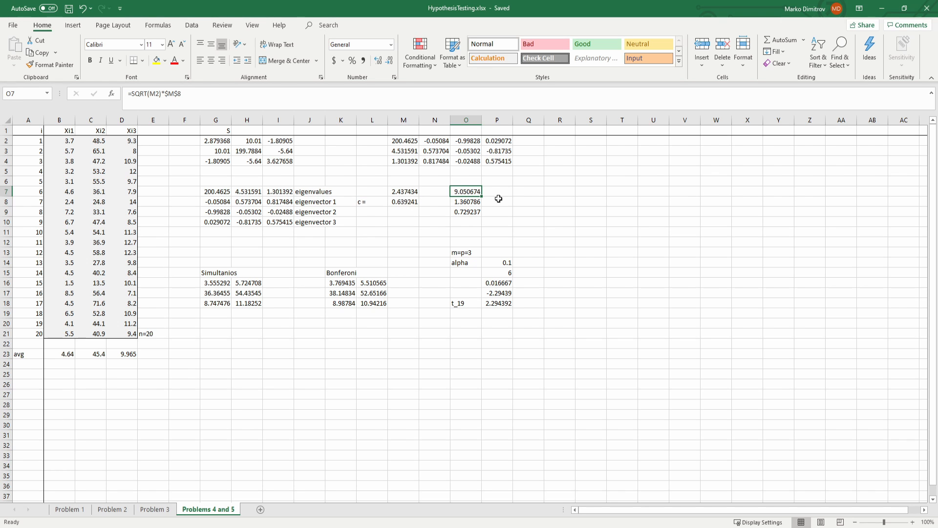
drag(469, 191, 472, 213)
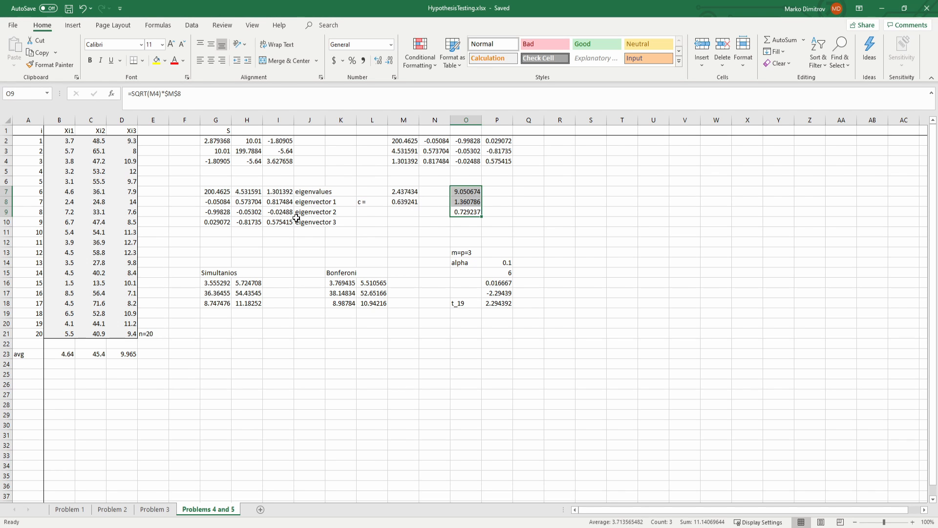
click(268, 229)
drag(206, 282, 249, 293)
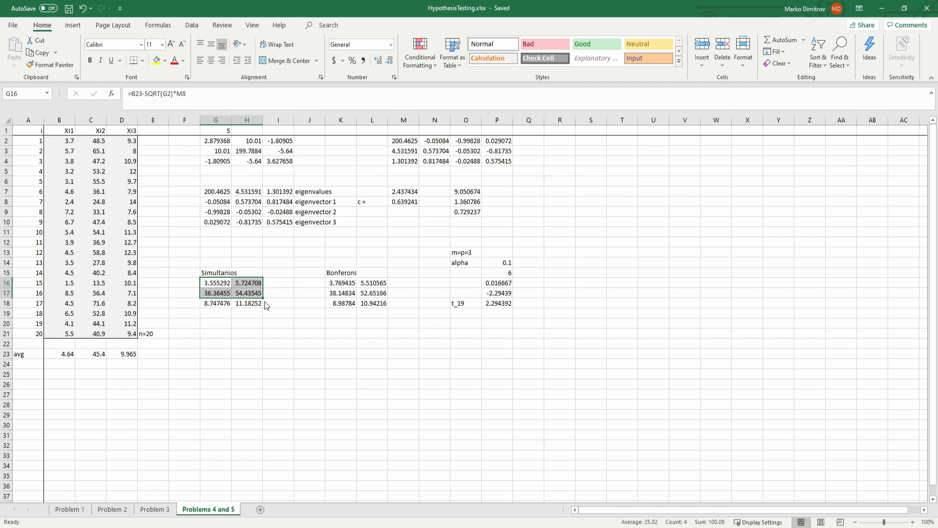
click(309, 333)
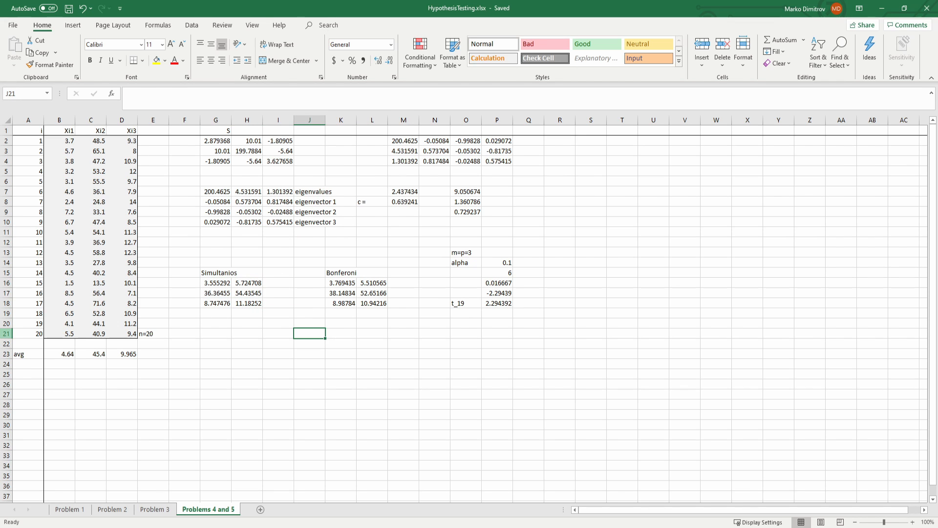